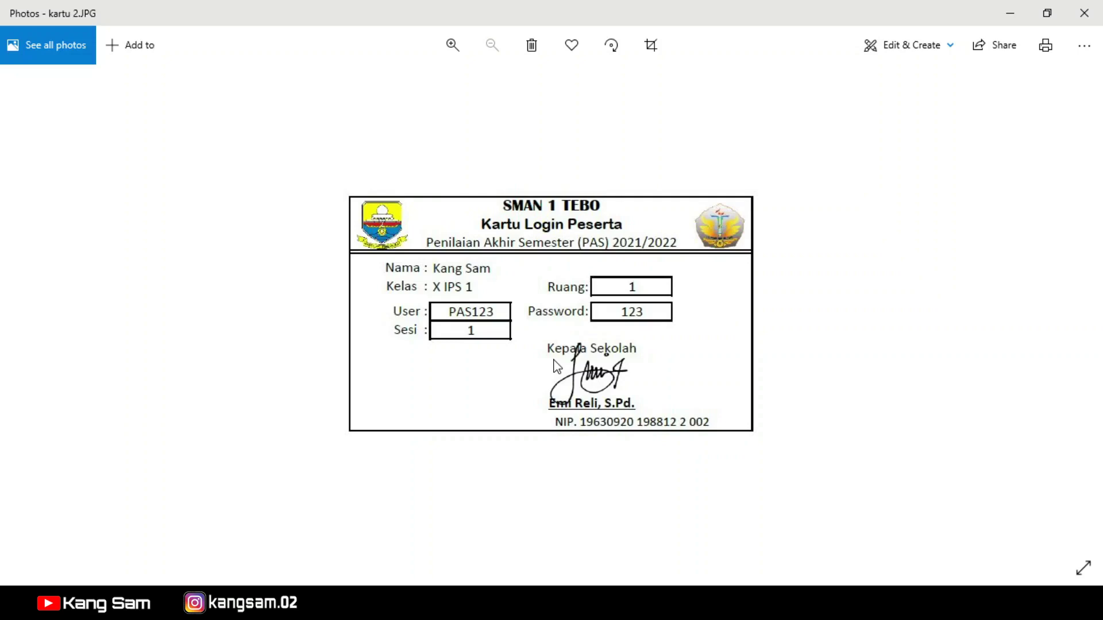
# Step: Show the kartu 1.JPG card image in Photos and bring up the open Excel windows
pyautogui.press('Left')
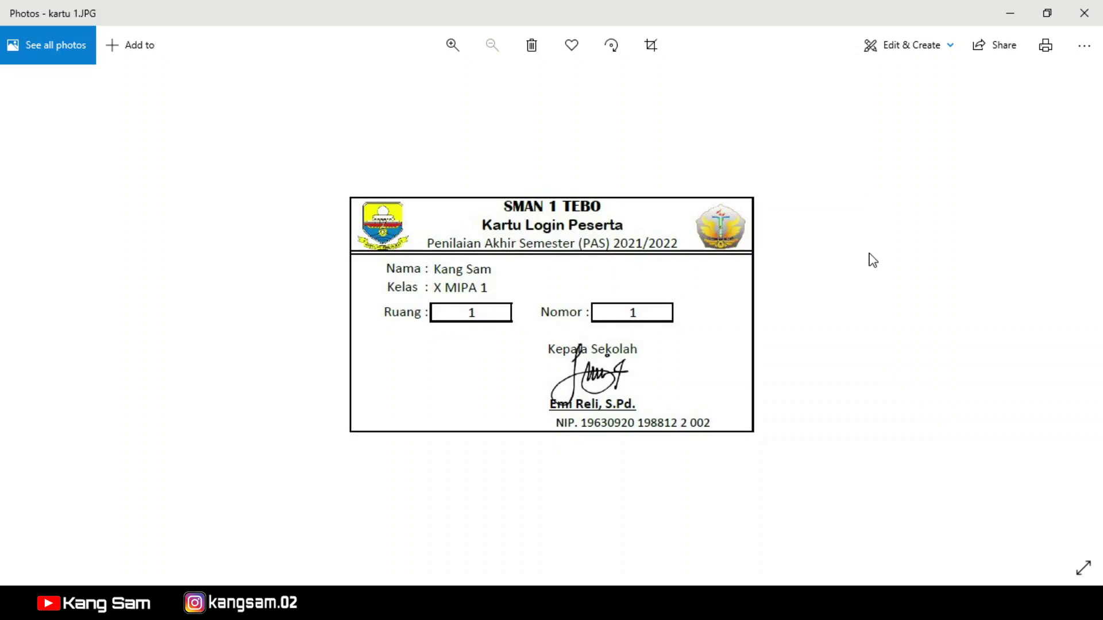
pyautogui.click(666, 608)
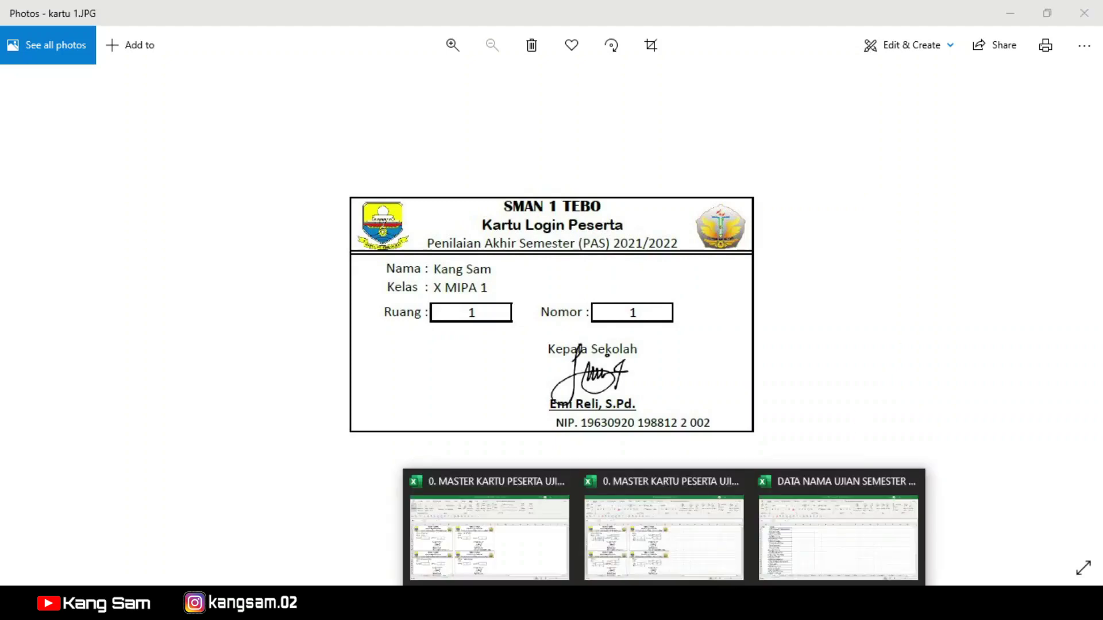
# Step: Bring the MASTER KARTU PESERTA UJIAN workbook forward and preview the kartu cards zoomed to page
pyautogui.click(529, 532)
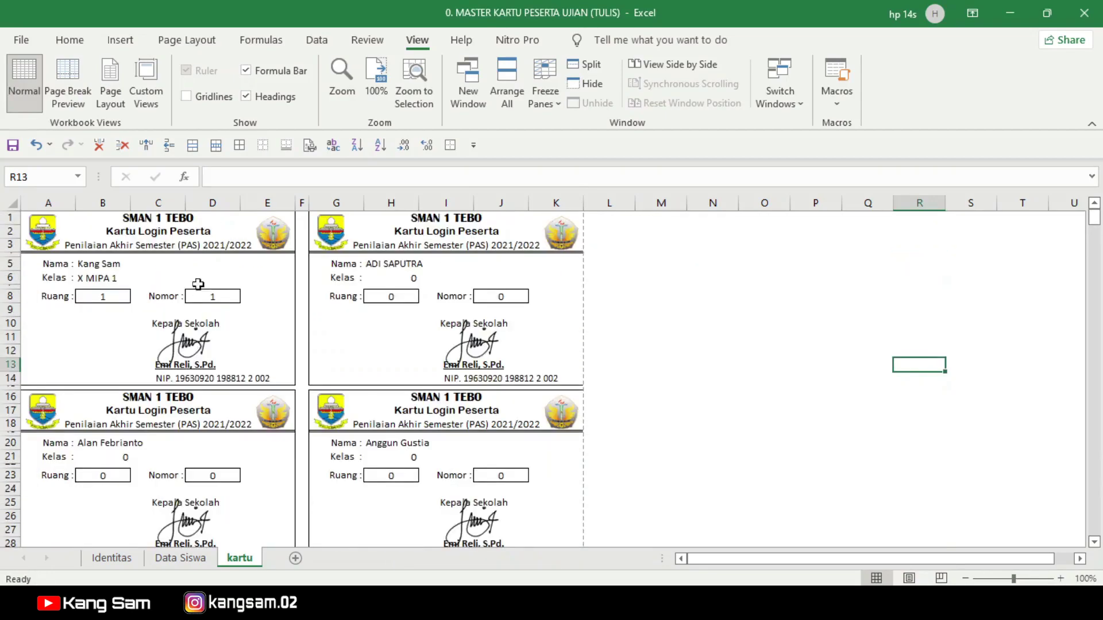
pyautogui.scroll(-1, 193, 303)
pyautogui.scroll(-7, 201, 302)
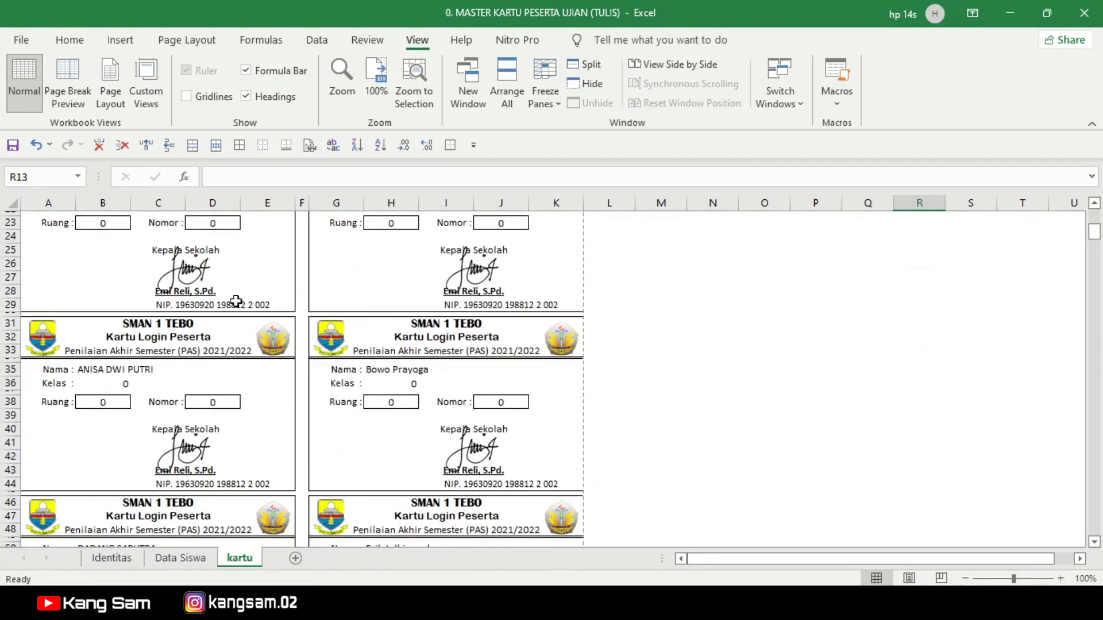
pyautogui.hotkey('ctrl', 'p')
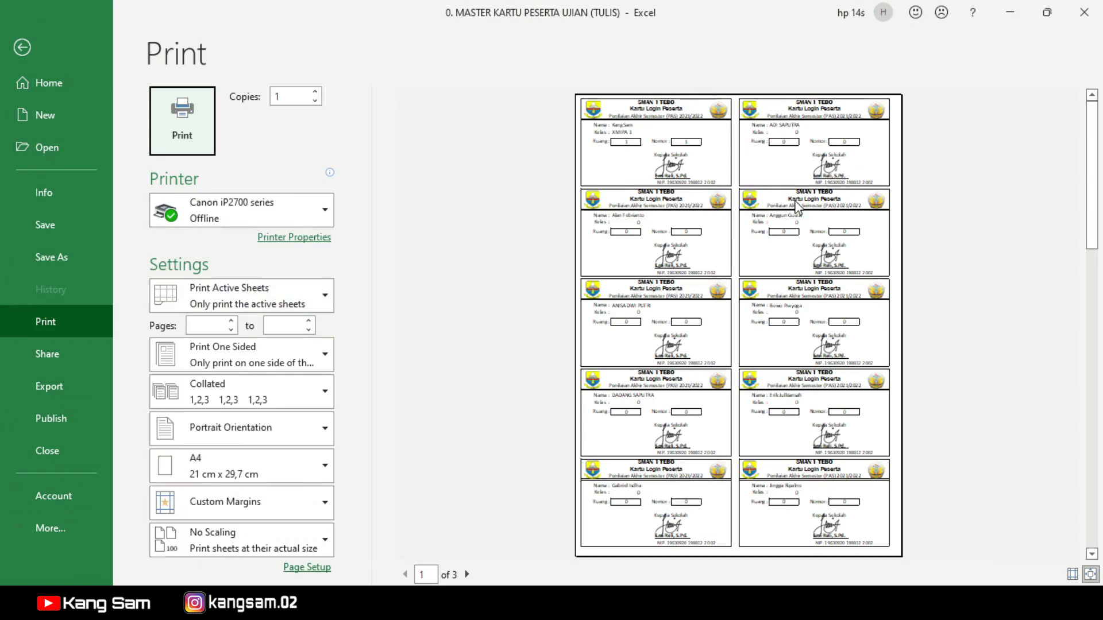
pyautogui.click(1090, 576)
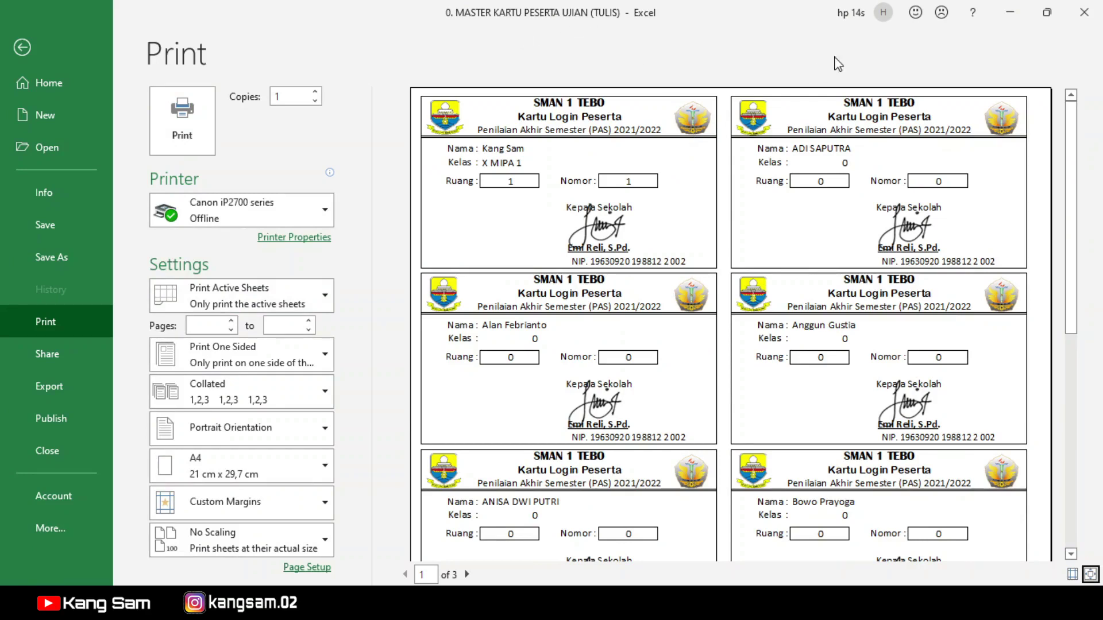
pyautogui.click(22, 47)
pyautogui.scroll(3, 245, 396)
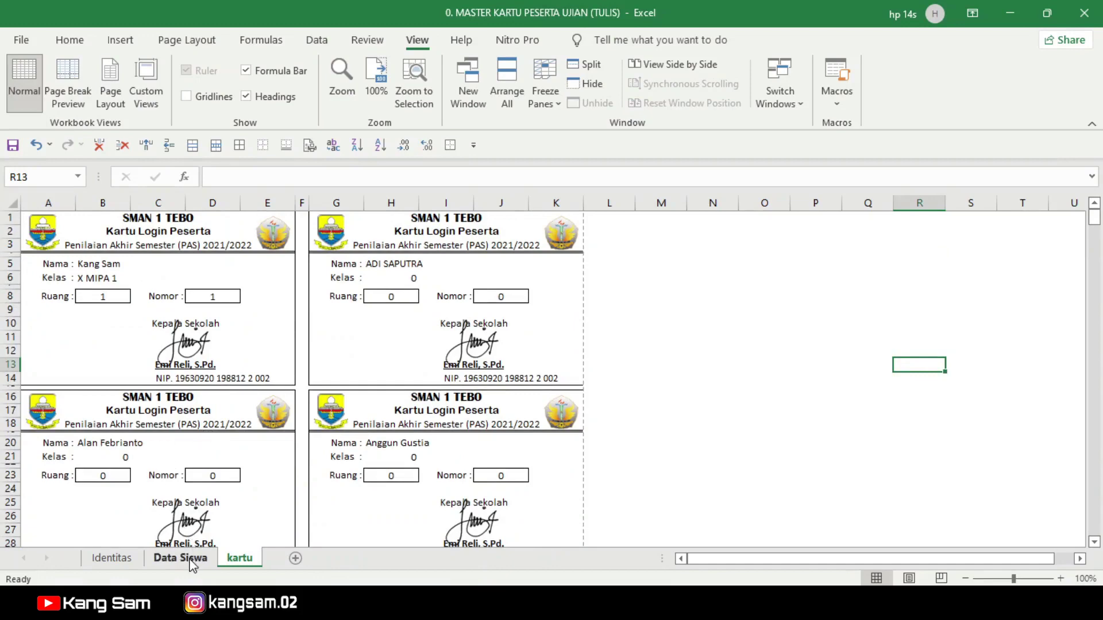
pyautogui.click(118, 561)
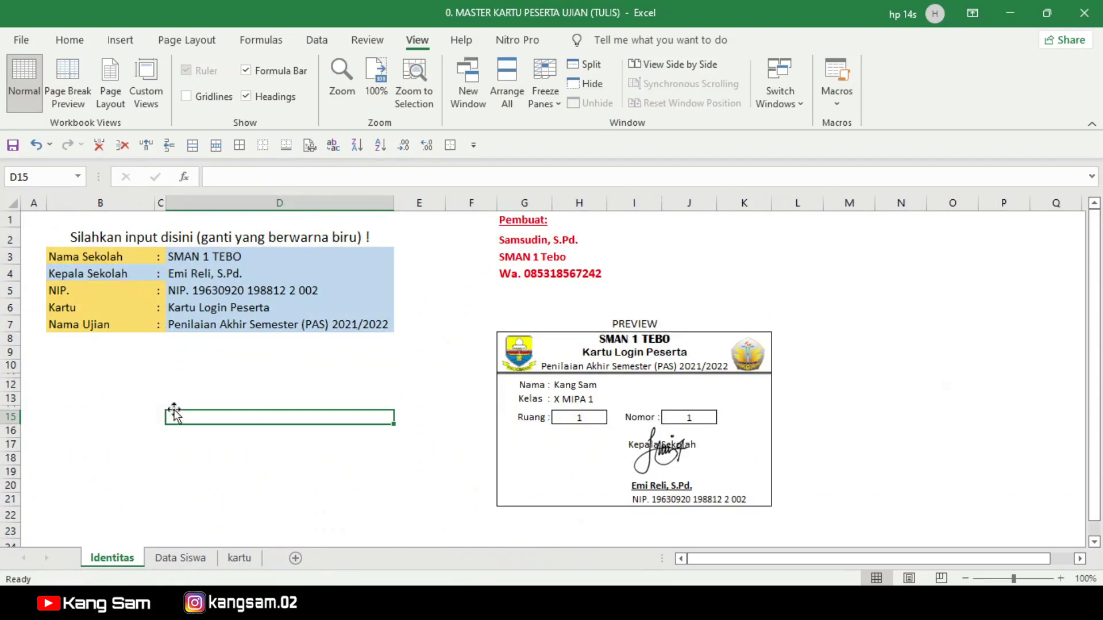
pyautogui.click(179, 558)
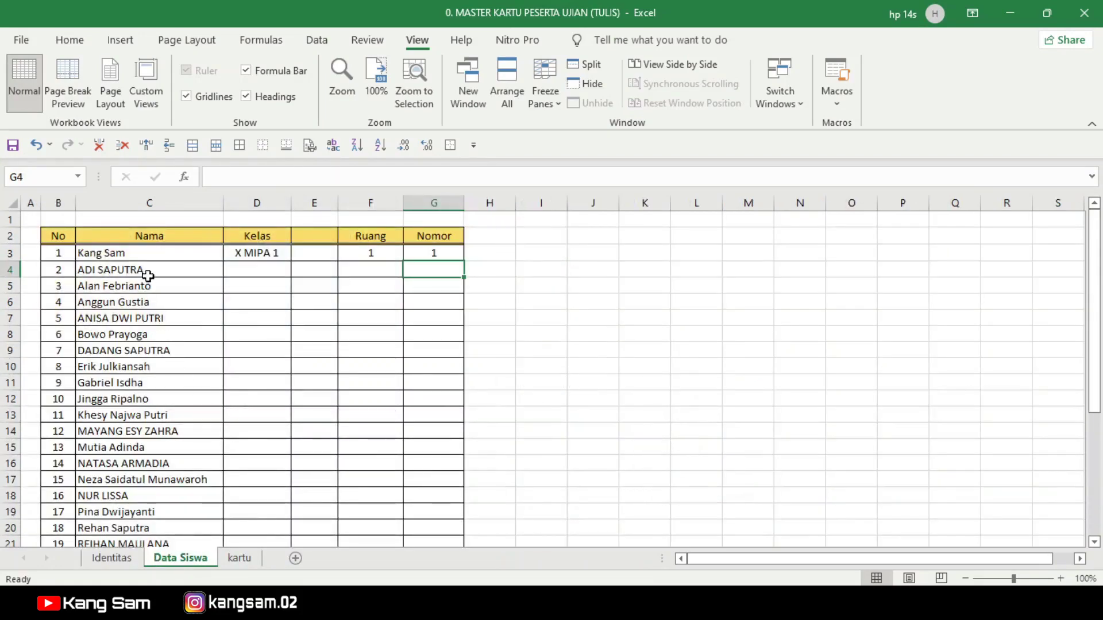
pyautogui.moveTo(148, 271); pyautogui.dragTo(178, 520)
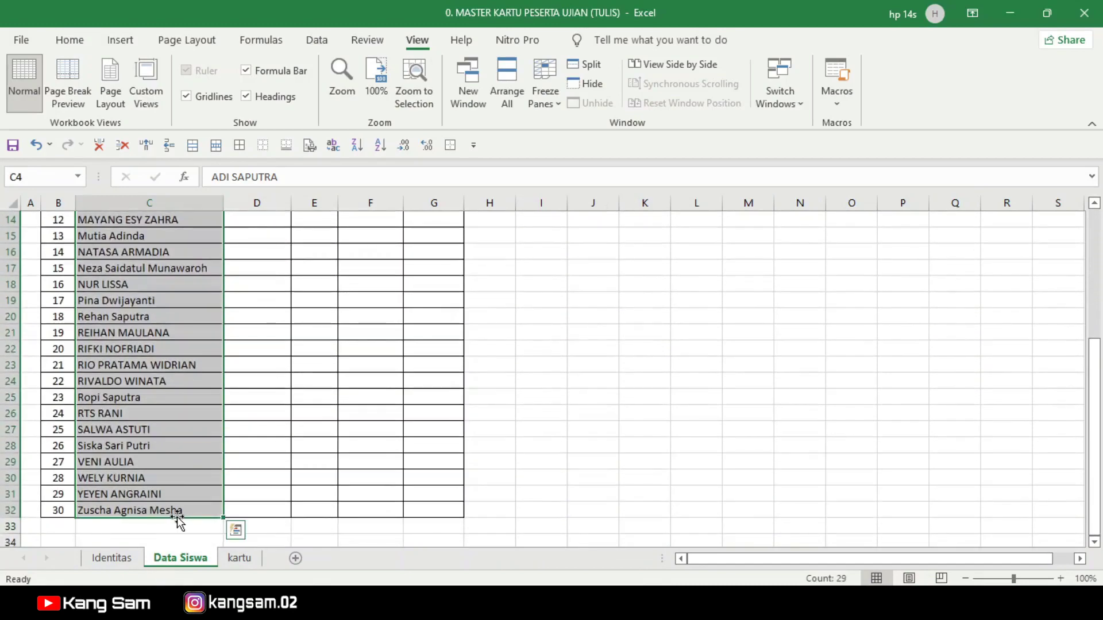
pyautogui.scroll(5, 177, 512)
pyautogui.click(554, 369)
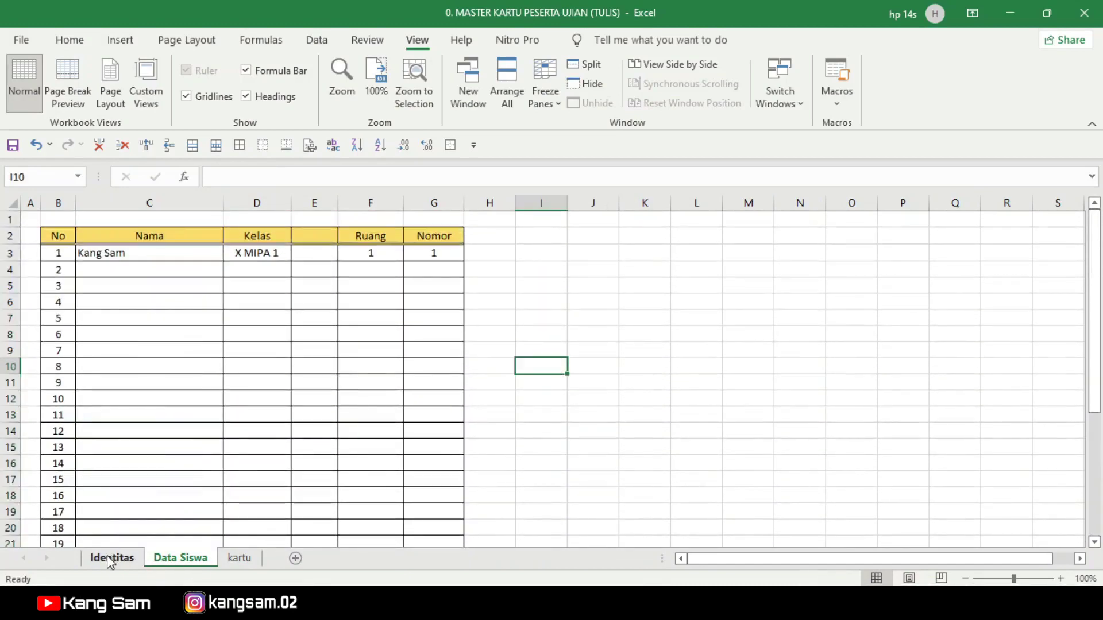
pyautogui.click(111, 560)
pyautogui.click(255, 386)
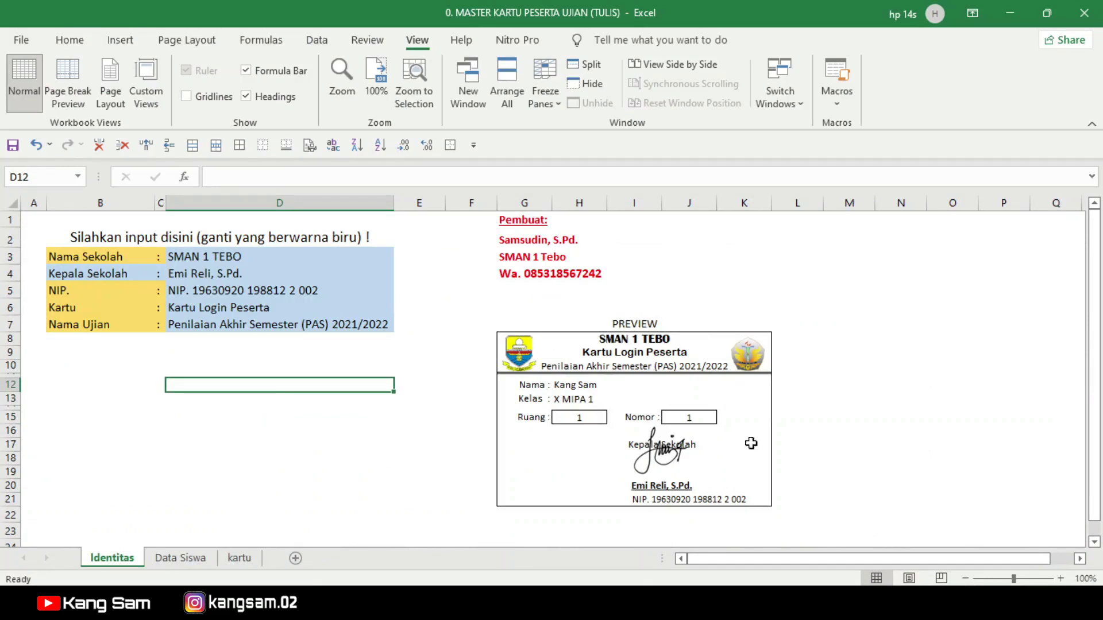
pyautogui.click(246, 563)
# Step: Clear the school detail values in D3:D7 on the Identitas sheet
pyautogui.click(113, 561)
pyautogui.moveTo(195, 257); pyautogui.dragTo(243, 326)
pyautogui.press('Delete')
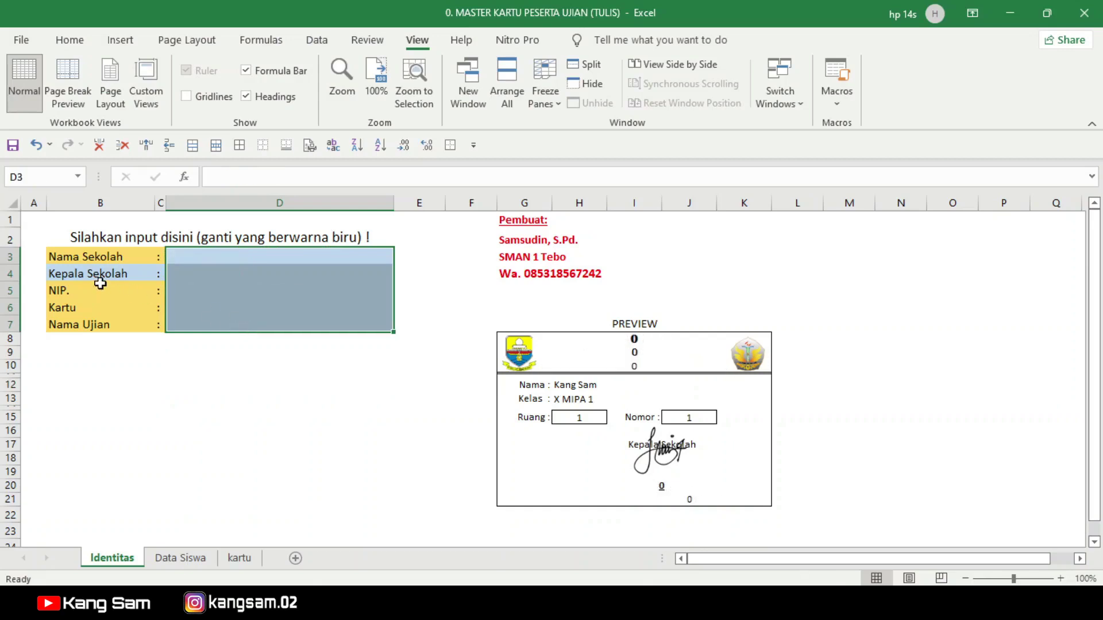
pyautogui.click(119, 389)
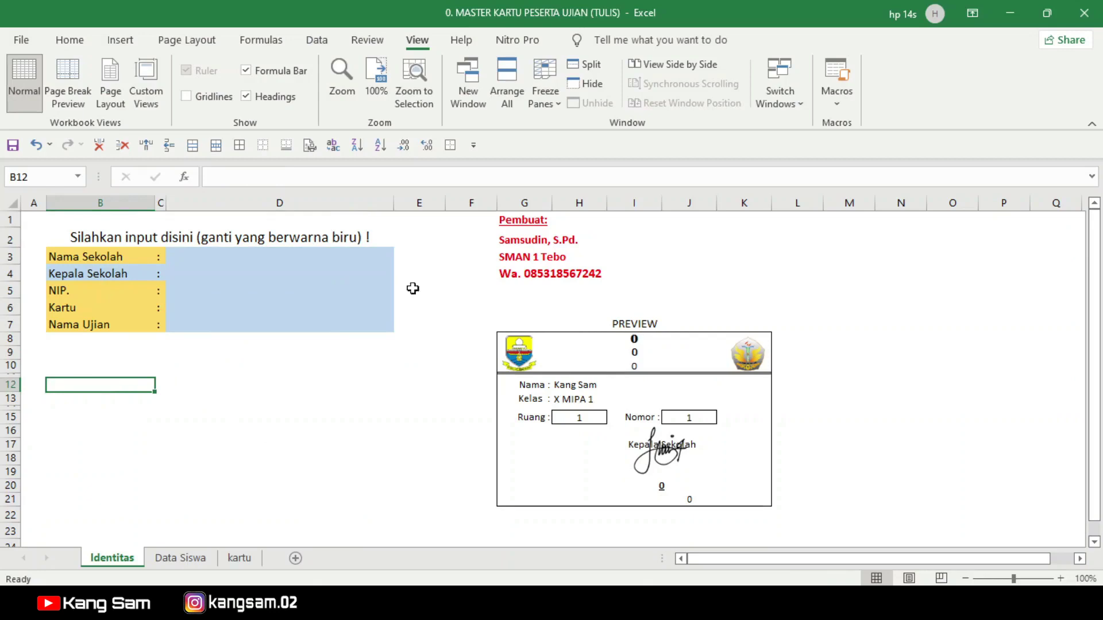
# Step: Enter SMAN 1 Tebo as the school name in D3
pyautogui.click(76, 261)
pyautogui.click(194, 258)
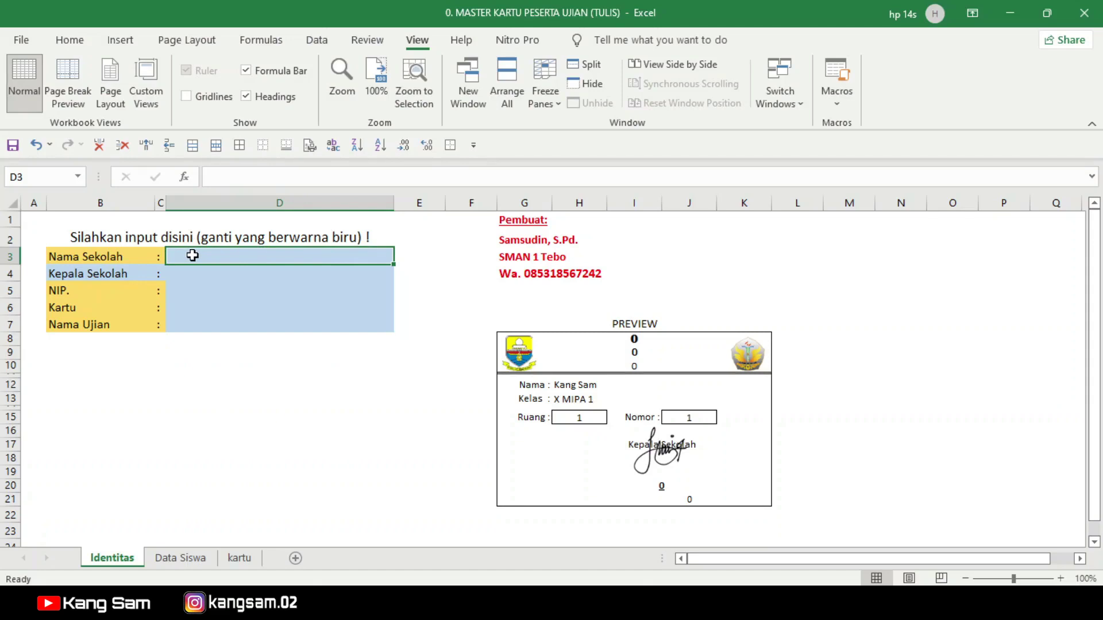
pyautogui.write('S')
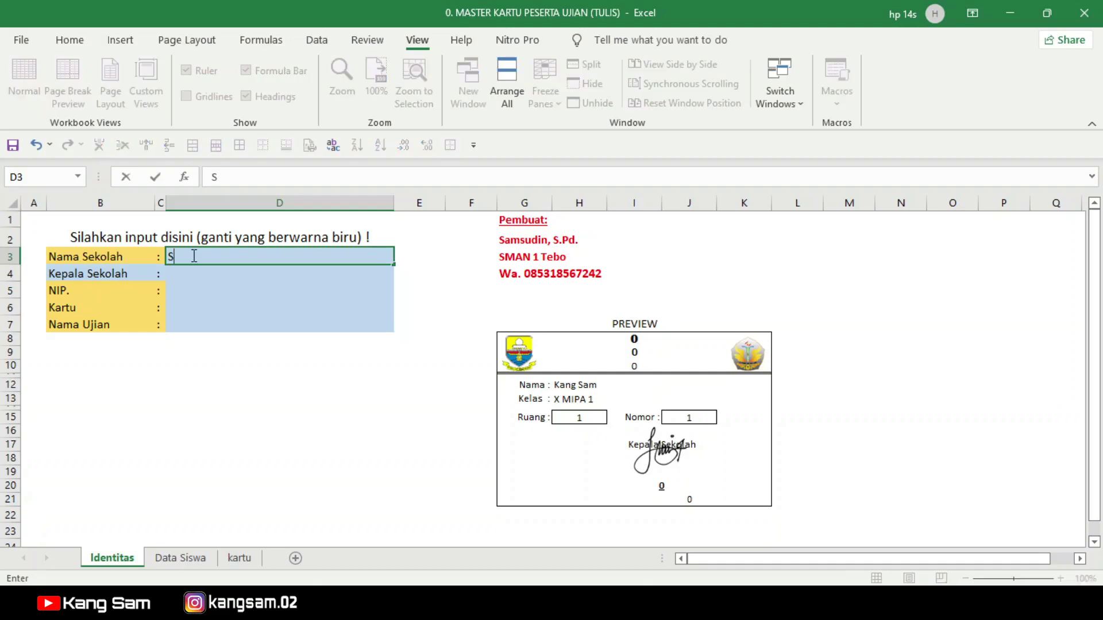
pyautogui.write('MAN 1 Tebo')
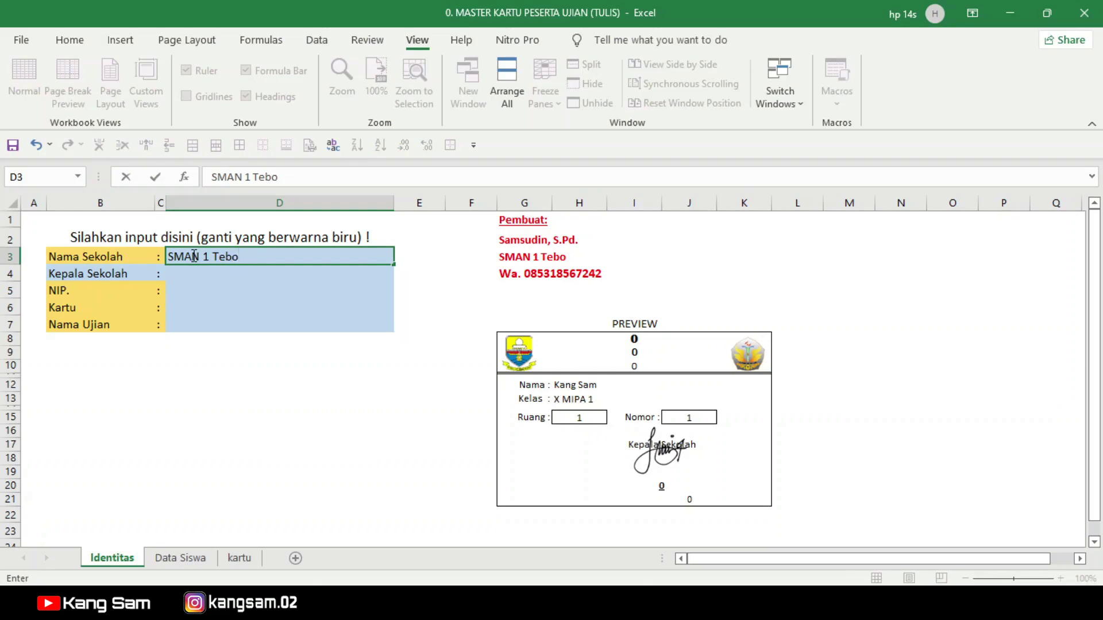
pyautogui.press('Return')
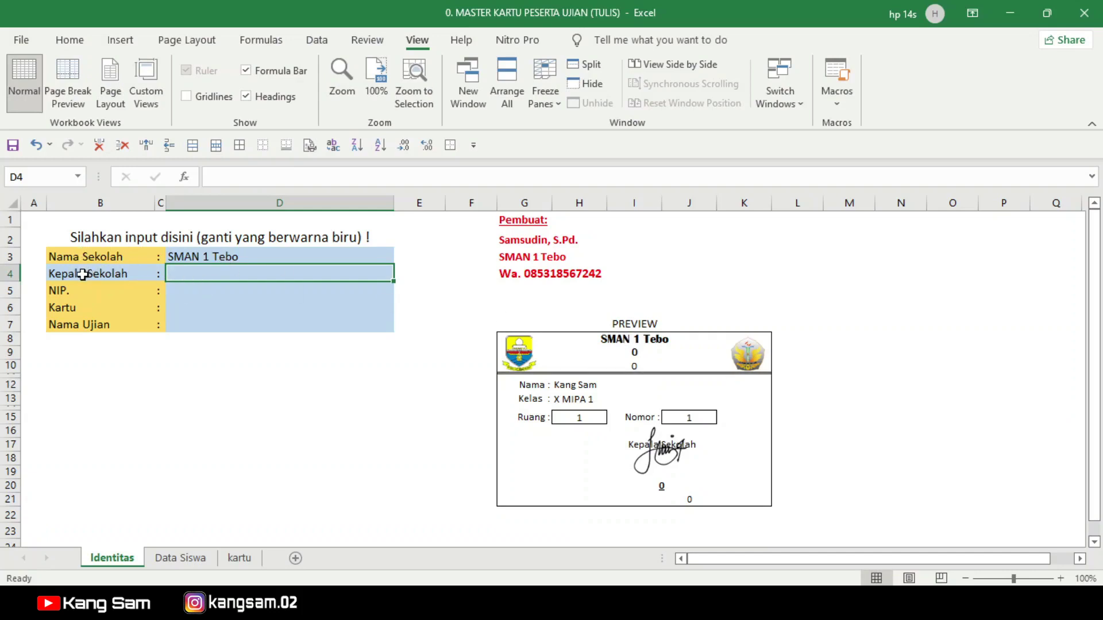
# Step: Temporarily relabel B4 as 'Panitia Ujian' and drag the signature to the preview card's right edge
pyautogui.click(79, 276)
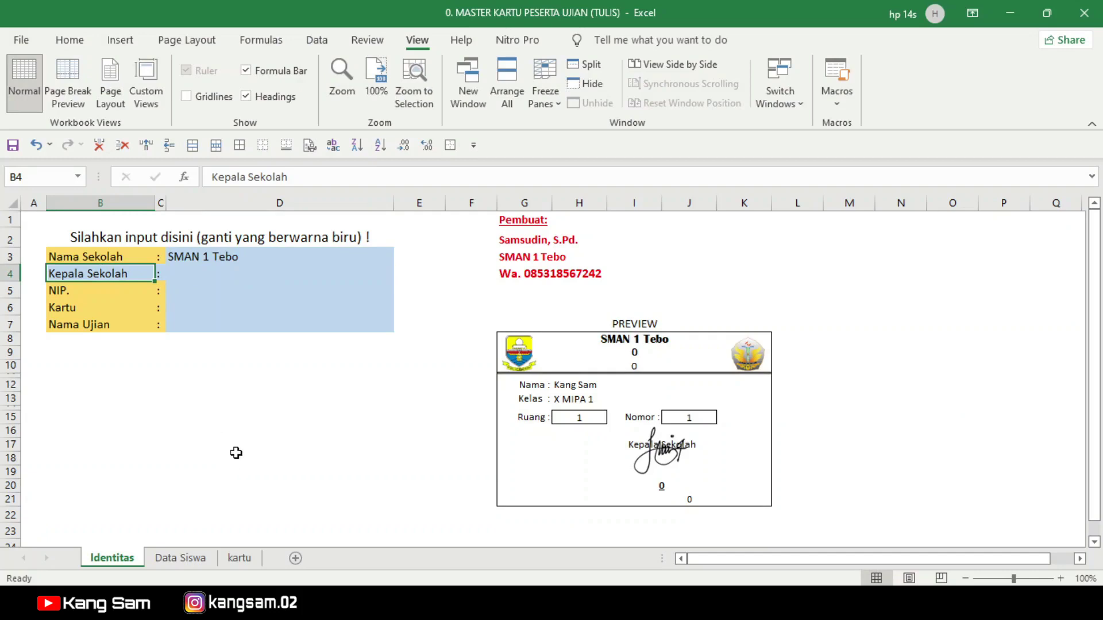
pyautogui.write('Panitia')
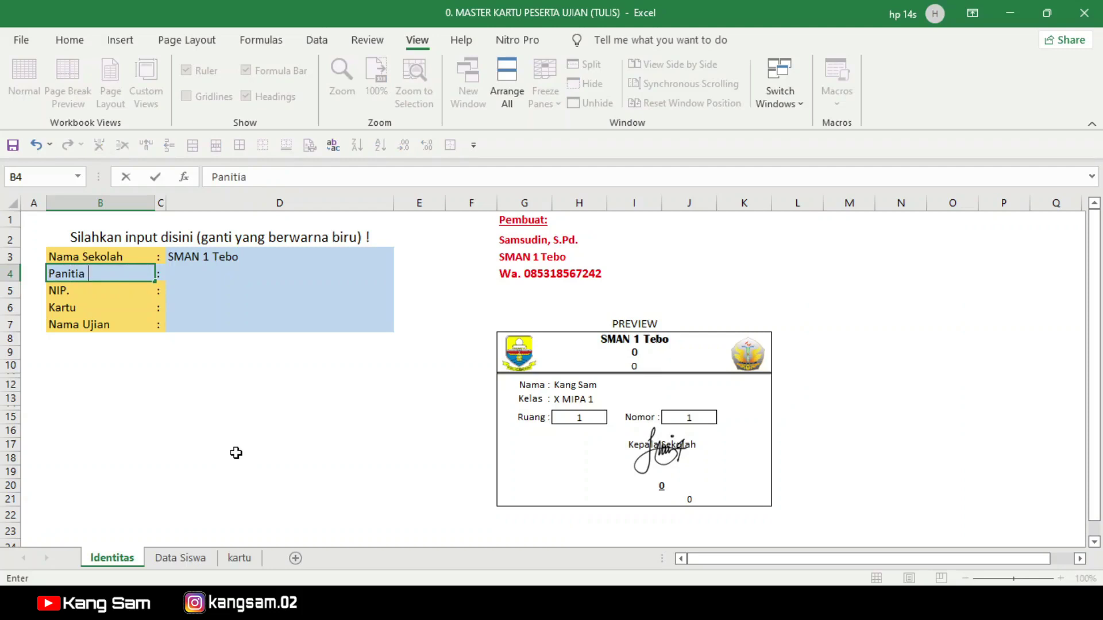
pyautogui.write(' Ujian')
pyautogui.press('Return')
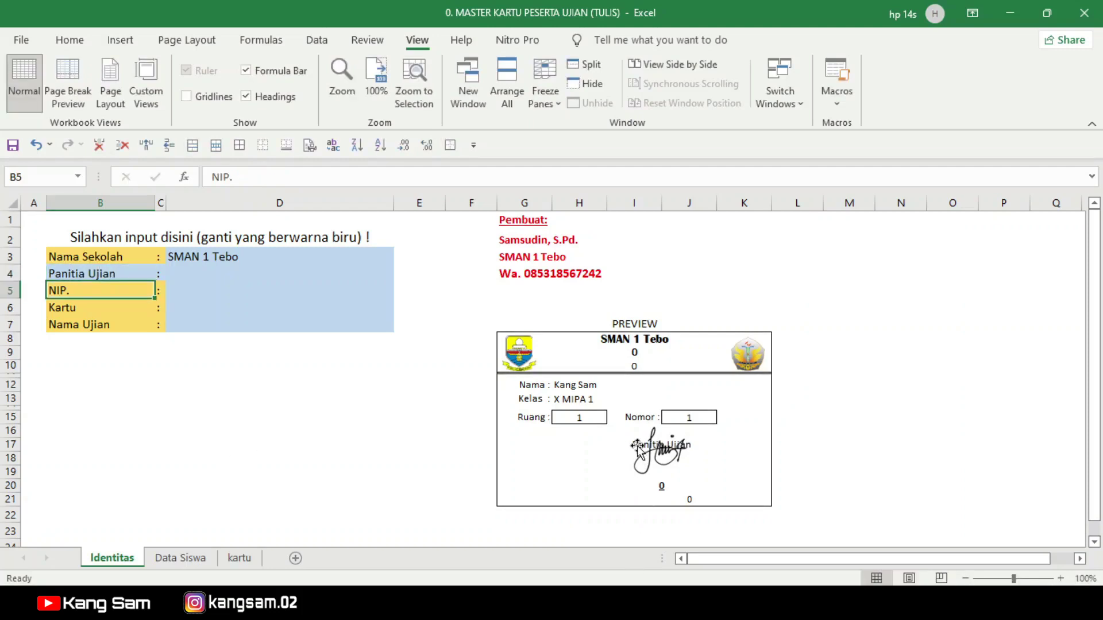
pyautogui.click(642, 456)
pyautogui.click(599, 453)
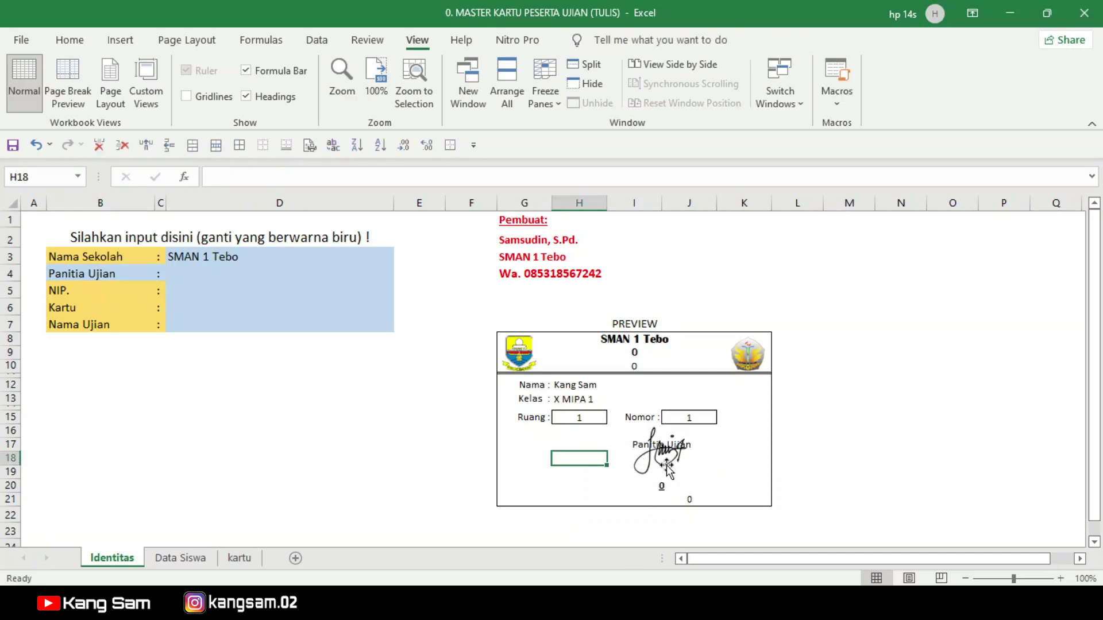
pyautogui.moveTo(661, 451); pyautogui.dragTo(763, 462)
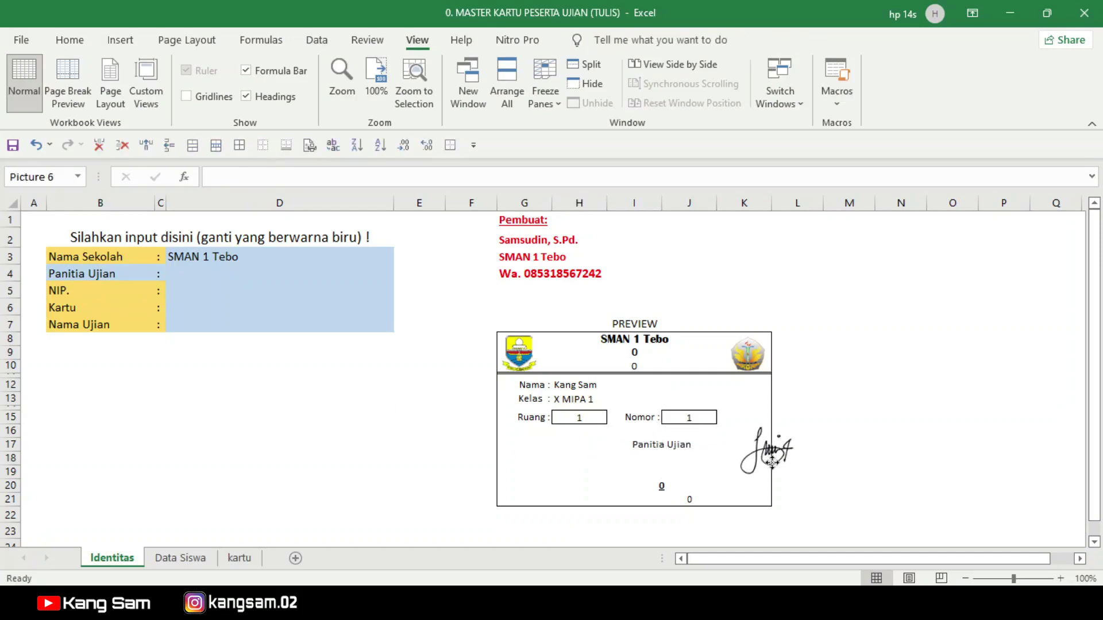
# Step: Restore the B4 signatory label to 'Kepala Sekolah' and check it on the preview card
pyautogui.click(661, 449)
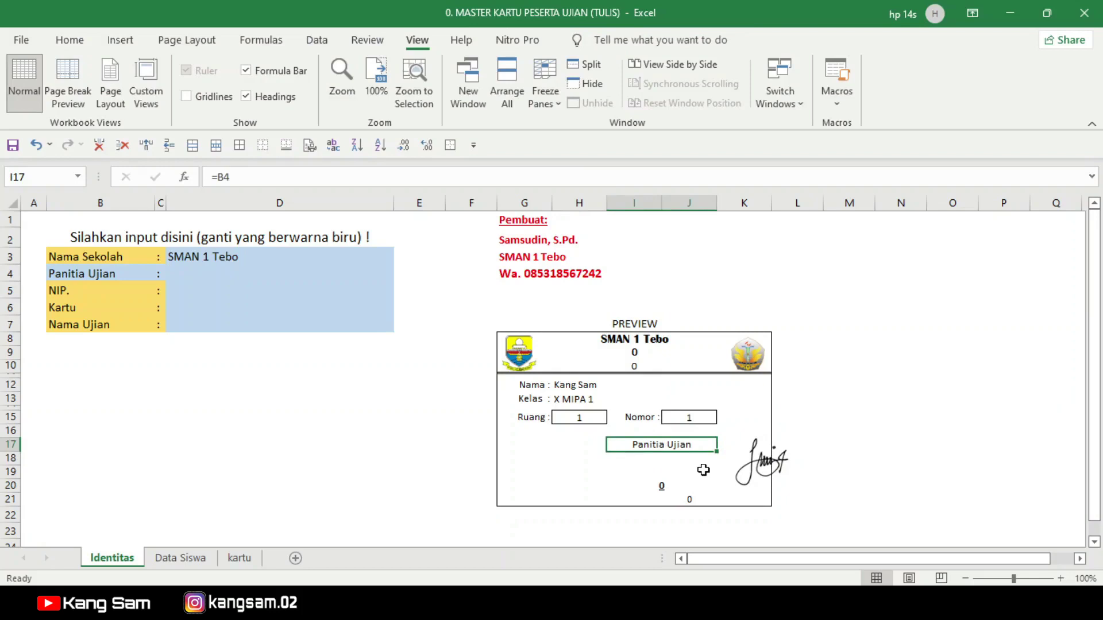
pyautogui.click(70, 273)
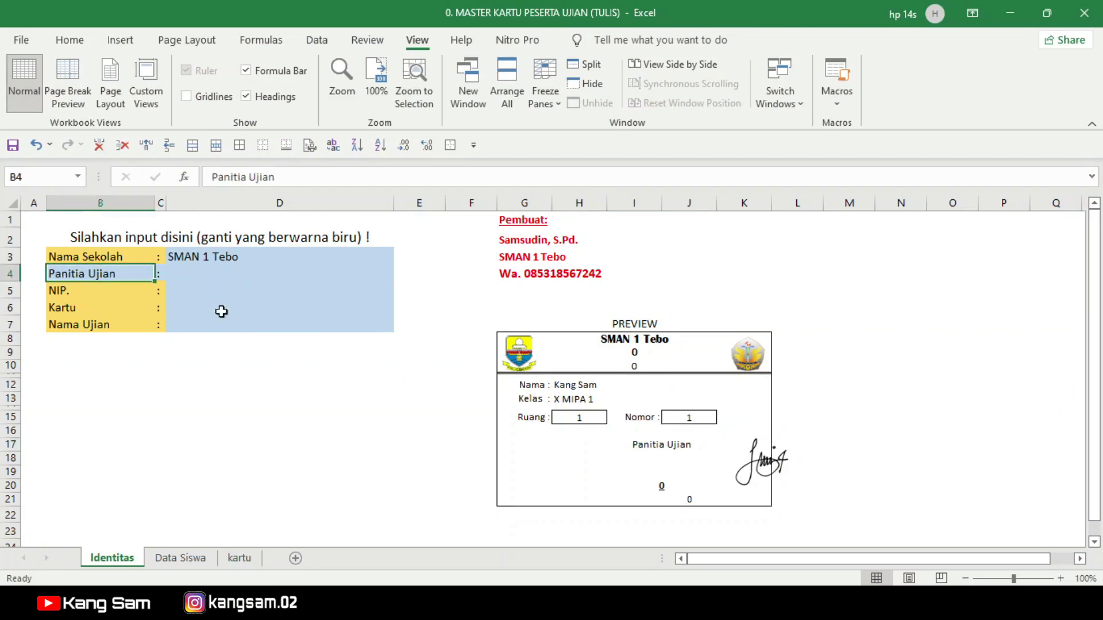
pyautogui.write('Kepala Sekolah')
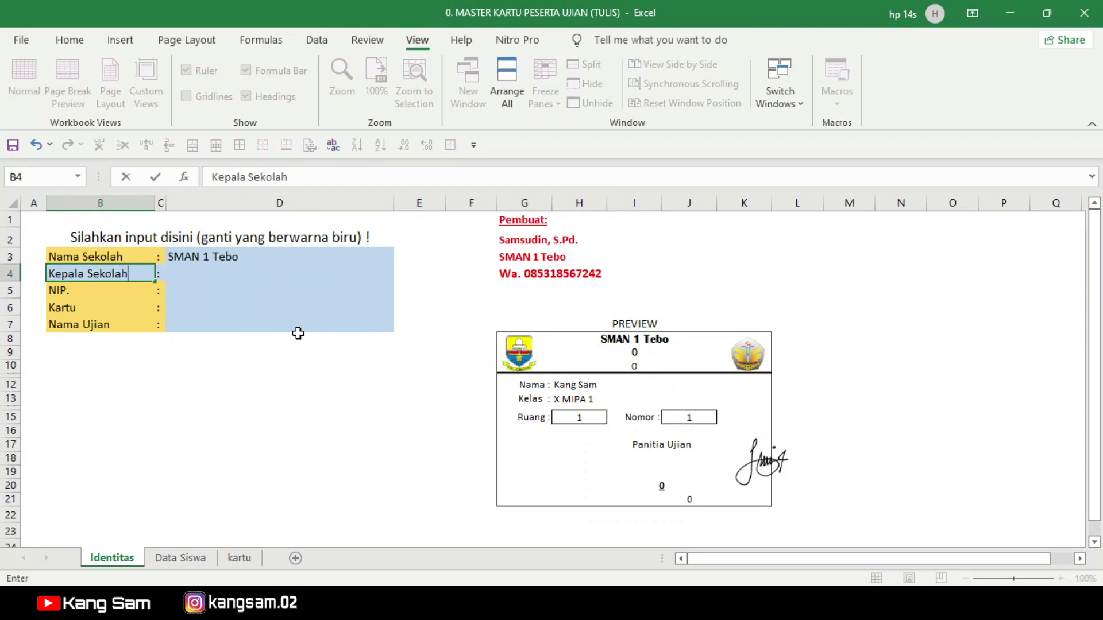
pyautogui.press('Return')
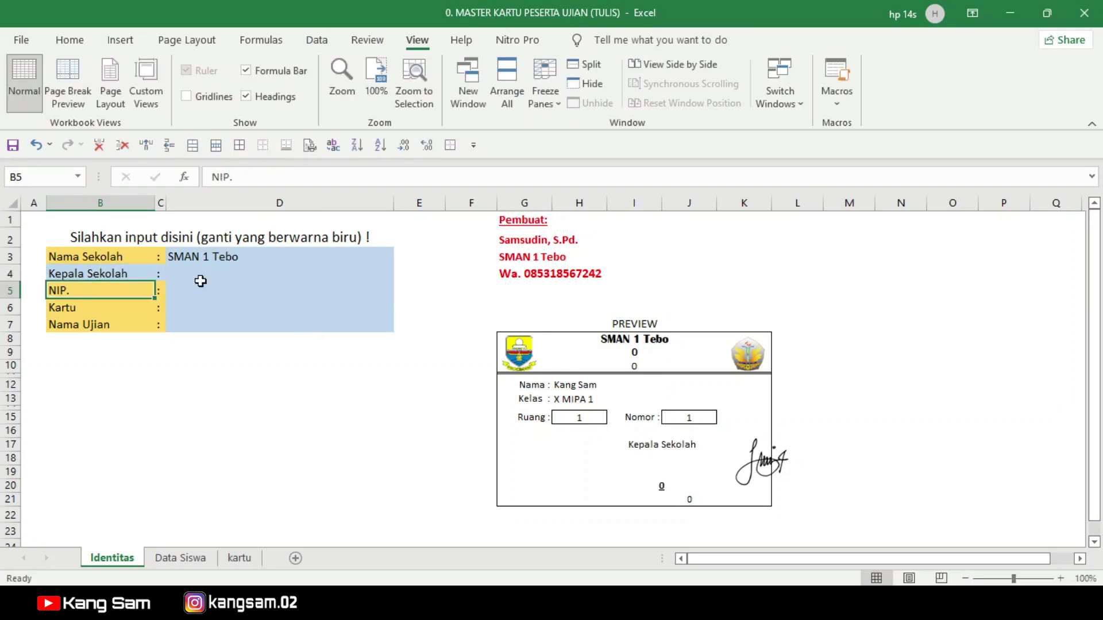
pyautogui.click(69, 273)
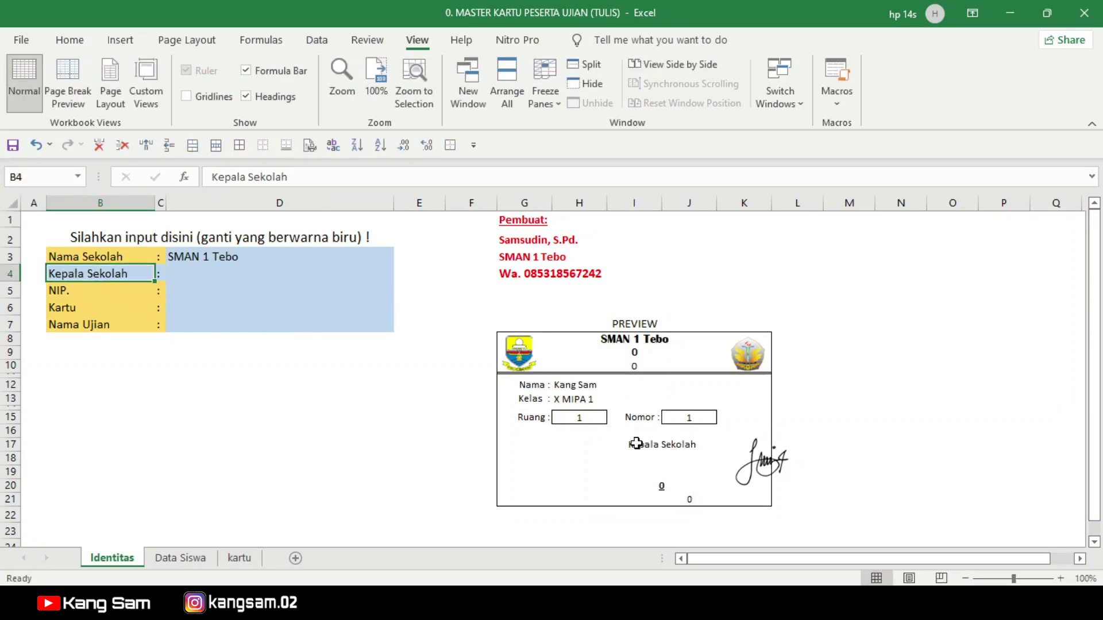
pyautogui.click(638, 444)
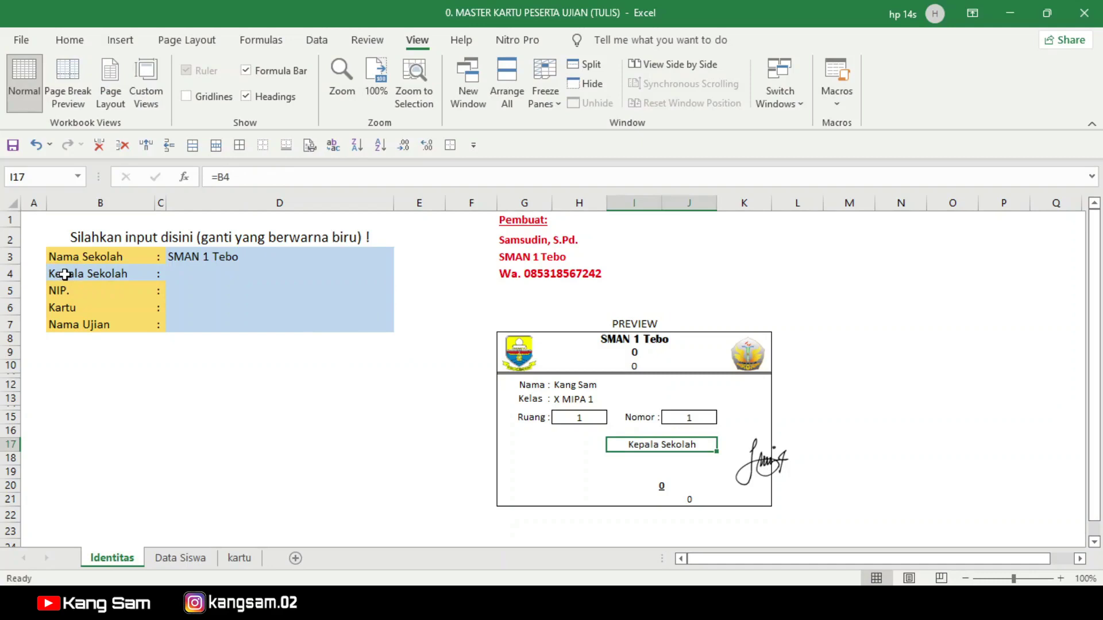
pyautogui.click(188, 278)
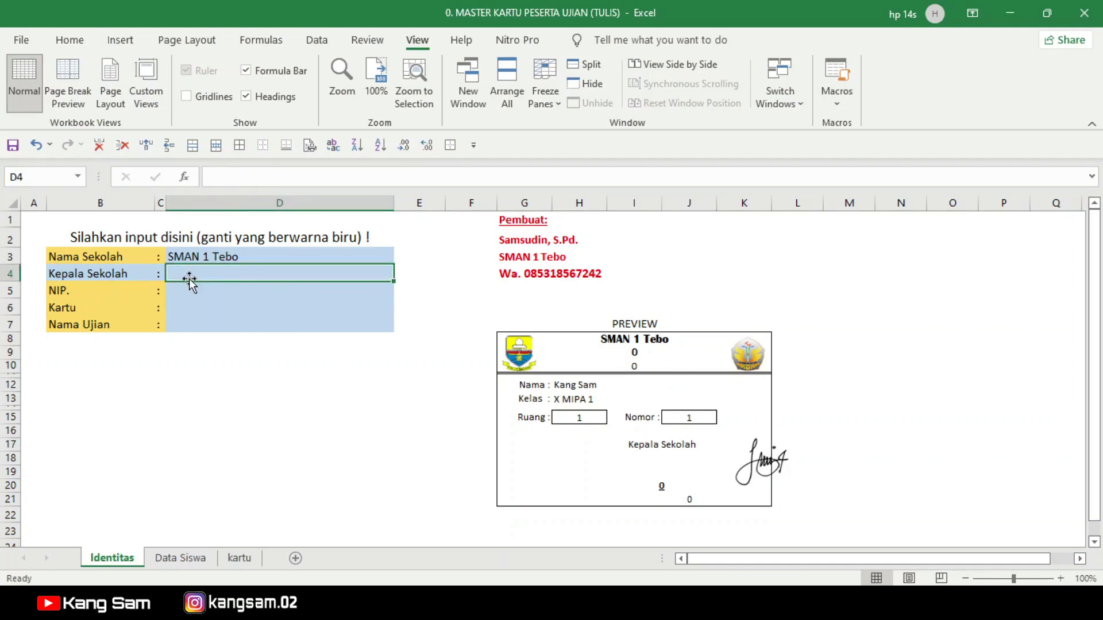
pyautogui.click(62, 277)
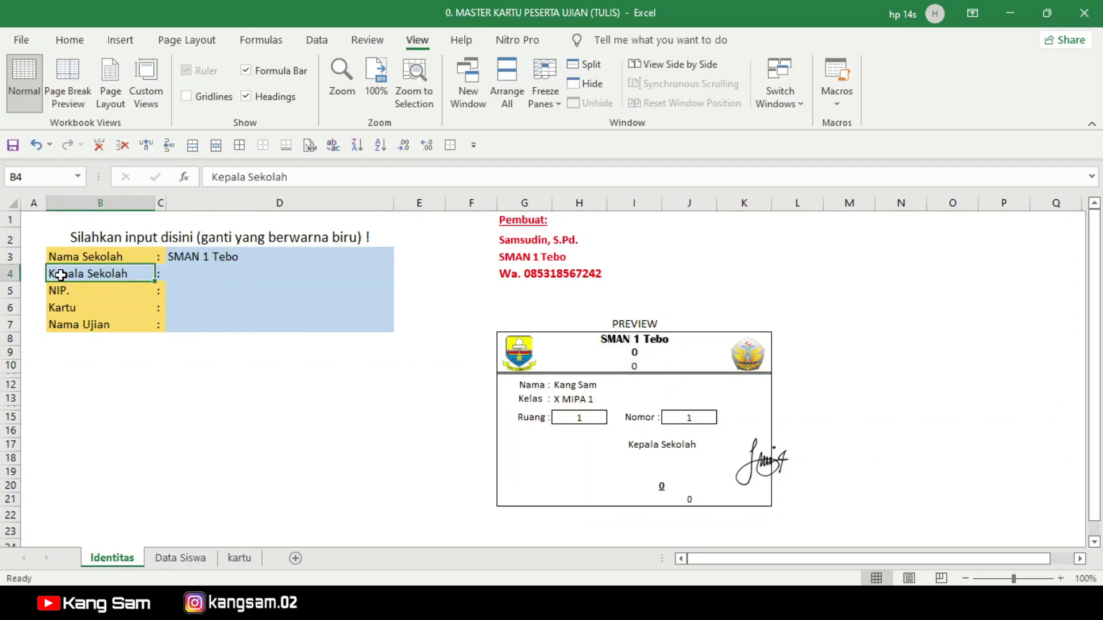
pyautogui.click(203, 277)
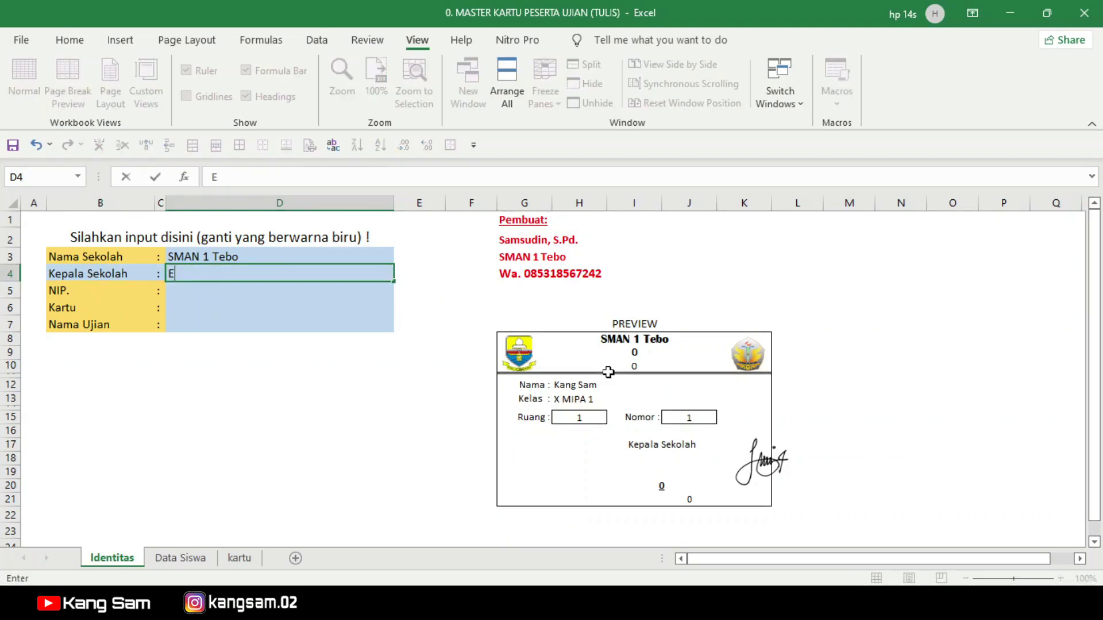
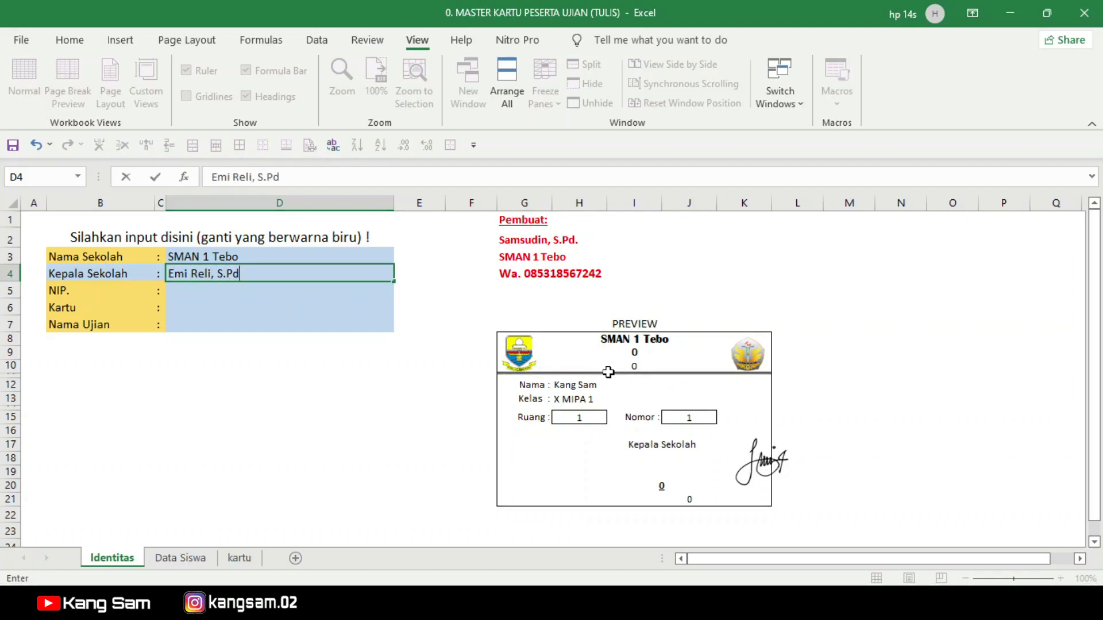
# Step: Enter the headmaster's name in D4 and a first NIP entry in D5
pyautogui.write('.')
pyautogui.press('Return')
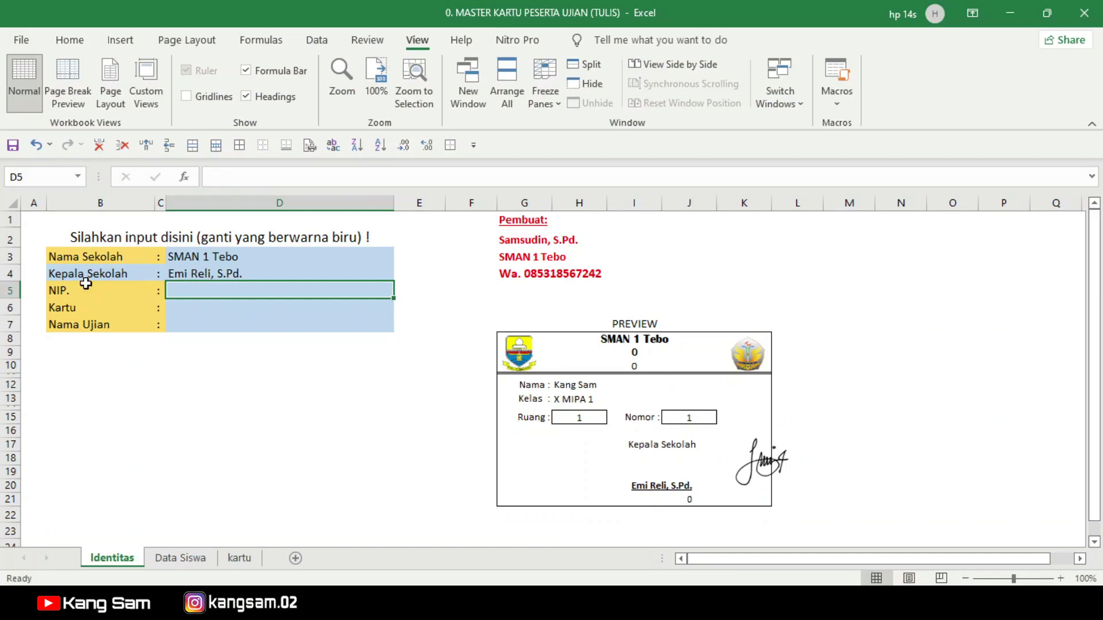
pyautogui.write('1963...')
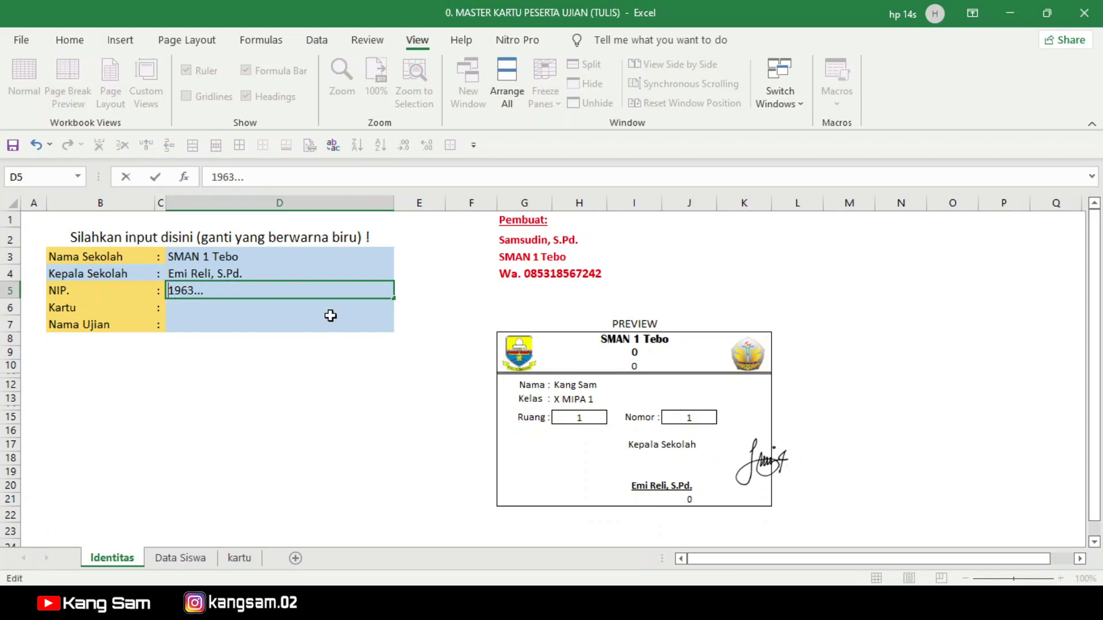
pyautogui.write('NIP.')
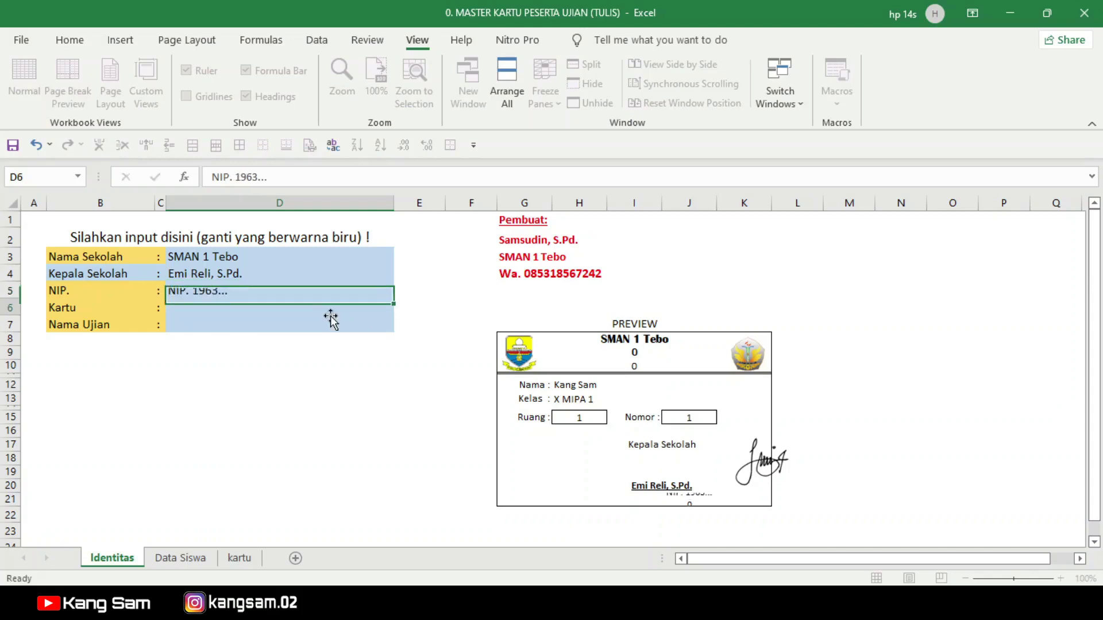
pyautogui.press('Return')
# Step: Lengthen the NIP number in D5 so it appears under the preview card's signature
pyautogui.click(678, 498)
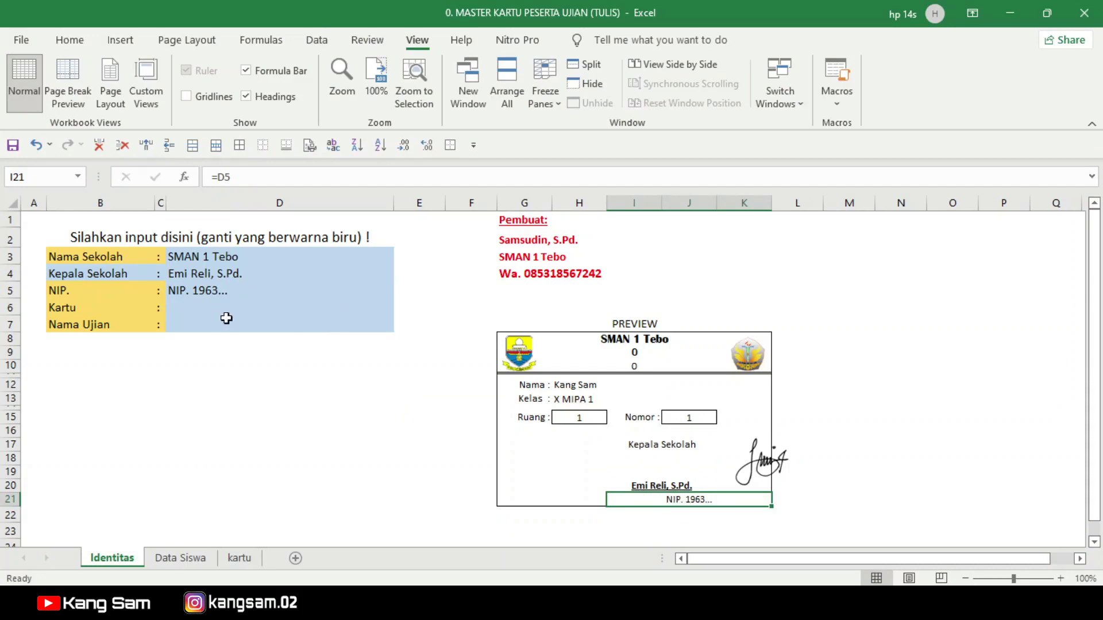
pyautogui.click(223, 291)
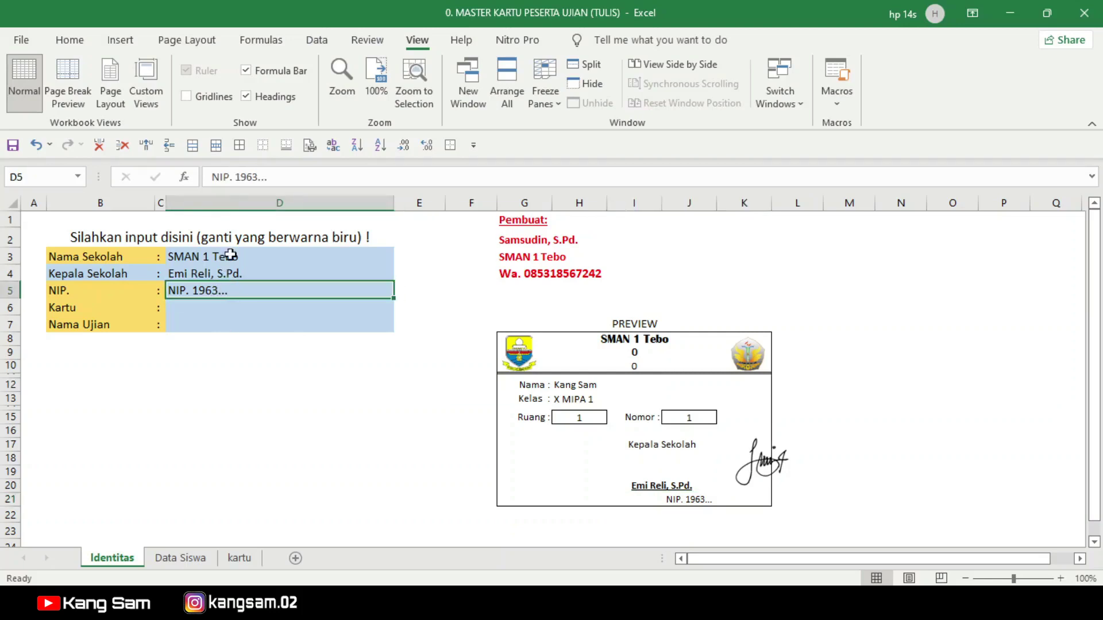
pyautogui.click(299, 177)
pyautogui.write('99999999999999')
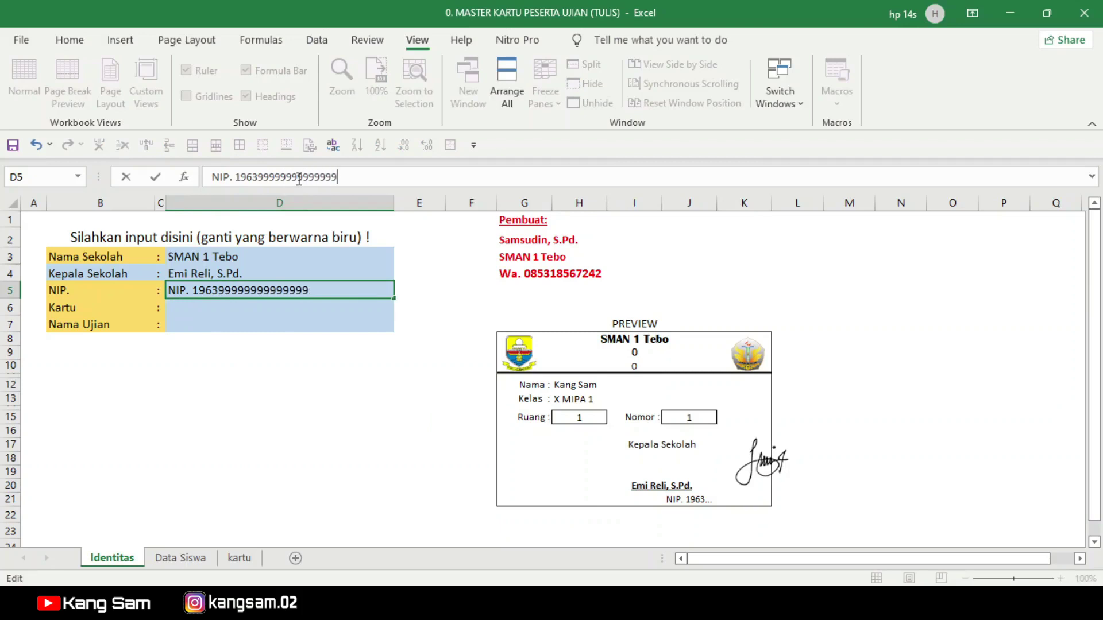
pyautogui.press('Return')
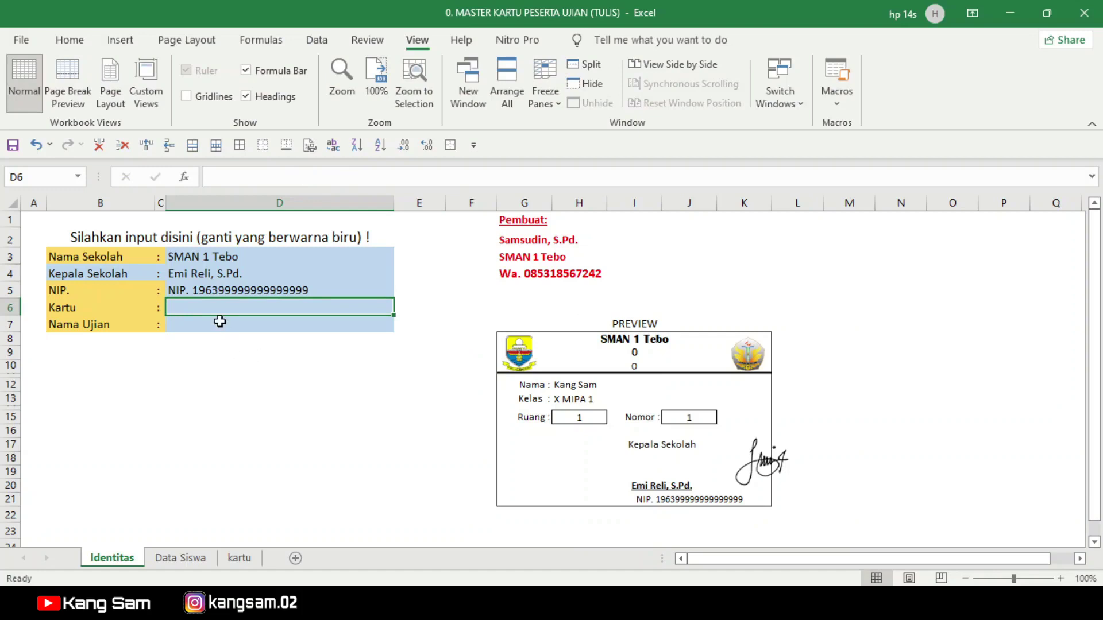
pyautogui.click(178, 293)
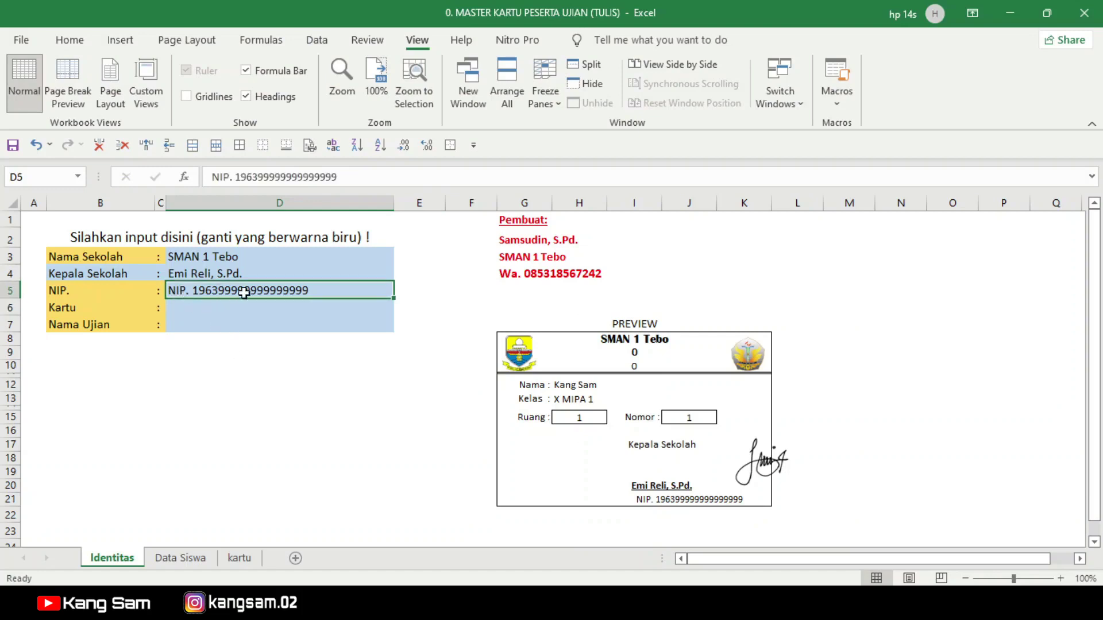
# Step: Replace the NIP with a dash and set the card title in D6 to Kartu Peserta Ujian
pyautogui.write('-')
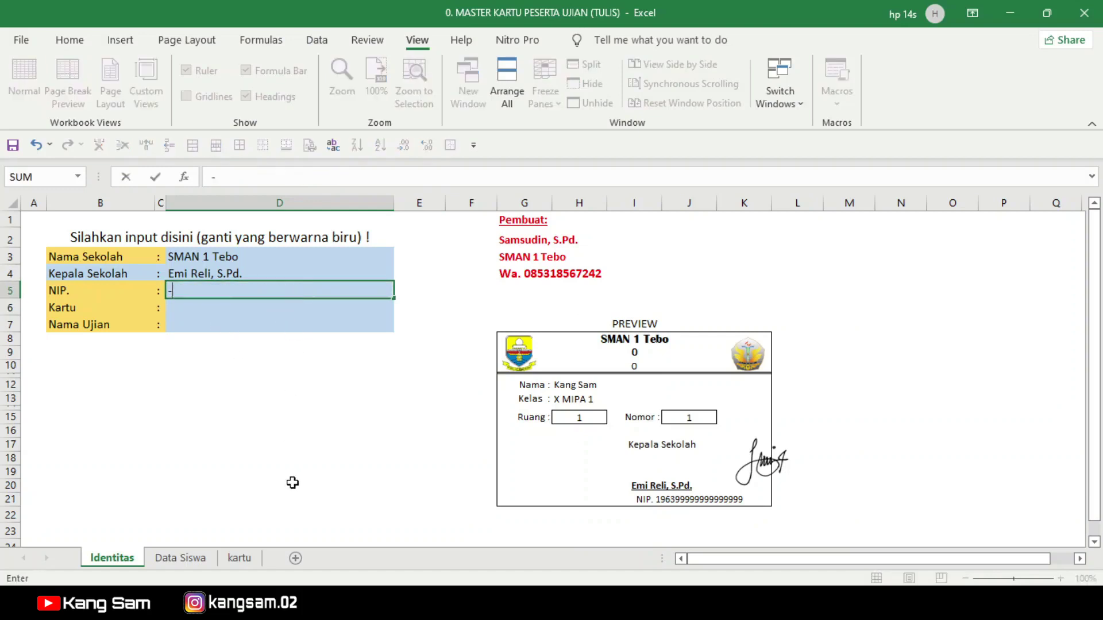
pyautogui.press('Return')
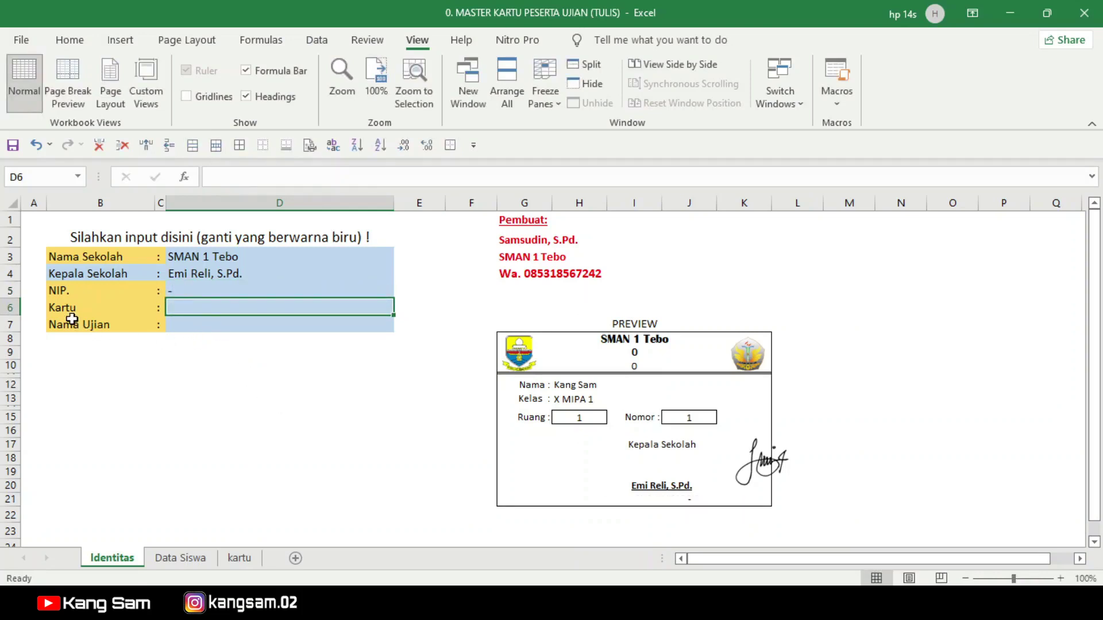
pyautogui.click(58, 310)
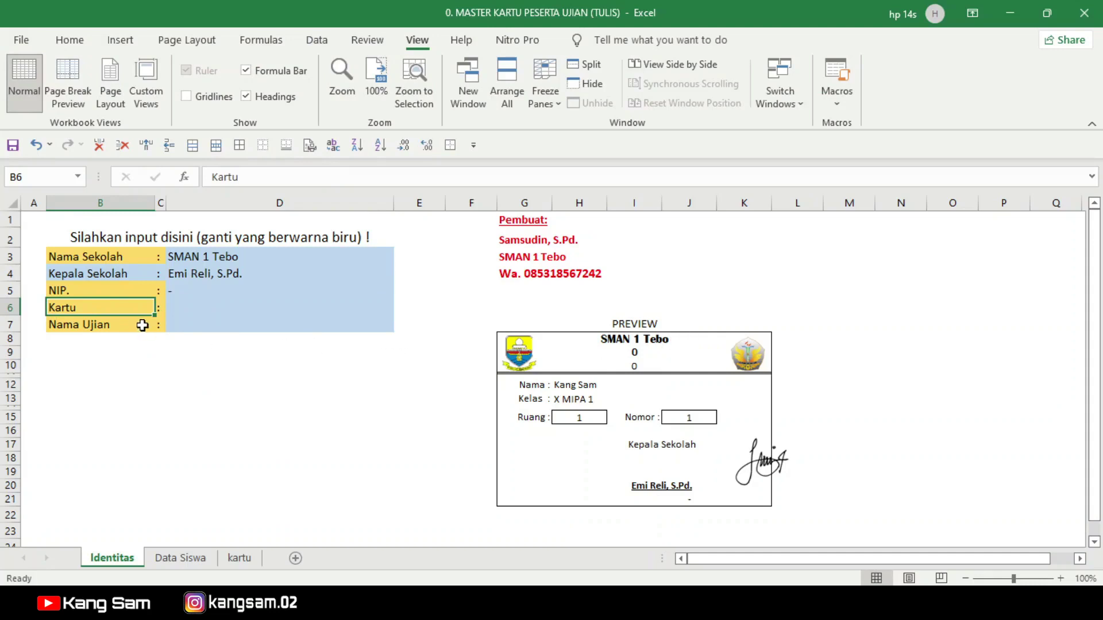
pyautogui.click(177, 307)
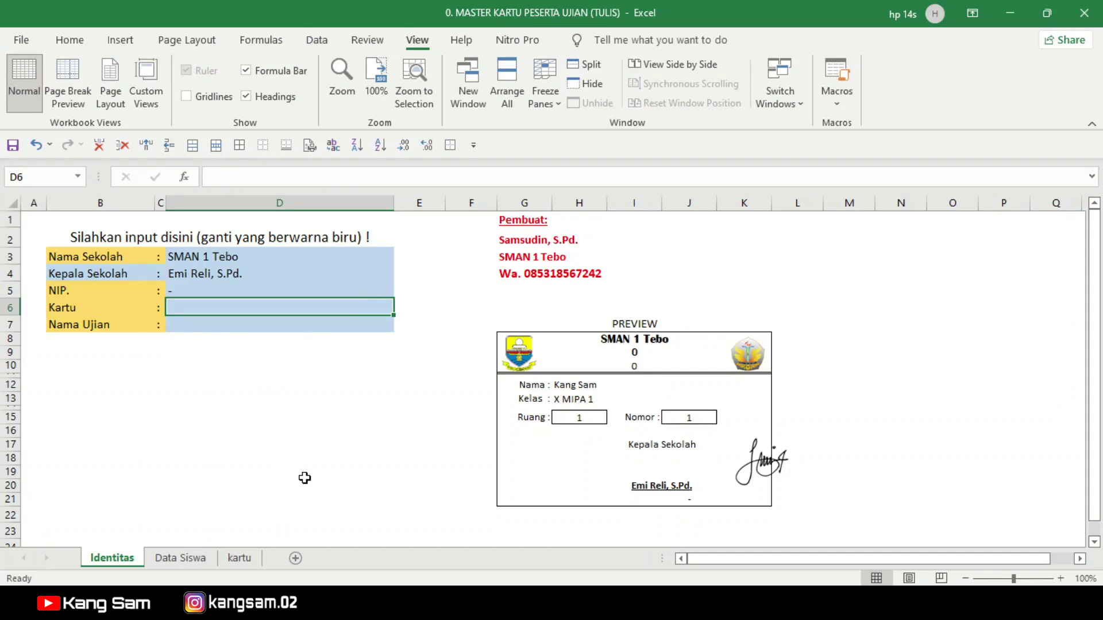
pyautogui.write('Kartu')
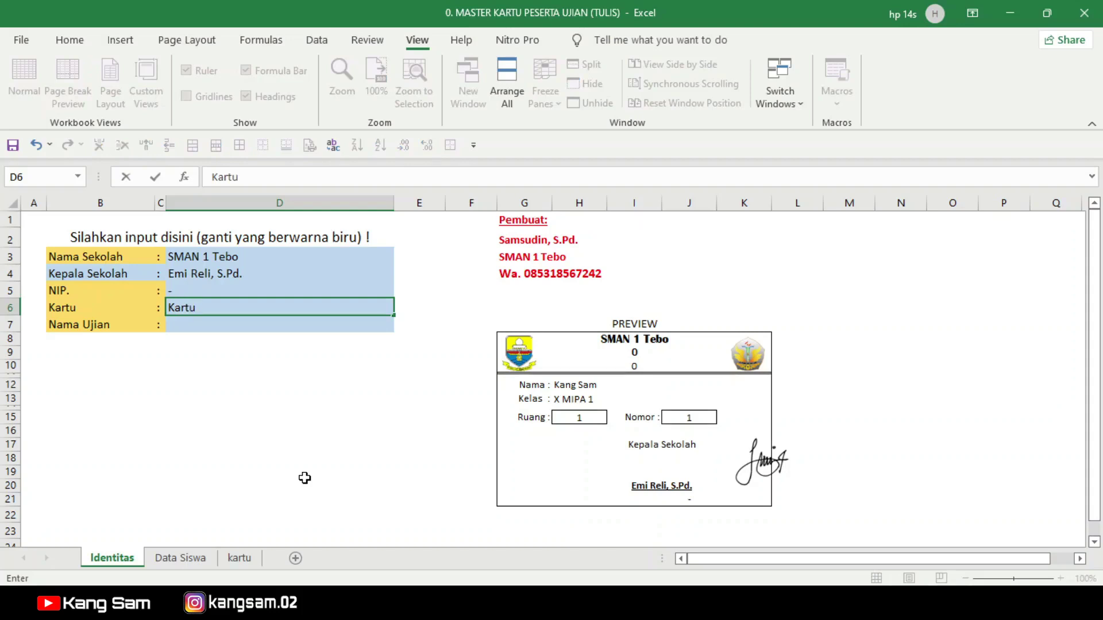
pyautogui.write(' Peserta Ujian')
pyautogui.press('Return')
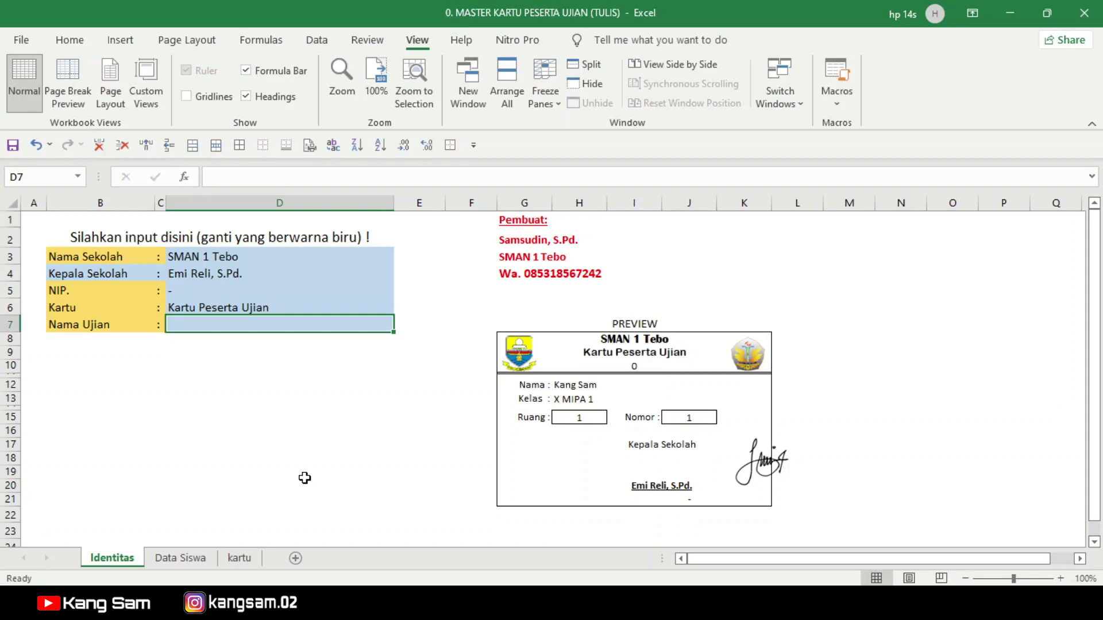
pyautogui.click(616, 356)
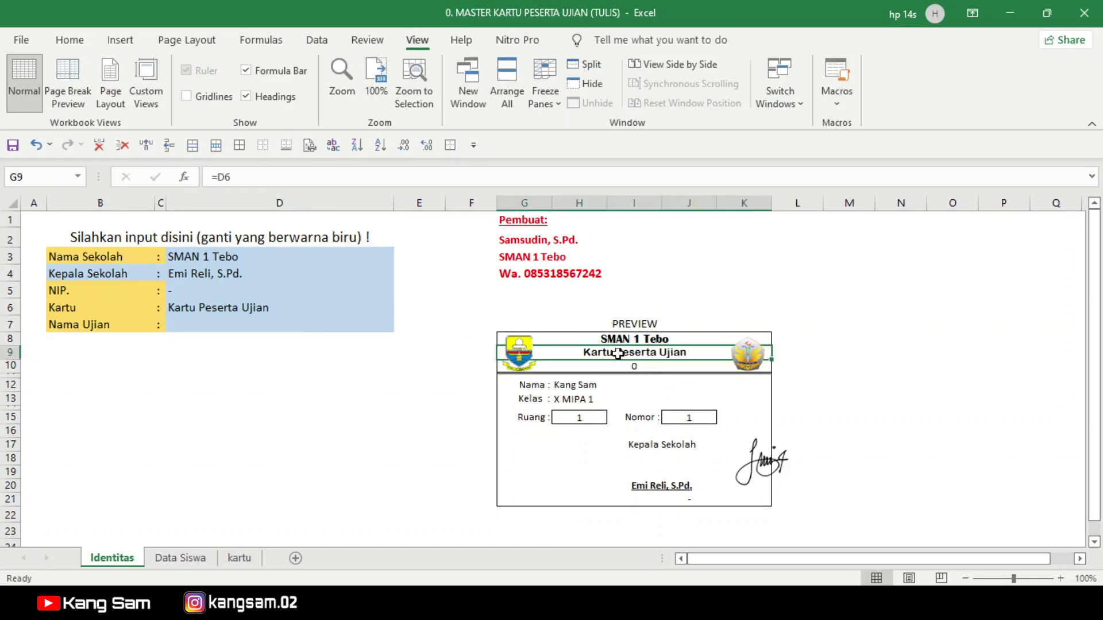
# Step: Set the exam name in D7 to Penilaian Akhir Tahun (PAT) 2021/2022
pyautogui.click(183, 327)
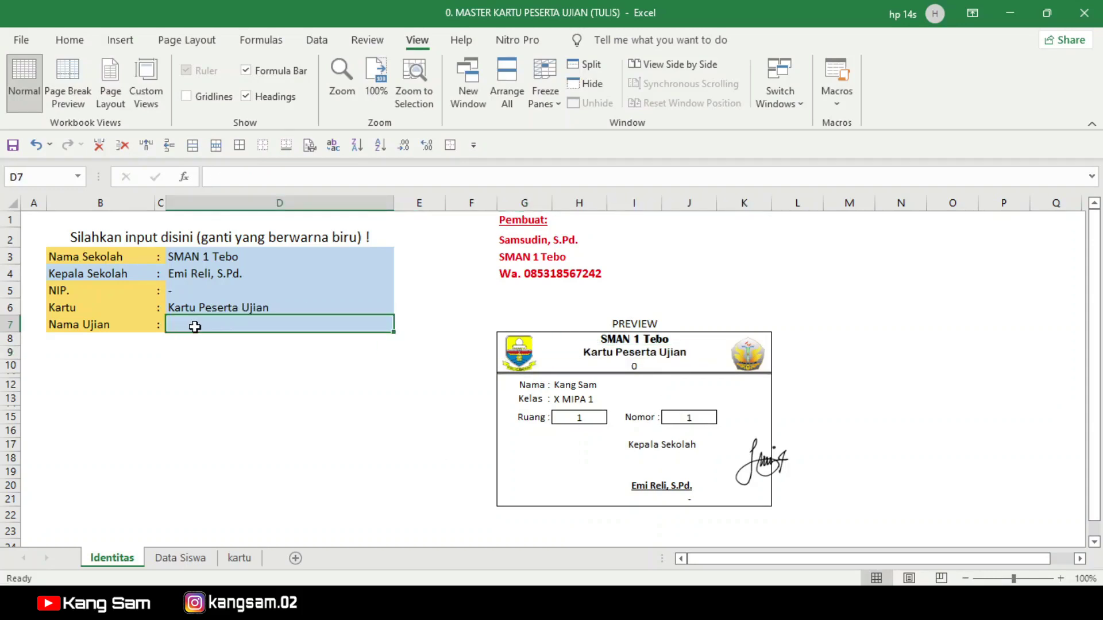
pyautogui.write('Penilai')
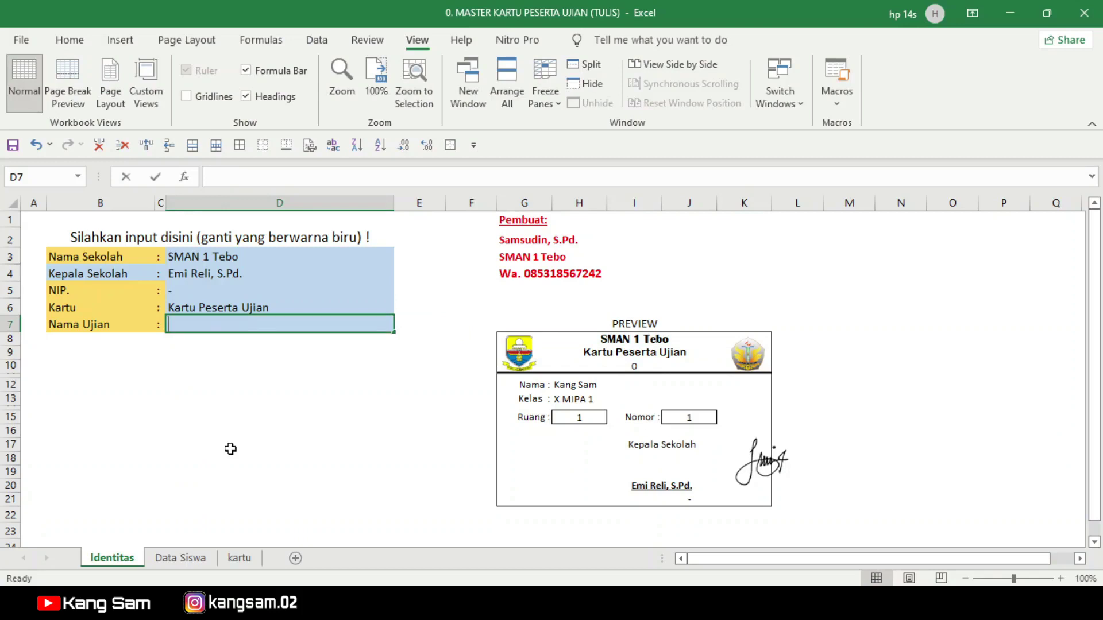
pyautogui.write('an Akhir')
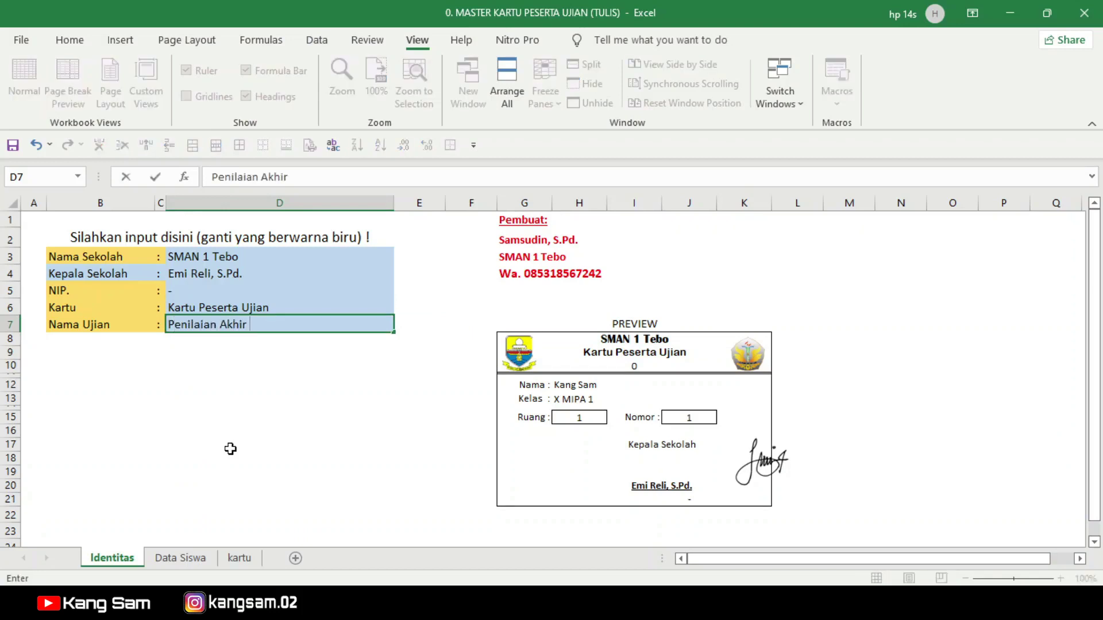
pyautogui.write(' Tahun (PA')
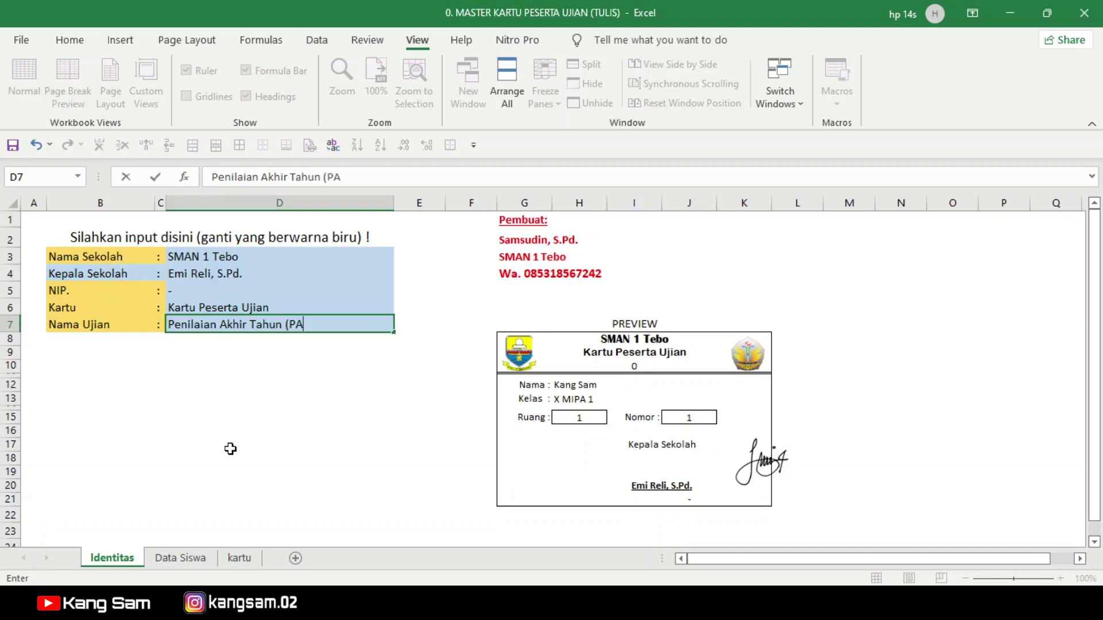
pyautogui.write('T) 2021/202')
pyautogui.press('BackSpace')
pyautogui.write('22')
pyautogui.press('Return')
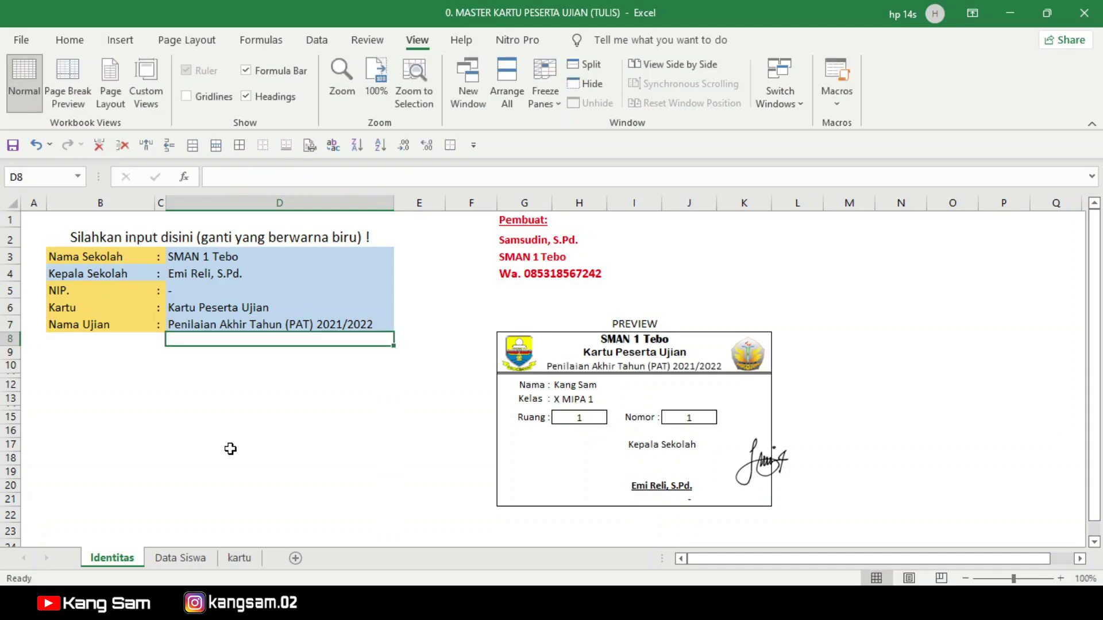
pyautogui.click(614, 363)
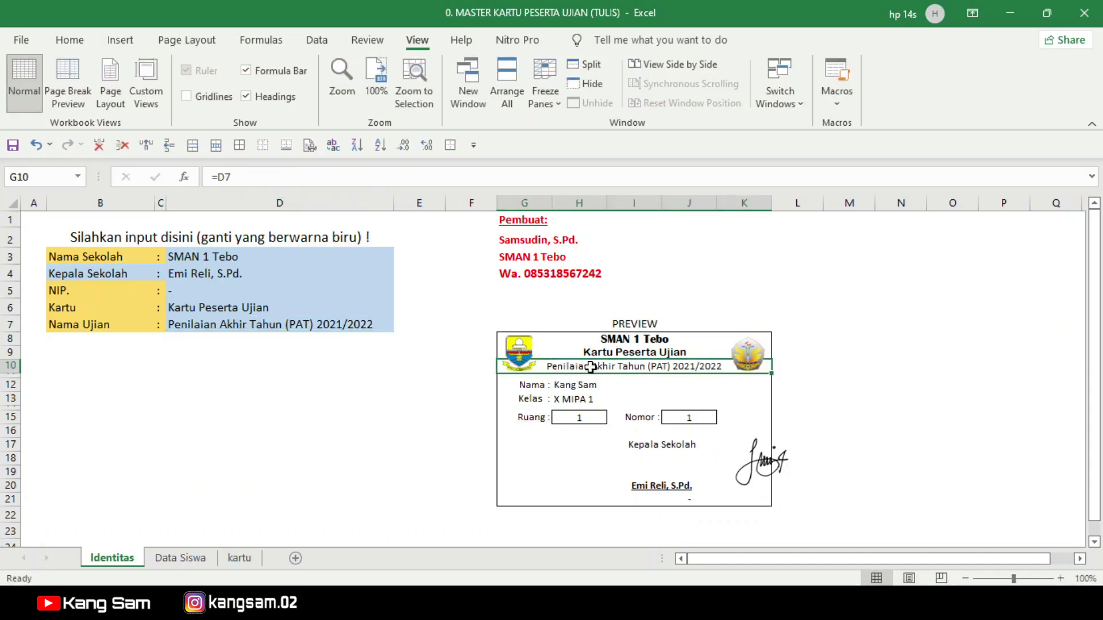
pyautogui.click(921, 323)
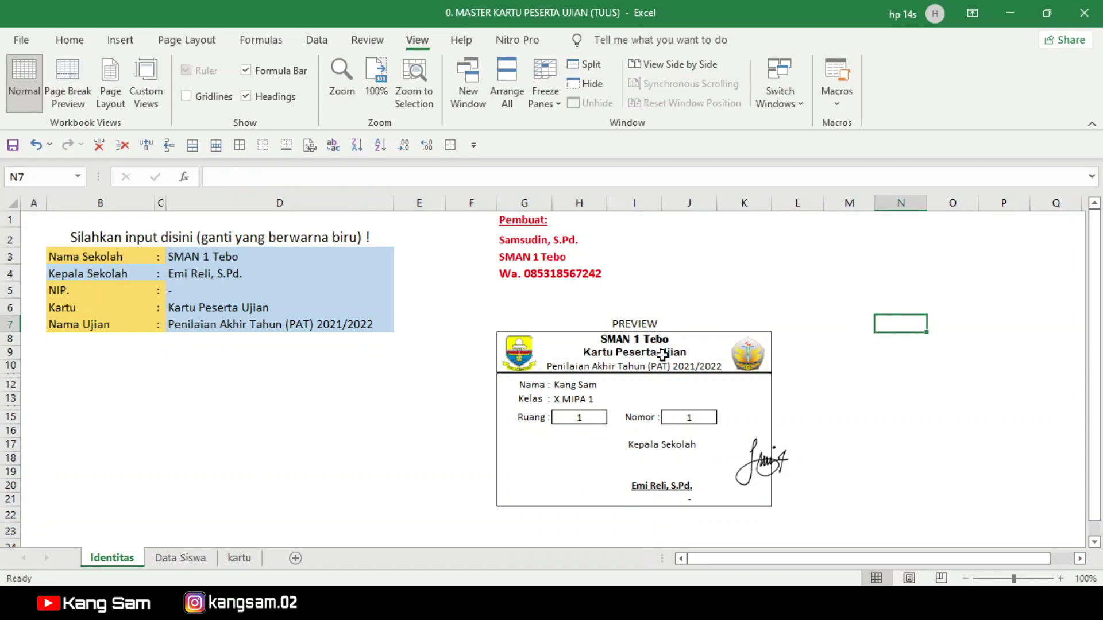
pyautogui.click(226, 326)
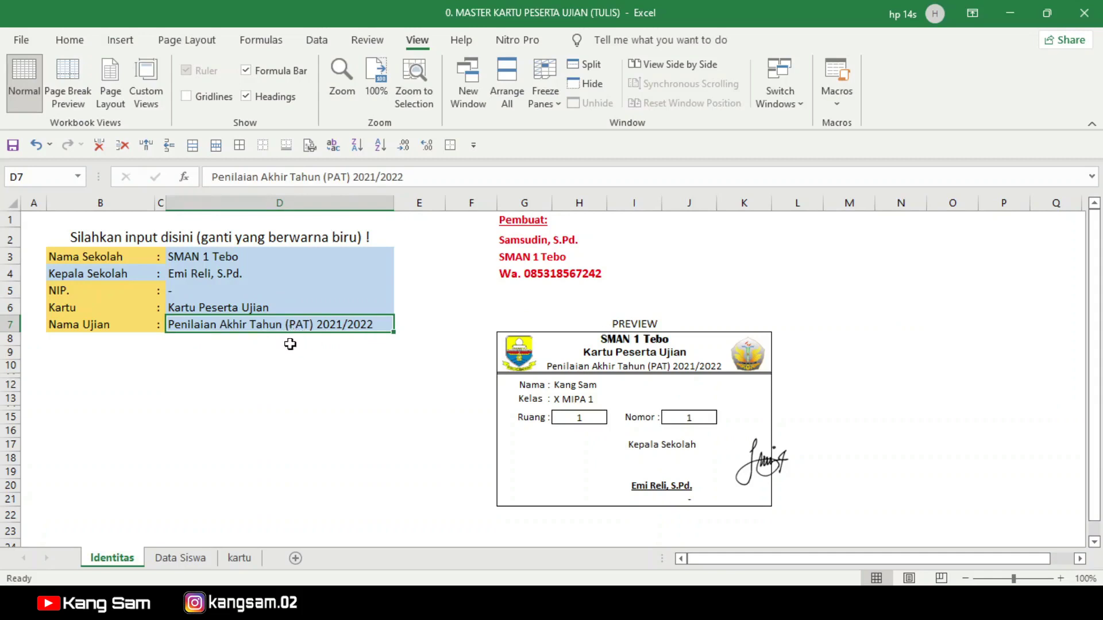
pyautogui.click(270, 369)
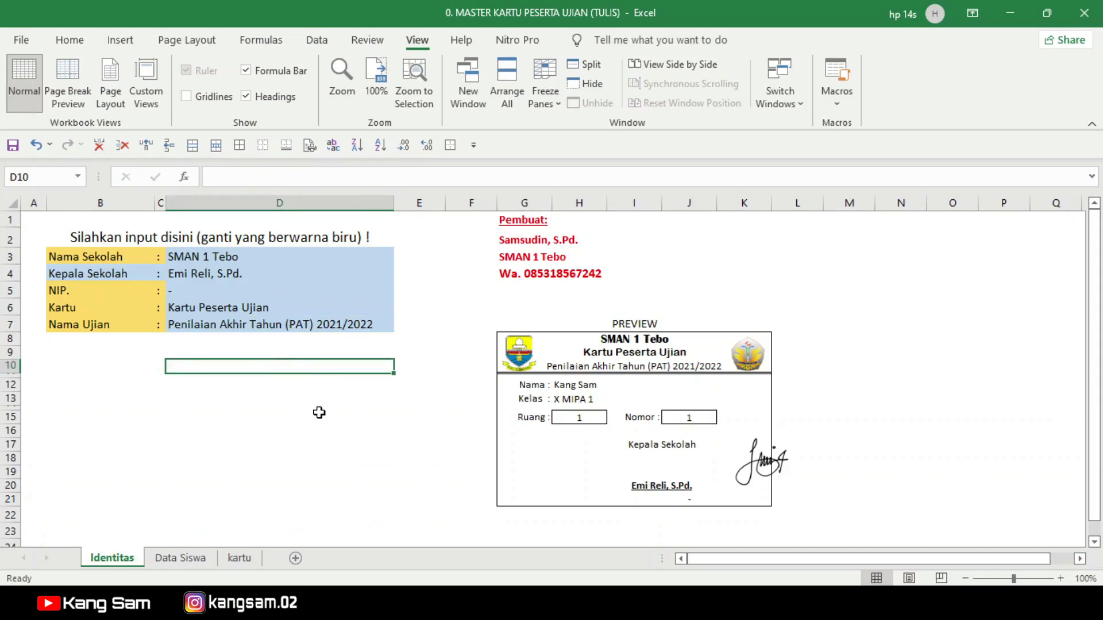
pyautogui.click(183, 558)
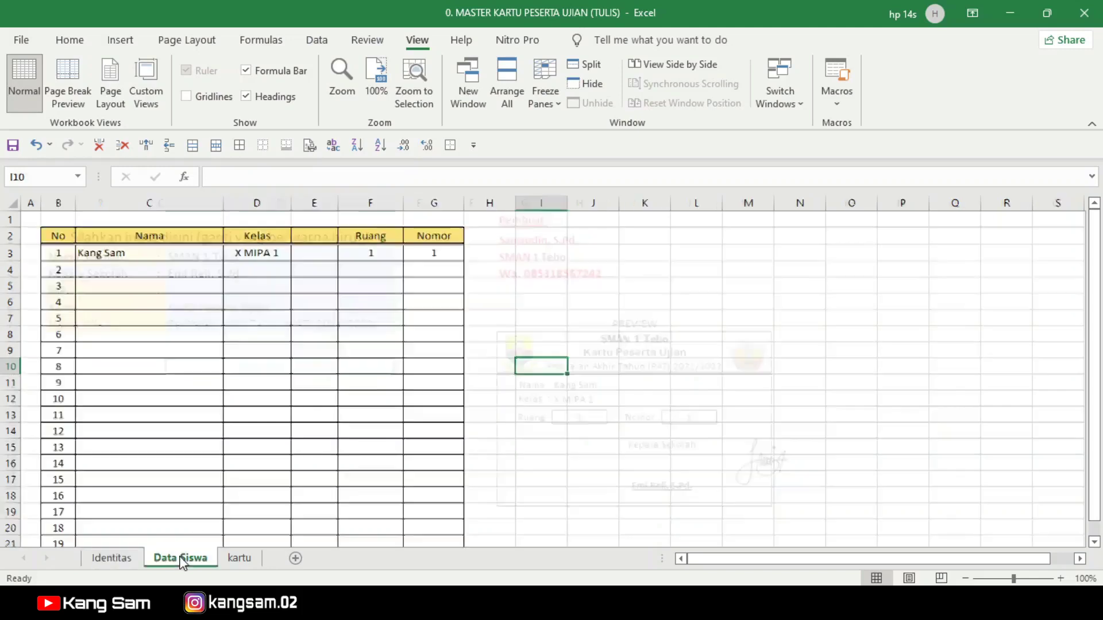
pyautogui.click(150, 253)
pyautogui.moveTo(153, 251); pyautogui.dragTo(413, 261)
pyautogui.press('Delete')
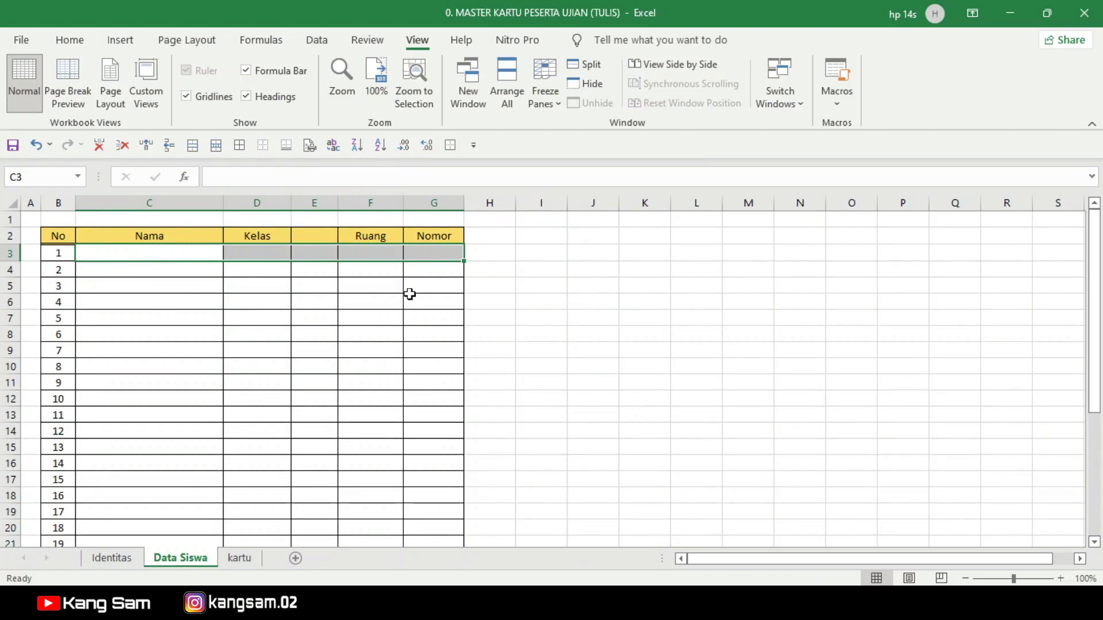
pyautogui.click(586, 351)
pyautogui.click(123, 558)
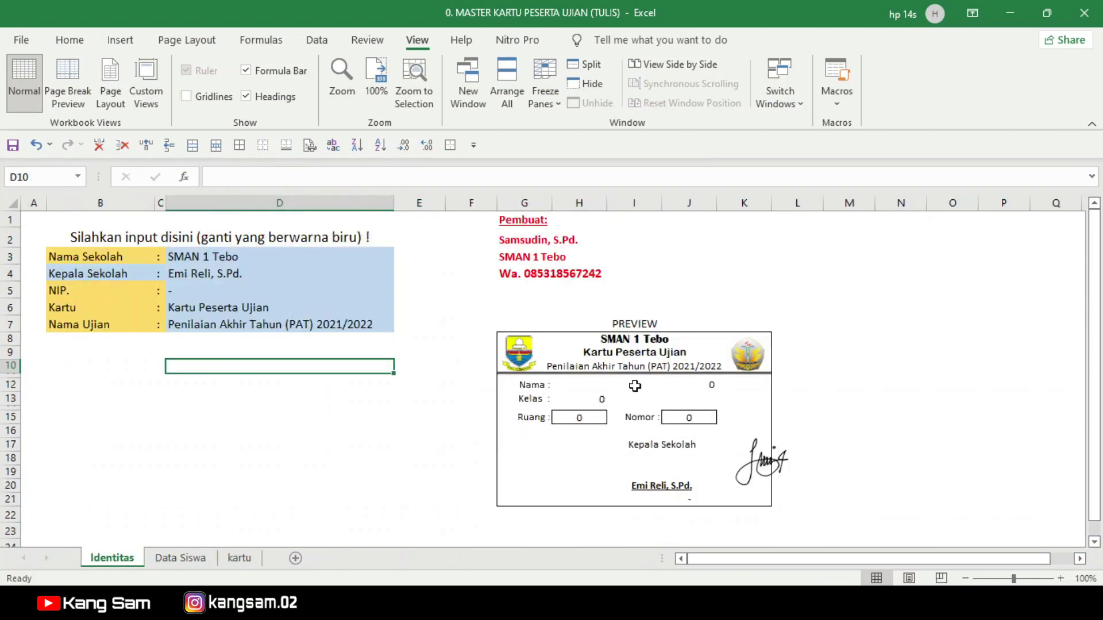
pyautogui.click(239, 558)
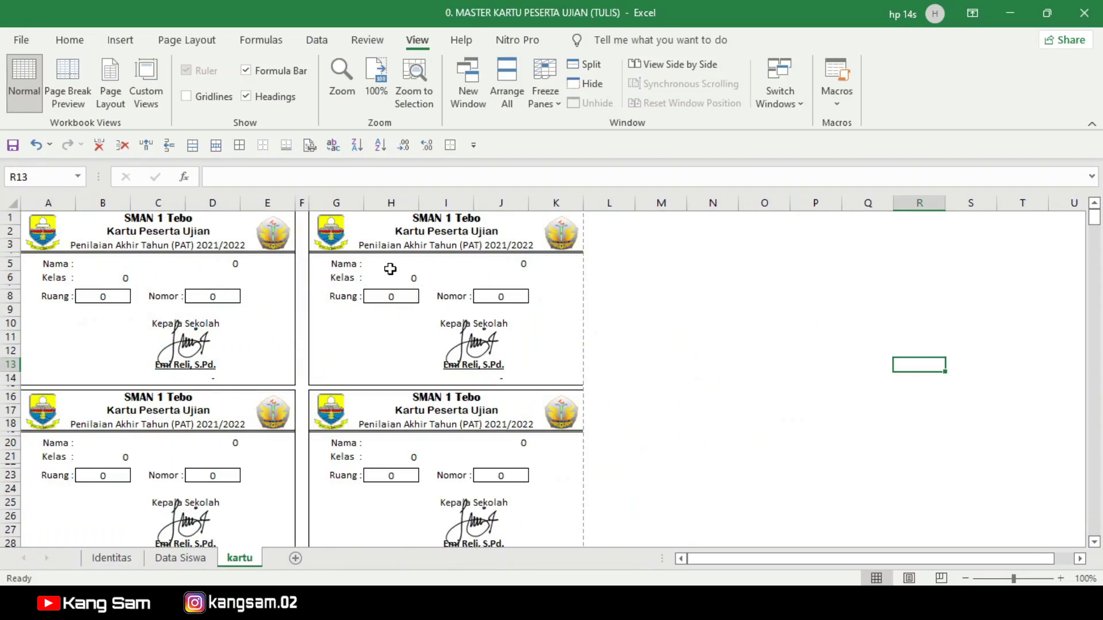
pyautogui.click(465, 265)
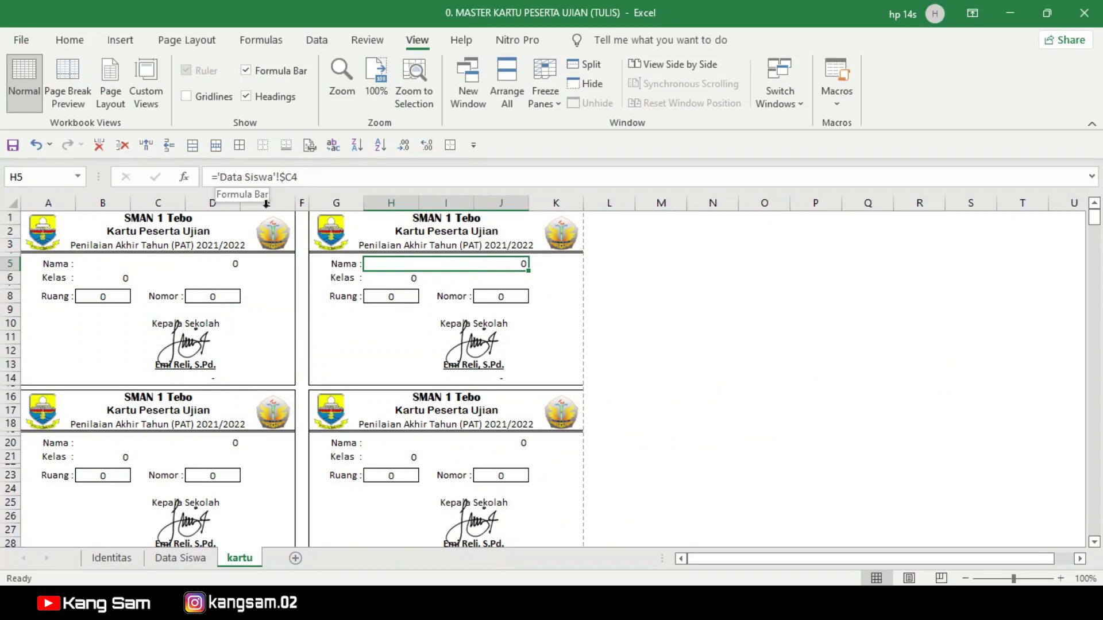
pyautogui.press('Down')
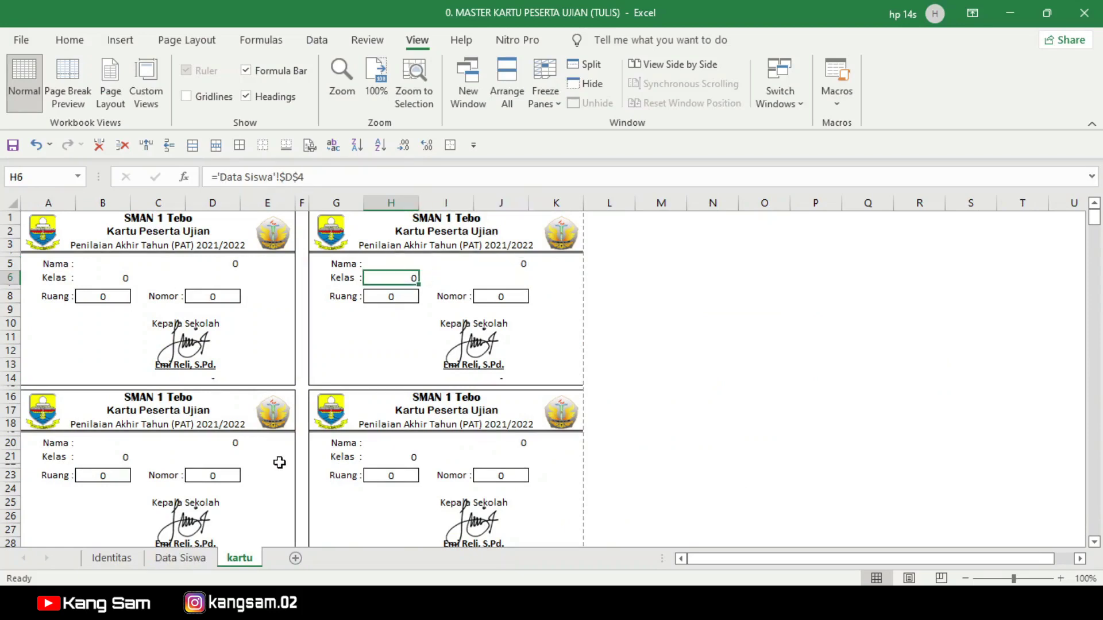
pyautogui.click(171, 560)
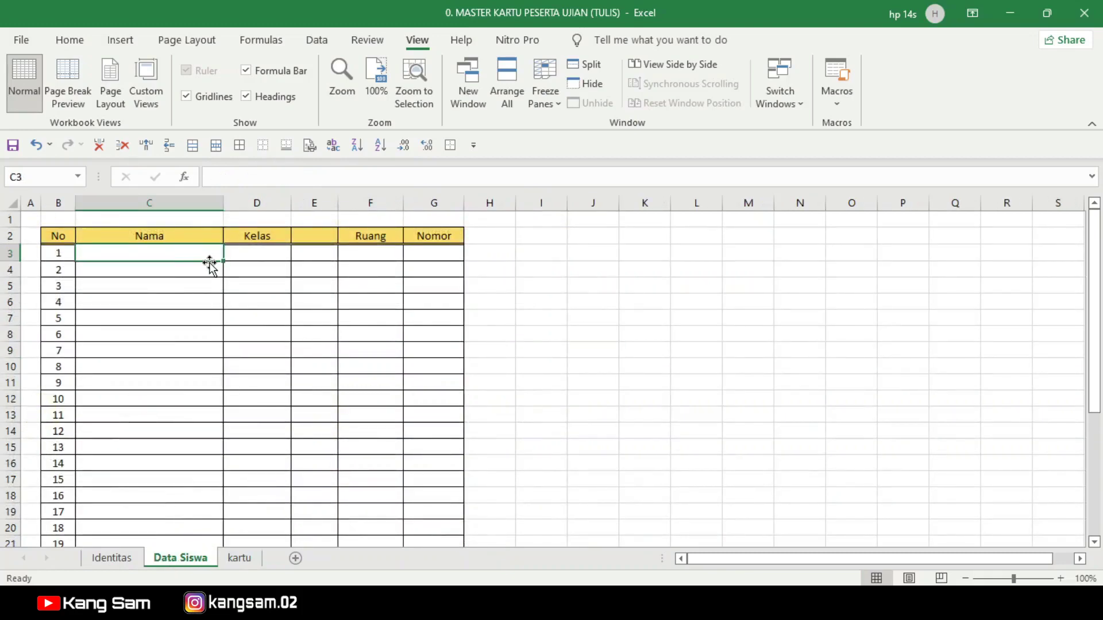
pyautogui.click(261, 250)
pyautogui.click(374, 251)
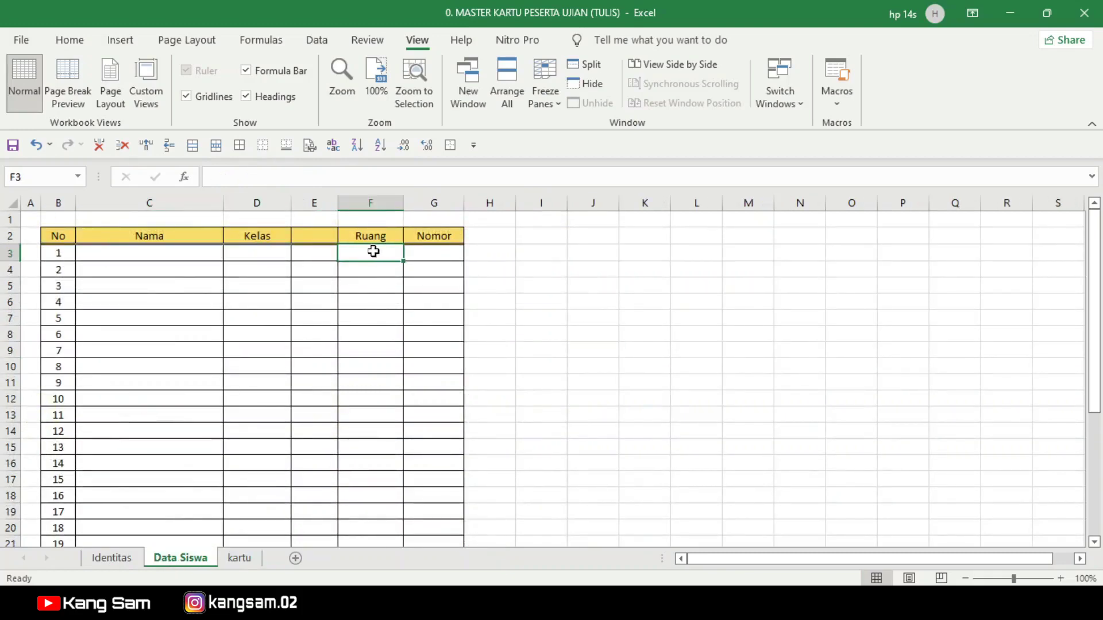
pyautogui.click(428, 251)
pyautogui.click(561, 266)
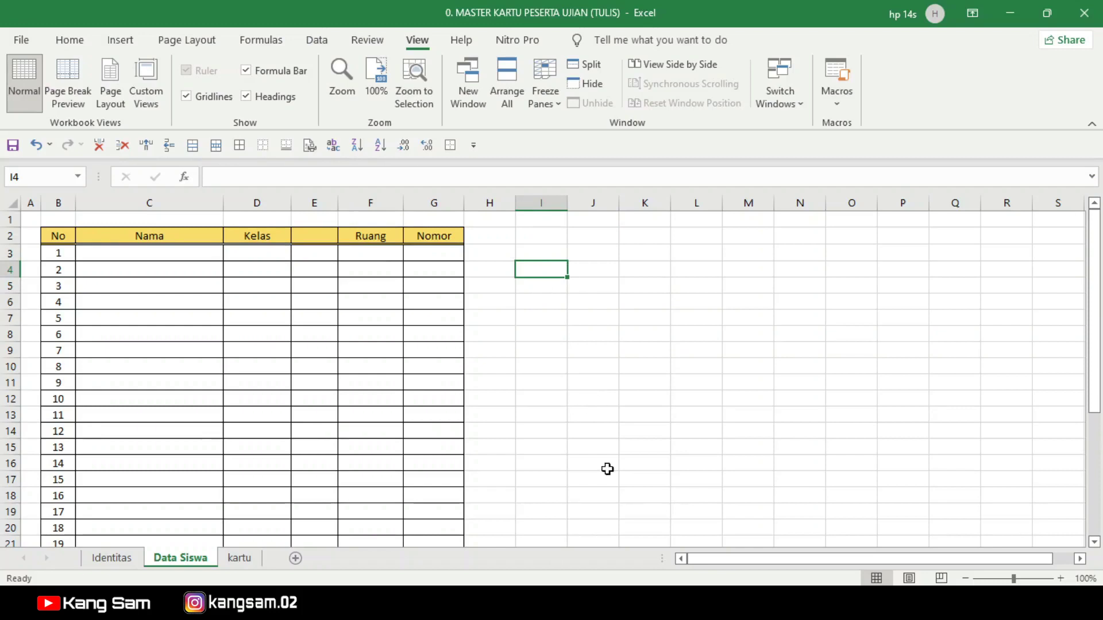
pyautogui.moveTo(721, 554)
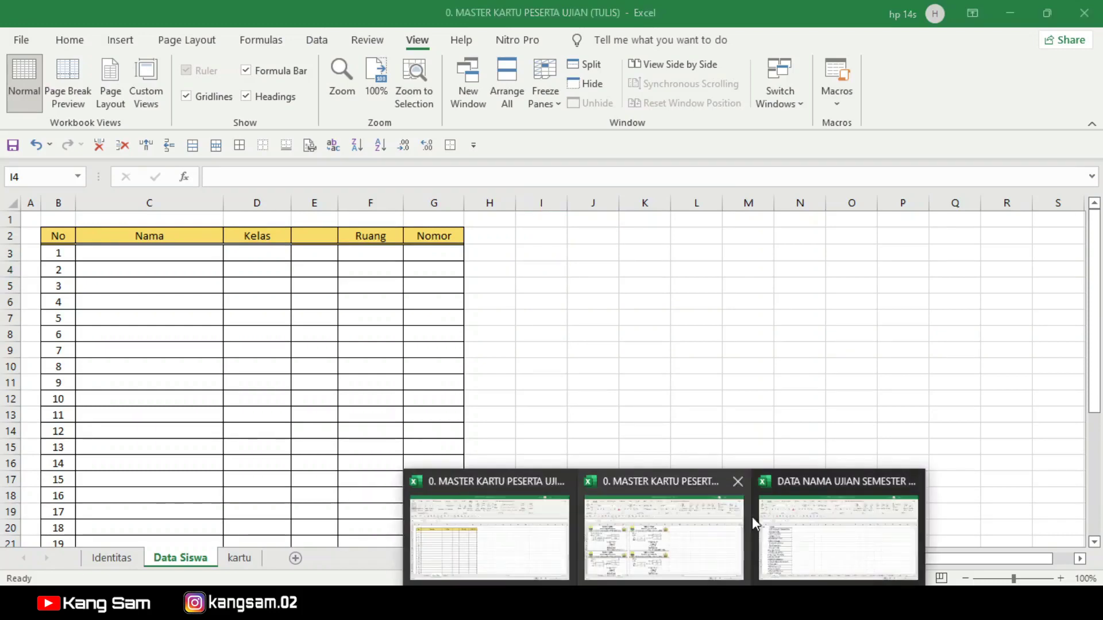
# Step: Copy the student names in B2:B27 from the XII MIA 1 sheet of DATA NAMA UJIAN
pyautogui.click(835, 536)
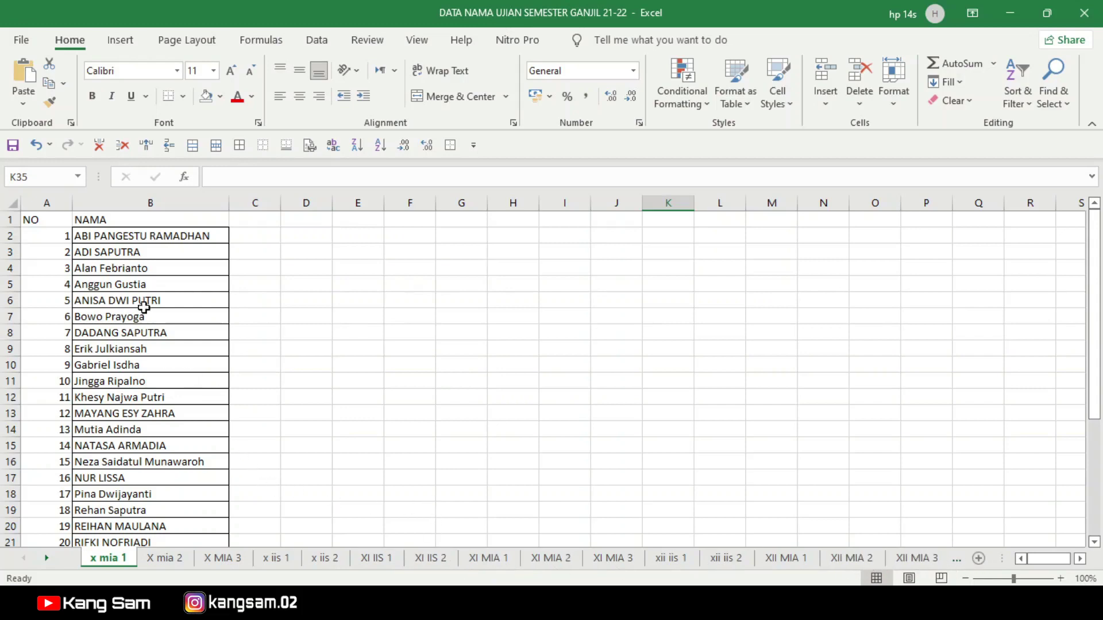
pyautogui.moveTo(144, 239); pyautogui.dragTo(151, 490)
pyautogui.click(783, 569)
pyautogui.scroll(3, 345, 356)
pyautogui.click(348, 353)
pyautogui.moveTo(175, 236); pyautogui.dragTo(181, 506)
pyautogui.hotkey('ctrl', 'c')
# Step: Switch back to the MASTER KARTU workbook's Data Siswa sheet
pyautogui.moveTo(664, 603)
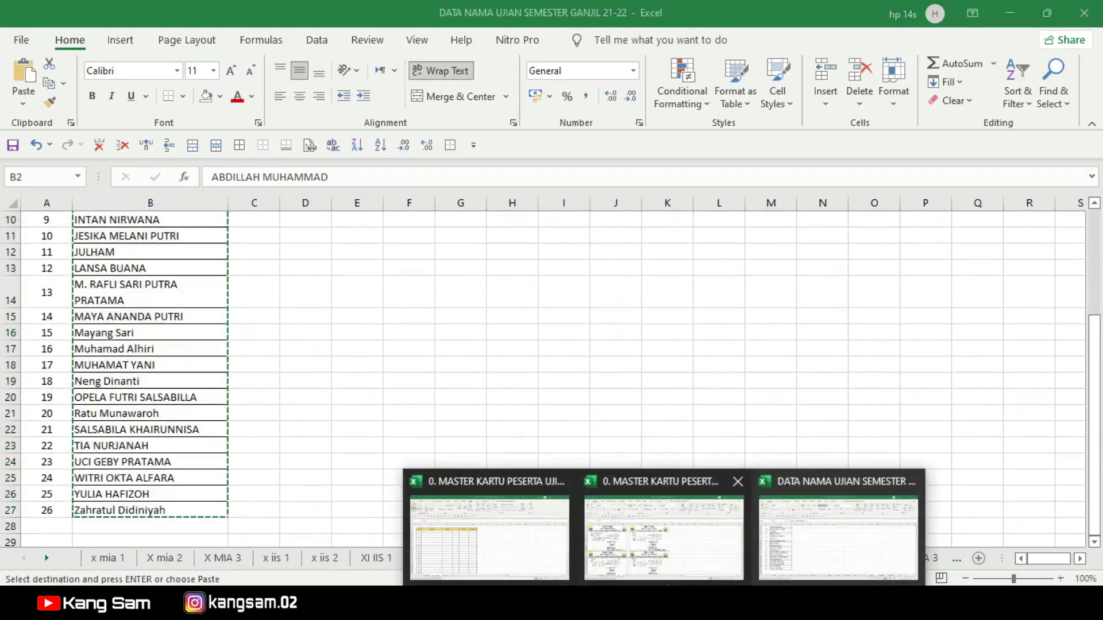
pyautogui.moveTo(661, 532)
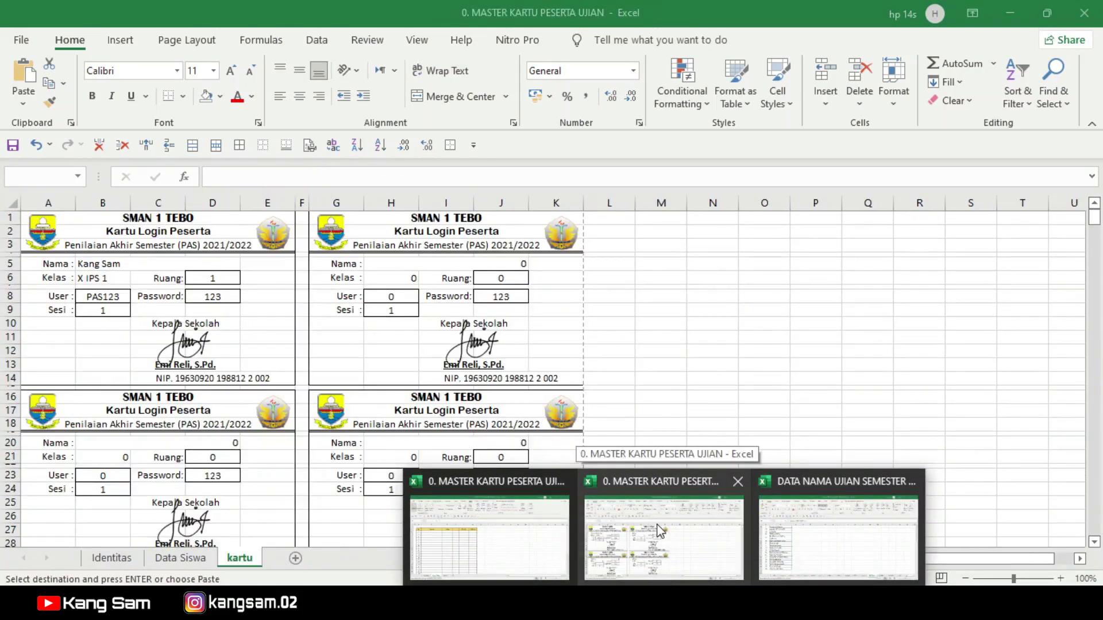
pyautogui.click(660, 531)
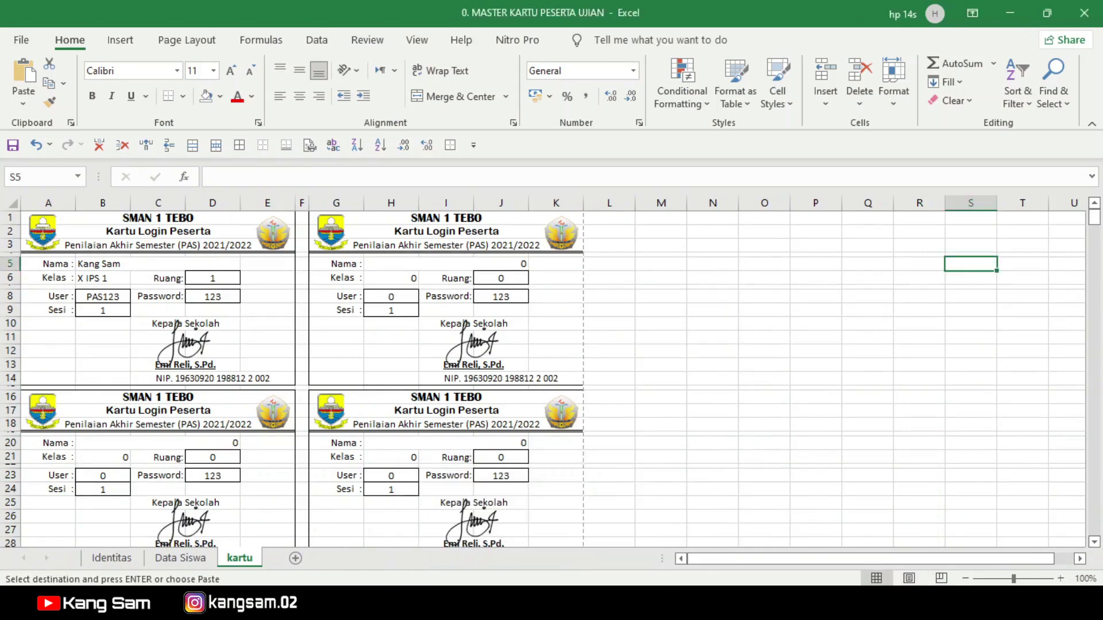
pyautogui.moveTo(664, 603)
pyautogui.click(803, 543)
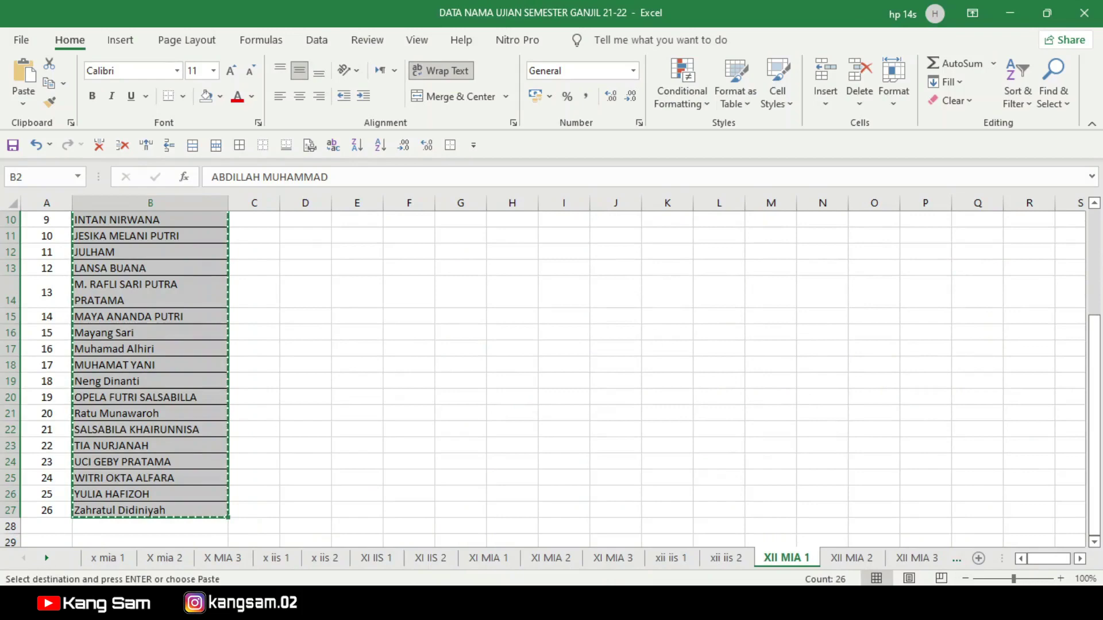
pyautogui.click(663, 604)
pyautogui.moveTo(495, 545)
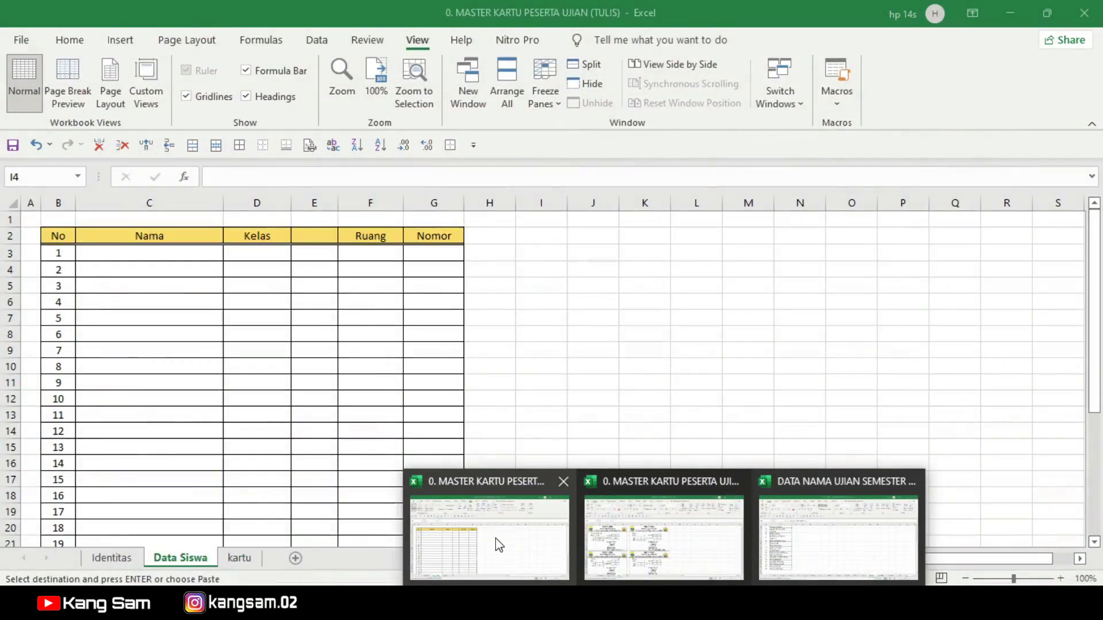
pyautogui.click(498, 545)
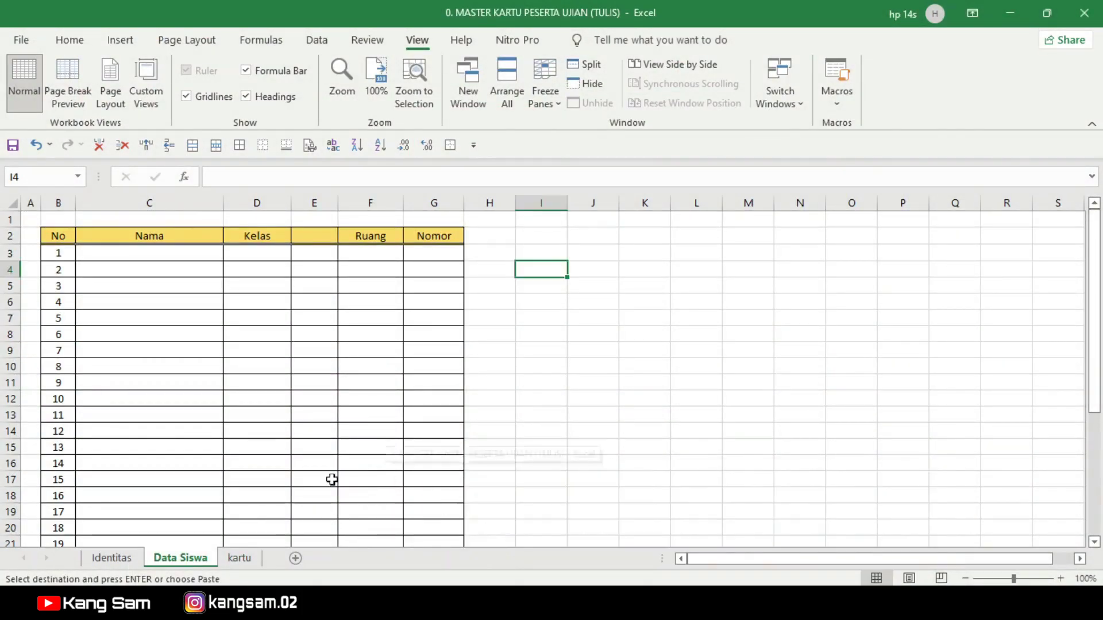
# Step: Paste the 26 copied student names into the Nama column starting at C3
pyautogui.click(125, 258)
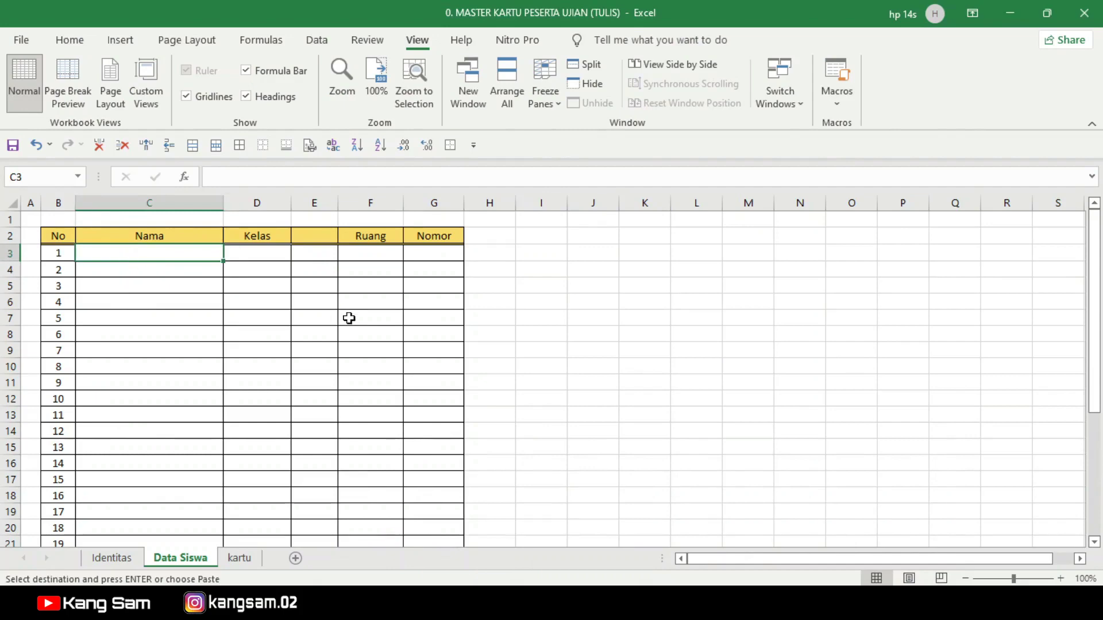
pyautogui.hotkey('ctrl', 'v')
pyautogui.scroll(-6, 172, 353)
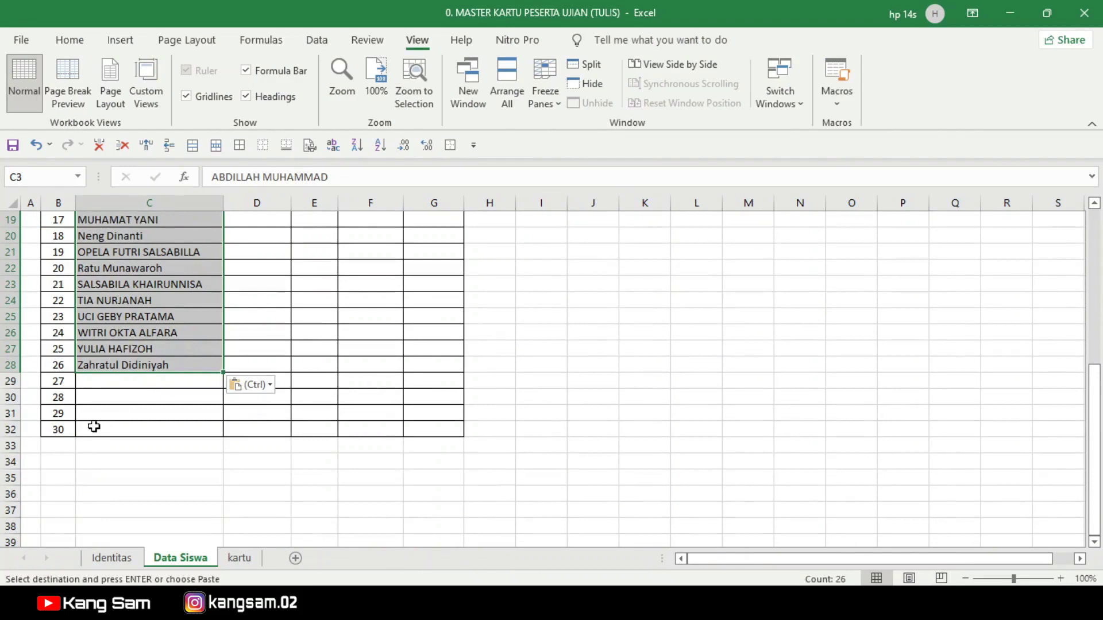
pyautogui.click(114, 432)
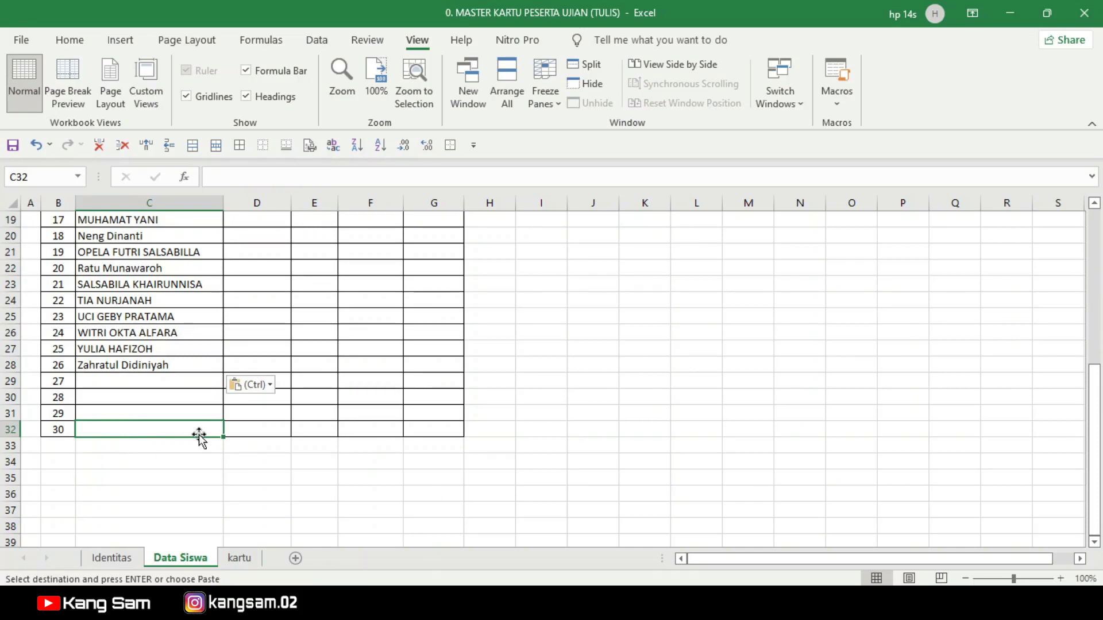
pyautogui.scroll(3, 191, 438)
pyautogui.scroll(3, 191, 438)
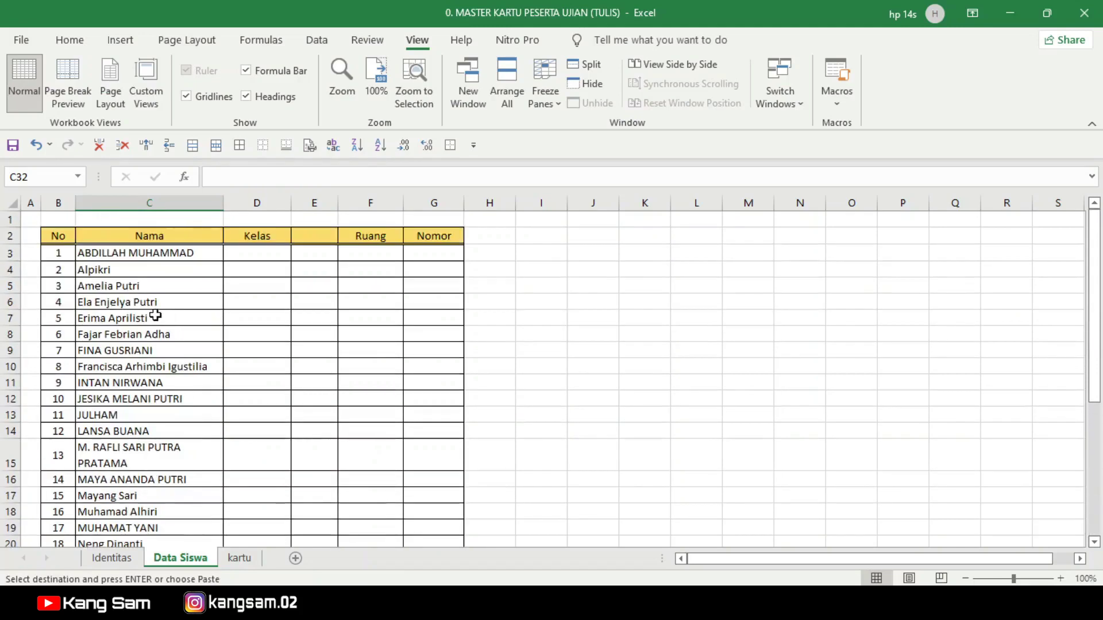
# Step: Fill the Kelas column D3:D28 with XII MIPA 1 for every student
pyautogui.click(263, 252)
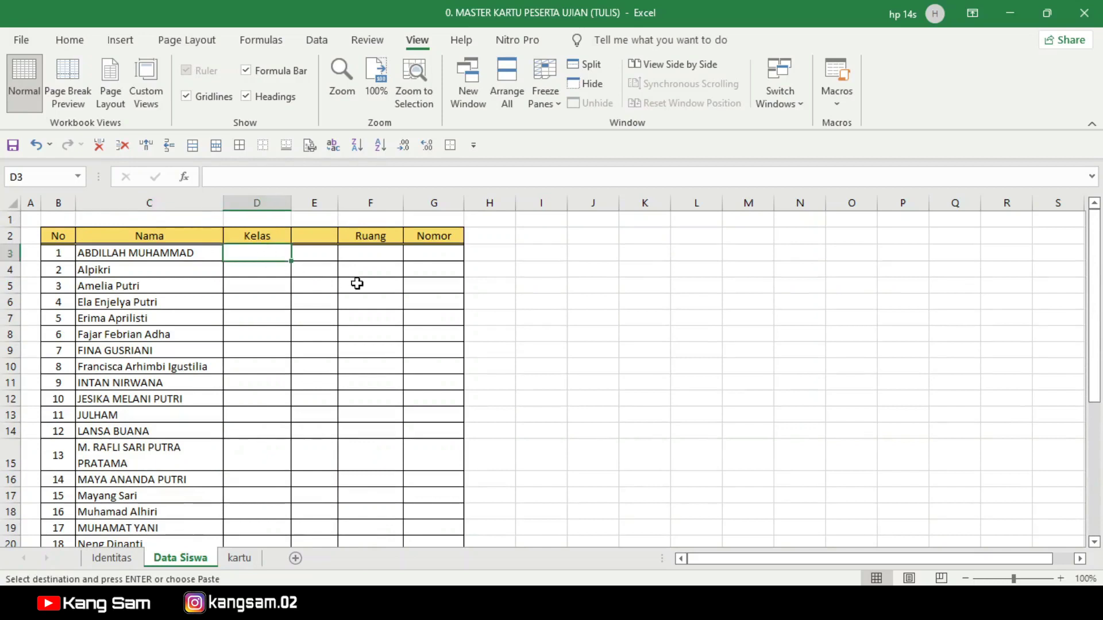
pyautogui.write('XI')
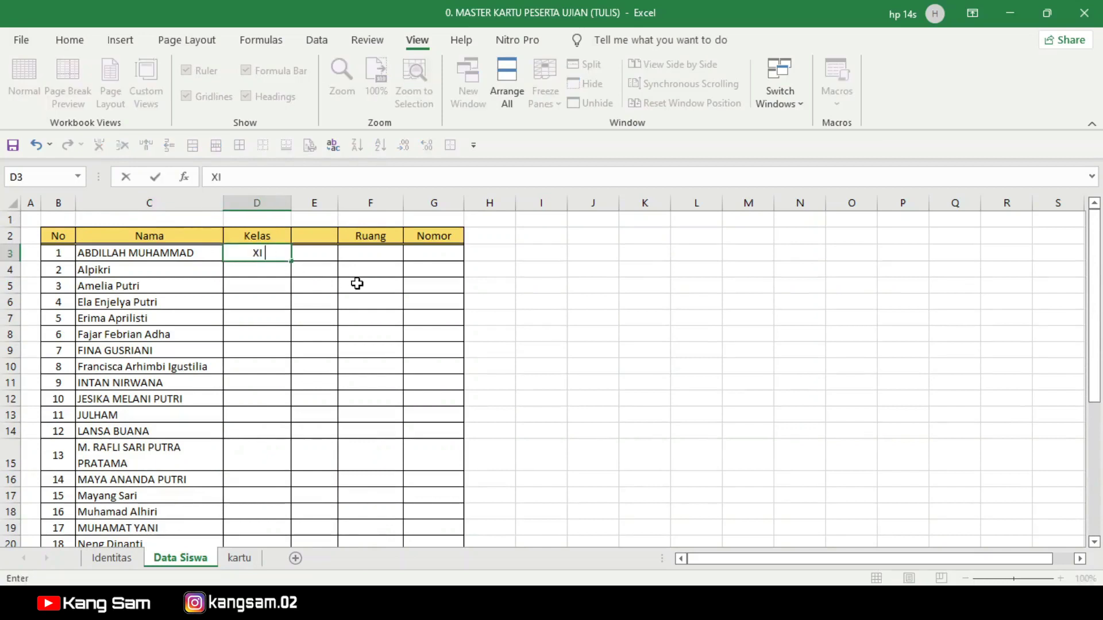
pyautogui.write('I MIPA 1')
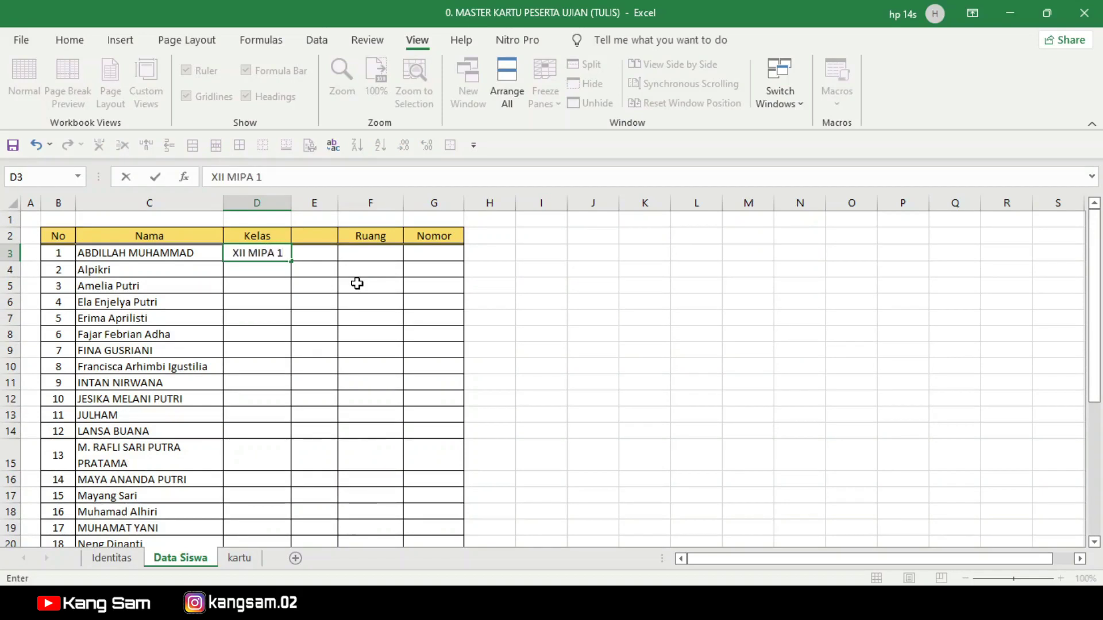
pyautogui.press('Return')
pyautogui.click(270, 255)
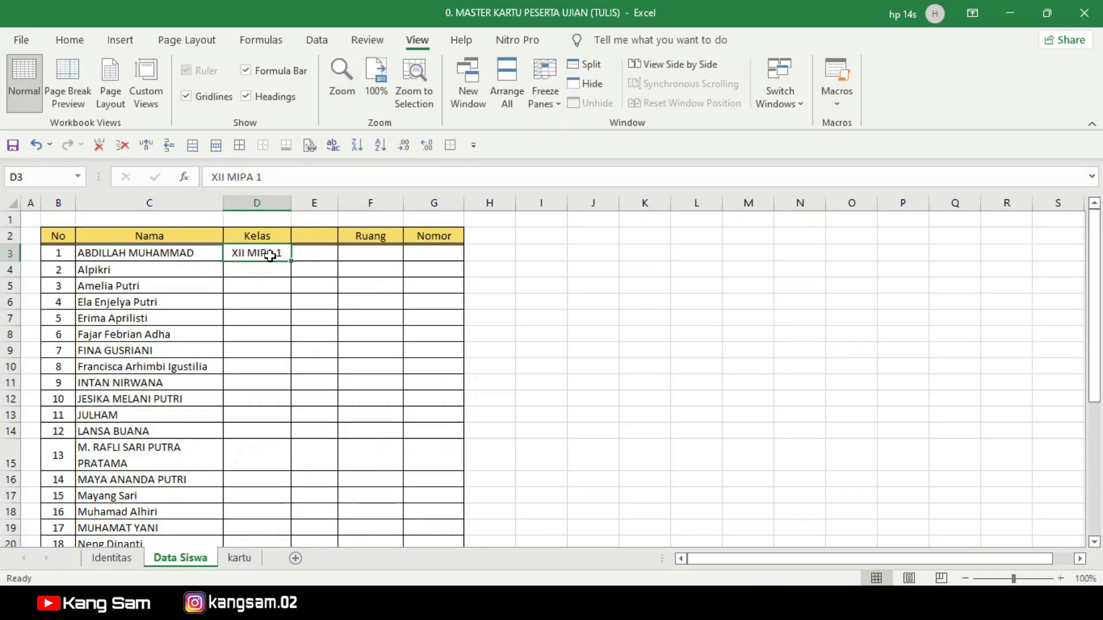
pyautogui.hotkey('ctrl', 'c')
pyautogui.moveTo(267, 269); pyautogui.dragTo(278, 463)
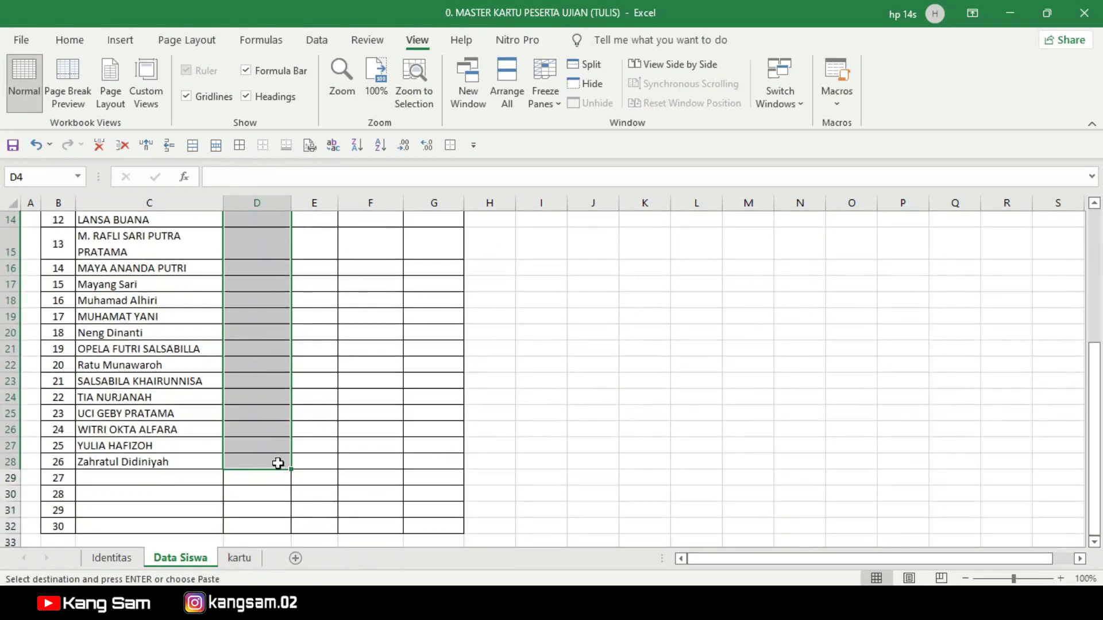
pyautogui.hotkey('ctrl', 'v')
pyautogui.click(347, 374)
pyautogui.scroll(-3, 315, 381)
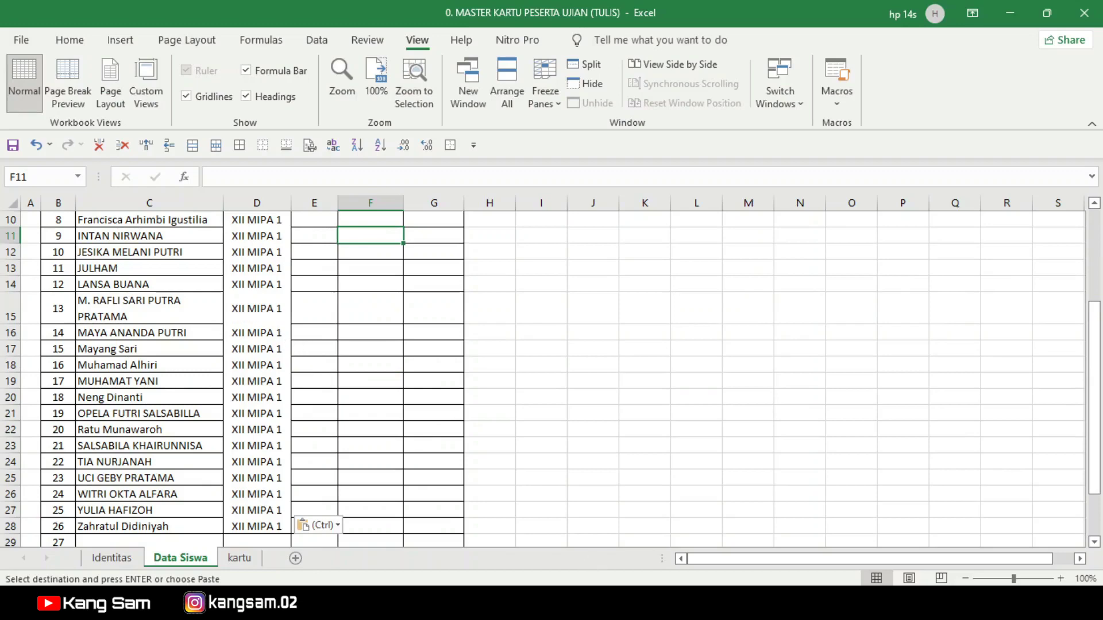
pyautogui.moveTo(665, 606)
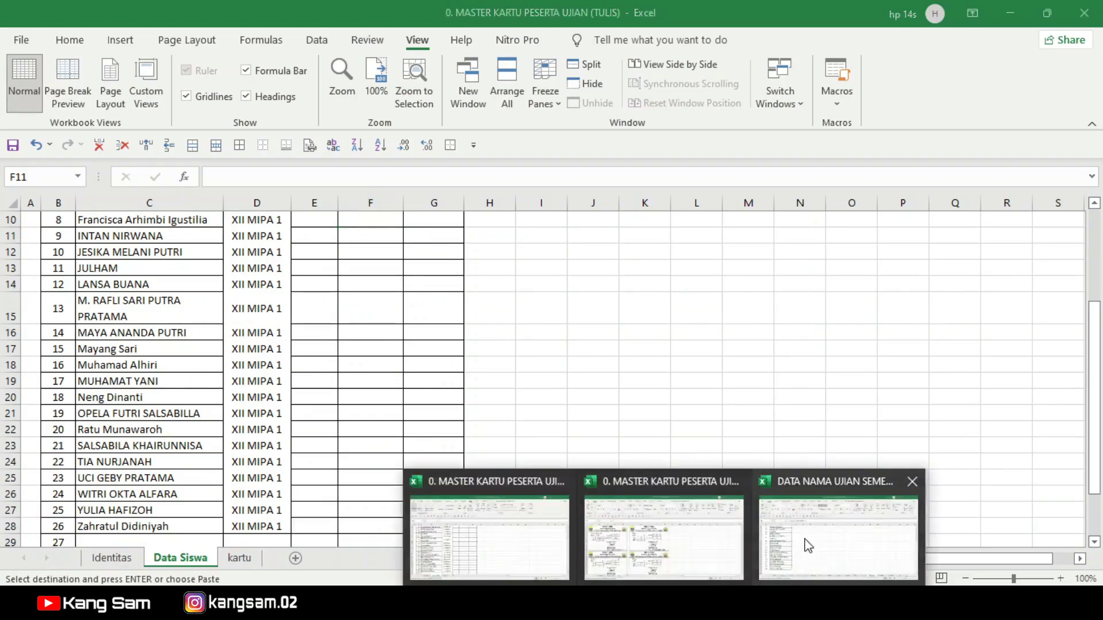
pyautogui.click(825, 526)
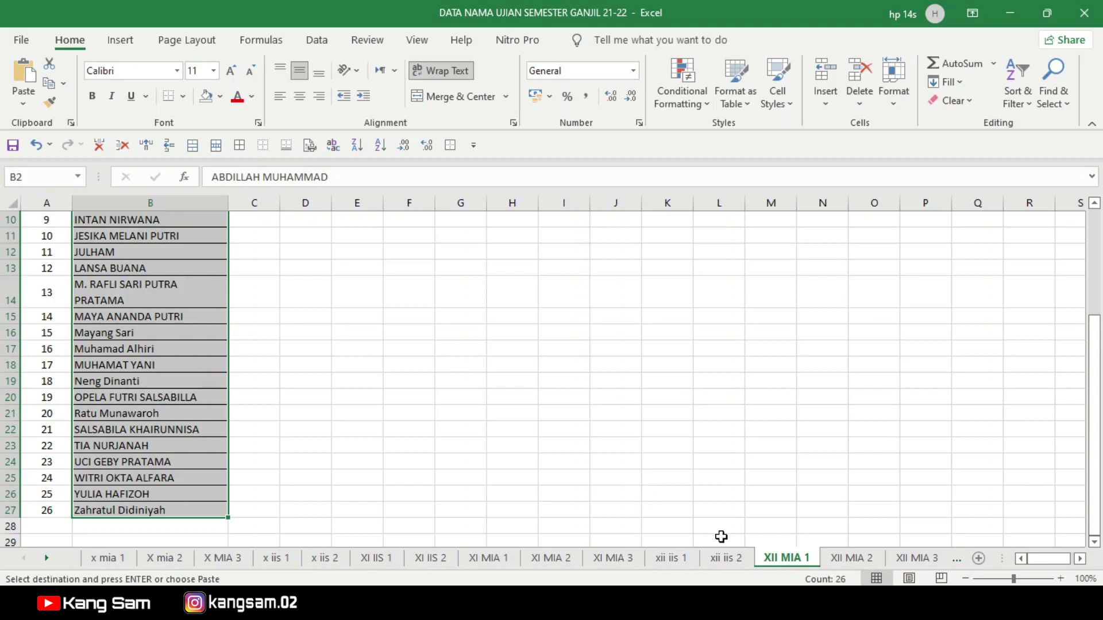
pyautogui.click(725, 558)
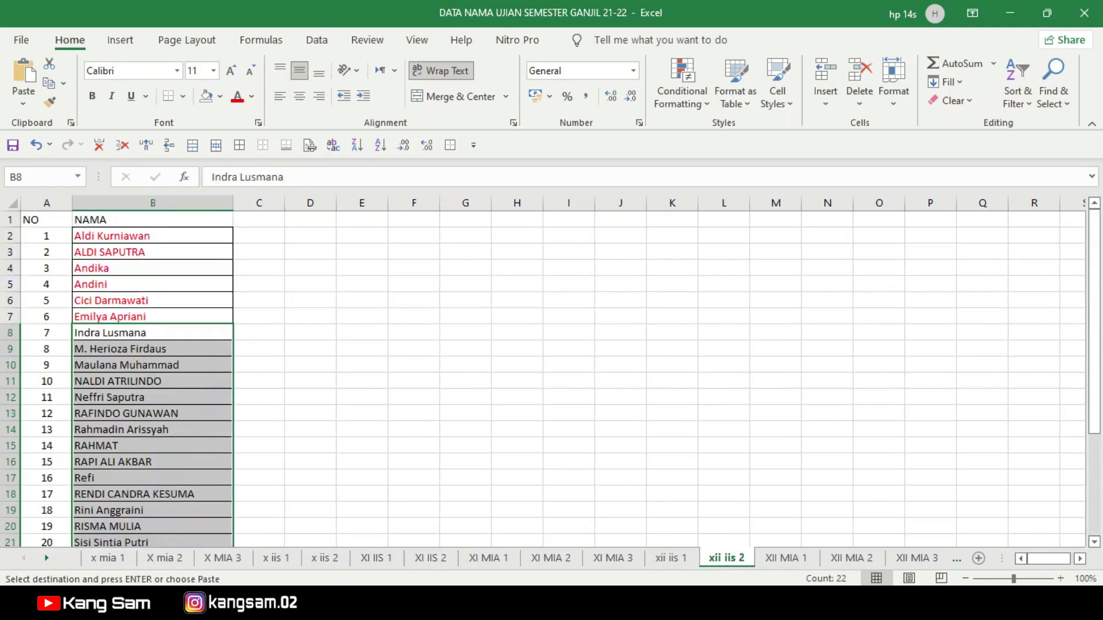
pyautogui.click(664, 603)
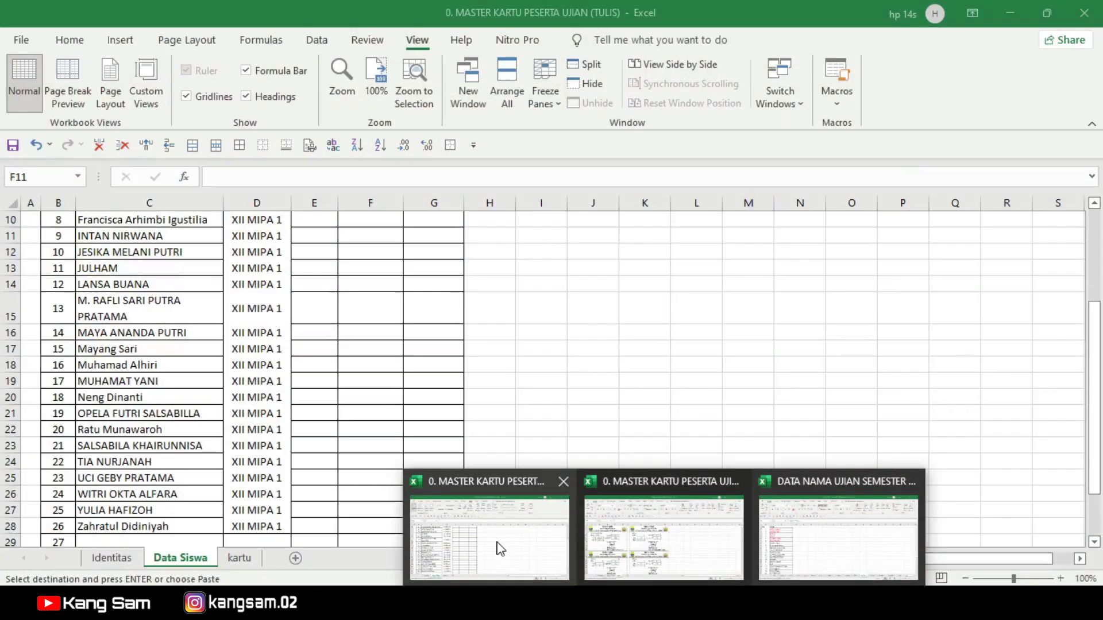
pyautogui.click(501, 549)
pyautogui.scroll(3, 332, 353)
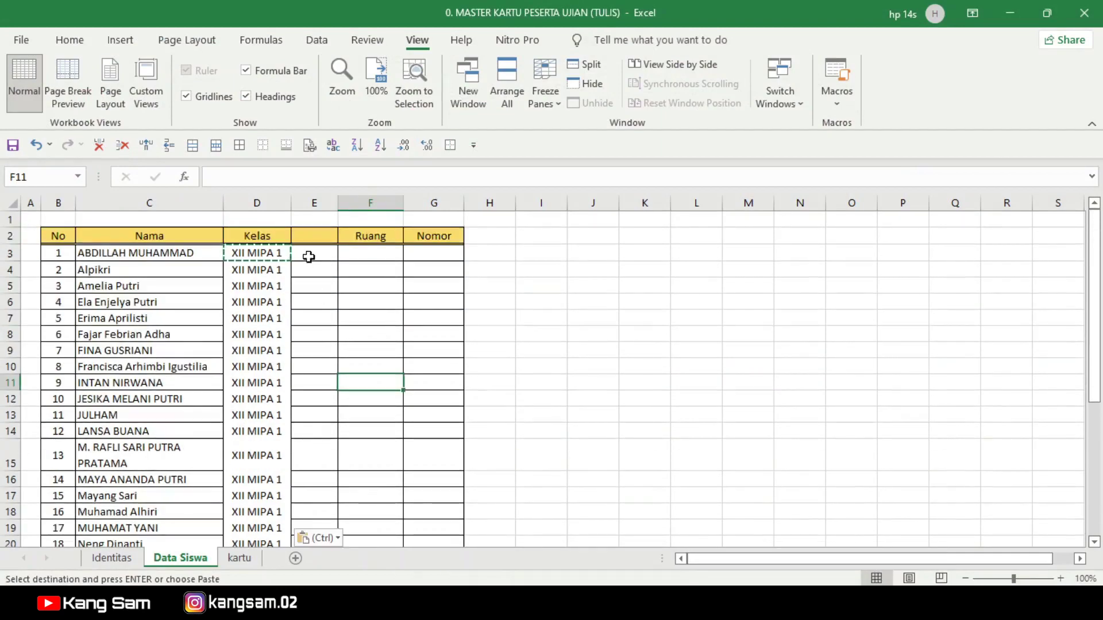
# Step: Set Ruang to 1 for students 1–15 in F3:F17
pyautogui.click(307, 237)
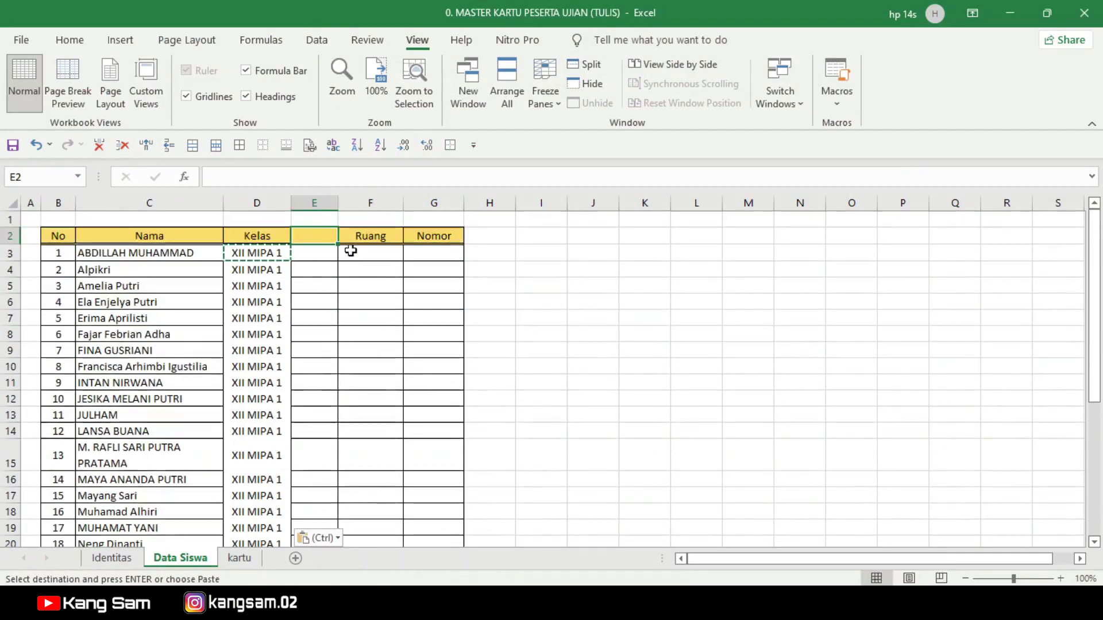
pyautogui.click(368, 252)
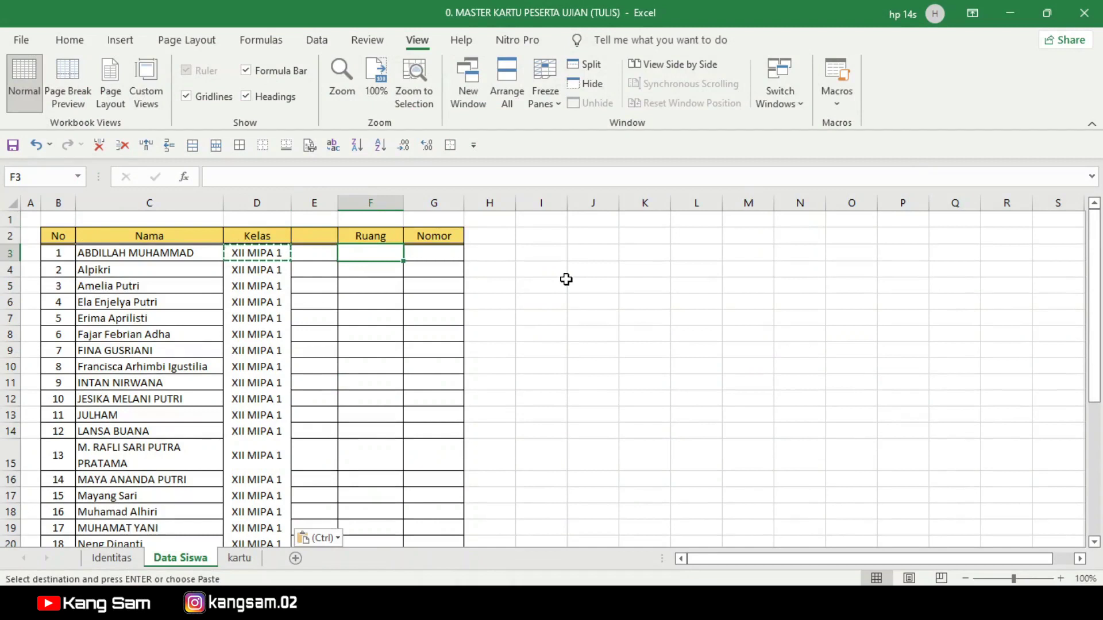
pyautogui.write('1')
pyautogui.press('Return')
pyautogui.click(389, 248)
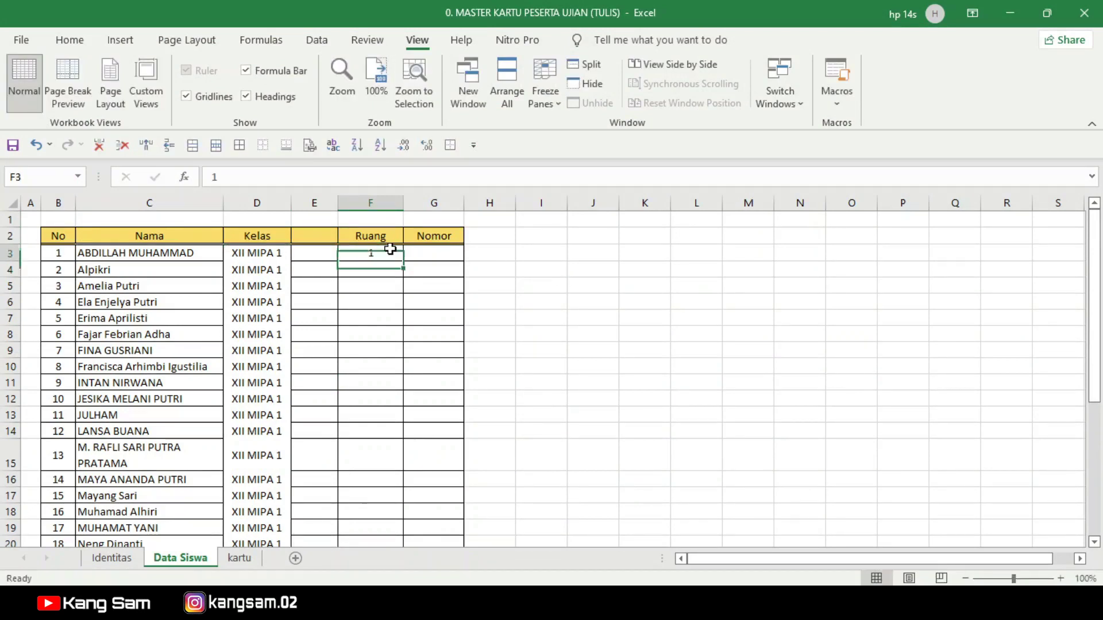
pyautogui.hotkey('ctrl', 'c')
pyautogui.moveTo(367, 268); pyautogui.dragTo(373, 495)
pyautogui.hotkey('ctrl', 'v')
# Step: Set Ruang to 2 for students 16–26 in F18:F28
pyautogui.scroll(-3, 380, 407)
pyautogui.click(382, 351)
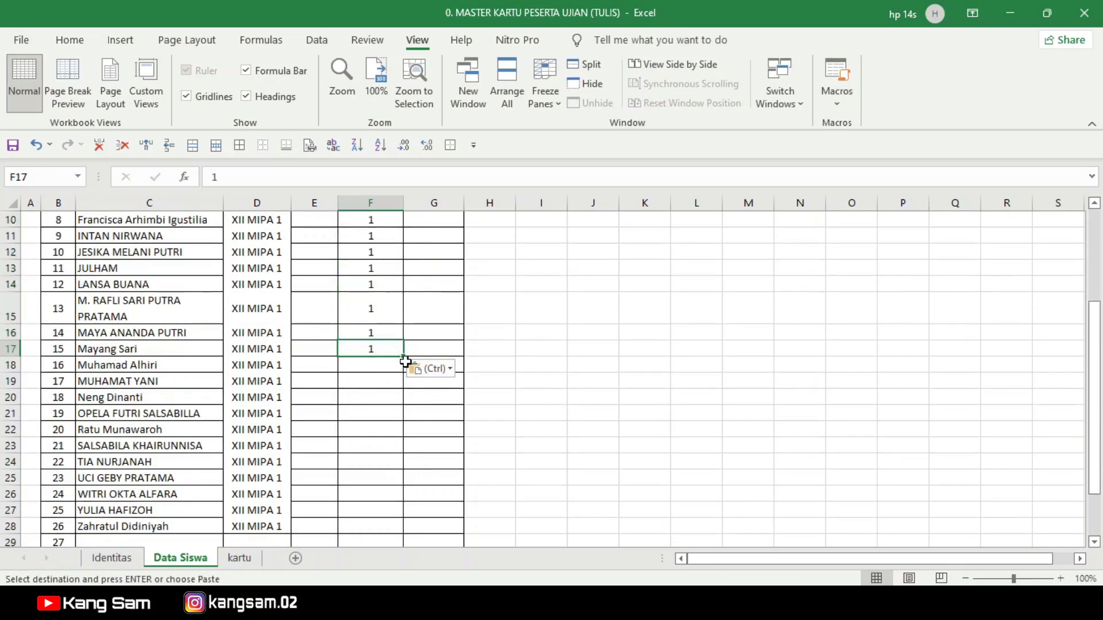
pyautogui.moveTo(404, 359); pyautogui.dragTo(377, 366)
pyautogui.click(379, 368)
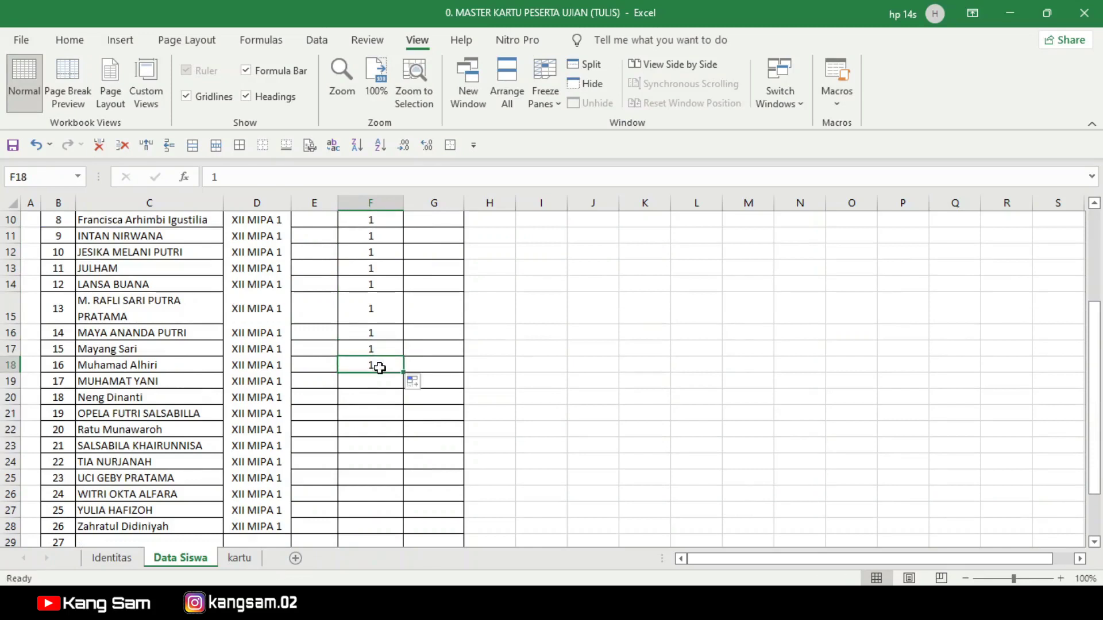
pyautogui.write('2')
pyautogui.click(490, 387)
pyautogui.click(388, 366)
pyautogui.hotkey('ctrl', 'c')
pyautogui.moveTo(371, 382); pyautogui.dragTo(360, 446)
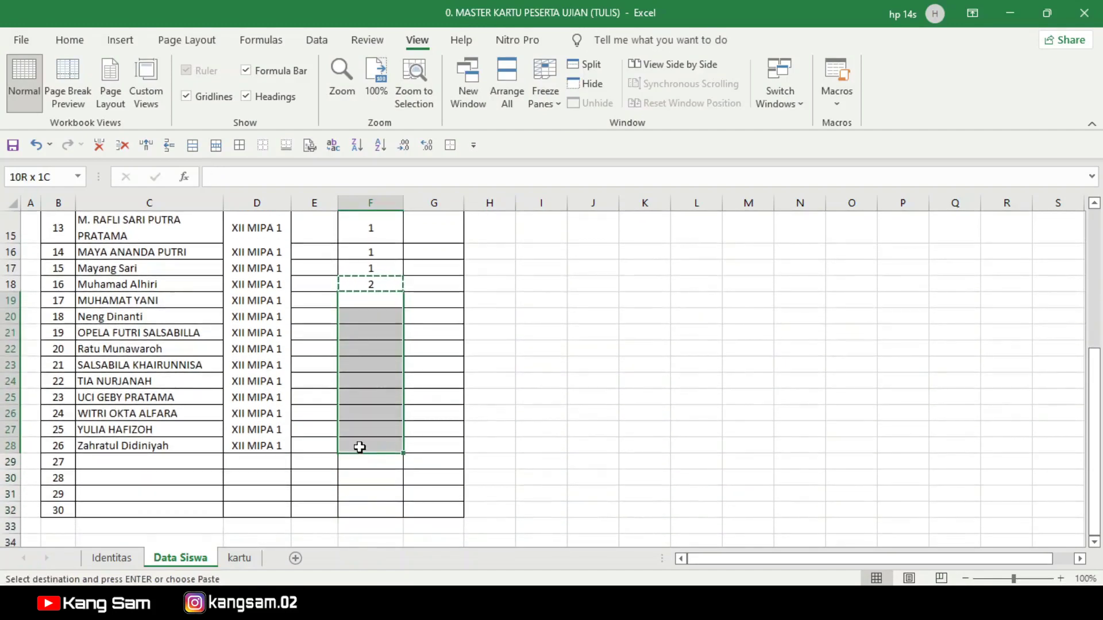
pyautogui.hotkey('ctrl', 'v')
# Step: Enter '001 in G3 so the first student's number keeps its leading zeros
pyautogui.click(498, 368)
pyautogui.scroll(5, 517, 374)
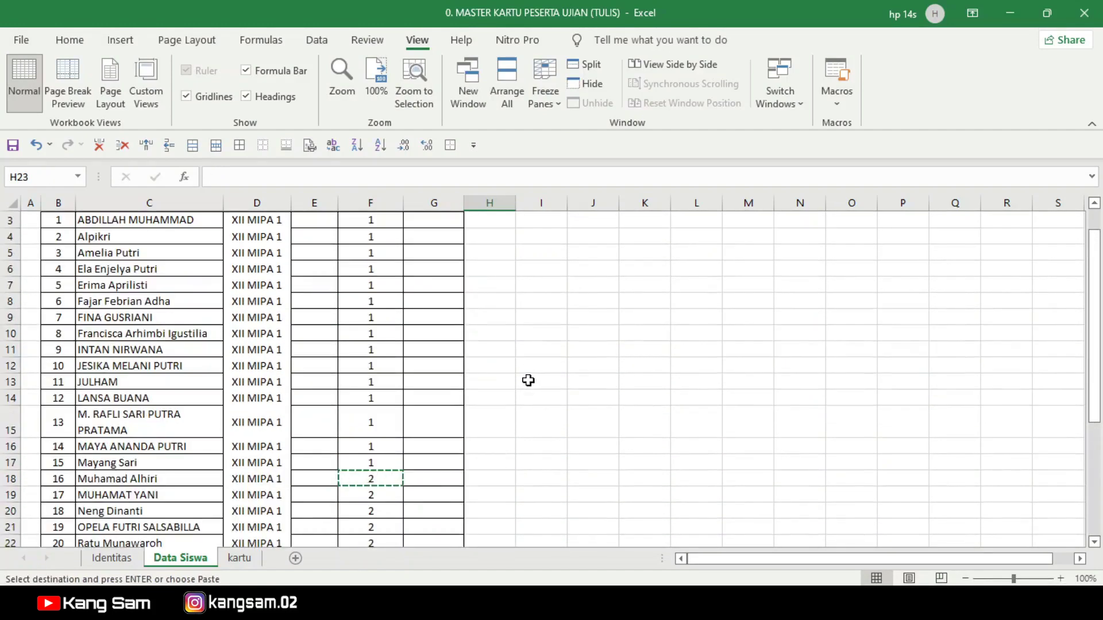
pyautogui.click(444, 254)
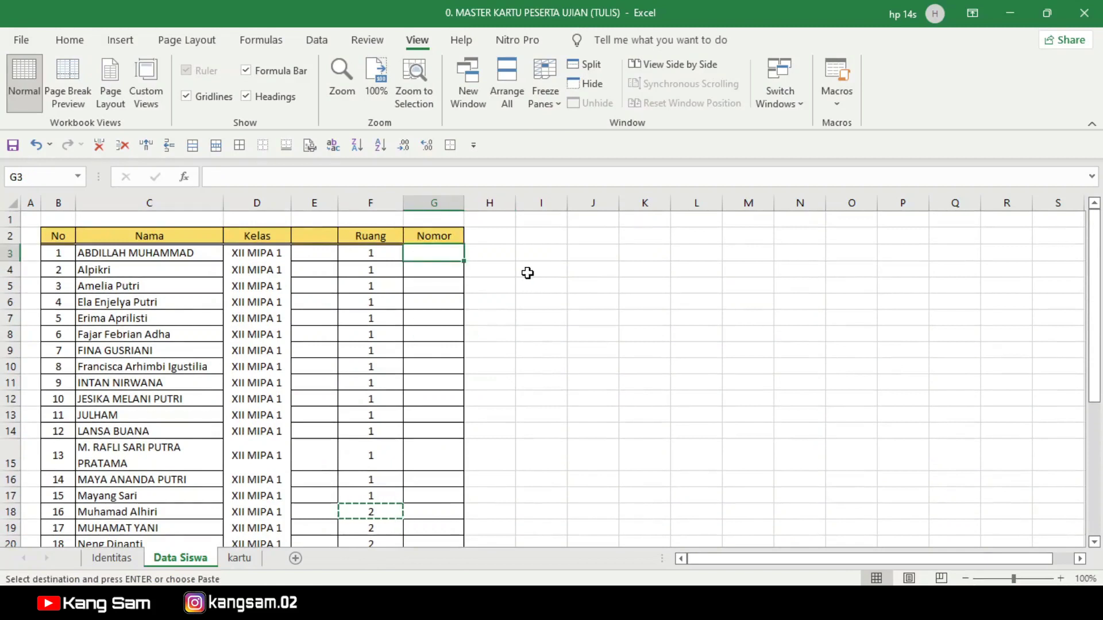
pyautogui.write('00')
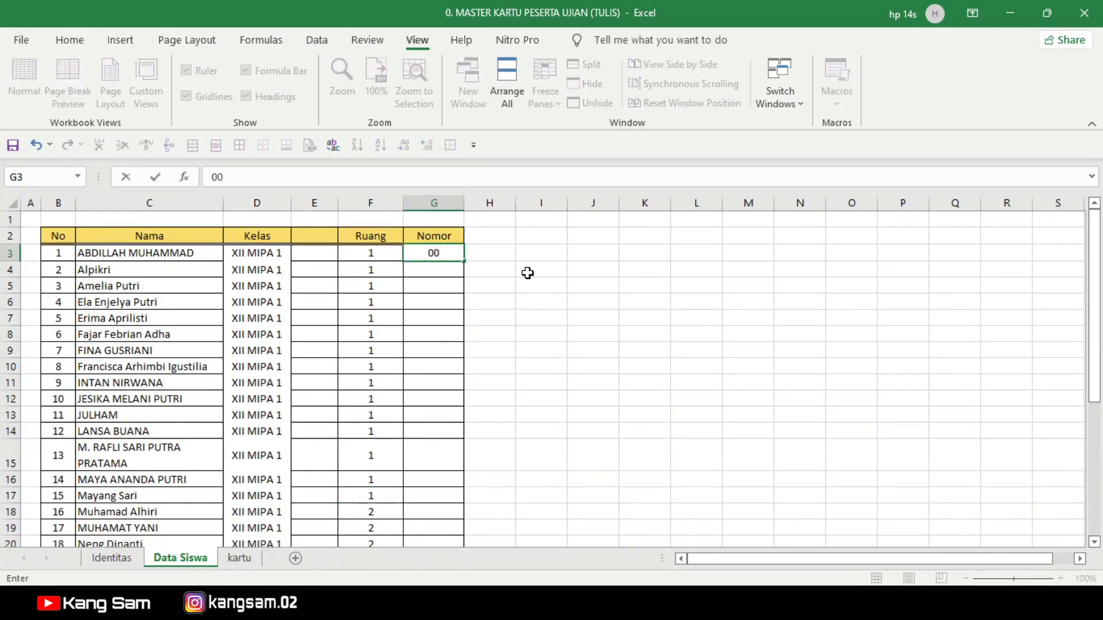
pyautogui.write('1')
pyautogui.press('Return')
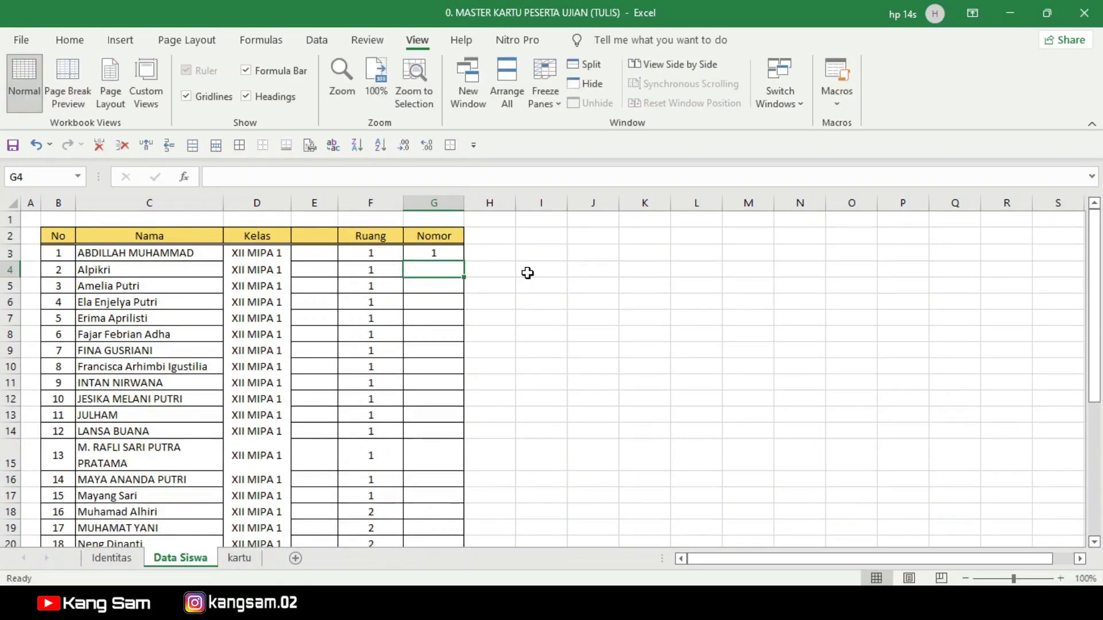
pyautogui.click(438, 253)
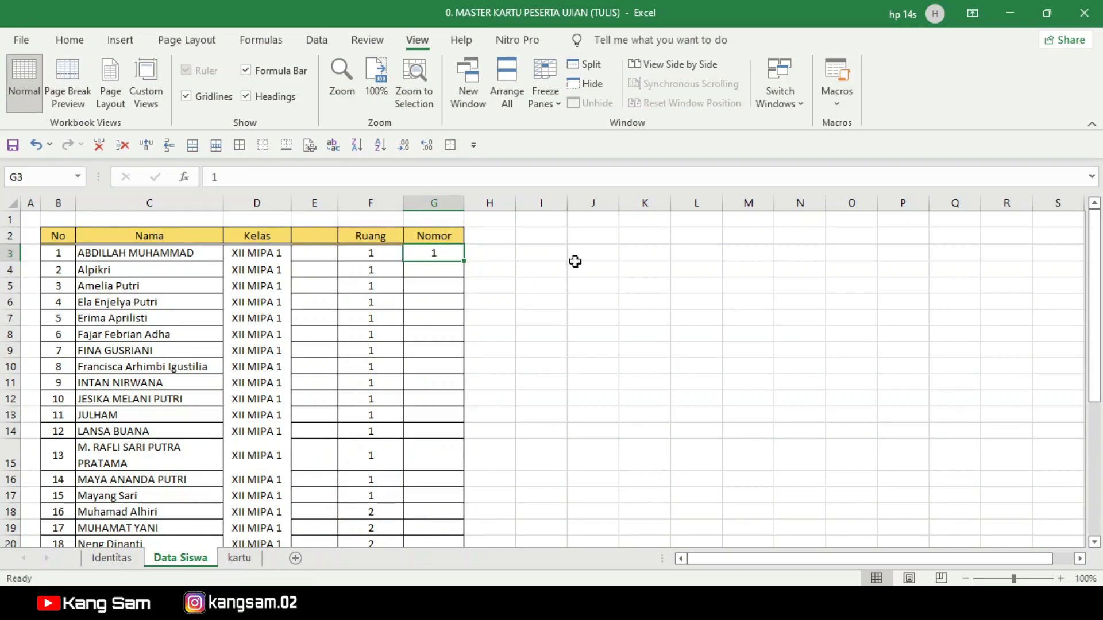
pyautogui.write("'00")
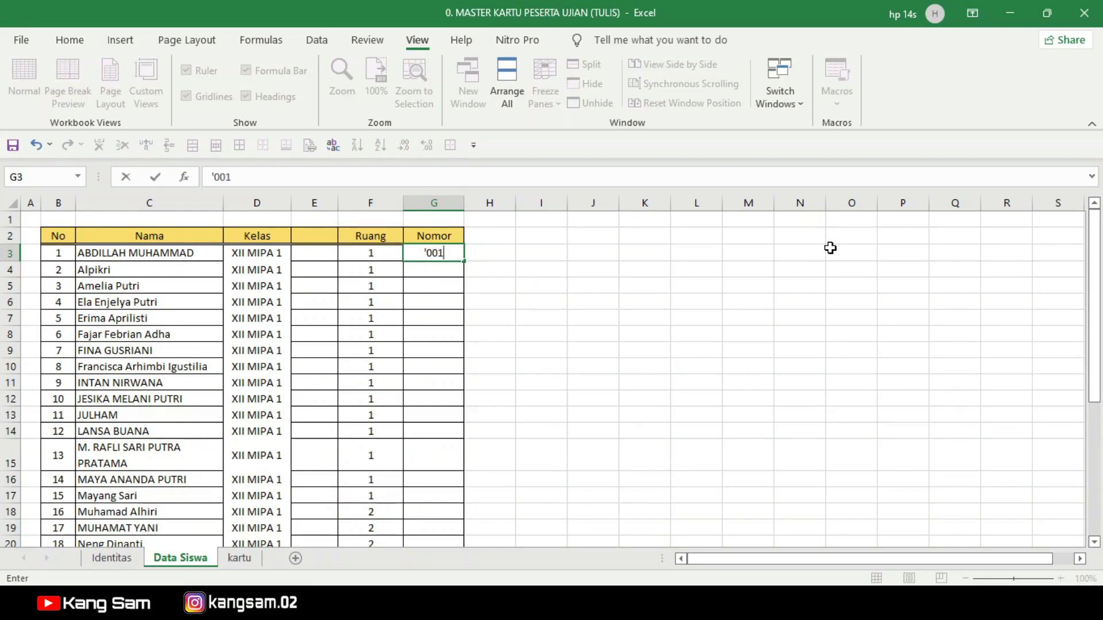
pyautogui.press('Return')
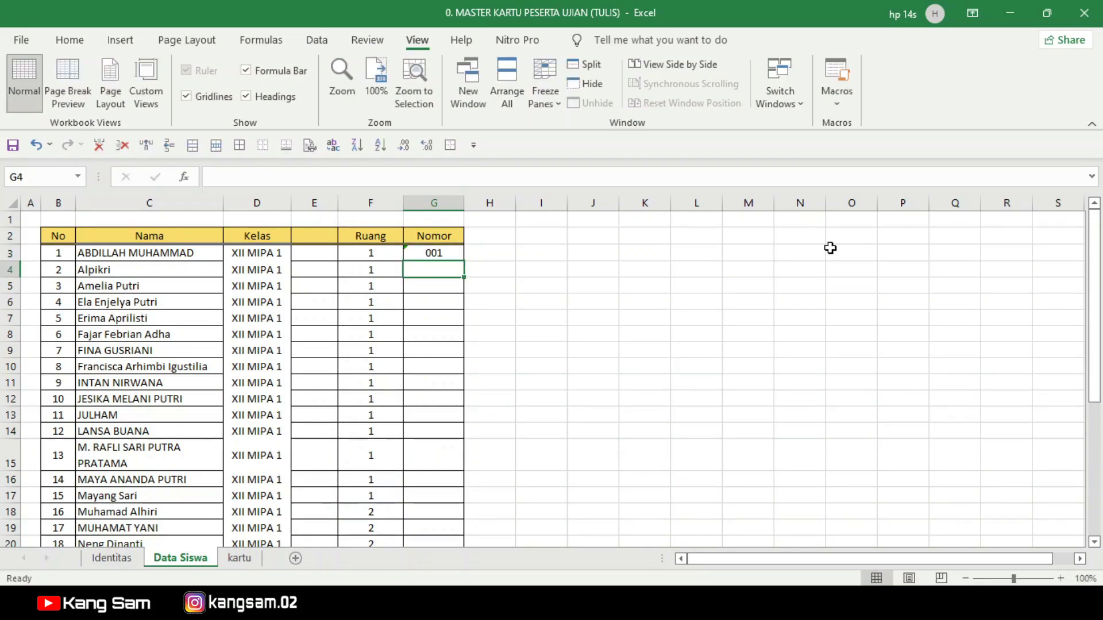
# Step: Fill the Nomor column down from G3 to number students 001 through 026
pyautogui.click(438, 254)
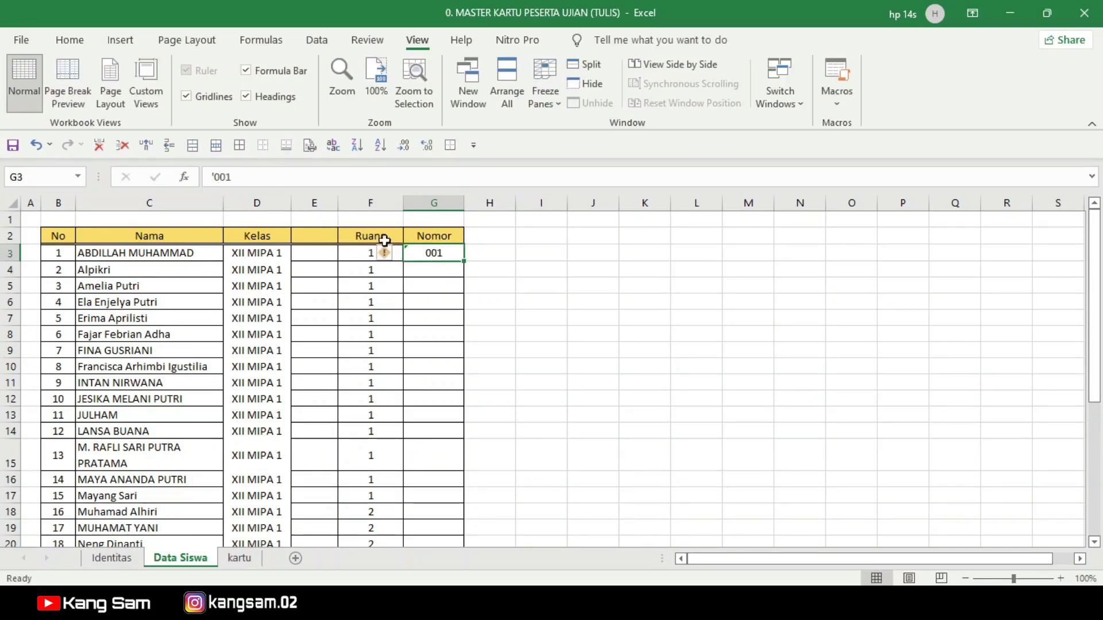
pyautogui.moveTo(464, 261); pyautogui.dragTo(458, 517)
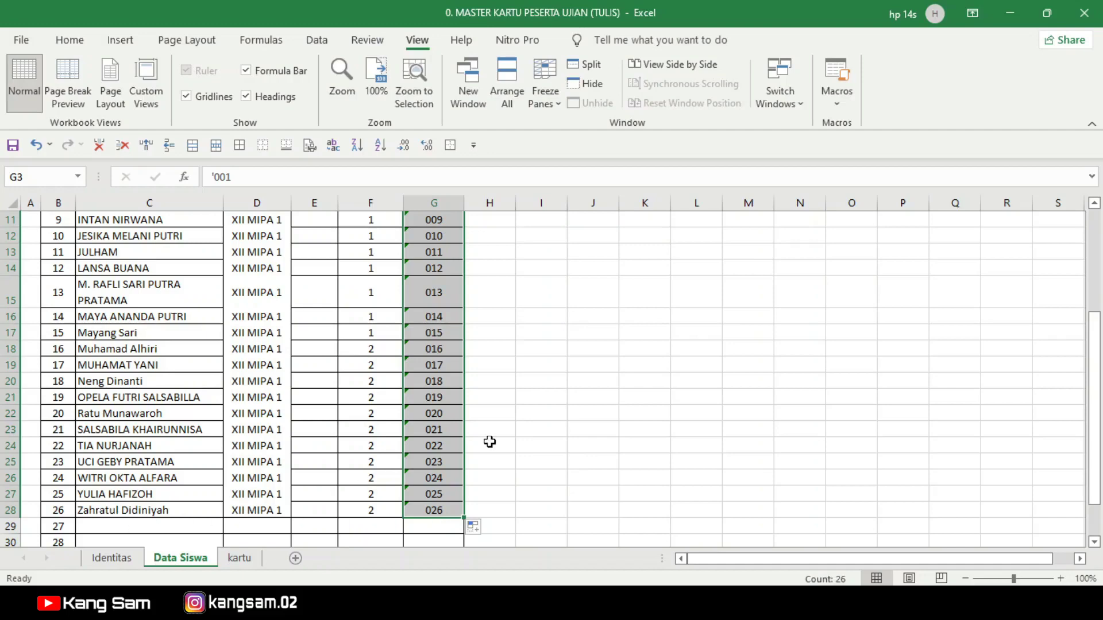
pyautogui.scroll(3, 473, 451)
pyautogui.scroll(1, 474, 453)
pyautogui.click(543, 336)
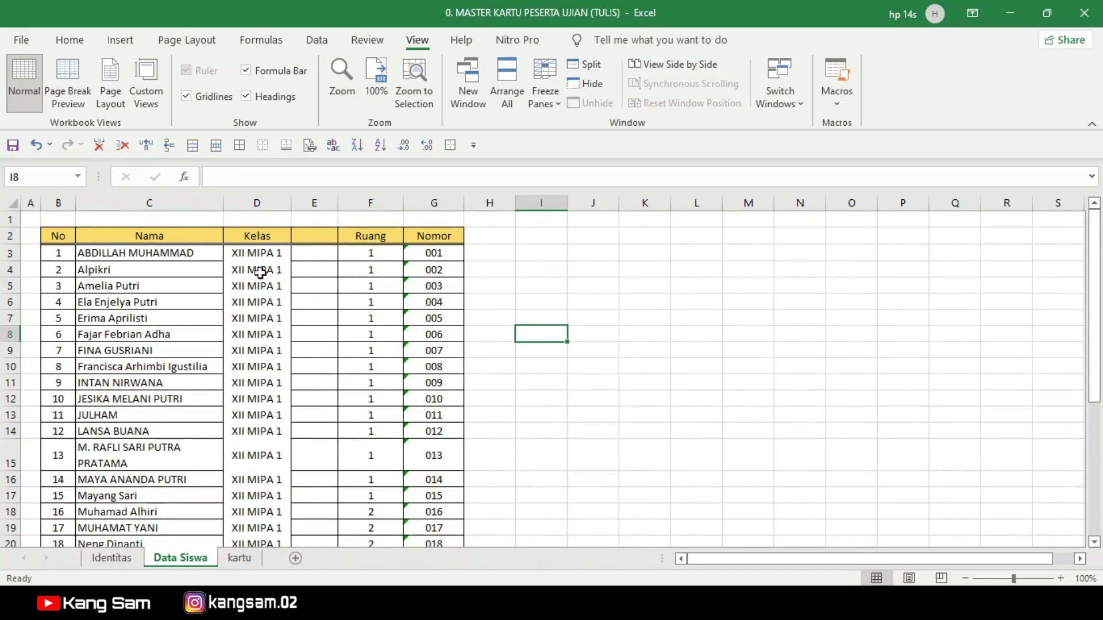
pyautogui.scroll(-4, 241, 310)
pyautogui.scroll(2, 235, 324)
pyautogui.scroll(1, 235, 328)
# Step: Clear the school details in Identitas D3:D7, check the kartu cards go blank, then undo
pyautogui.click(239, 558)
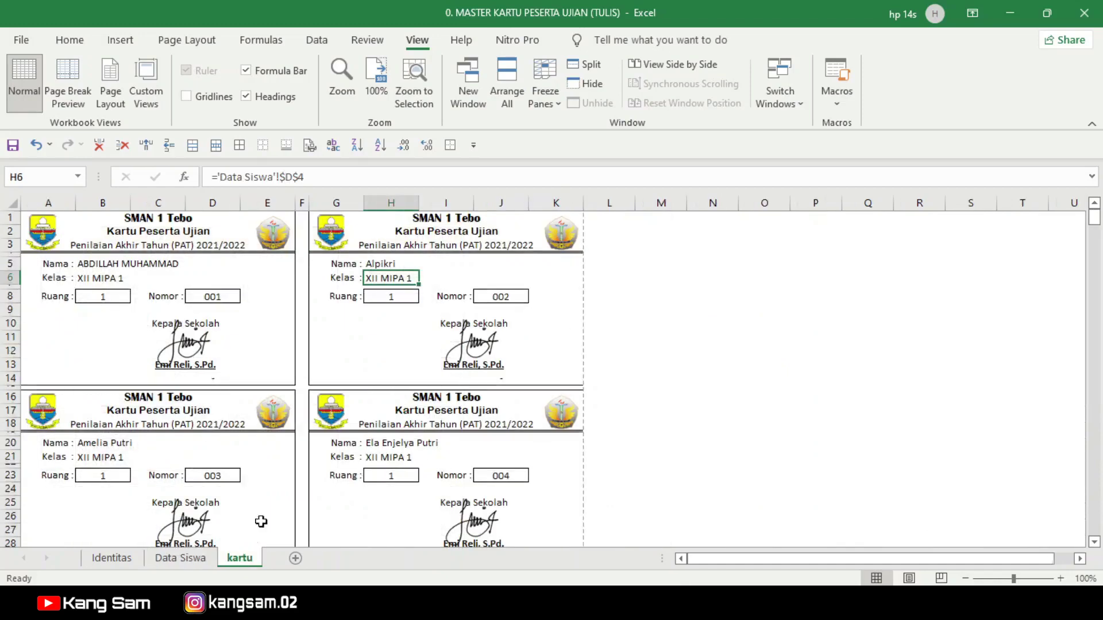
pyautogui.click(687, 321)
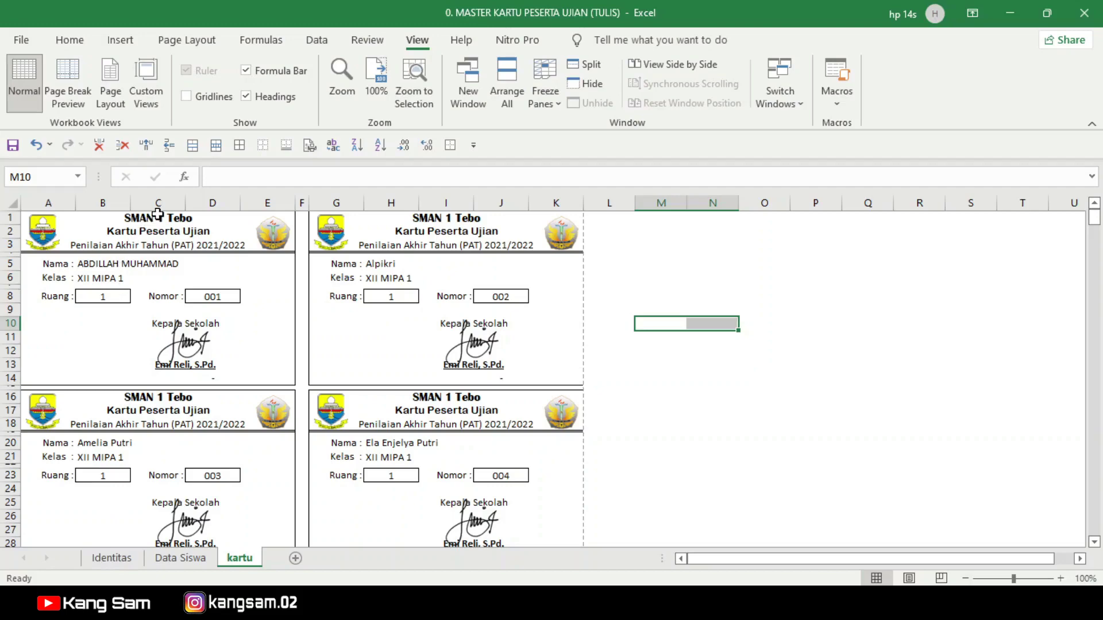
pyautogui.click(155, 216)
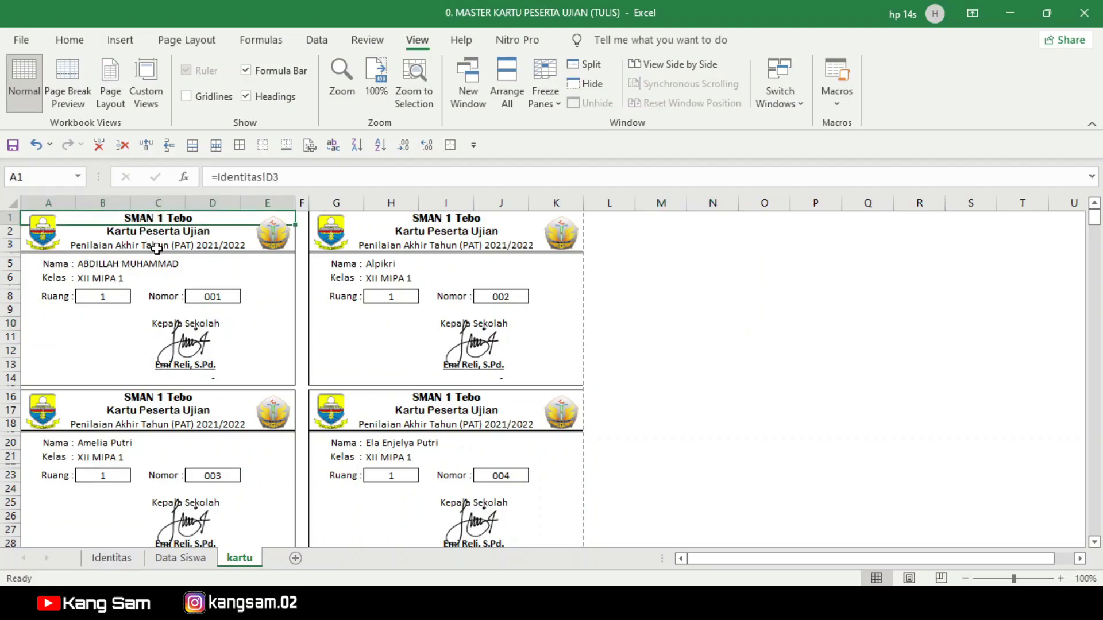
pyautogui.click(120, 562)
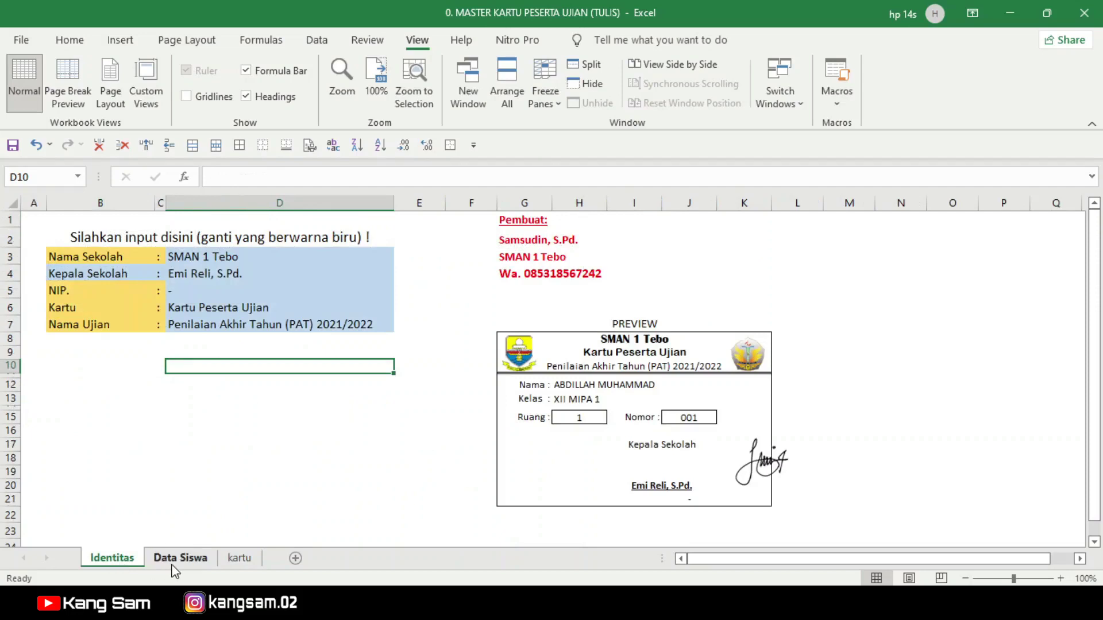
pyautogui.moveTo(221, 259); pyautogui.dragTo(226, 320)
pyautogui.press('Delete')
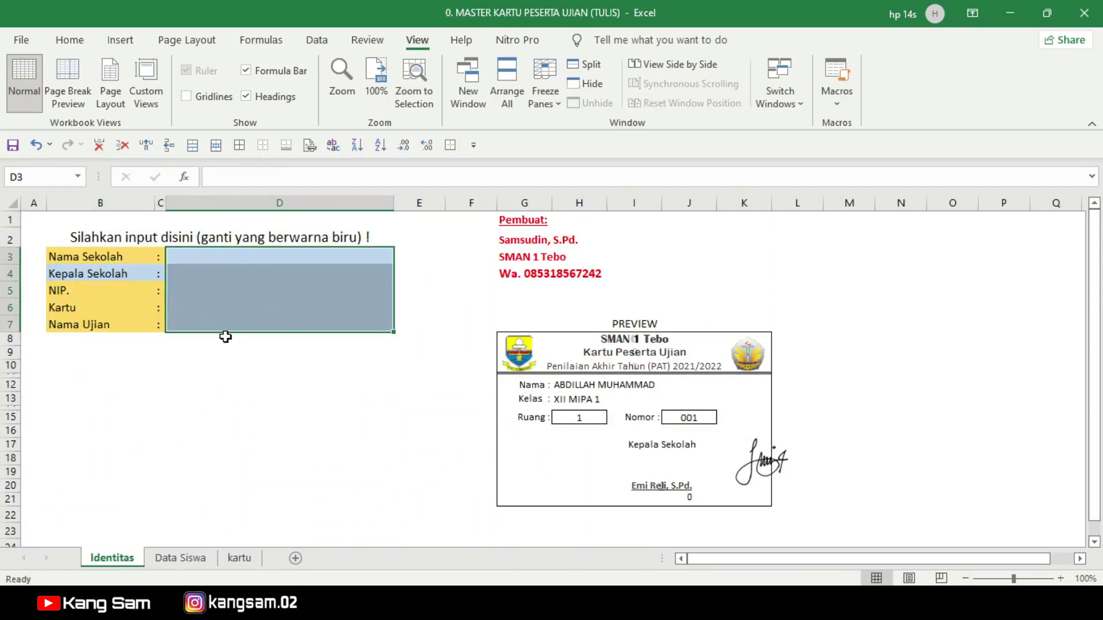
pyautogui.click(223, 398)
pyautogui.click(240, 558)
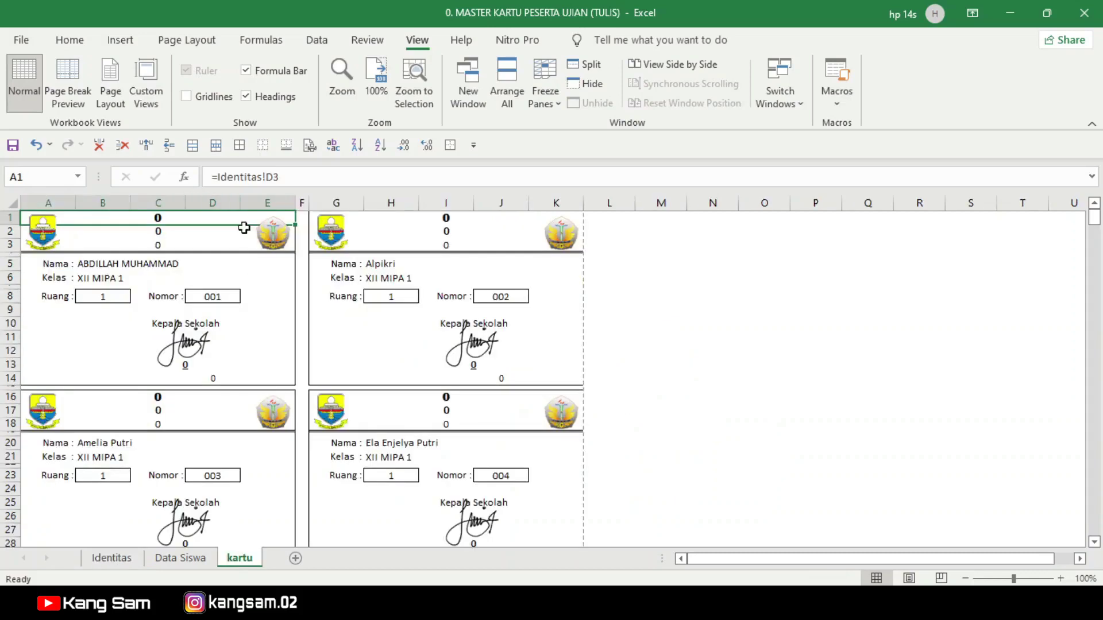
pyautogui.click(36, 146)
pyautogui.click(240, 558)
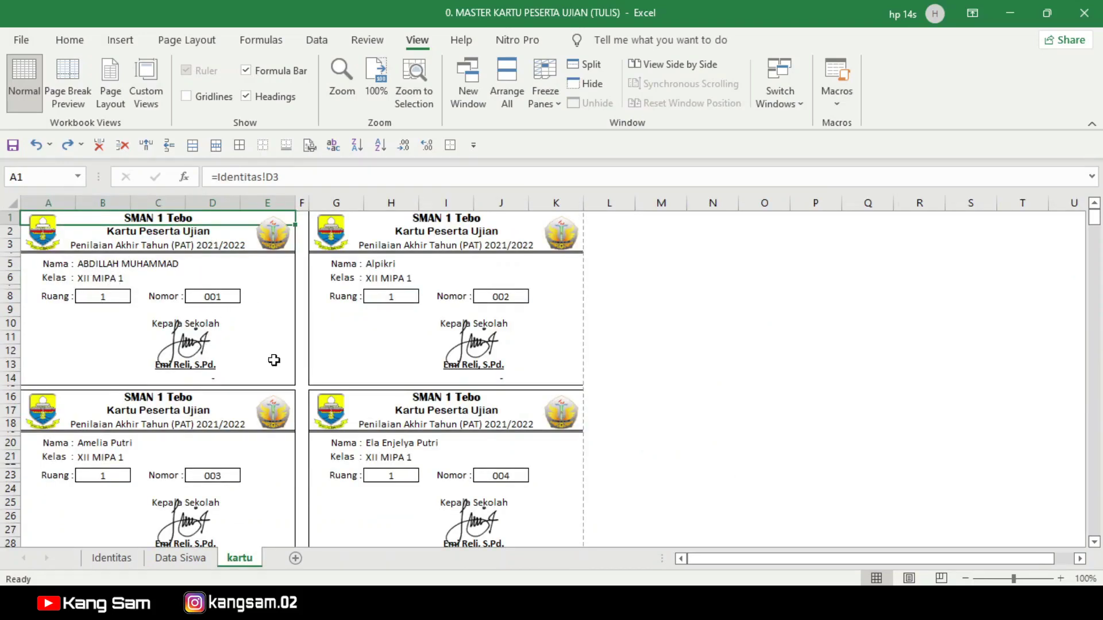
# Step: Clear the Kepala Sekolah label in Identitas B4, check the cards, restore it and return to kartu
pyautogui.click(111, 558)
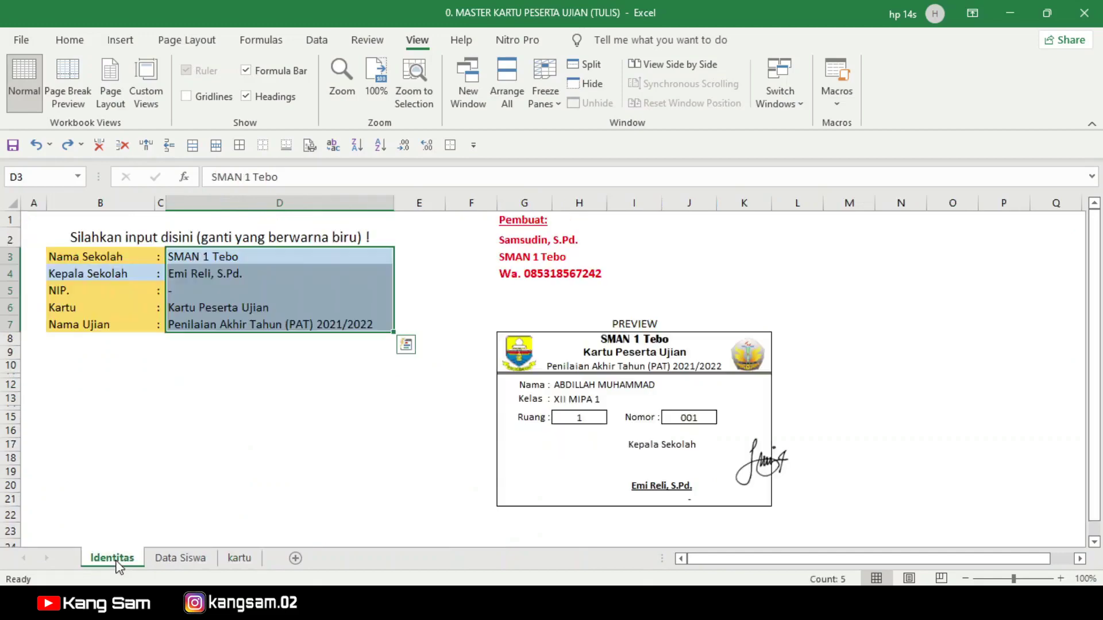
pyautogui.click(67, 277)
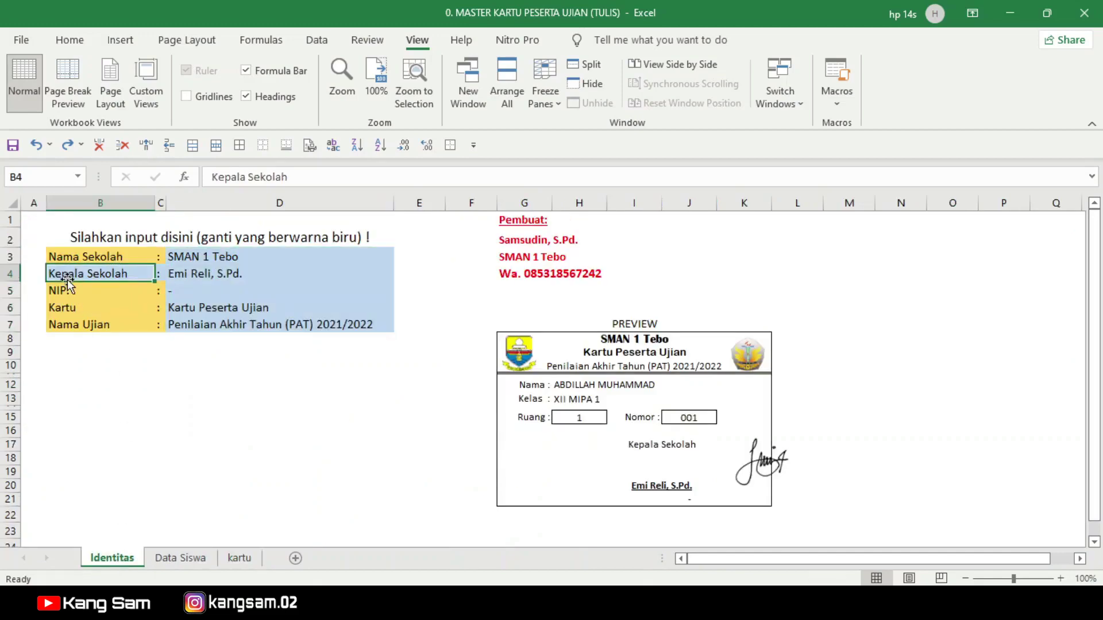
pyautogui.press('Delete')
pyautogui.click(239, 558)
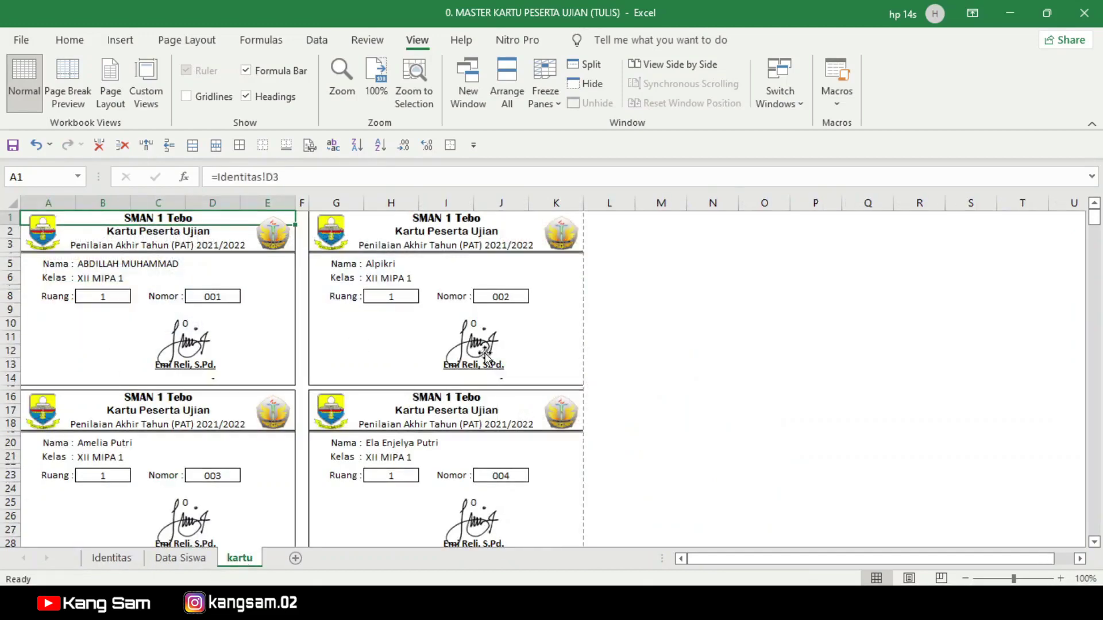
pyautogui.click(112, 558)
pyautogui.click(36, 145)
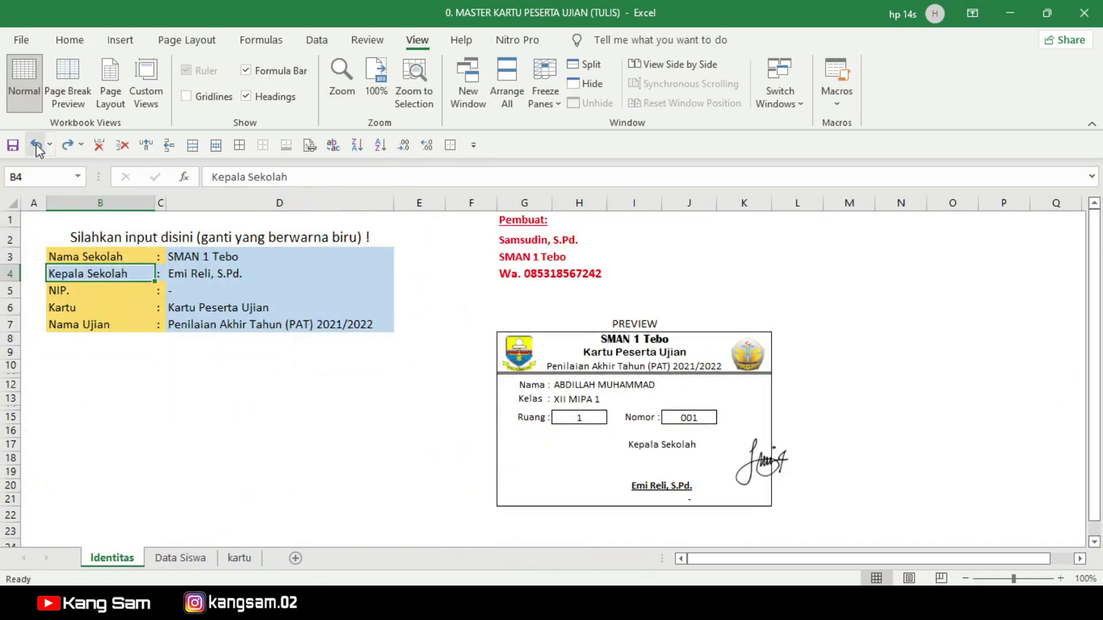
pyautogui.click(240, 558)
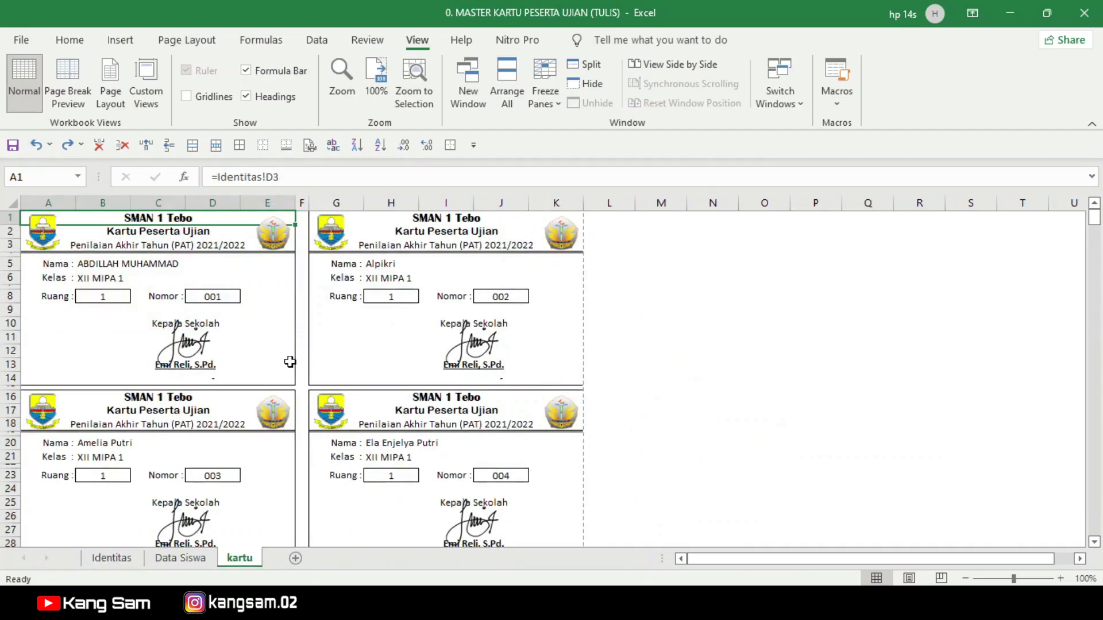
pyautogui.scroll(-15, 290, 362)
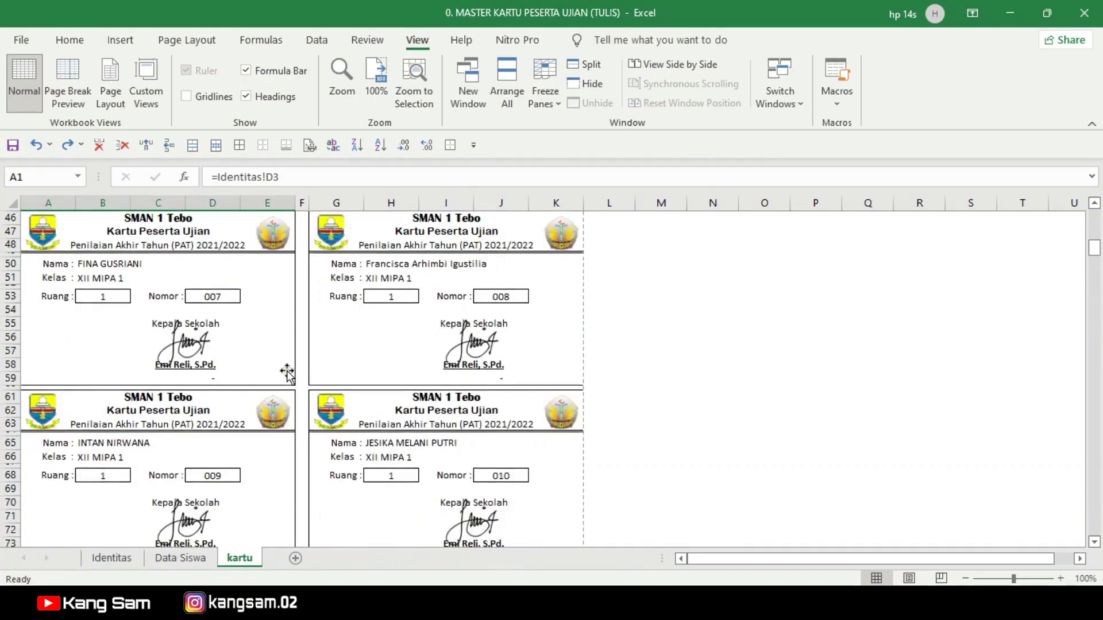
pyautogui.scroll(-5, 282, 345)
pyautogui.scroll(-8, 274, 321)
pyautogui.scroll(-9, 265, 373)
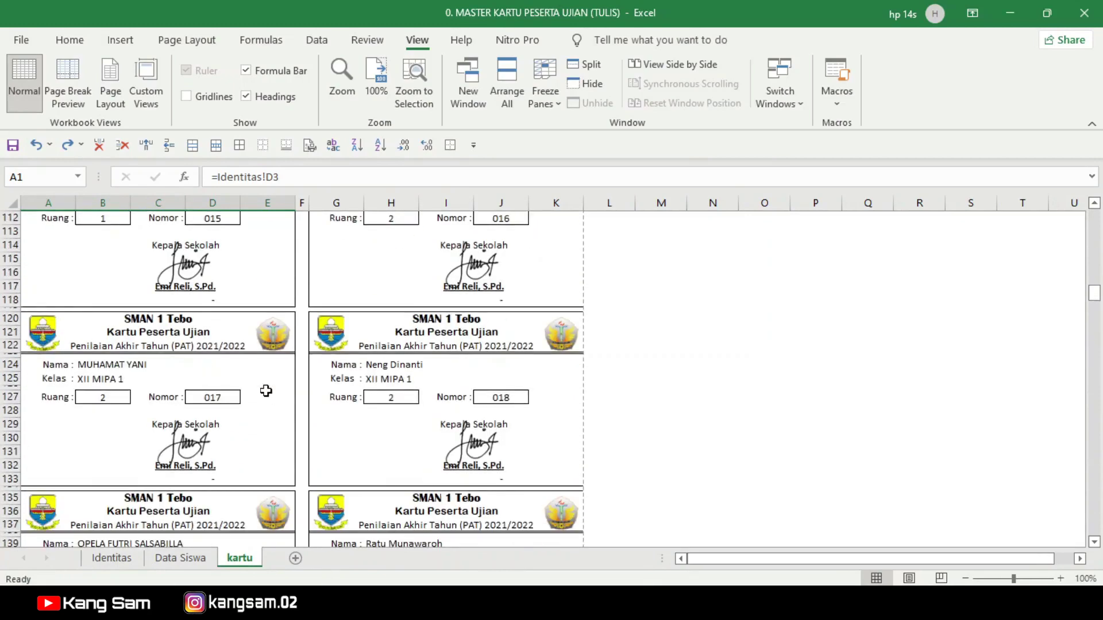
pyautogui.scroll(14, 265, 390)
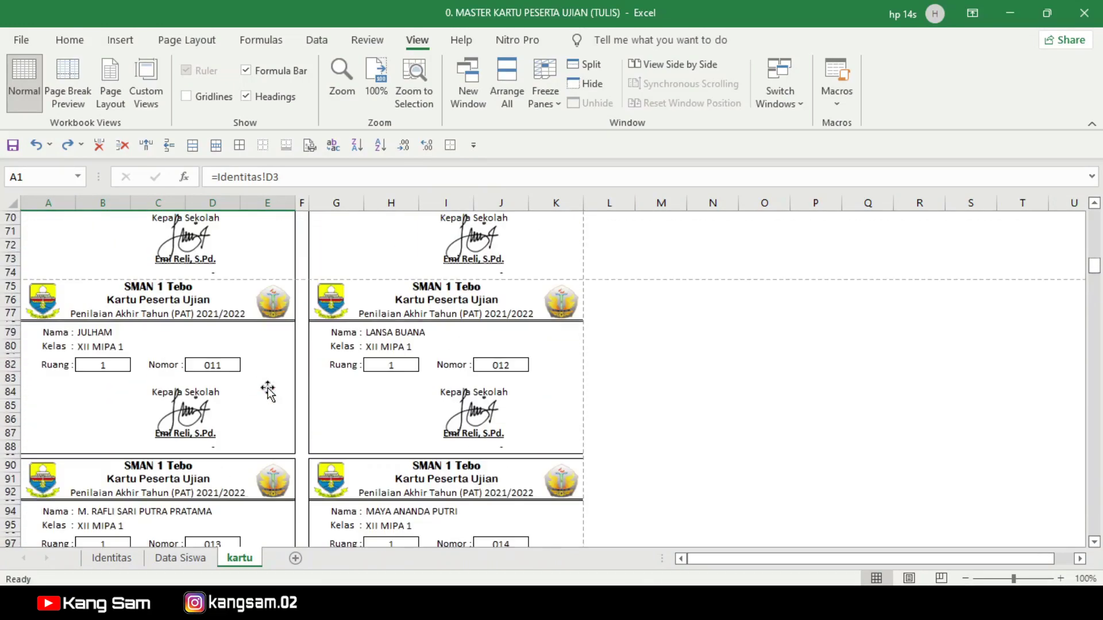
pyautogui.scroll(-16, 268, 392)
pyautogui.scroll(-15, 267, 391)
pyautogui.scroll(-2, 268, 391)
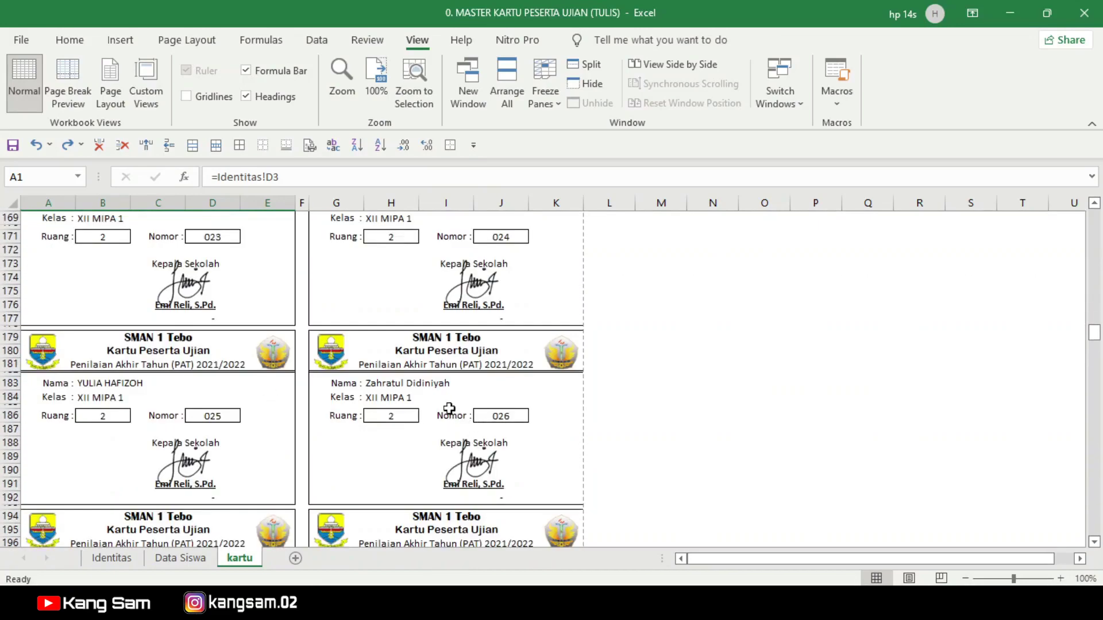
pyautogui.scroll(-3, 449, 409)
pyautogui.scroll(-3, 390, 426)
pyautogui.scroll(-6, 390, 426)
pyautogui.scroll(8, 390, 425)
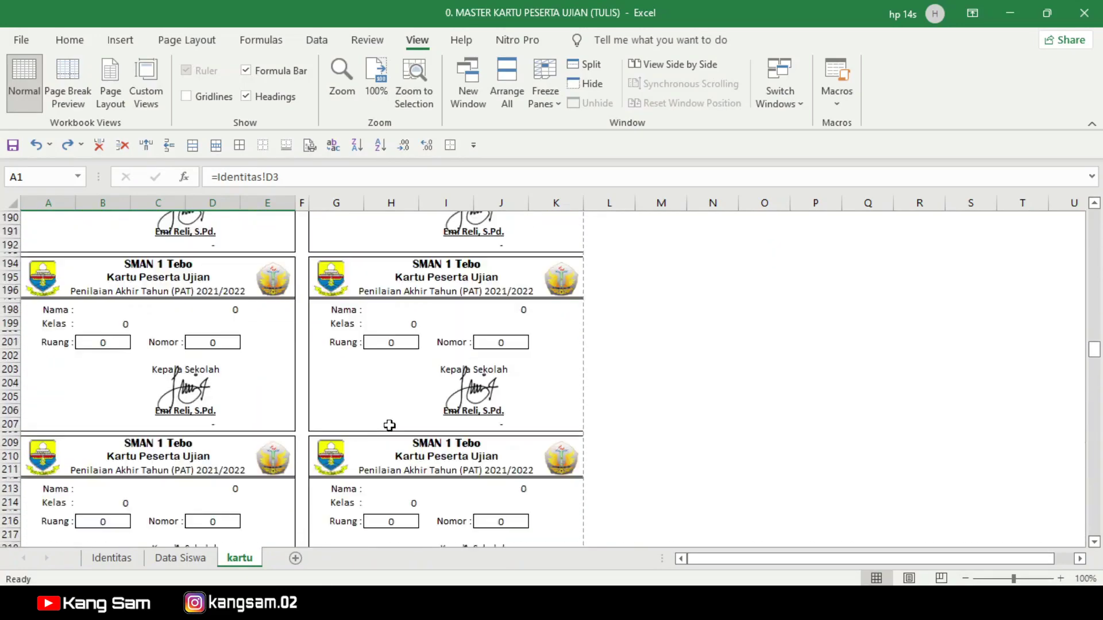
pyautogui.scroll(-2, 407, 354)
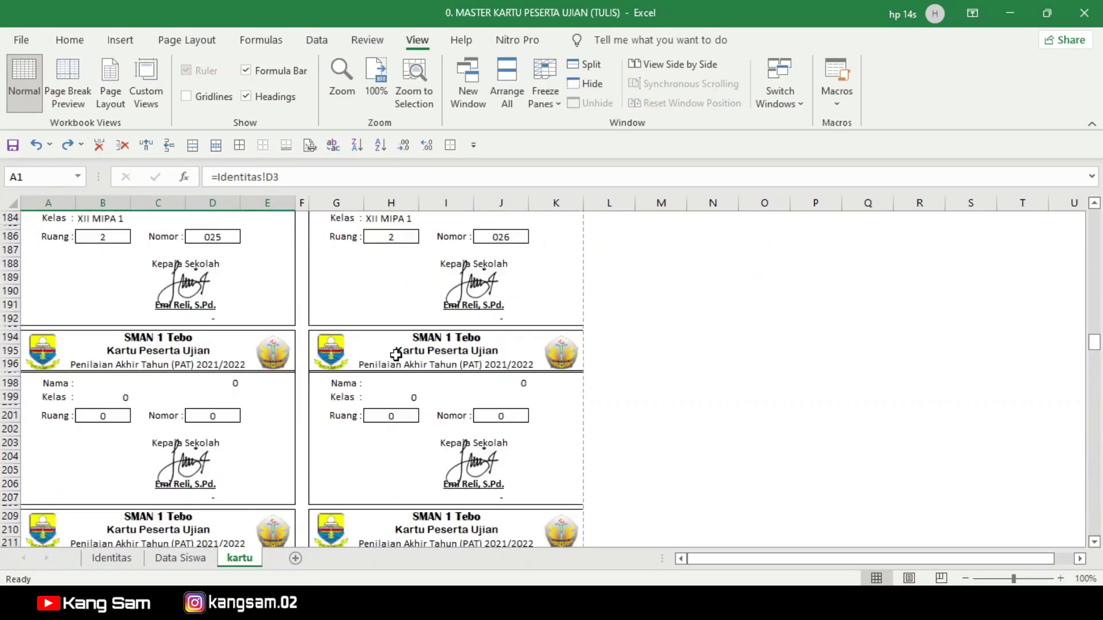
pyautogui.scroll(2, 430, 437)
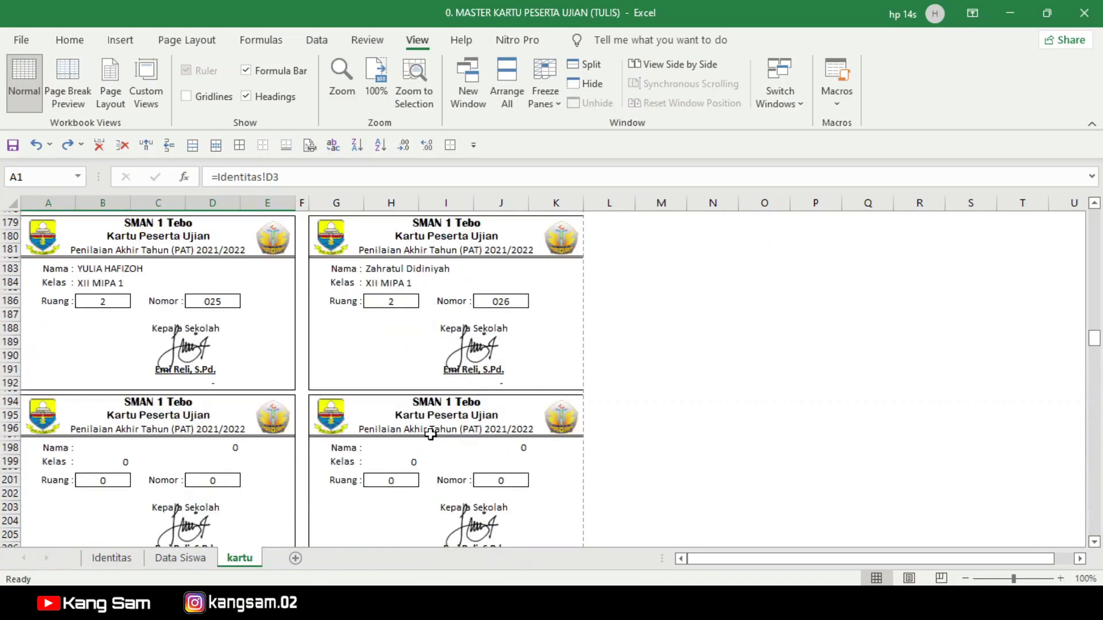
pyautogui.scroll(1, 417, 347)
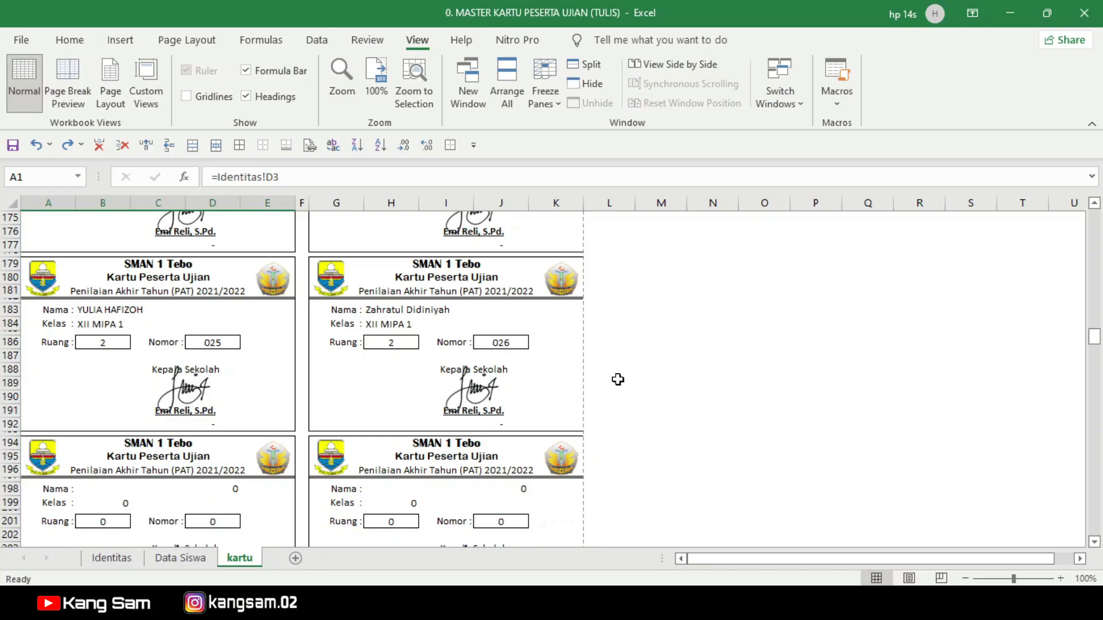
pyautogui.scroll(7, 253, 455)
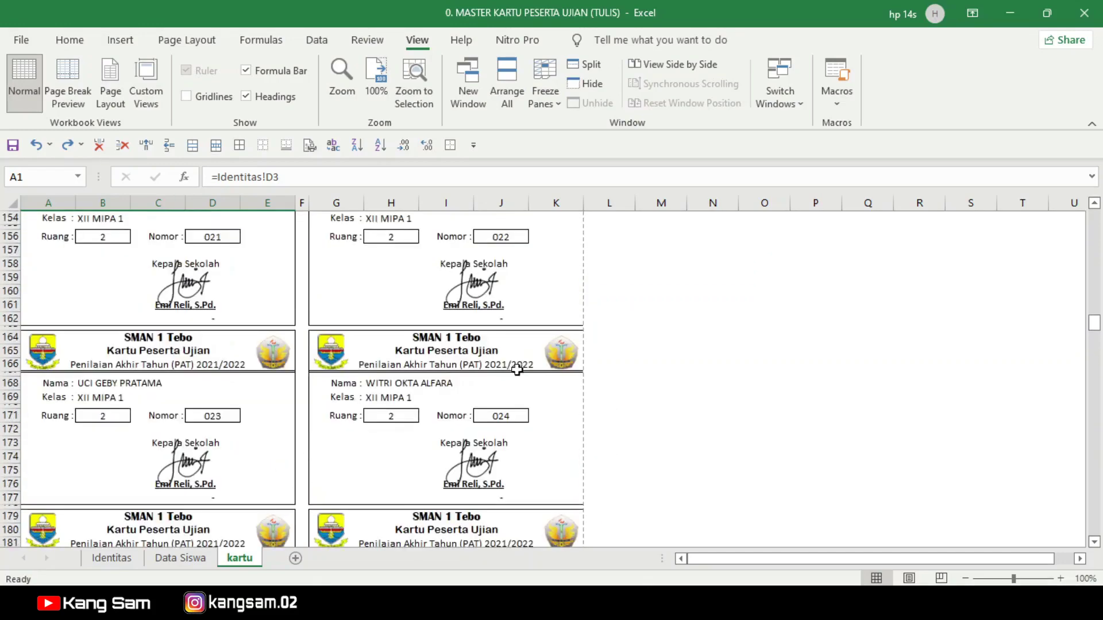
pyautogui.moveTo(1094, 323); pyautogui.dragTo(1098, 218)
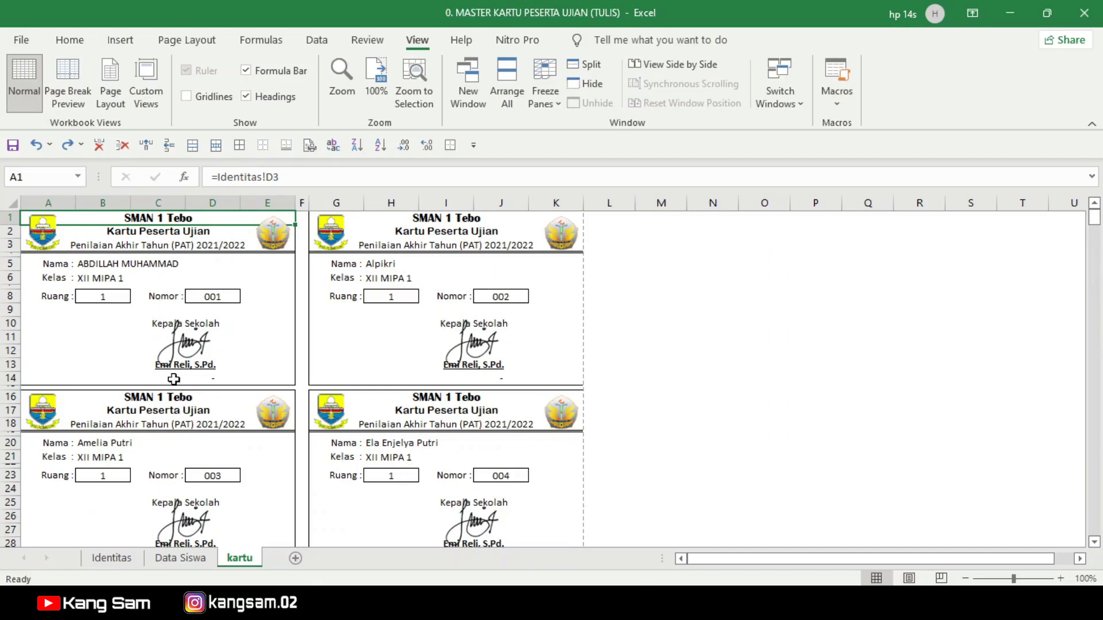
# Step: Inspect the first card's logos and signature, and open then cancel Page Setup
pyautogui.click(44, 232)
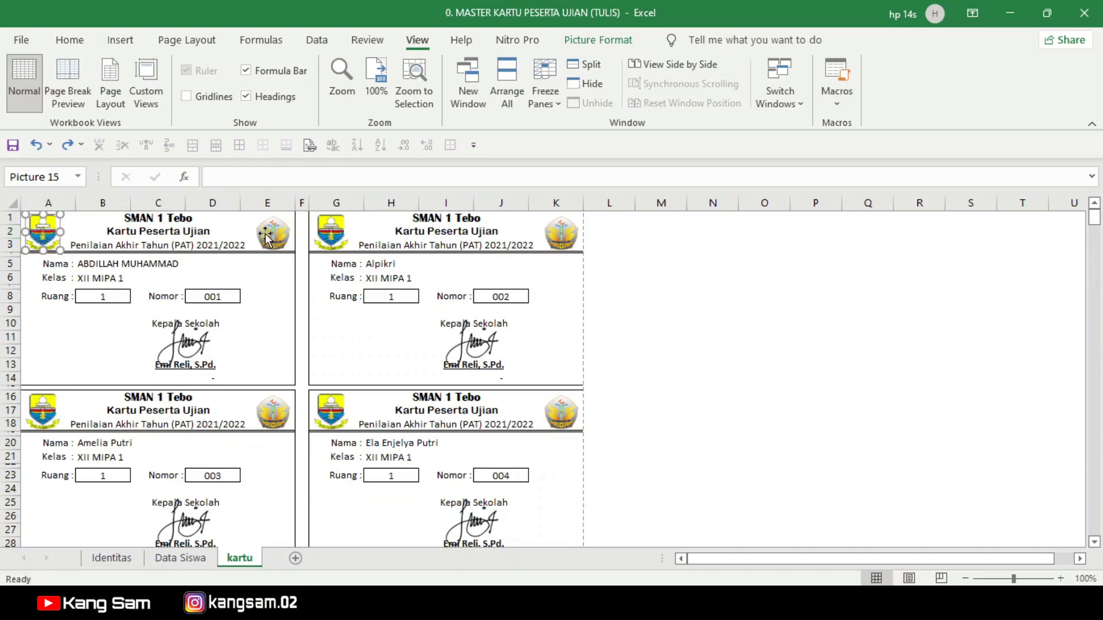
pyautogui.click(269, 236)
pyautogui.click(46, 237)
pyautogui.click(177, 347)
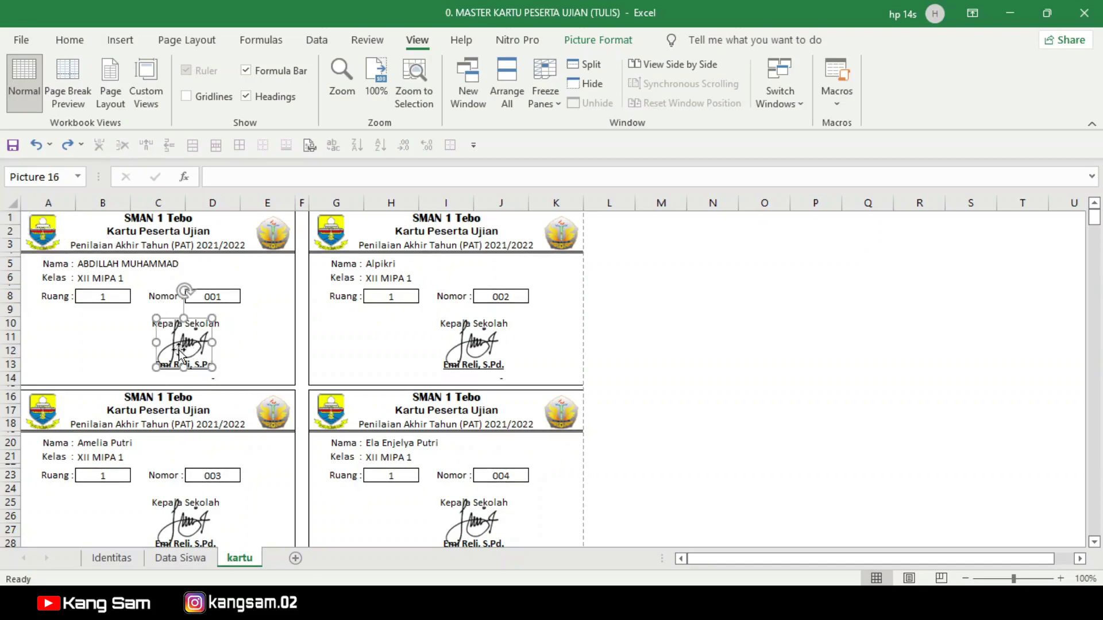
pyautogui.click(253, 347)
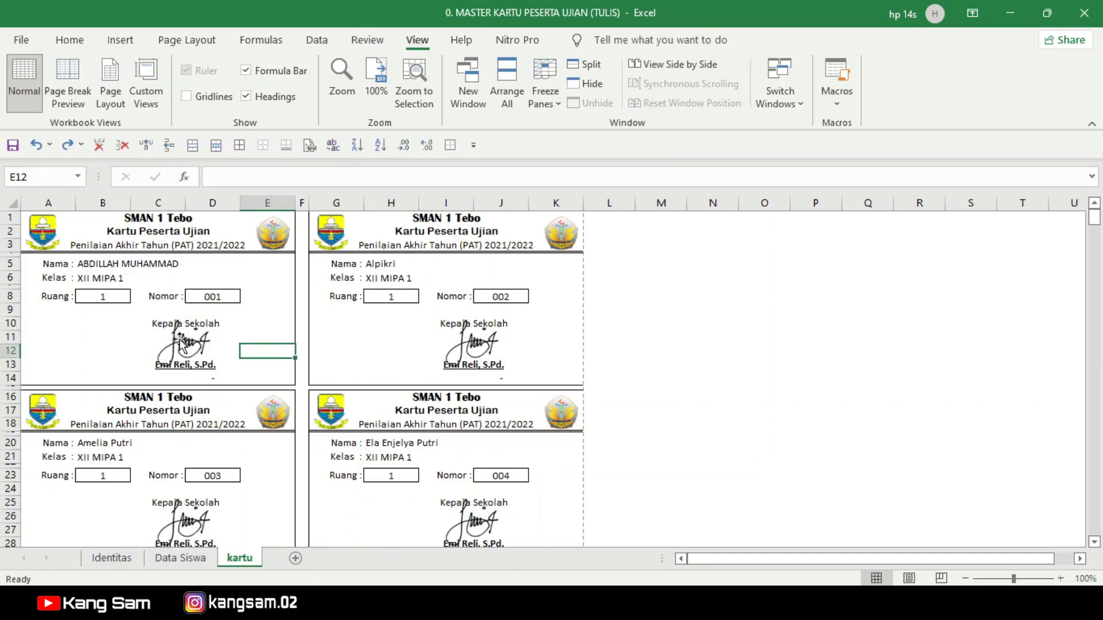
pyautogui.click(310, 146)
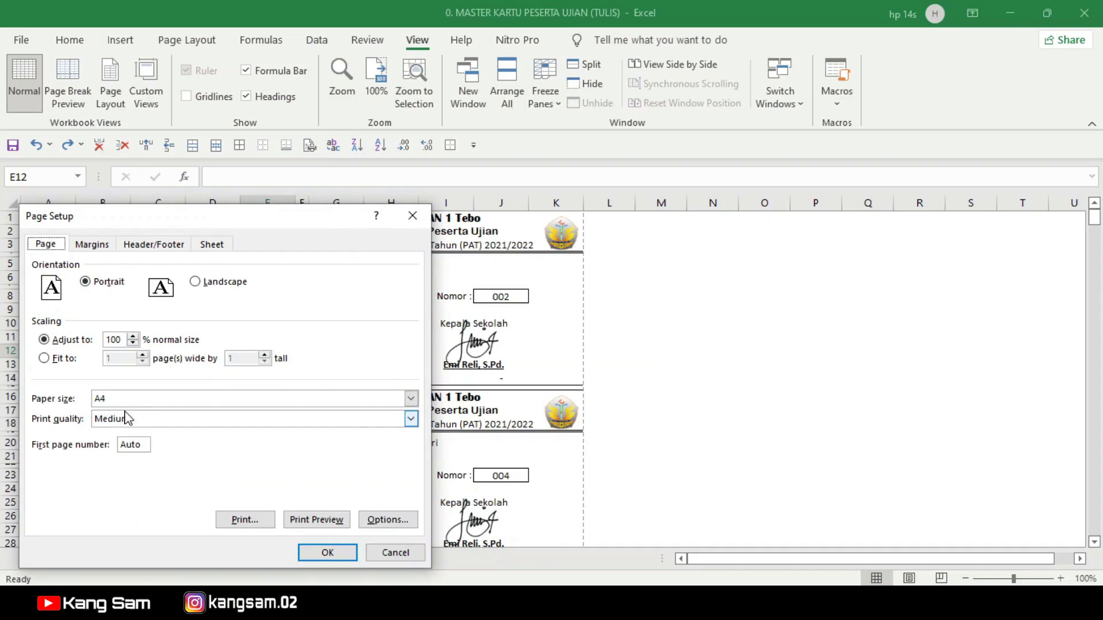
pyautogui.click(393, 553)
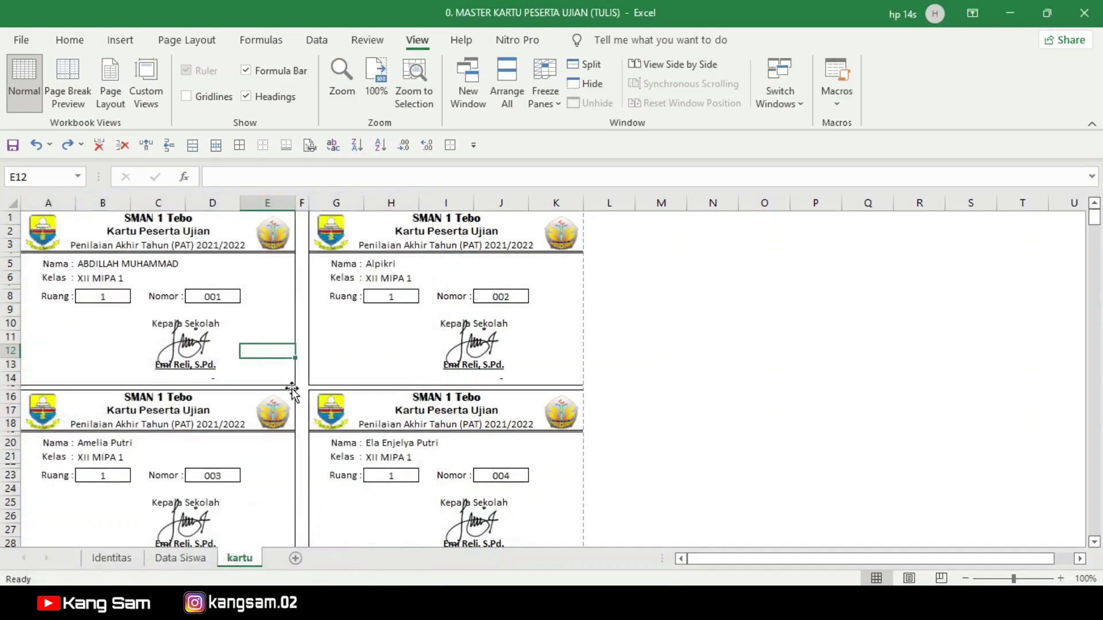
# Step: Delete the first card's left logo, right logo and signature picture
pyautogui.click(52, 233)
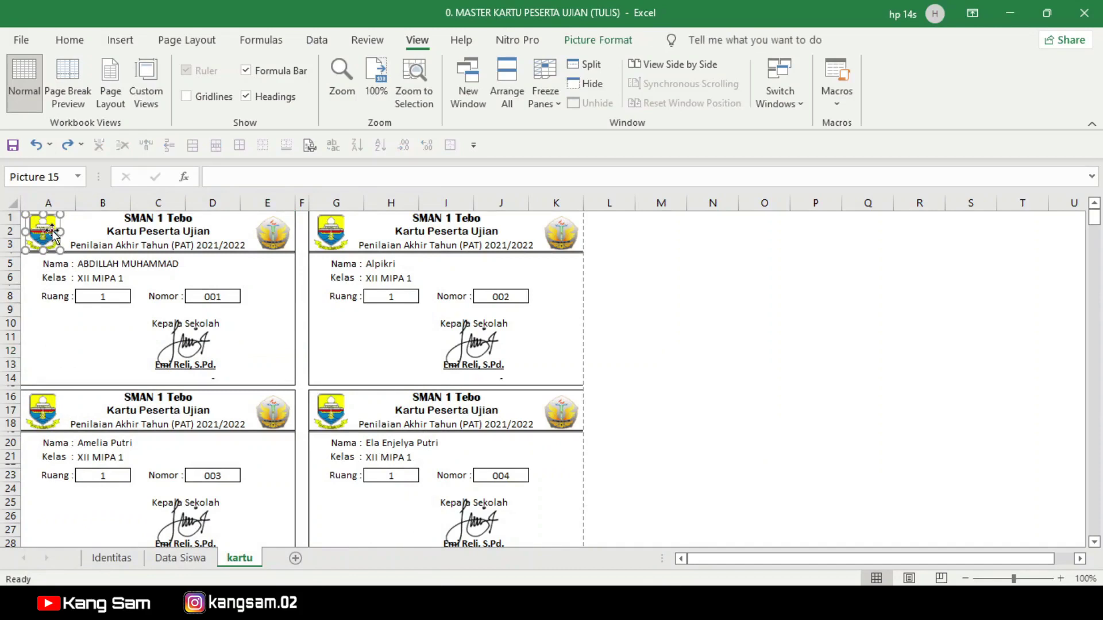
pyautogui.press('Delete')
pyautogui.click(273, 233)
pyautogui.press('Delete')
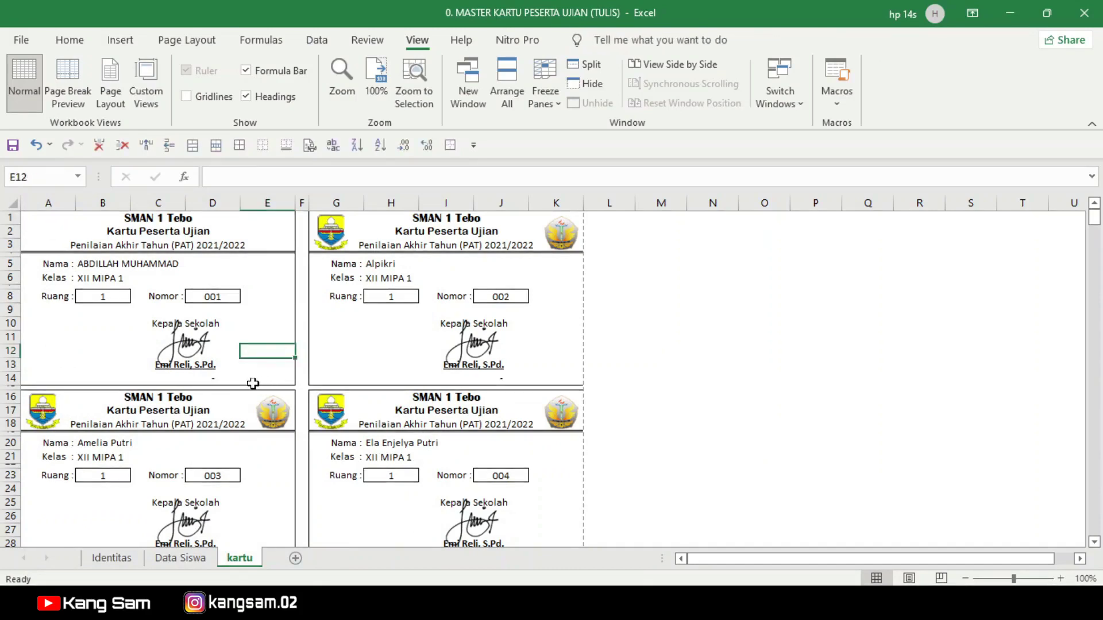
pyautogui.click(194, 350)
pyautogui.press('Delete')
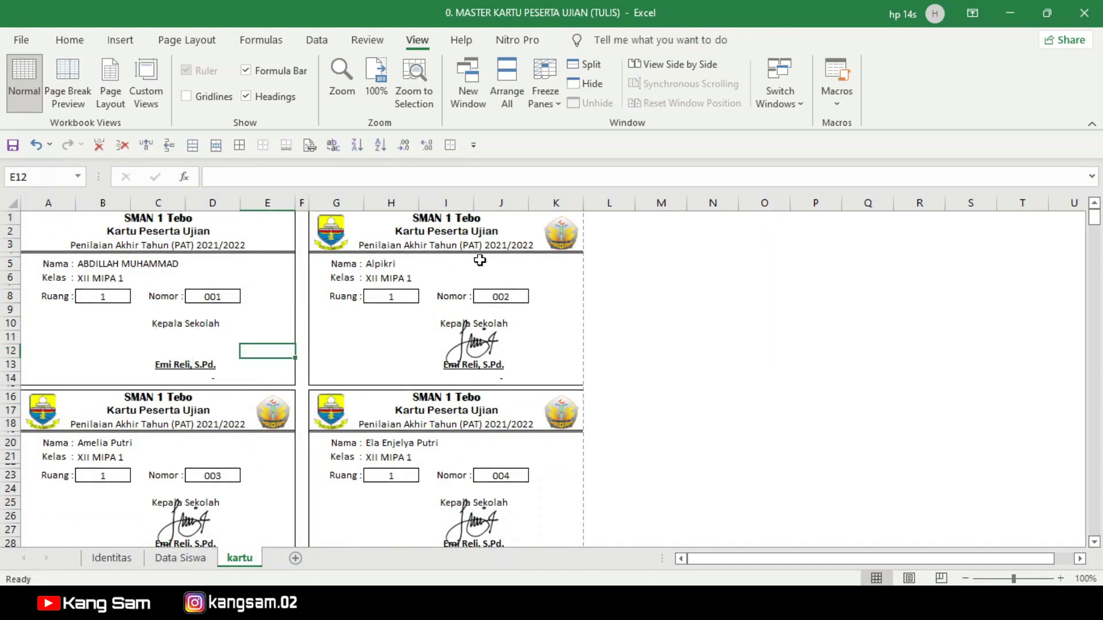
pyautogui.click(331, 233)
pyautogui.click(660, 297)
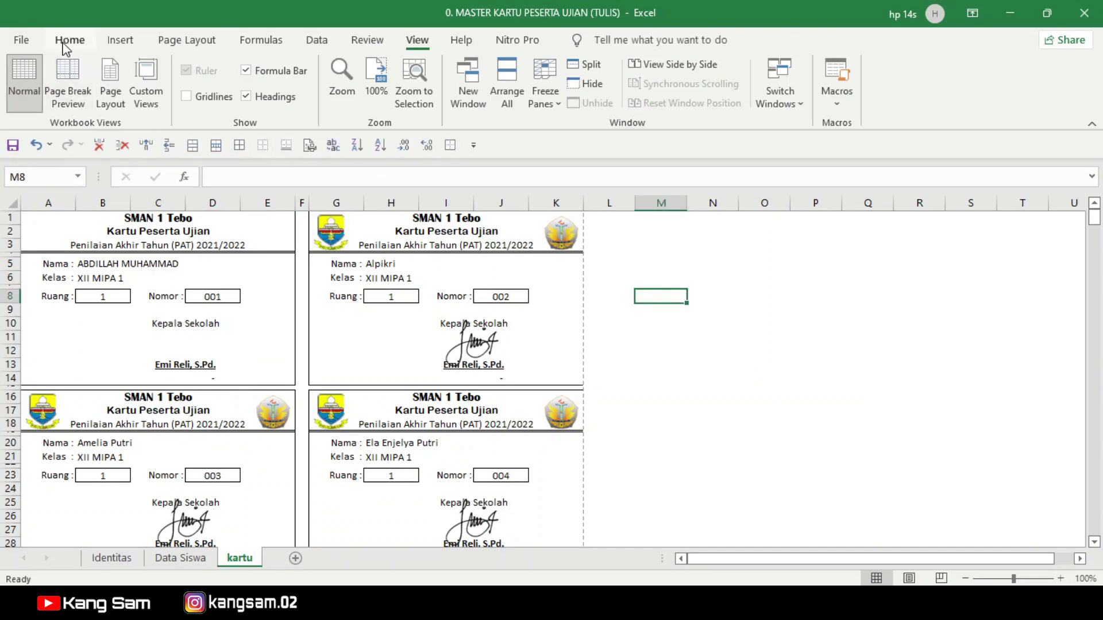
pyautogui.click(120, 40)
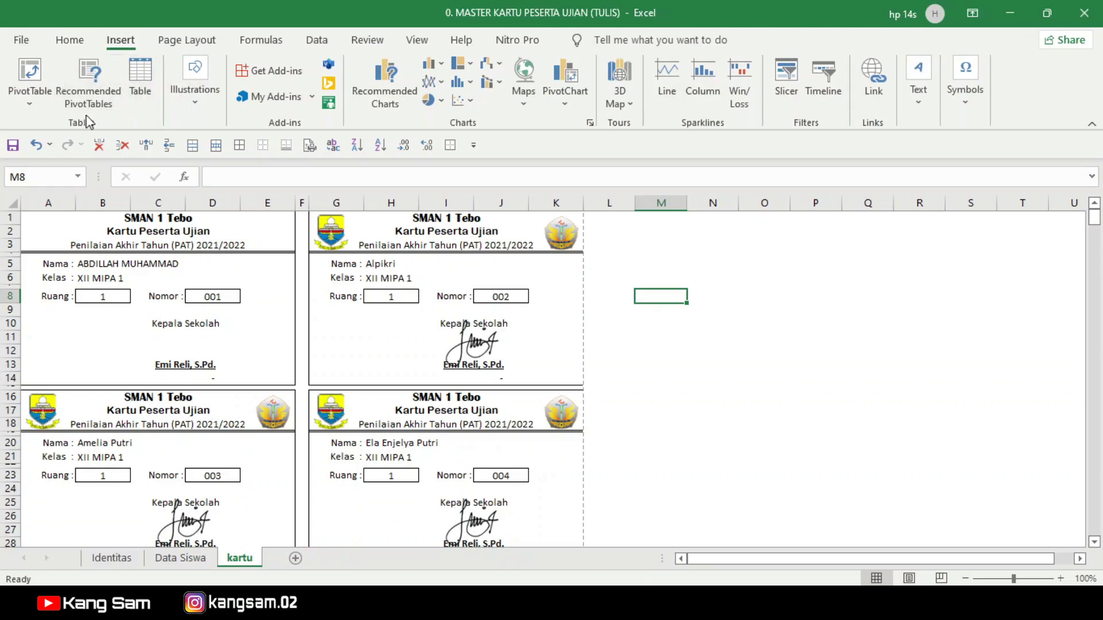
# Step: Insert Logo Provinsi Jambi and LOGO SMANSA from the 4. logo folder and shrink the oversized one
pyautogui.click(197, 92)
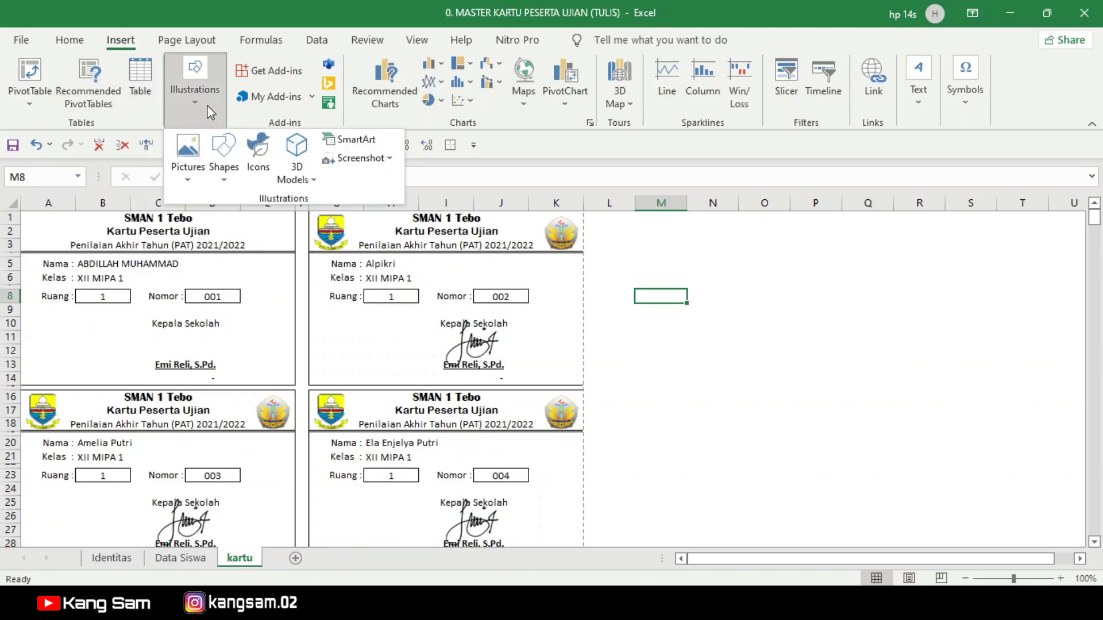
pyautogui.click(181, 153)
pyautogui.click(221, 226)
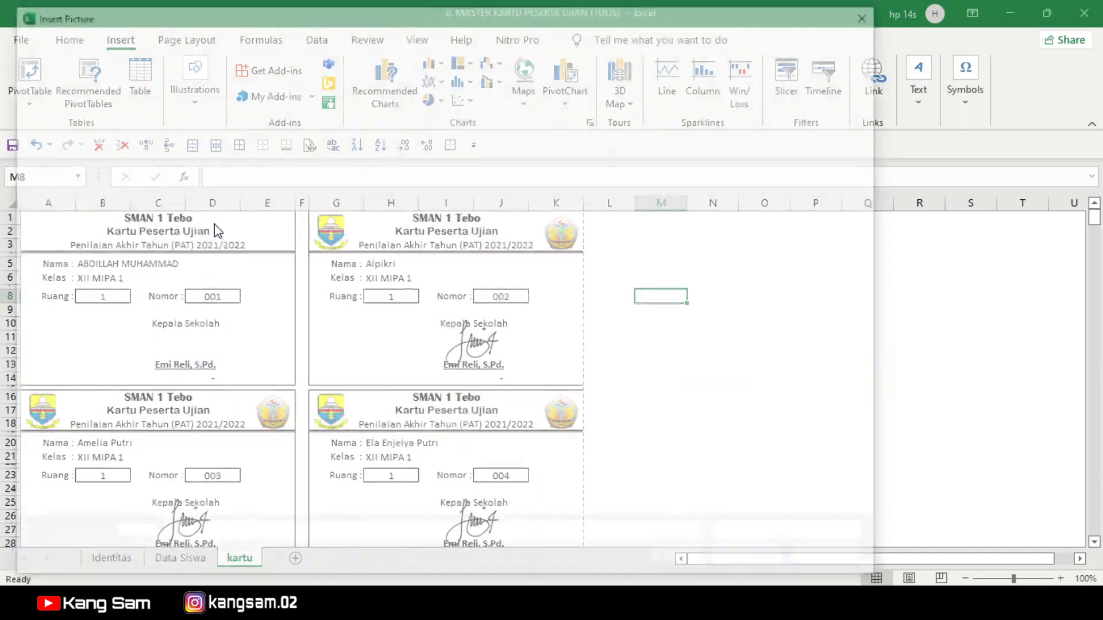
pyautogui.click(85, 366)
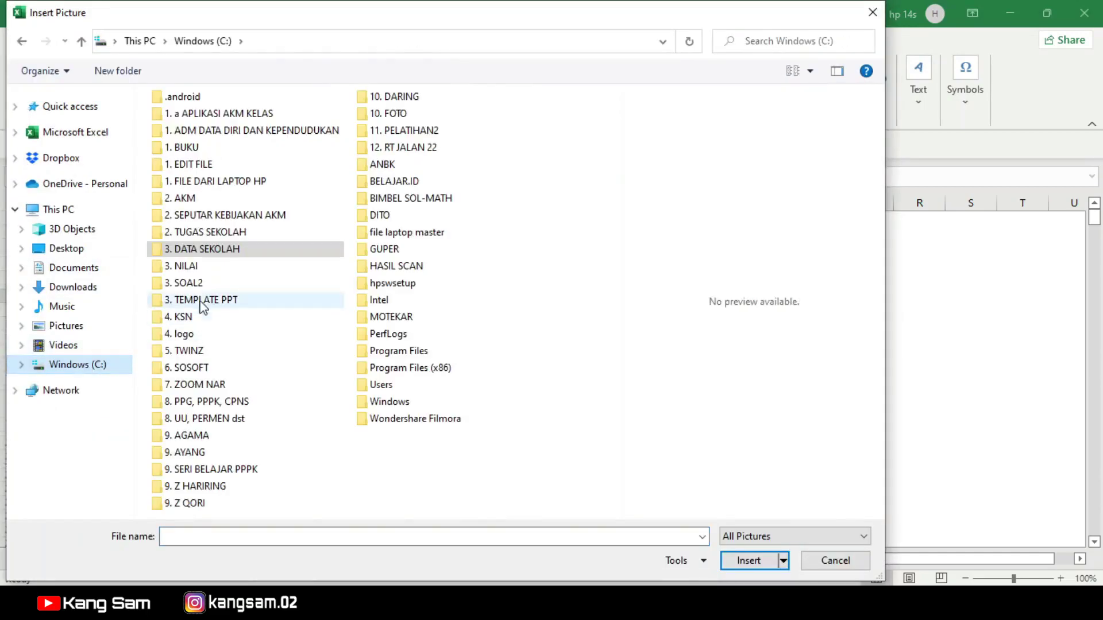
pyautogui.doubleClick(183, 335)
pyautogui.click(477, 383)
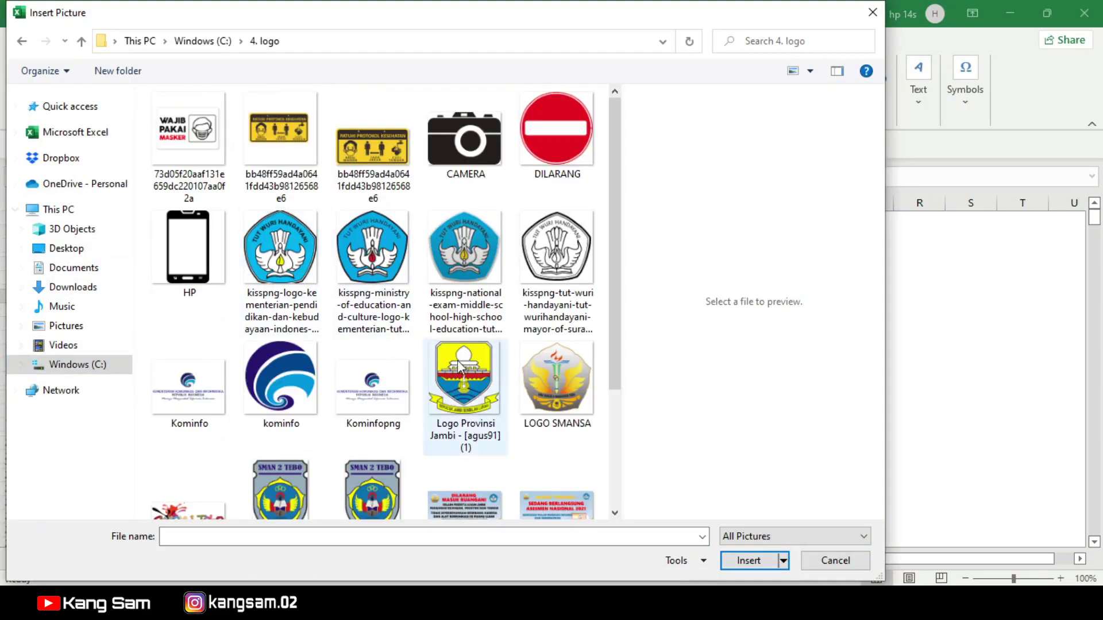
pyautogui.keyDown('ctrl'); pyautogui.click(549, 394); pyautogui.keyUp('ctrl')
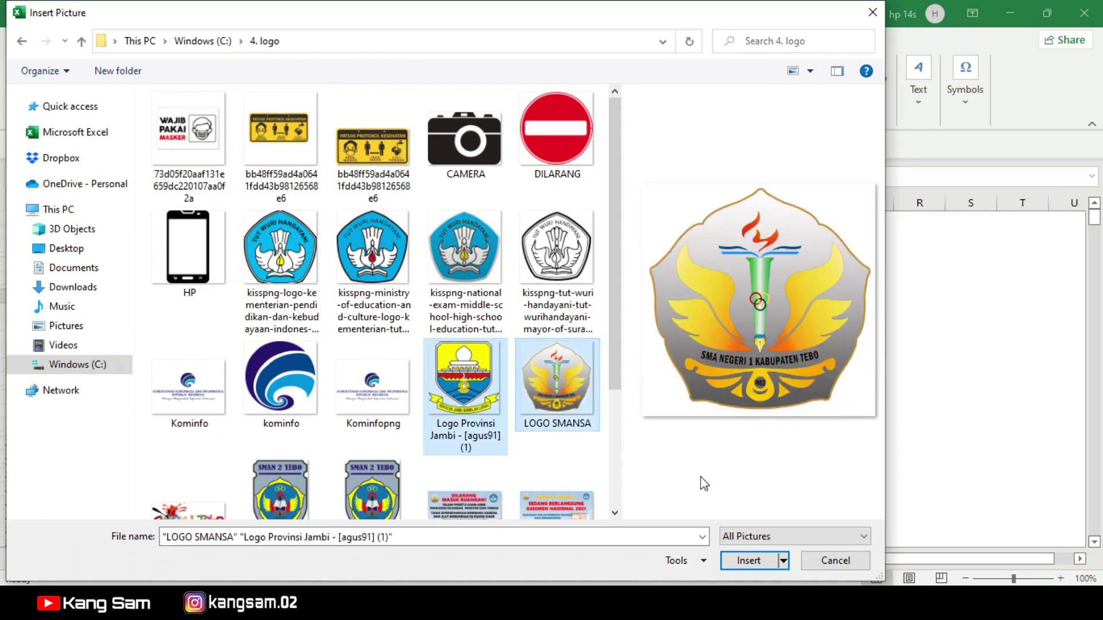
pyautogui.click(749, 561)
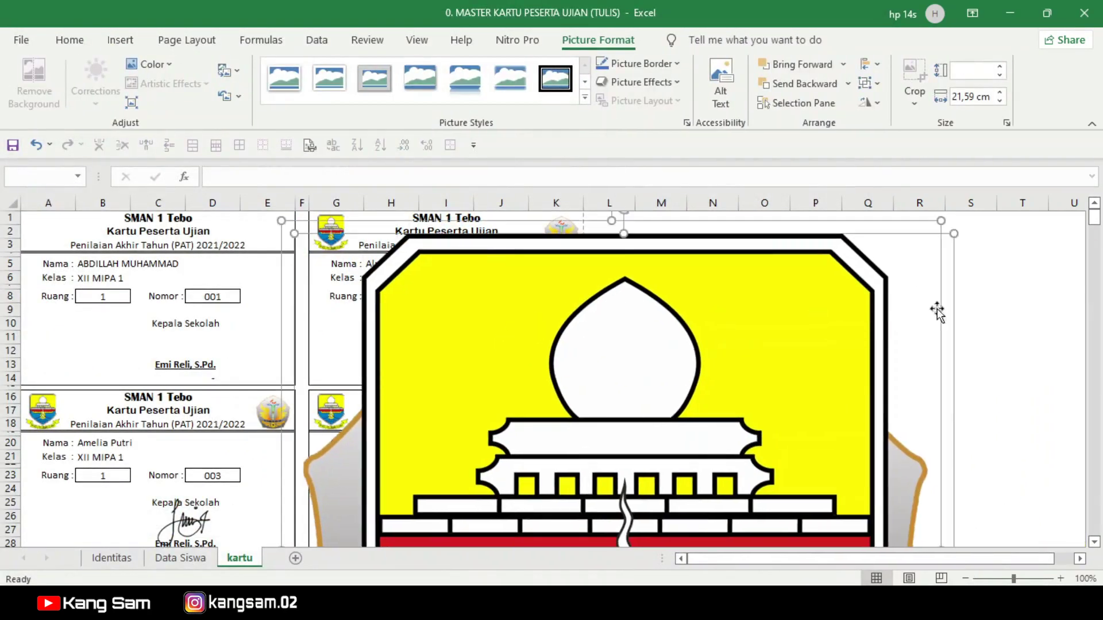
pyautogui.moveTo(951, 235); pyautogui.dragTo(612, 483)
# Step: Move both new logos side by side into the empty area beside the cards
pyautogui.moveTo(505, 506); pyautogui.dragTo(521, 280)
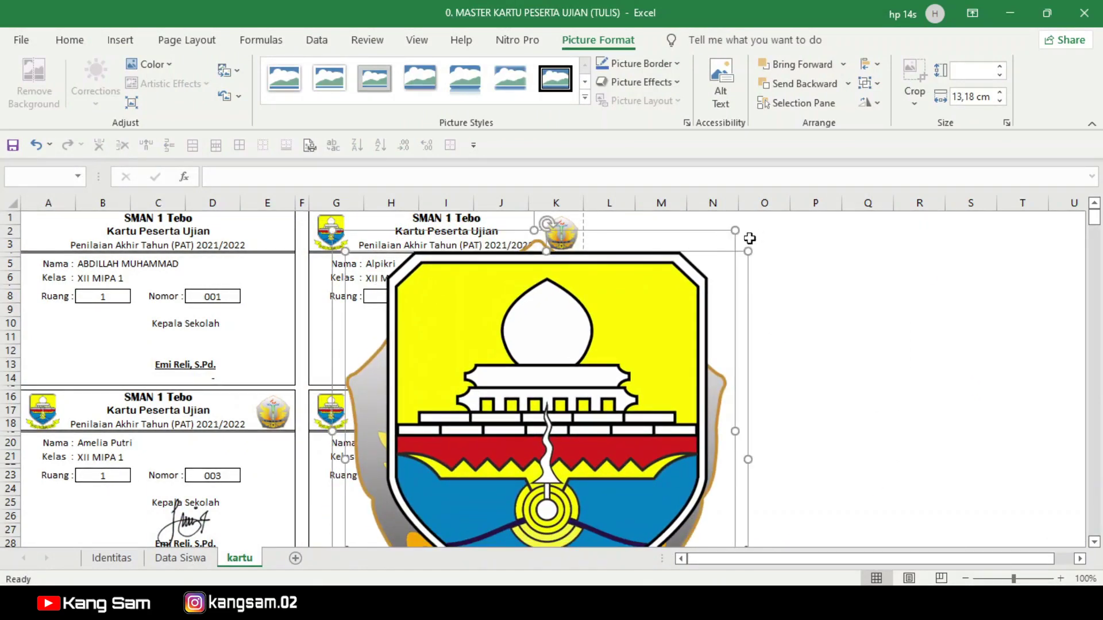
pyautogui.moveTo(734, 232); pyautogui.dragTo(503, 466)
pyautogui.scroll(-4, 532, 387)
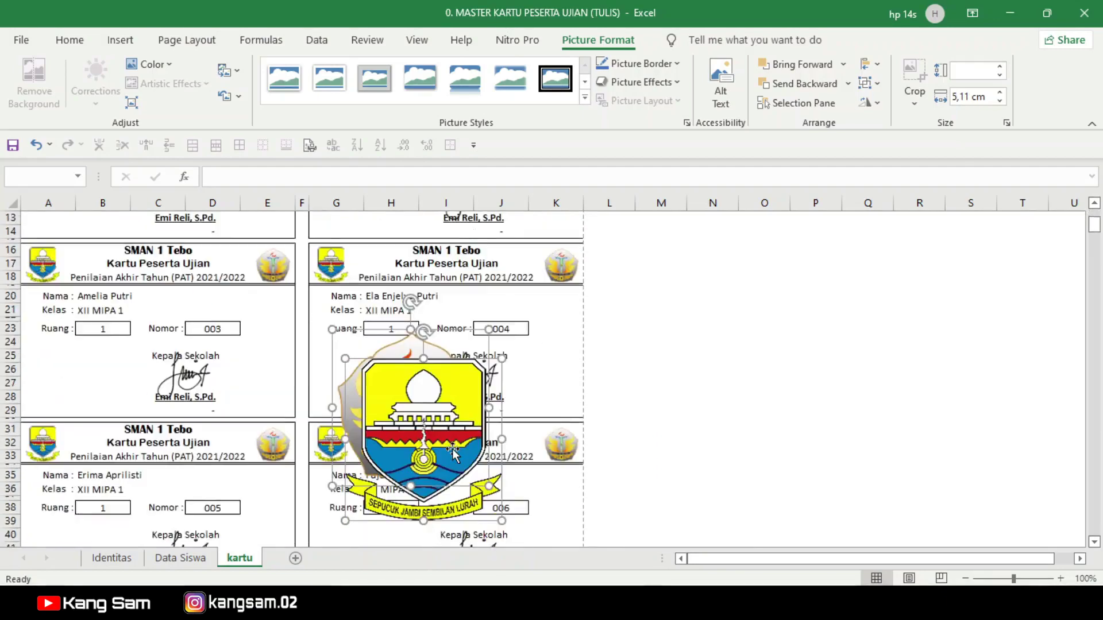
pyautogui.moveTo(532, 387); pyautogui.dragTo(822, 299)
pyautogui.moveTo(800, 241); pyautogui.dragTo(706, 345)
pyautogui.click(763, 370)
pyautogui.moveTo(688, 389); pyautogui.dragTo(807, 379)
# Step: Set the SMANSA logo's height to 1,1 cm, comparing it with a card's existing logo
pyautogui.click(672, 368)
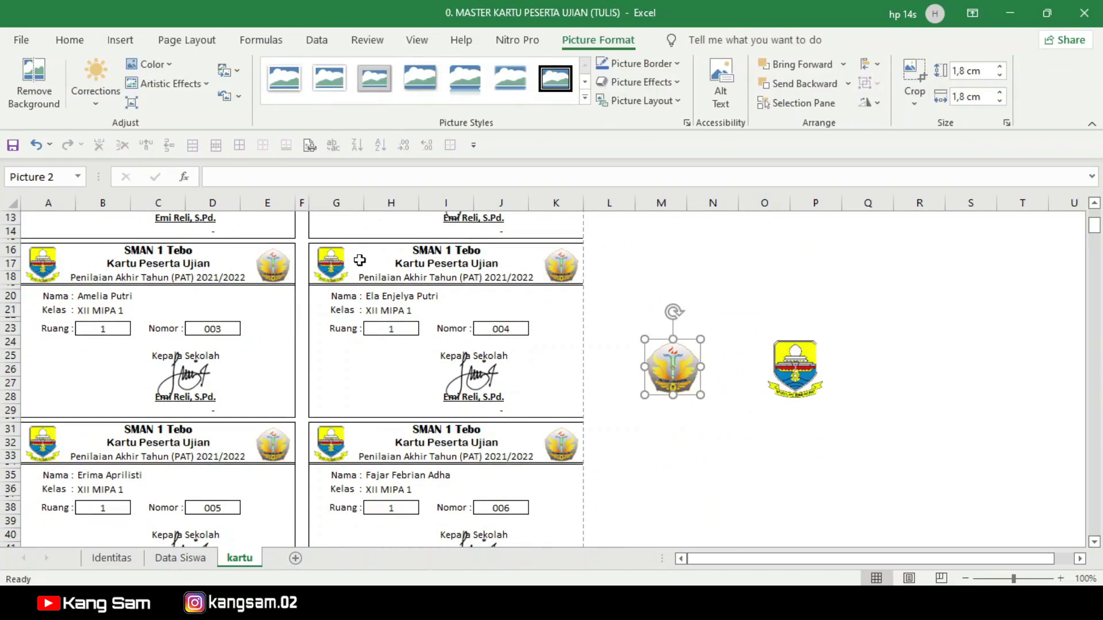
pyautogui.click(335, 264)
pyautogui.click(672, 369)
pyautogui.click(1001, 74)
pyautogui.click(1000, 74)
pyautogui.click(1000, 74)
pyautogui.click(1000, 75)
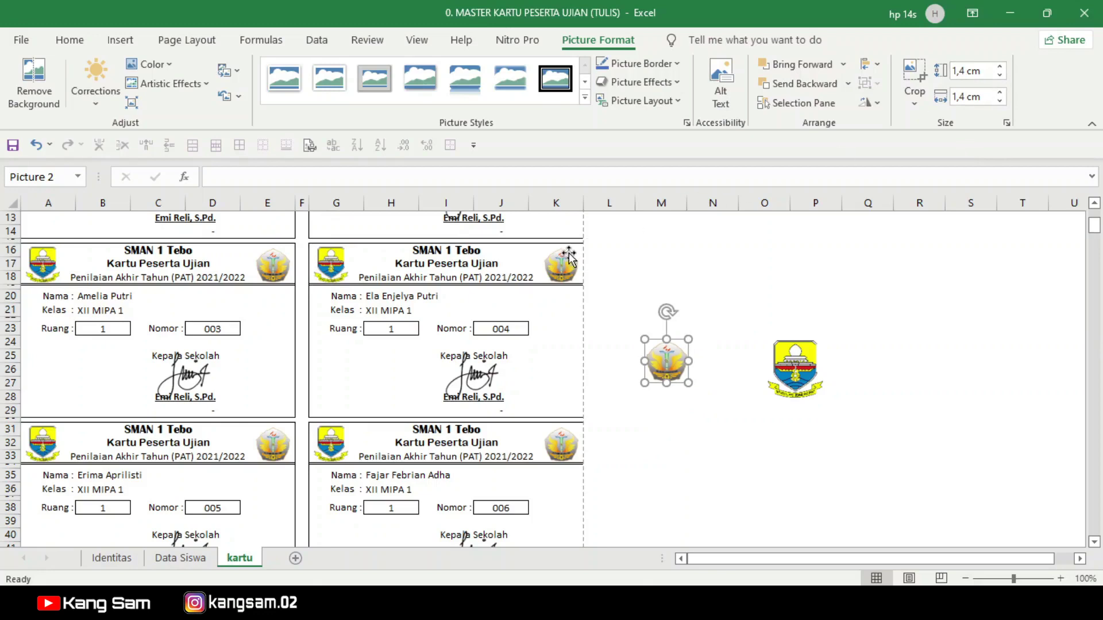
pyautogui.click(563, 262)
pyautogui.click(667, 353)
pyautogui.click(1000, 75)
pyautogui.click(1000, 75)
pyautogui.click(1000, 75)
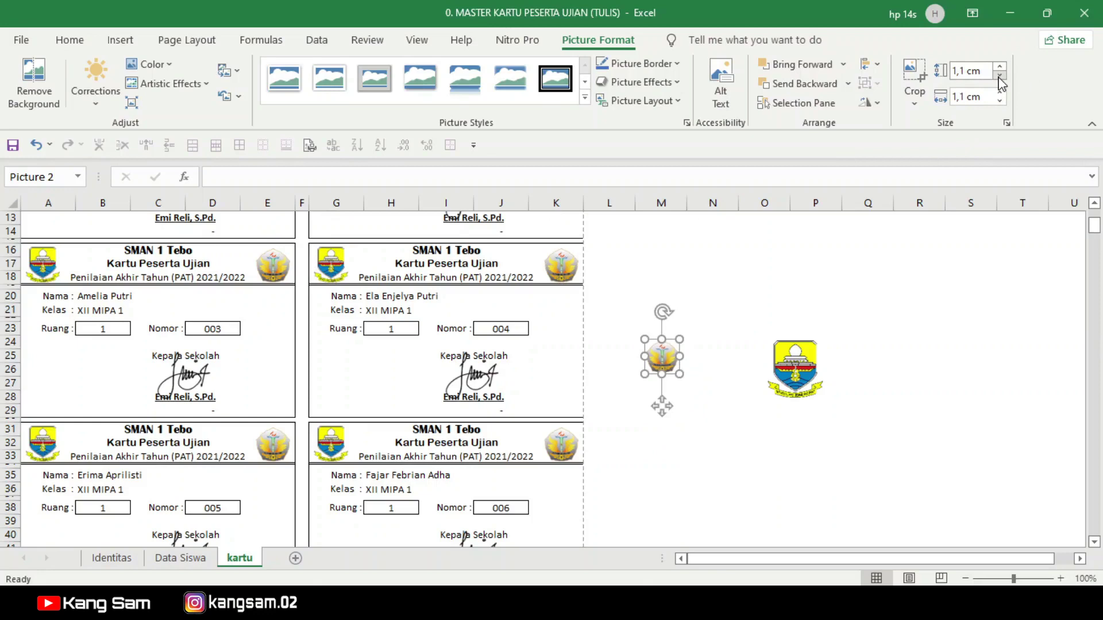
# Step: Set the Jambi logo's height to 1,1 cm
pyautogui.click(788, 356)
pyautogui.click(1002, 81)
pyautogui.click(1003, 81)
pyautogui.click(1003, 81)
pyautogui.click(1002, 81)
pyautogui.click(1003, 81)
pyautogui.click(1003, 81)
pyautogui.click(1003, 81)
pyautogui.click(856, 343)
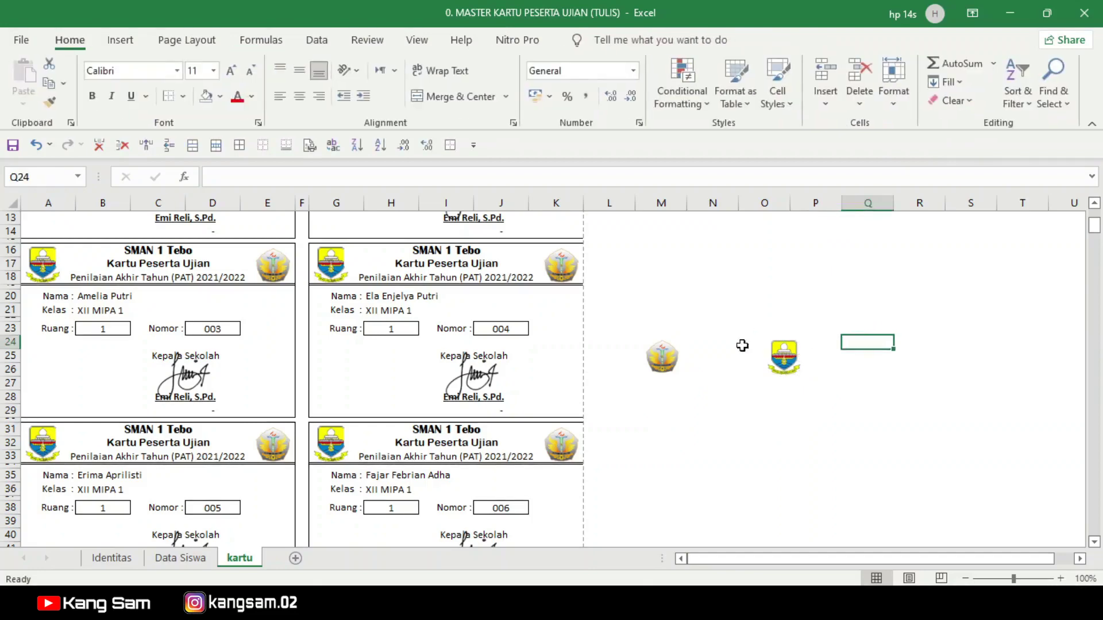
pyautogui.click(668, 359)
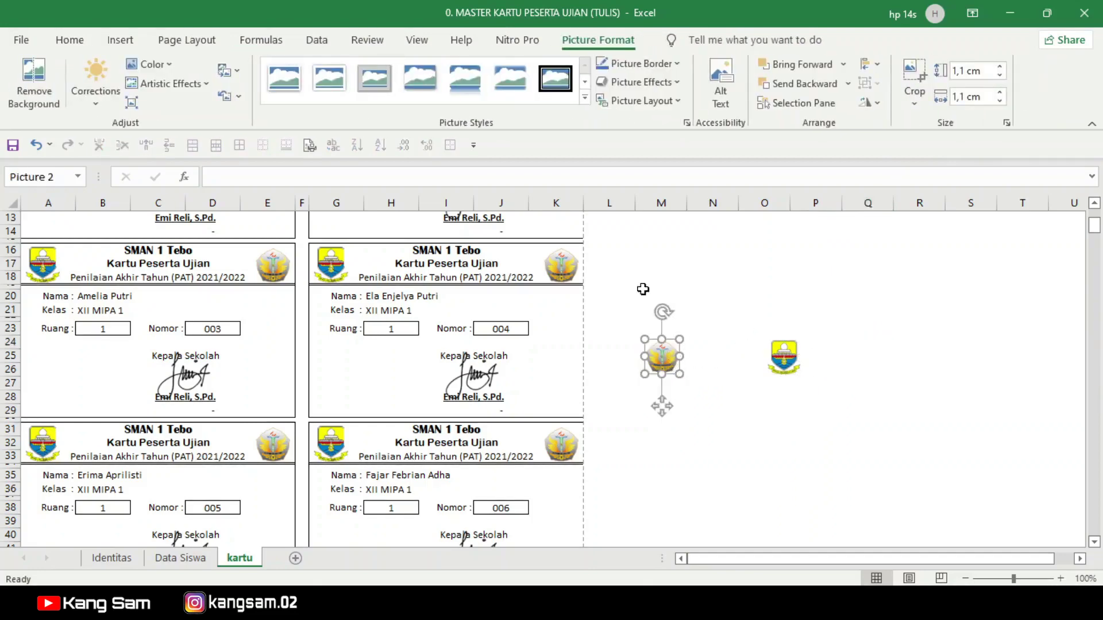
# Step: Insert the principal's signature image from 3. DATA SEKOLAH > TTDDDDDD
pyautogui.click(118, 40)
pyautogui.click(194, 106)
pyautogui.click(188, 154)
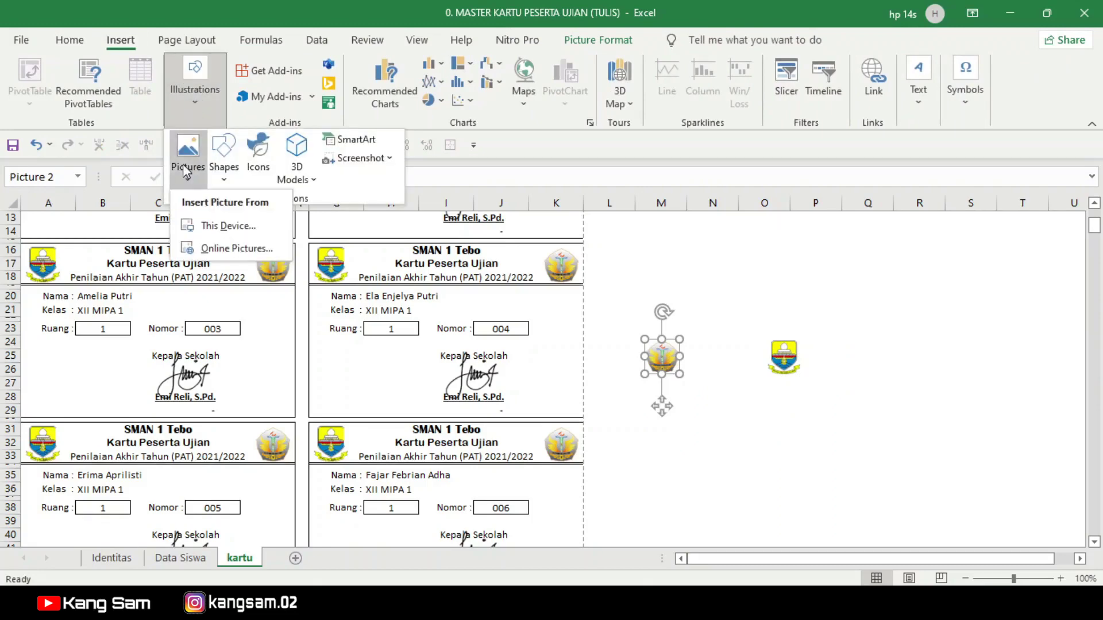
pyautogui.click(219, 228)
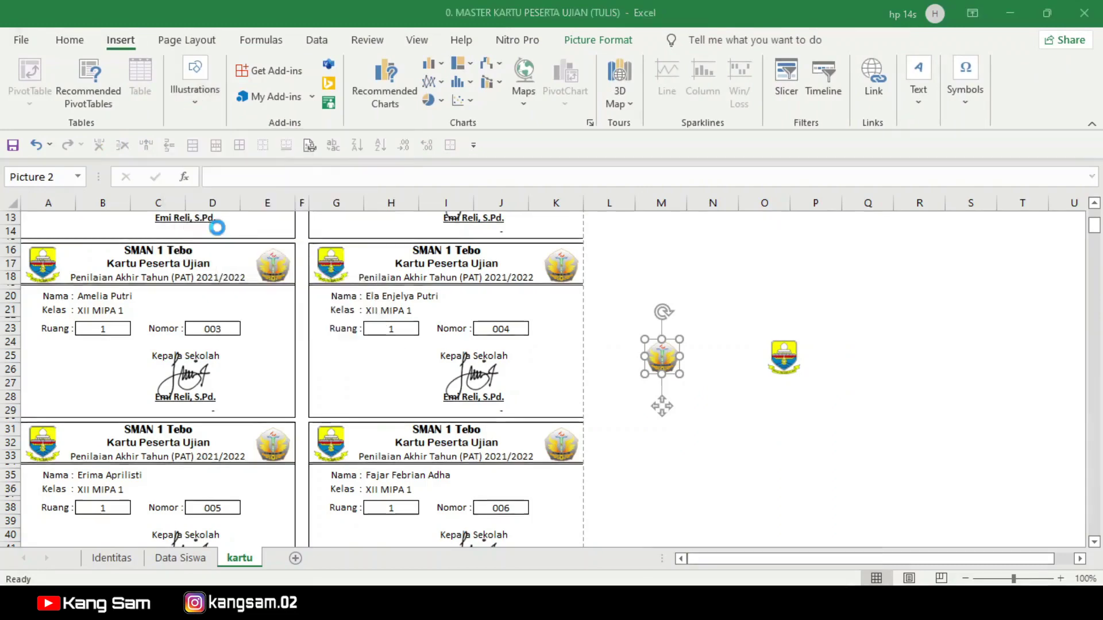
pyautogui.click(93, 370)
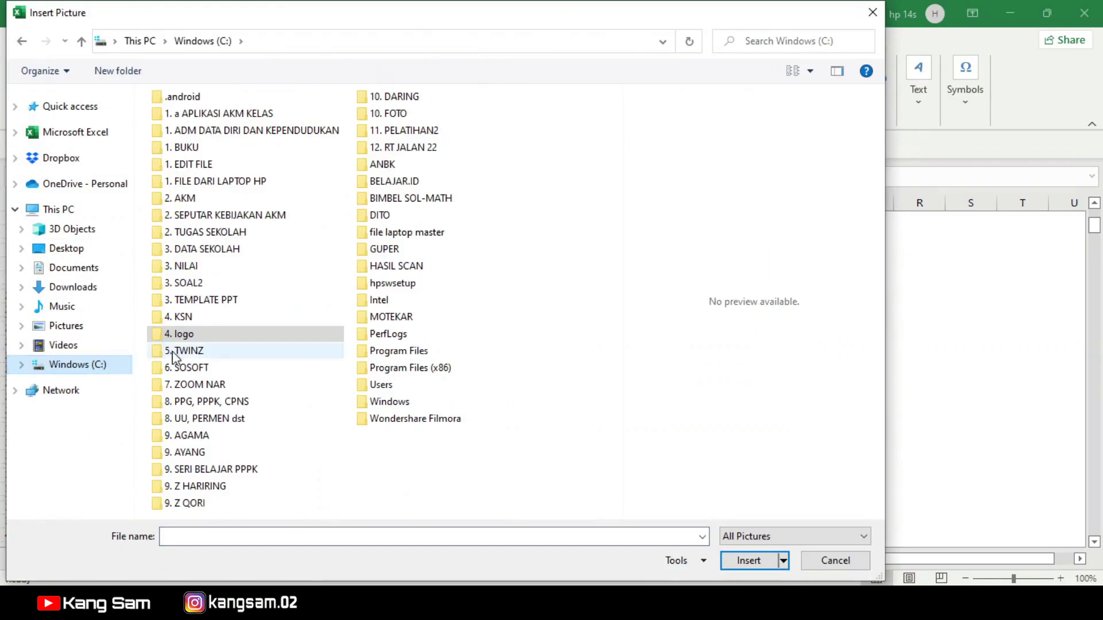
pyautogui.doubleClick(225, 250)
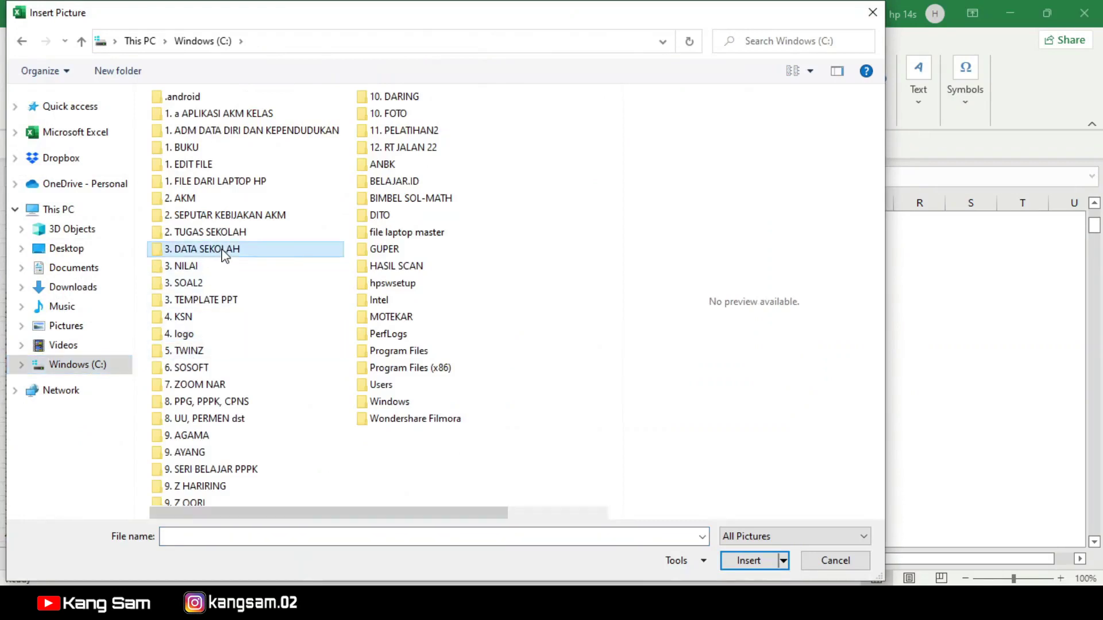
pyautogui.doubleClick(205, 218)
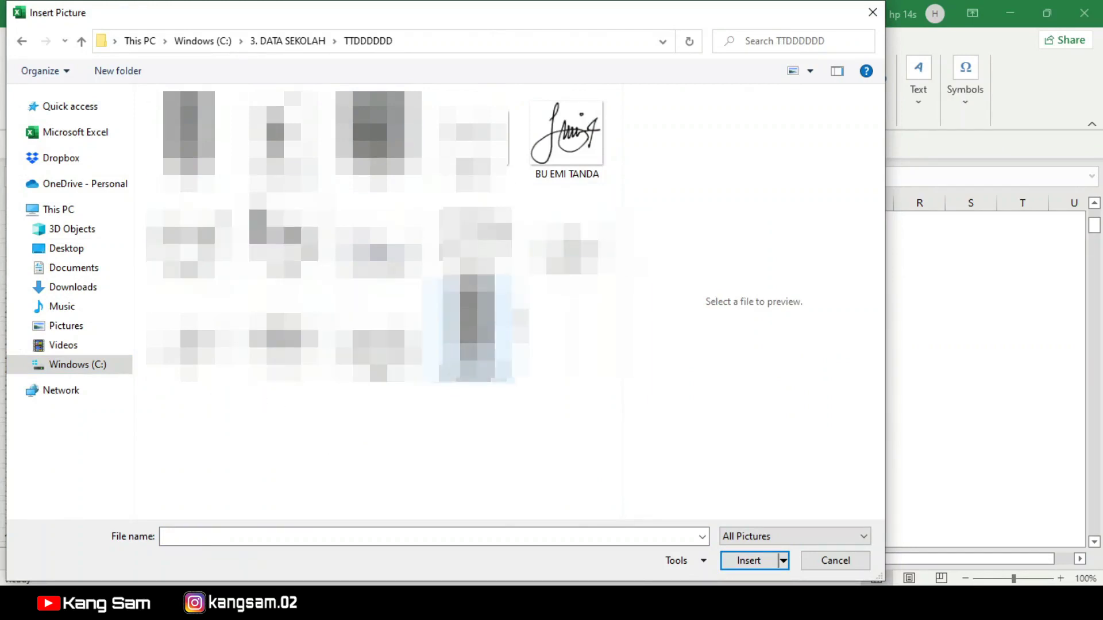
pyautogui.click(581, 163)
pyautogui.click(748, 560)
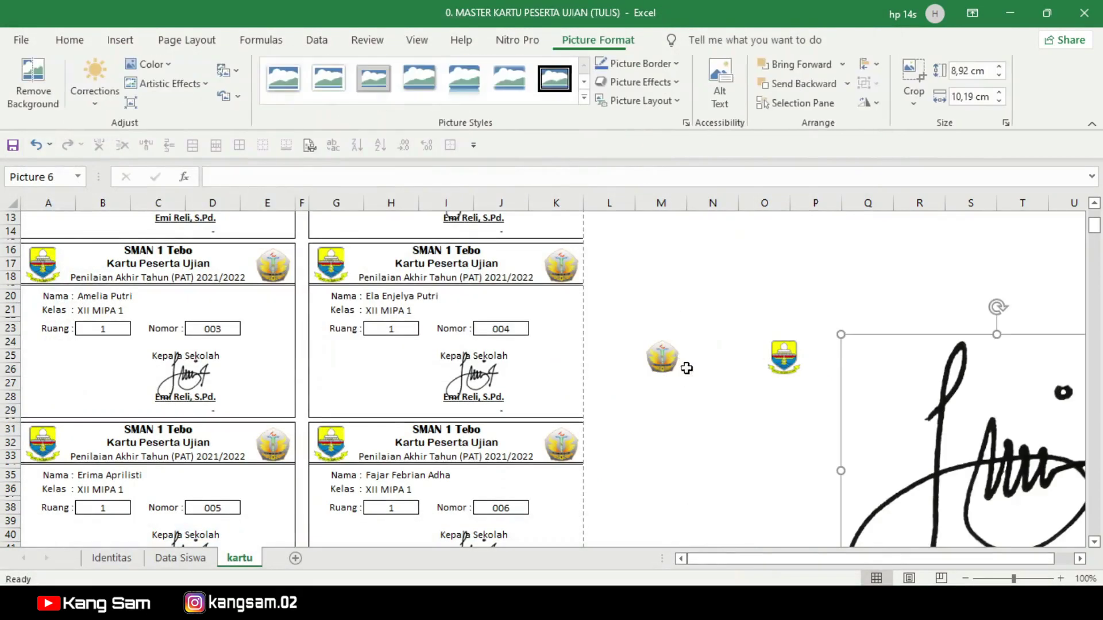
# Step: Shrink the signature to about 1,38 × 1,58 cm and place it near column L
pyautogui.moveTo(842, 335)
pyautogui.mouseDown()
pyautogui.moveTo(975, 414)
pyautogui.moveTo(927, 410)
pyautogui.mouseUp()
pyautogui.moveTo(1031, 473); pyautogui.dragTo(625, 344)
pyautogui.moveTo(740, 284)
pyautogui.mouseDown()
pyautogui.moveTo(662, 377)
pyautogui.moveTo(570, 452)
pyautogui.moveTo(253, 373)
pyautogui.mouseUp()
pyautogui.click(189, 376)
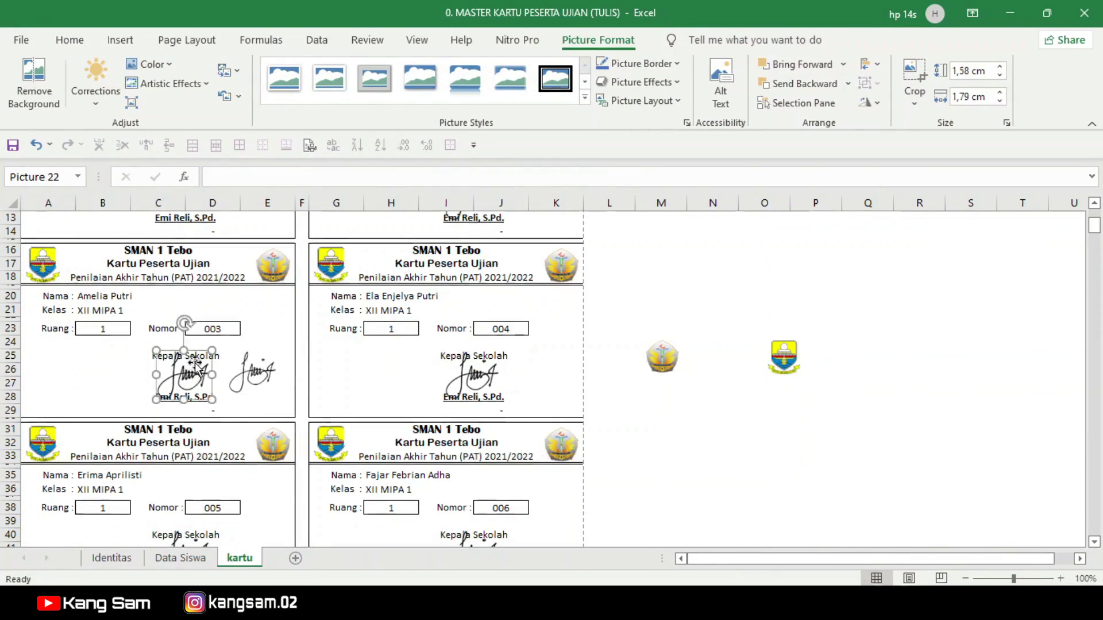
pyautogui.scroll(4, 190, 376)
pyautogui.moveTo(253, 520)
pyautogui.mouseDown()
pyautogui.moveTo(623, 331)
pyautogui.moveTo(645, 305)
pyautogui.mouseUp()
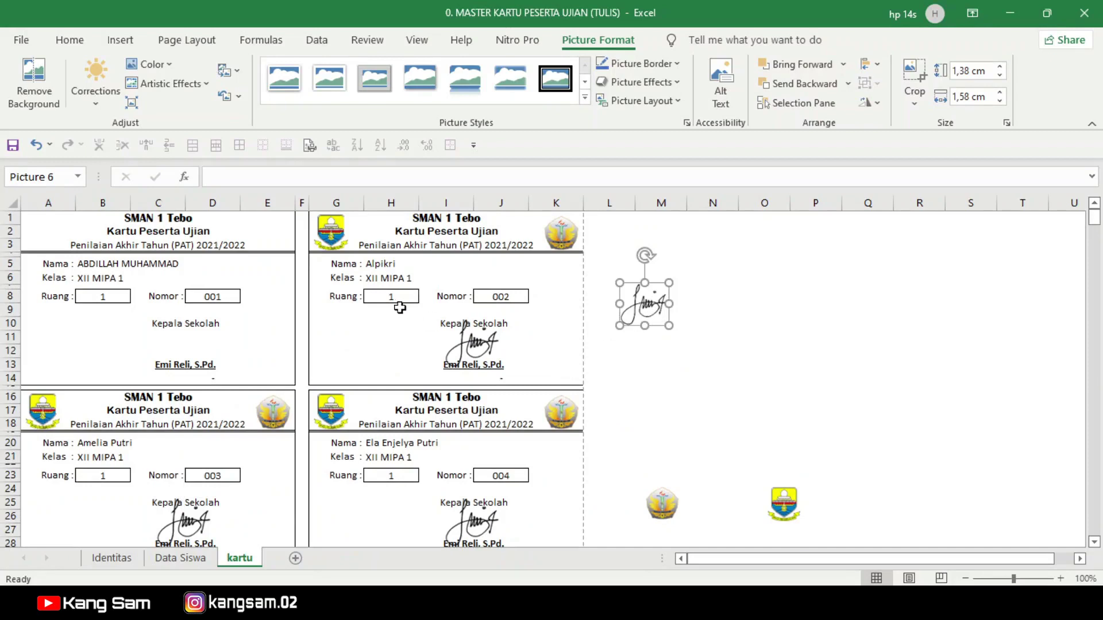
# Step: Place the Jambi logo at card 1's top-left and the SMANSA logo at its top-right
pyautogui.click(662, 504)
pyautogui.moveTo(783, 504)
pyautogui.mouseDown()
pyautogui.moveTo(202, 269)
pyautogui.moveTo(40, 217)
pyautogui.moveTo(45, 236)
pyautogui.mouseUp()
pyautogui.moveTo(661, 505); pyautogui.dragTo(270, 235)
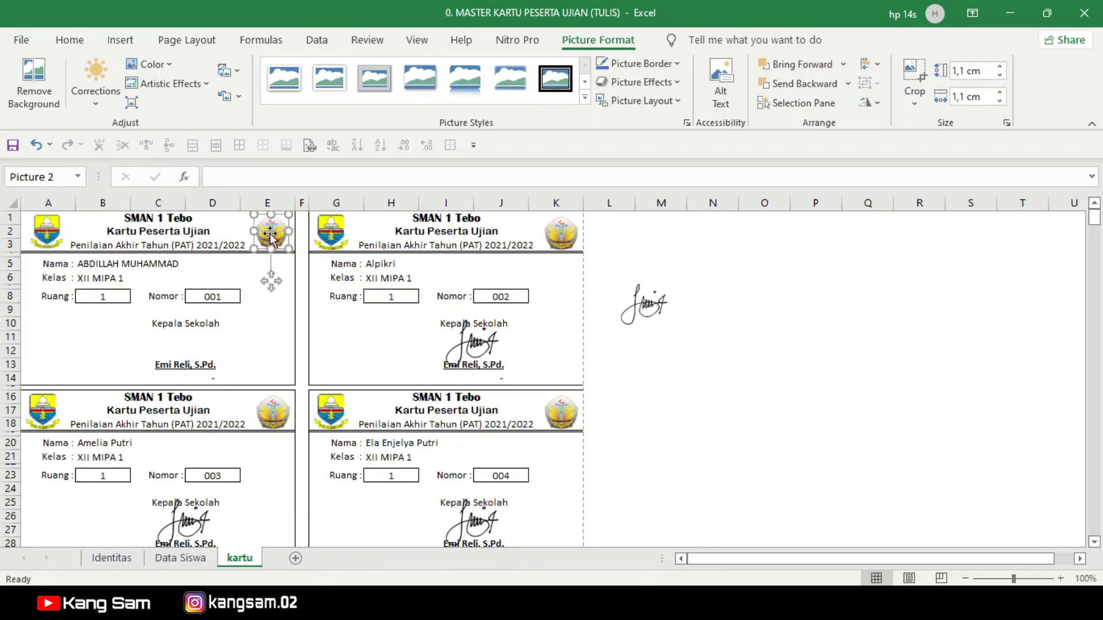
# Step: Delete the old left and right emblems from cards 2, 3 and 4
pyautogui.click(343, 237)
pyautogui.press('Delete')
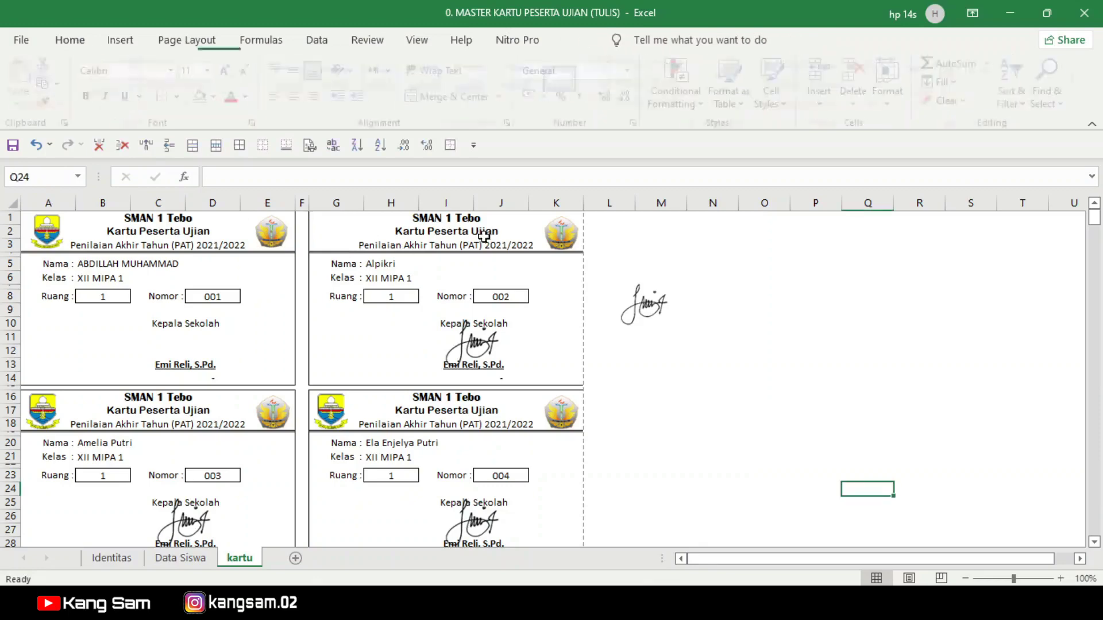
pyautogui.click(330, 409)
pyautogui.press('Delete')
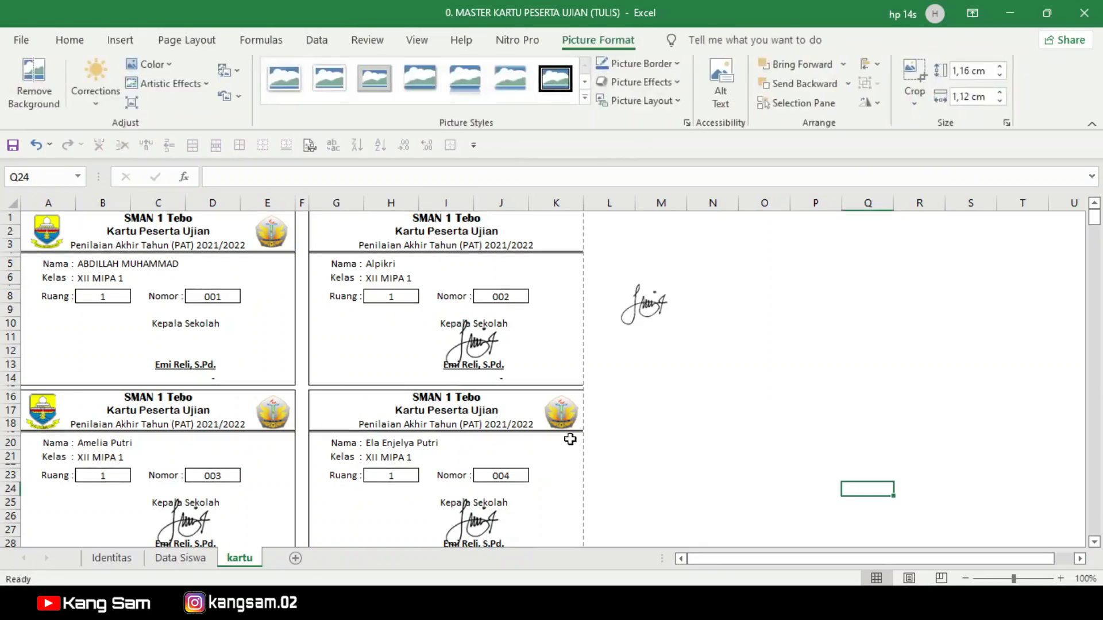
pyautogui.click(561, 416)
pyautogui.press('Delete')
pyautogui.click(273, 412)
pyautogui.press('Delete')
pyautogui.click(55, 413)
pyautogui.press('Delete')
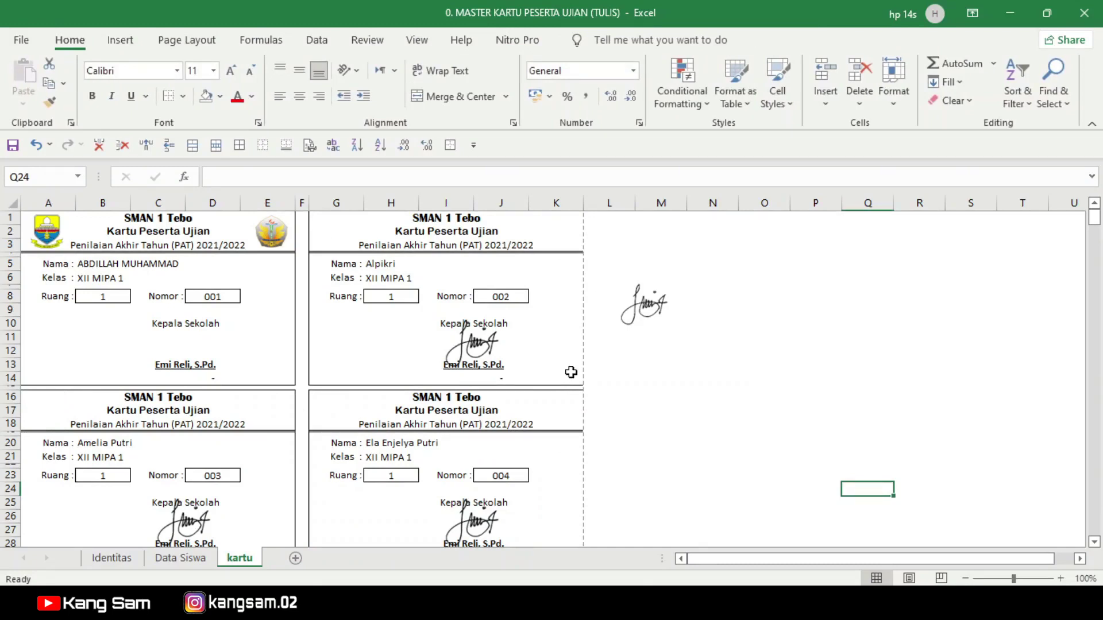
pyautogui.click(652, 310)
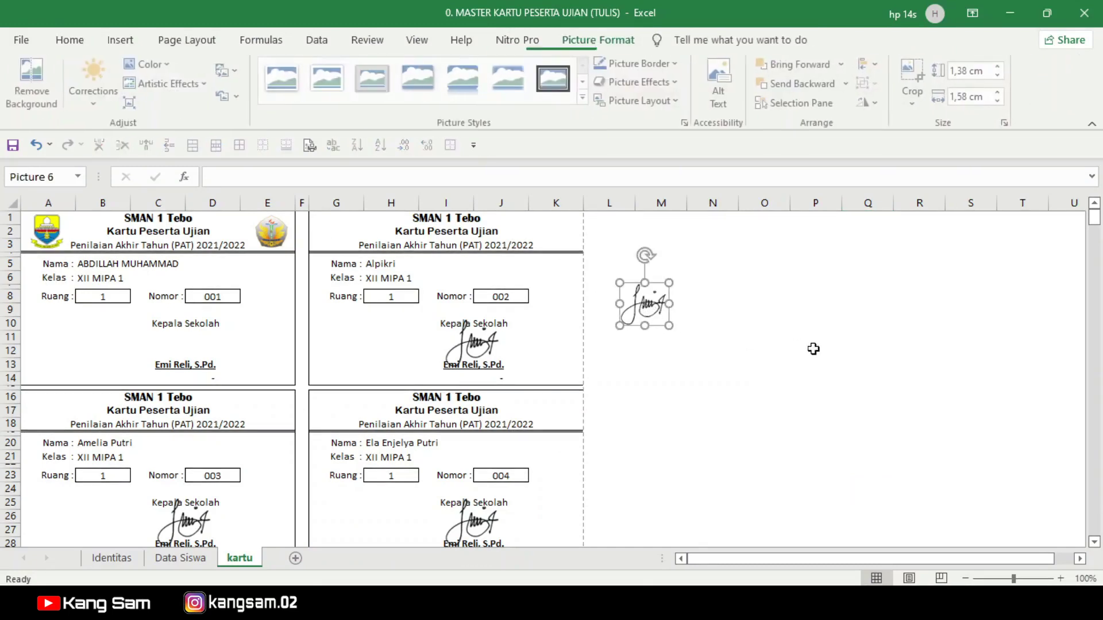
pyautogui.click(795, 347)
pyautogui.click(751, 307)
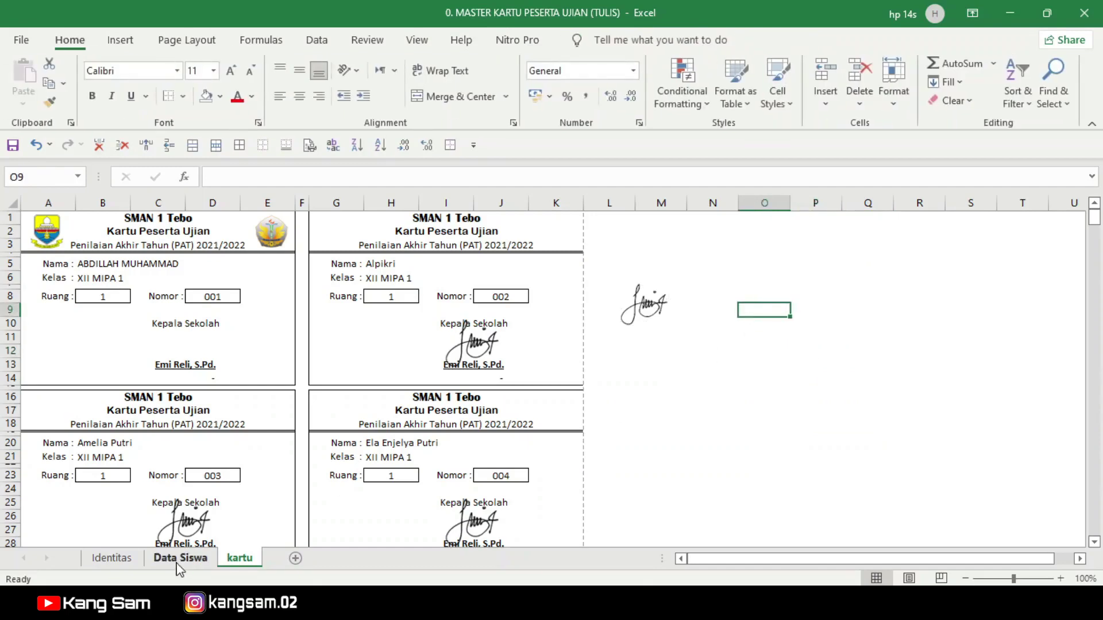
pyautogui.click(118, 565)
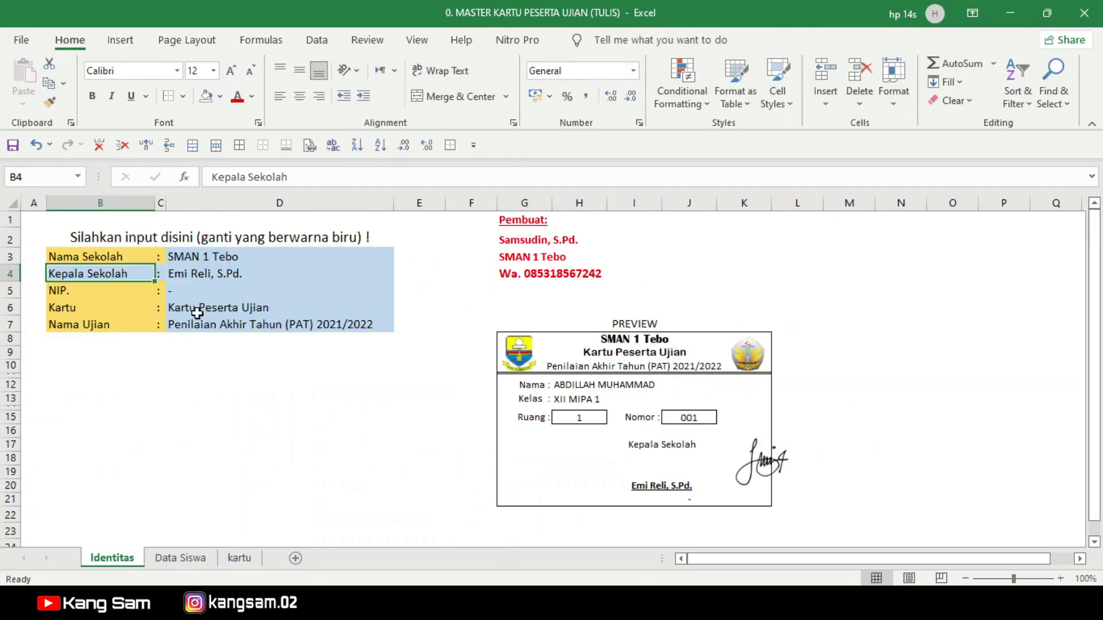
pyautogui.click(184, 565)
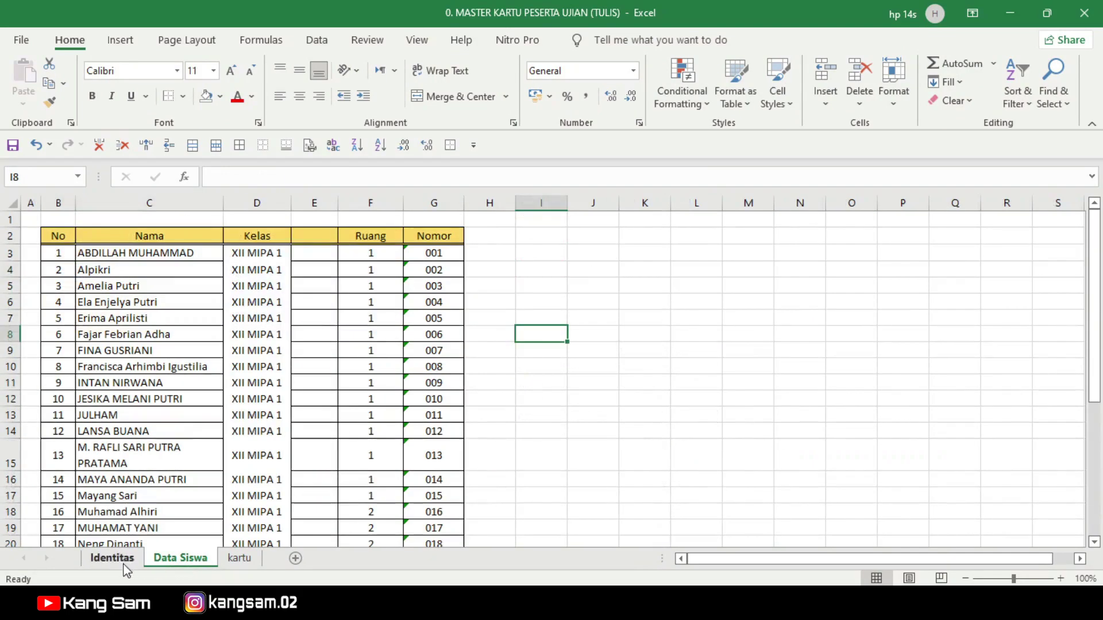
pyautogui.click(116, 562)
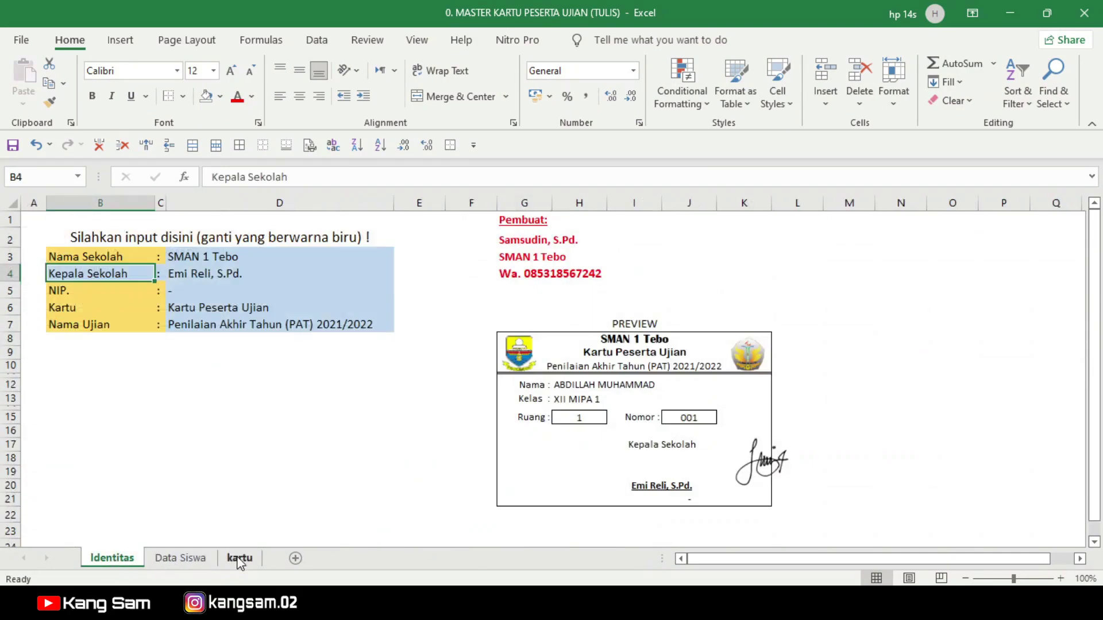
pyautogui.click(240, 562)
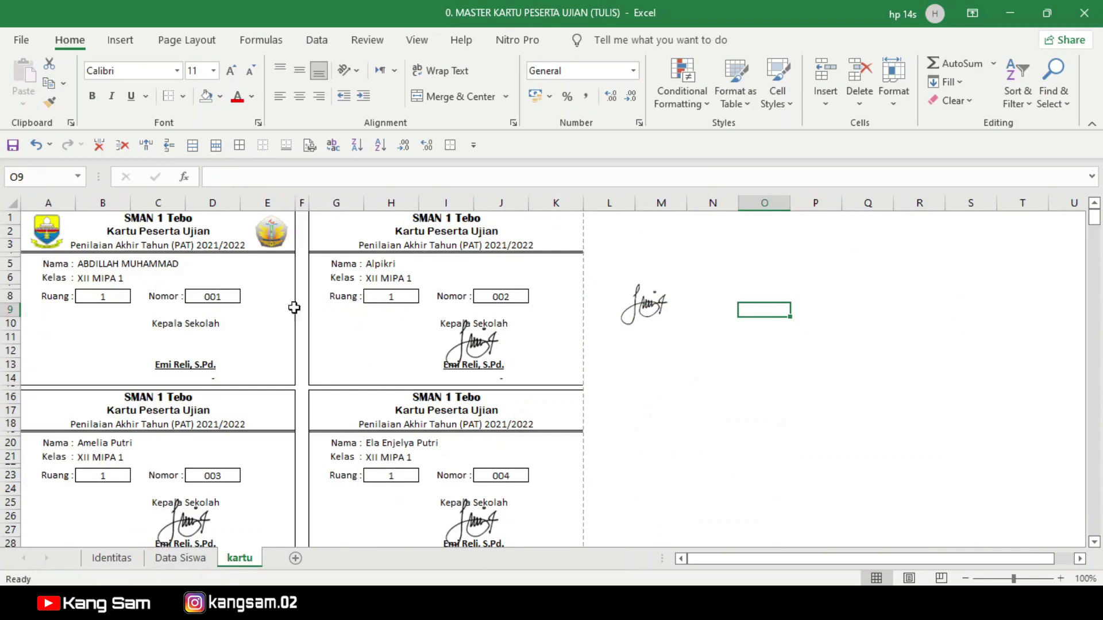
# Step: Move the signature onto card 1 above the principal's name and copy both logos with it
pyautogui.moveTo(658, 304)
pyautogui.mouseDown()
pyautogui.moveTo(390, 350)
pyautogui.moveTo(195, 346)
pyautogui.mouseUp()
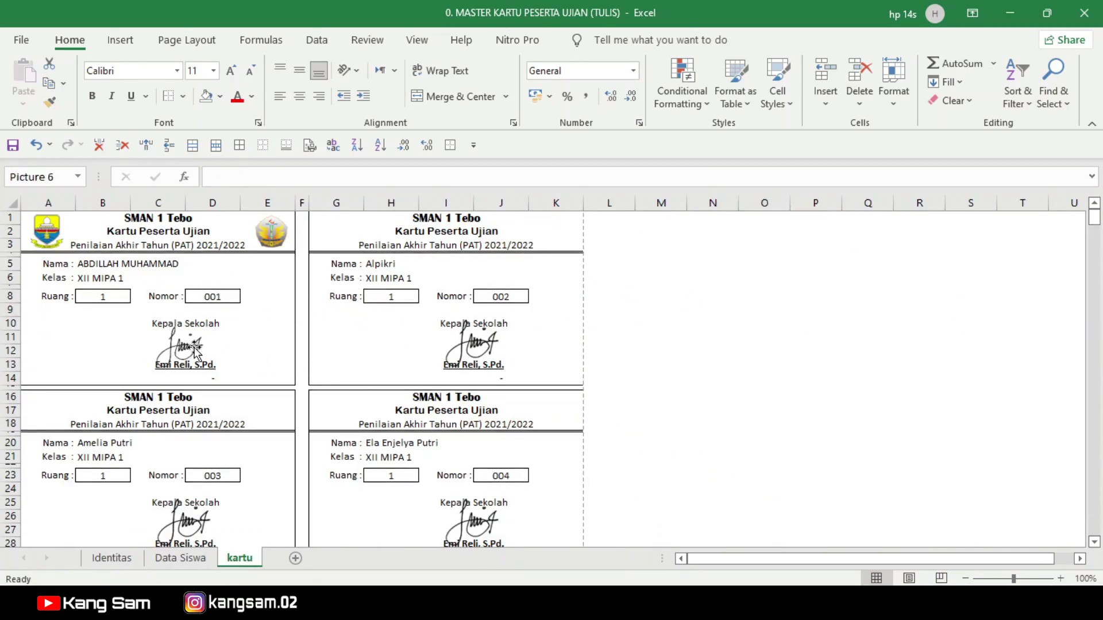
pyautogui.click(53, 232)
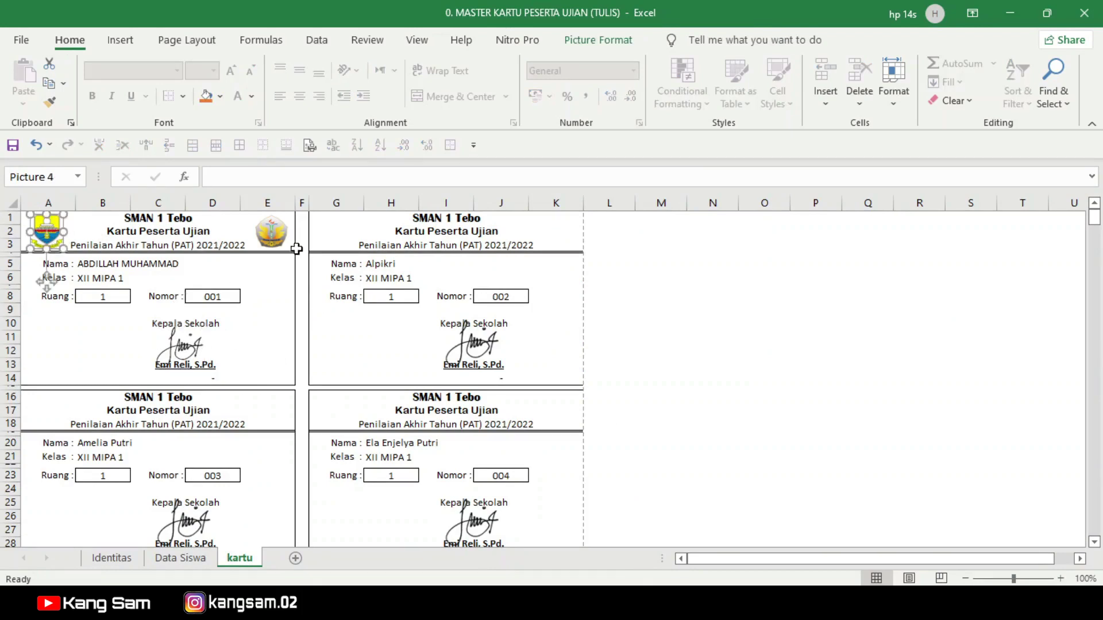
pyautogui.keyDown('ctrl'); pyautogui.click(271, 232); pyautogui.keyUp('ctrl')
pyautogui.keyDown('ctrl'); pyautogui.click(181, 347); pyautogui.keyUp('ctrl')
pyautogui.hotkey('ctrl', 'c')
# Step: Paste and align the logos and signature on cards two, three and four
pyautogui.click(354, 231)
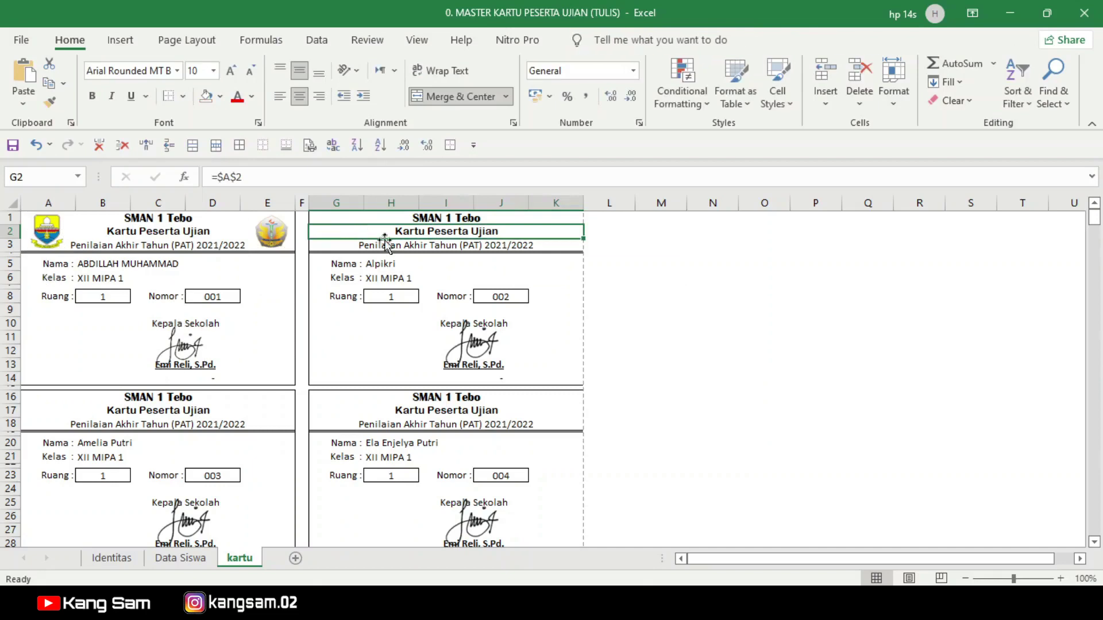
pyautogui.hotkey('ctrl', 'v')
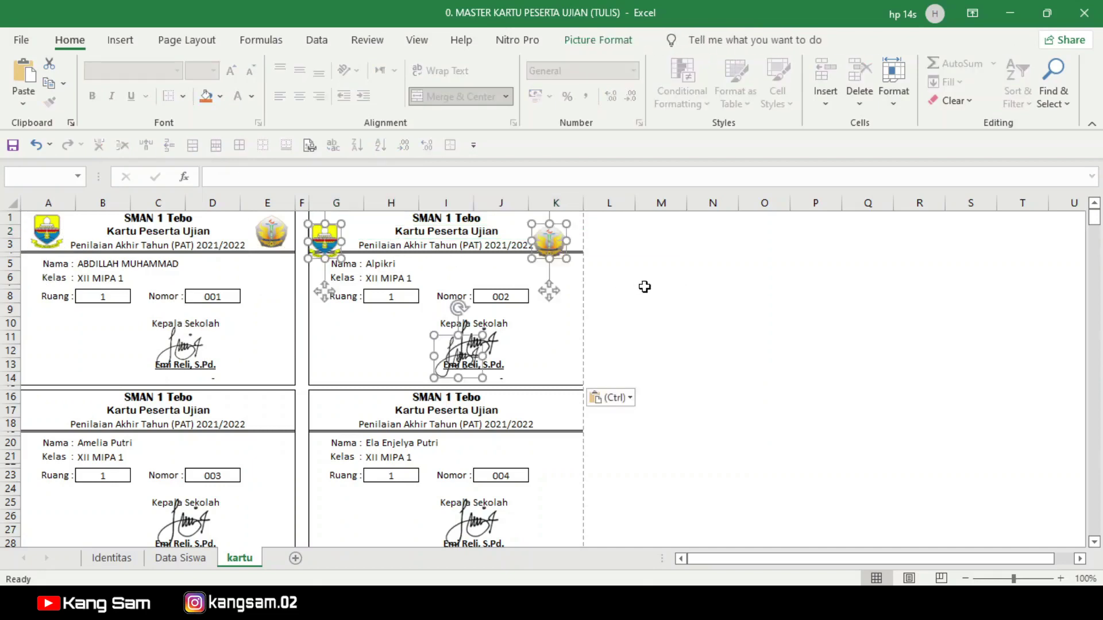
pyautogui.moveTo(462, 359); pyautogui.dragTo(474, 350)
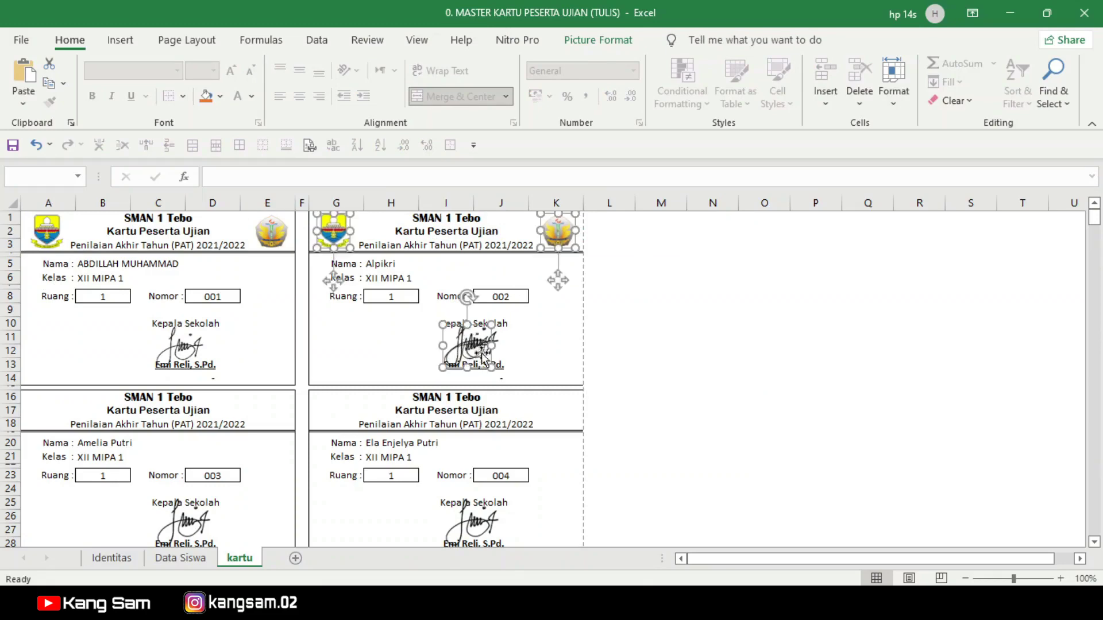
pyautogui.scroll(-2, 190, 397)
pyautogui.click(40, 336)
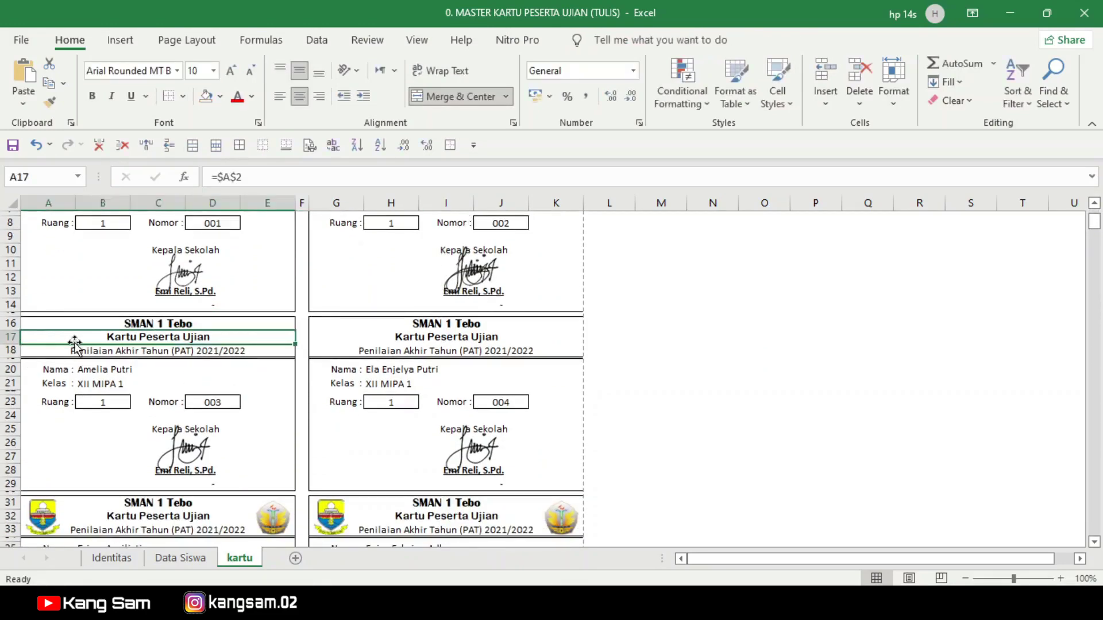
pyautogui.hotkey('ctrl', 'v')
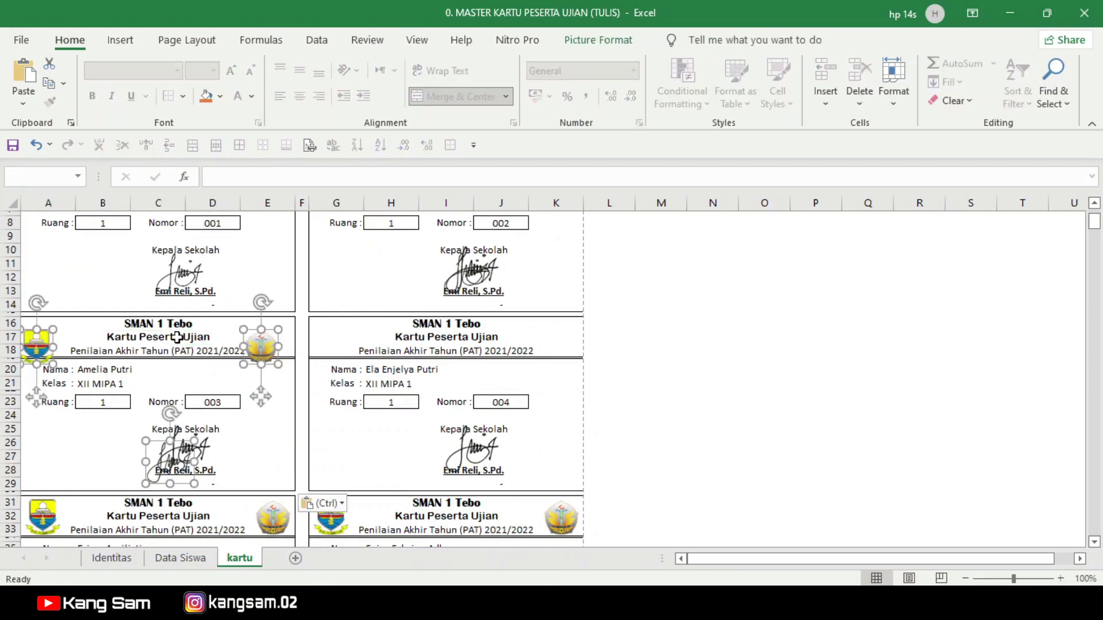
pyautogui.moveTo(172, 471); pyautogui.dragTo(179, 458)
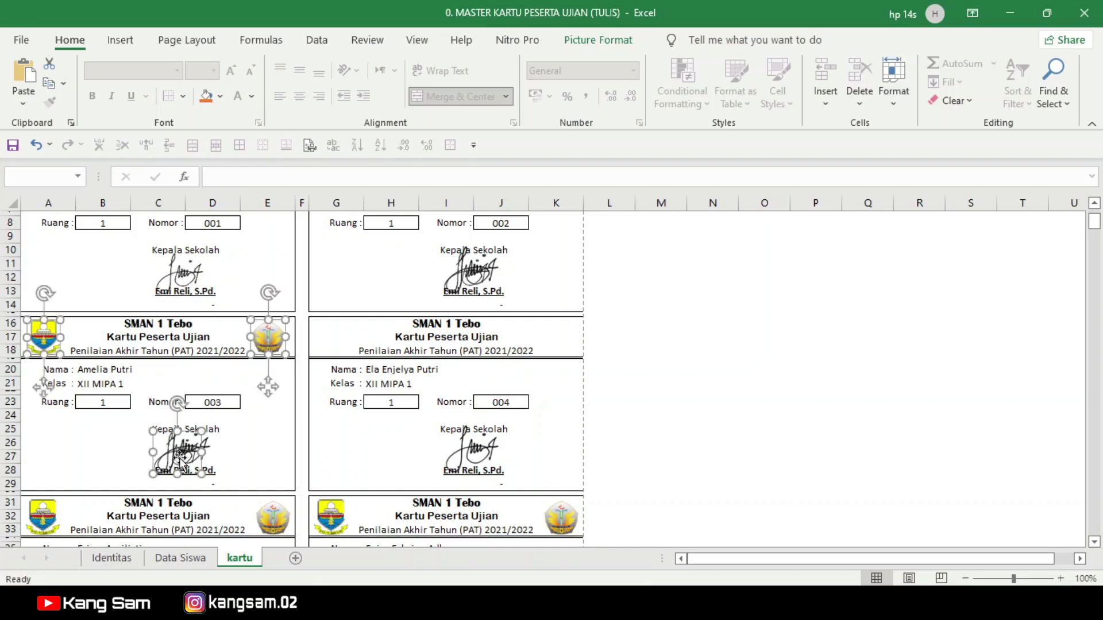
pyautogui.click(345, 332)
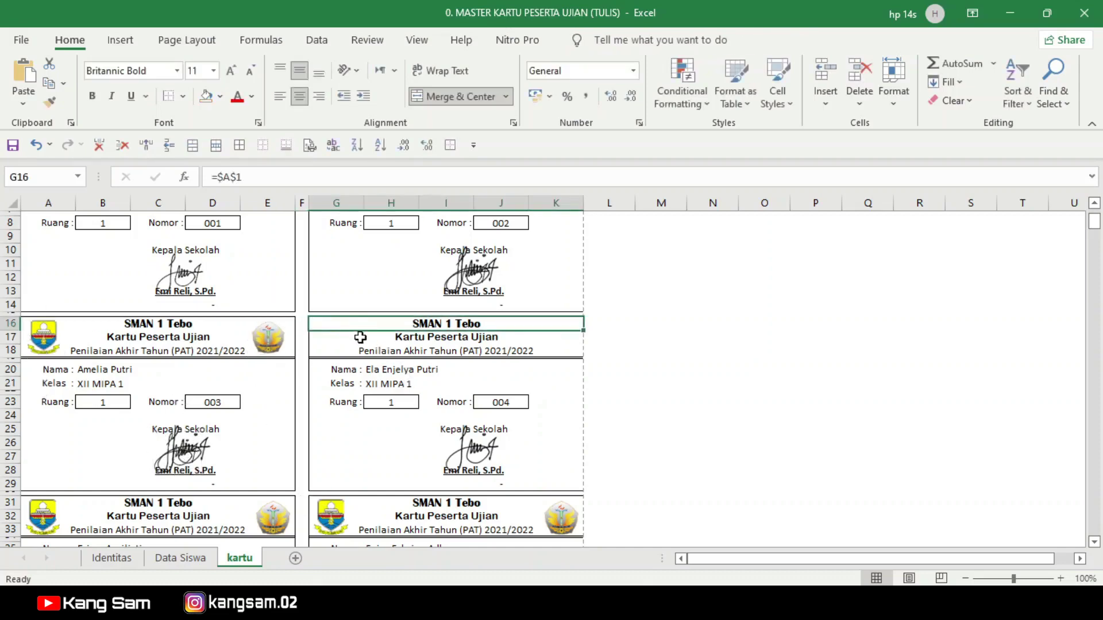
pyautogui.hotkey('ctrl', 'v')
pyautogui.moveTo(461, 459); pyautogui.dragTo(473, 456)
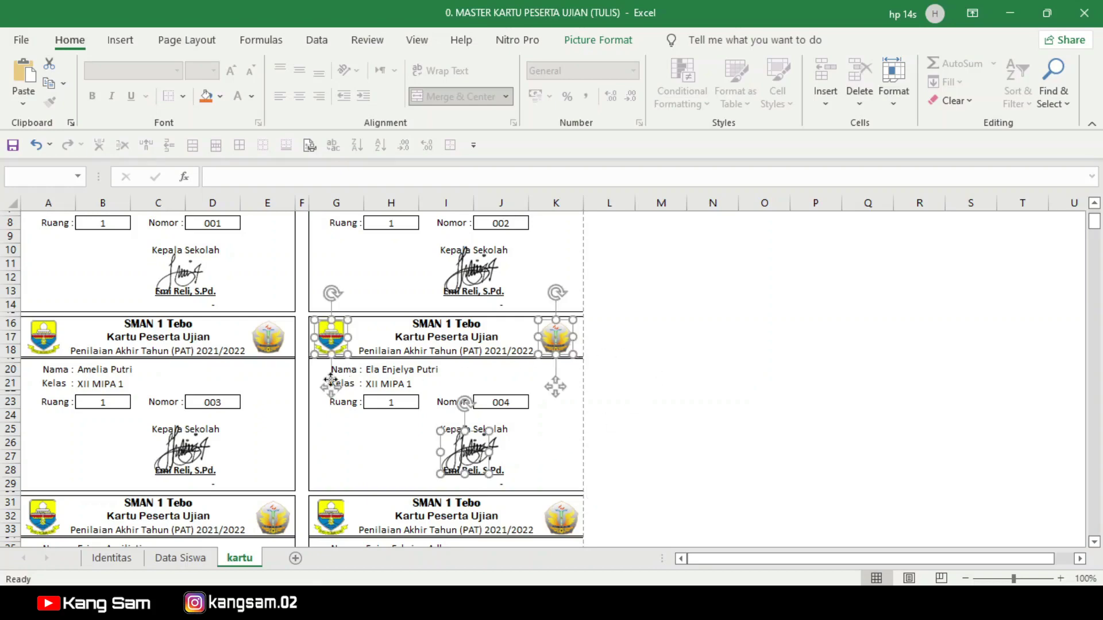
# Step: Delete the old logos and signature from the right-hand card at row 209
pyautogui.scroll(-20, 253, 418)
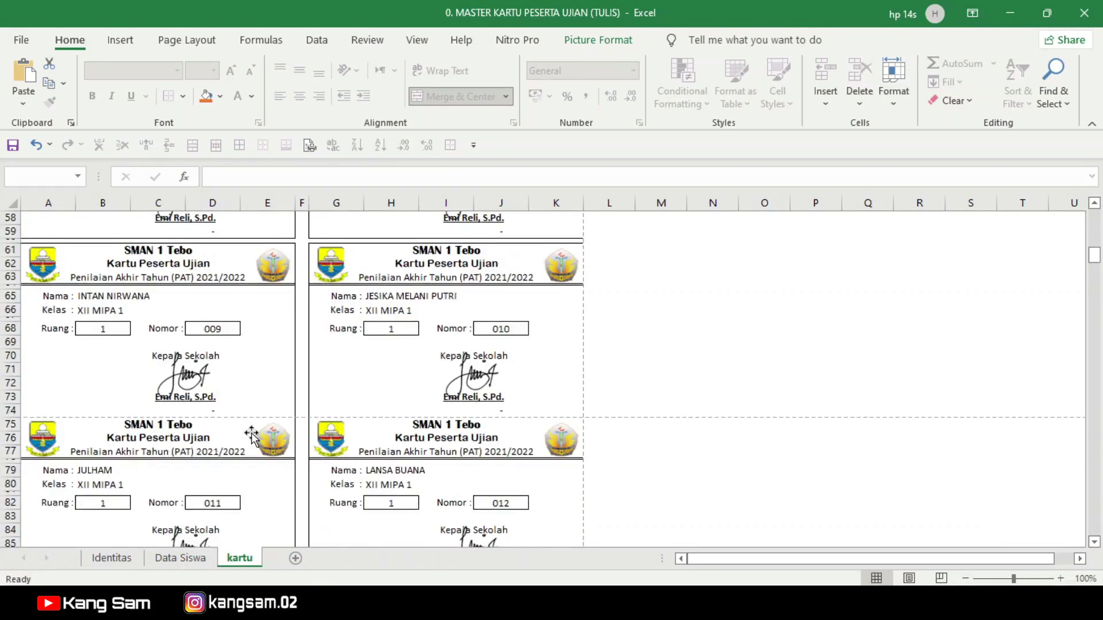
pyautogui.scroll(-20, 252, 437)
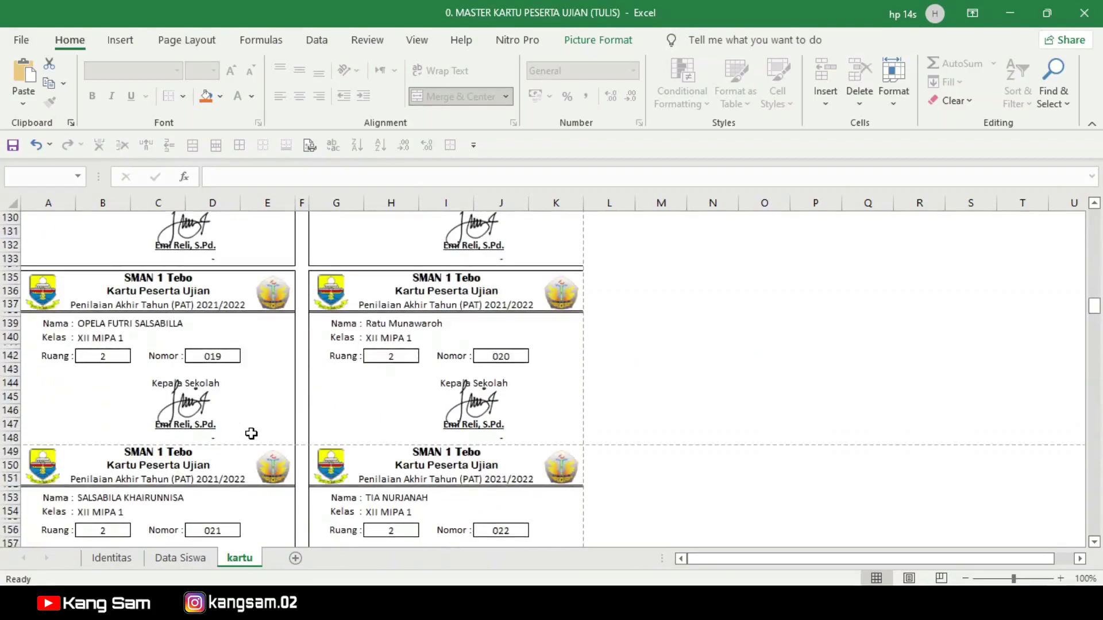
pyautogui.scroll(-16, 251, 435)
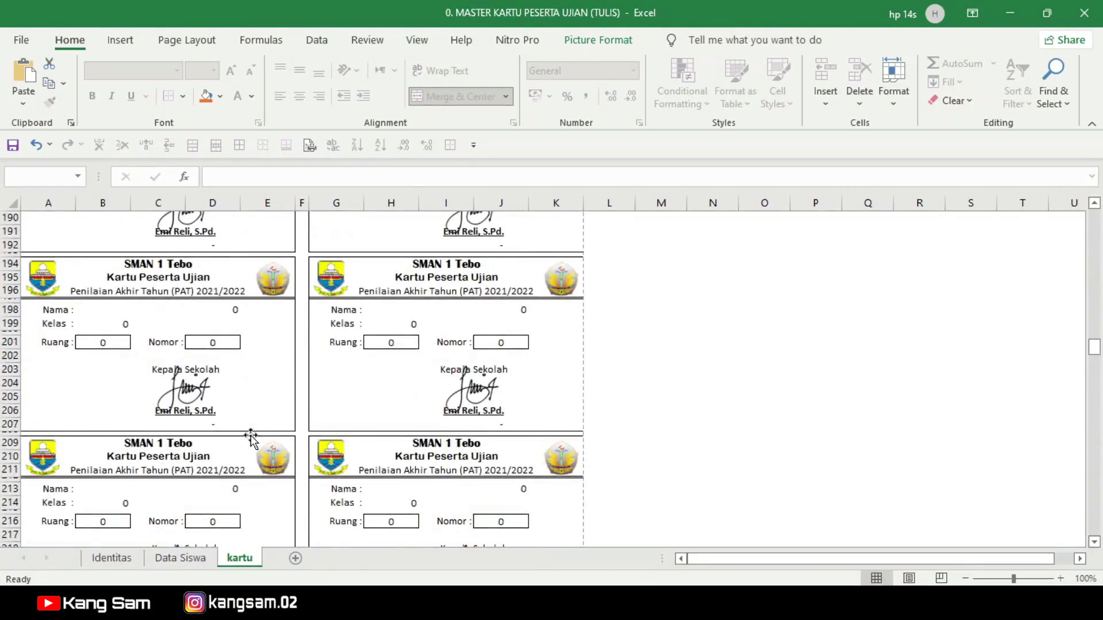
pyautogui.scroll(-4, 251, 437)
pyautogui.scroll(1, 248, 439)
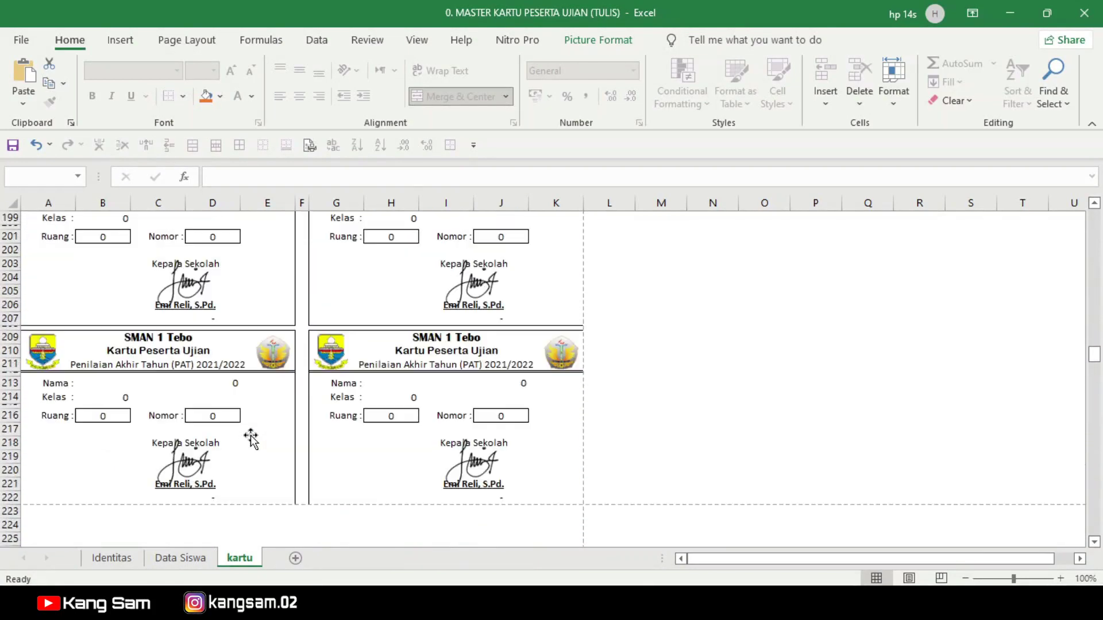
pyautogui.click(331, 348)
pyautogui.press('Delete')
pyautogui.click(552, 362)
pyautogui.press('Delete')
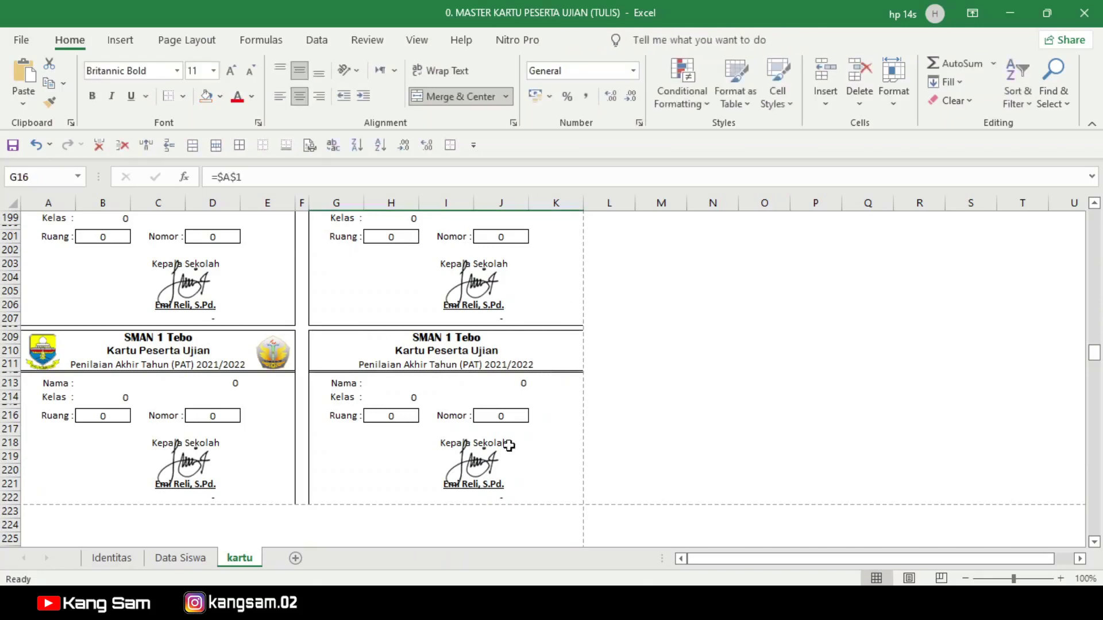
pyautogui.click(482, 473)
pyautogui.press('Delete')
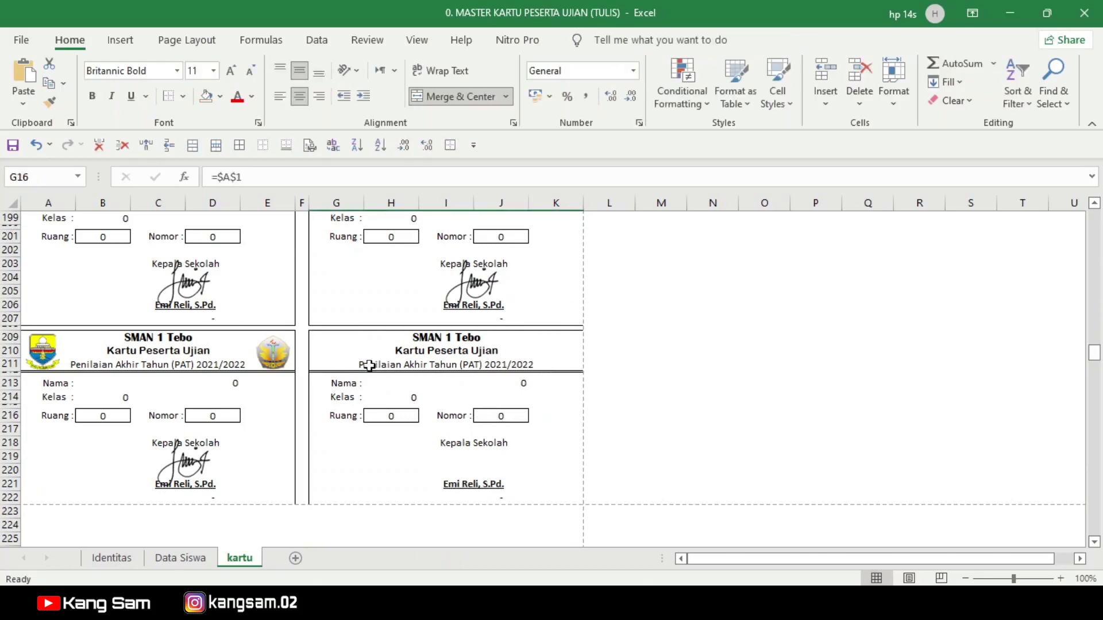
# Step: Paste fresh logos and signature at G209, align them and check each picture
pyautogui.click(379, 365)
pyautogui.hotkey('ctrl', 'v')
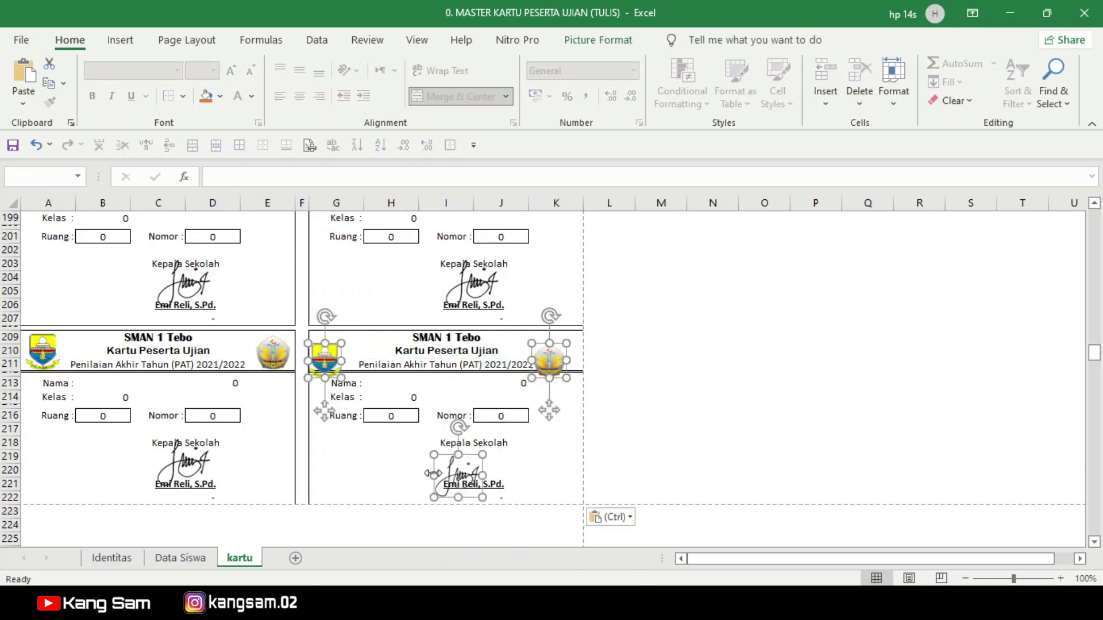
pyautogui.moveTo(458, 478); pyautogui.dragTo(466, 470)
pyautogui.click(665, 426)
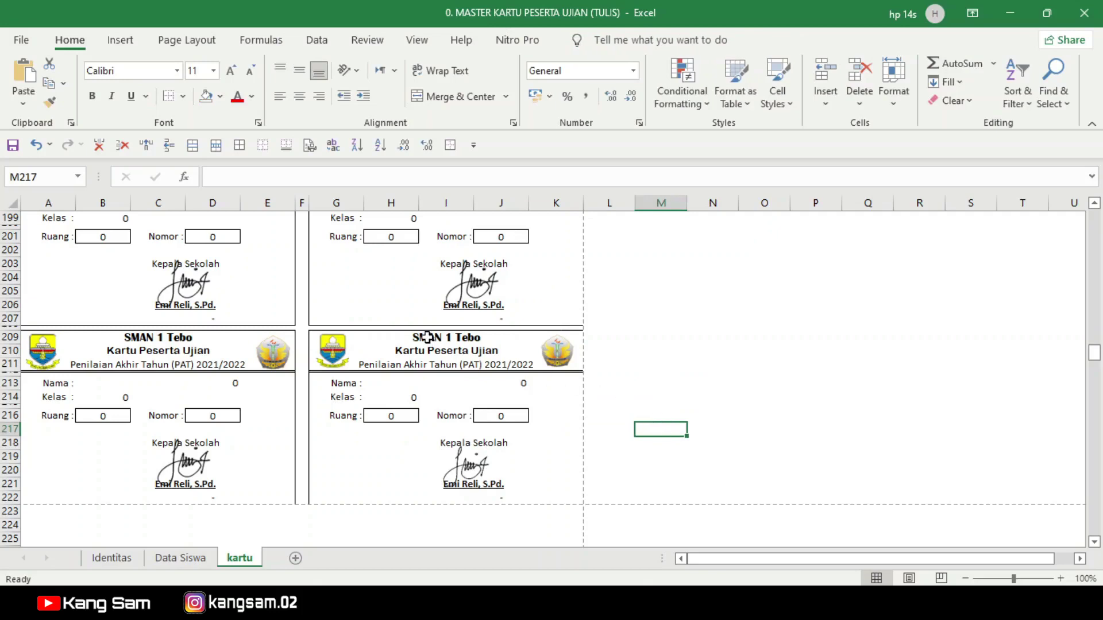
pyautogui.click(334, 352)
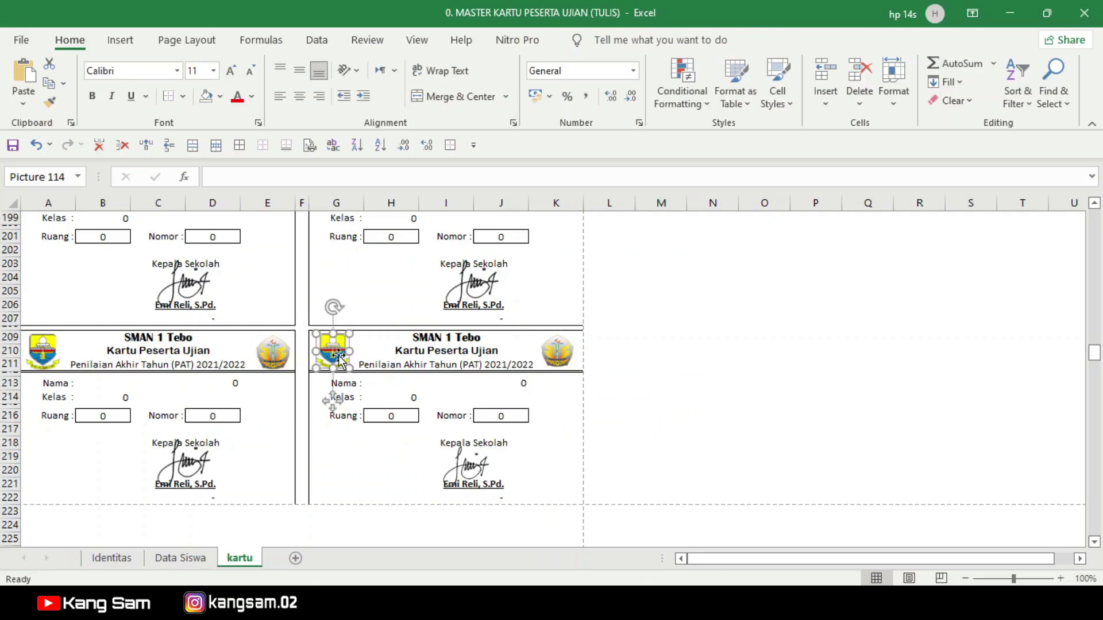
pyautogui.click(558, 350)
pyautogui.click(497, 451)
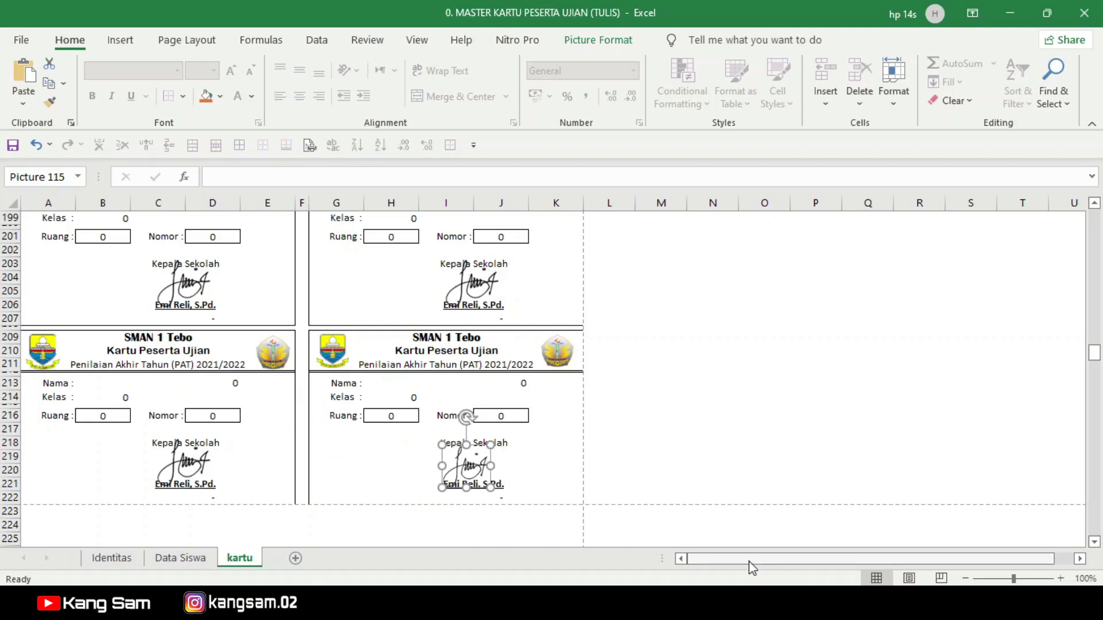
pyautogui.click(103, 560)
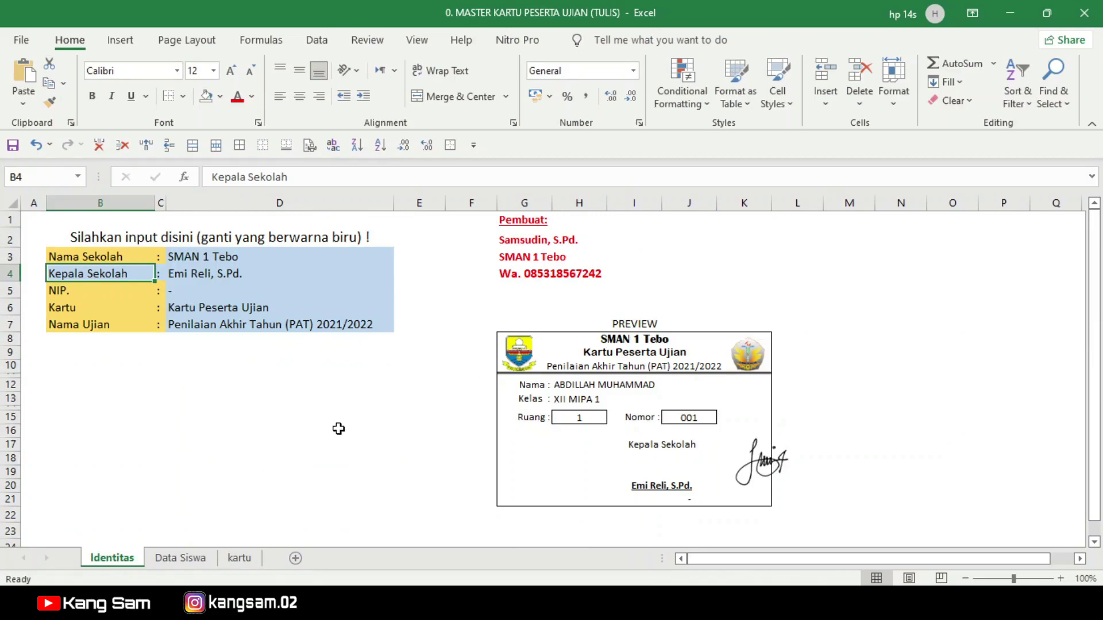
# Step: Bring the MASTER KARTU workbook window forward and show its kartu sheet
pyautogui.moveTo(665, 603)
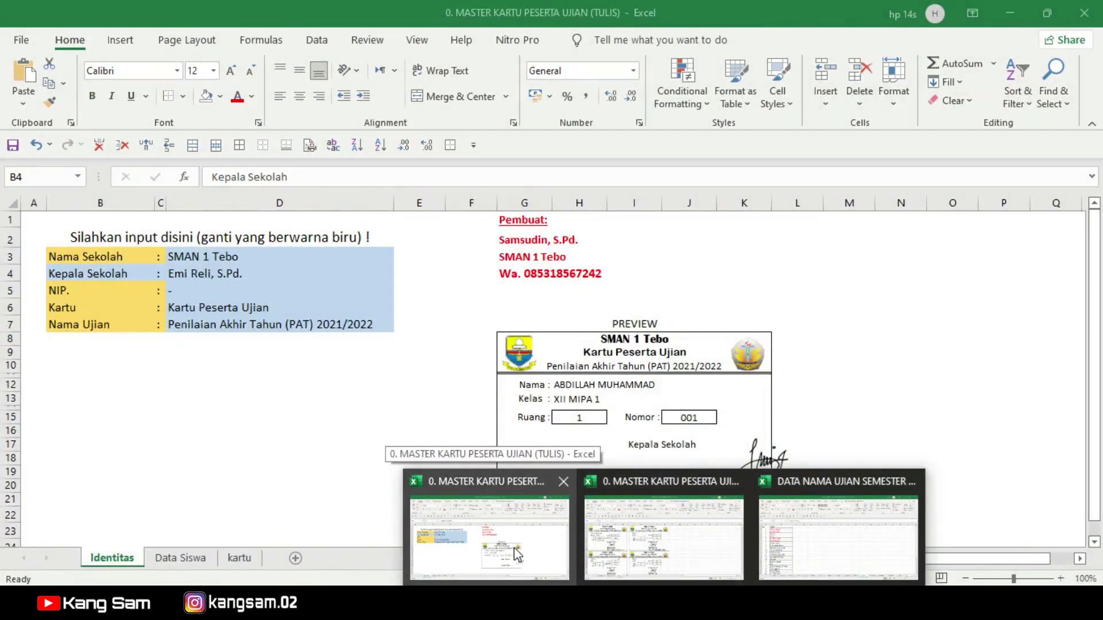
pyautogui.click(513, 554)
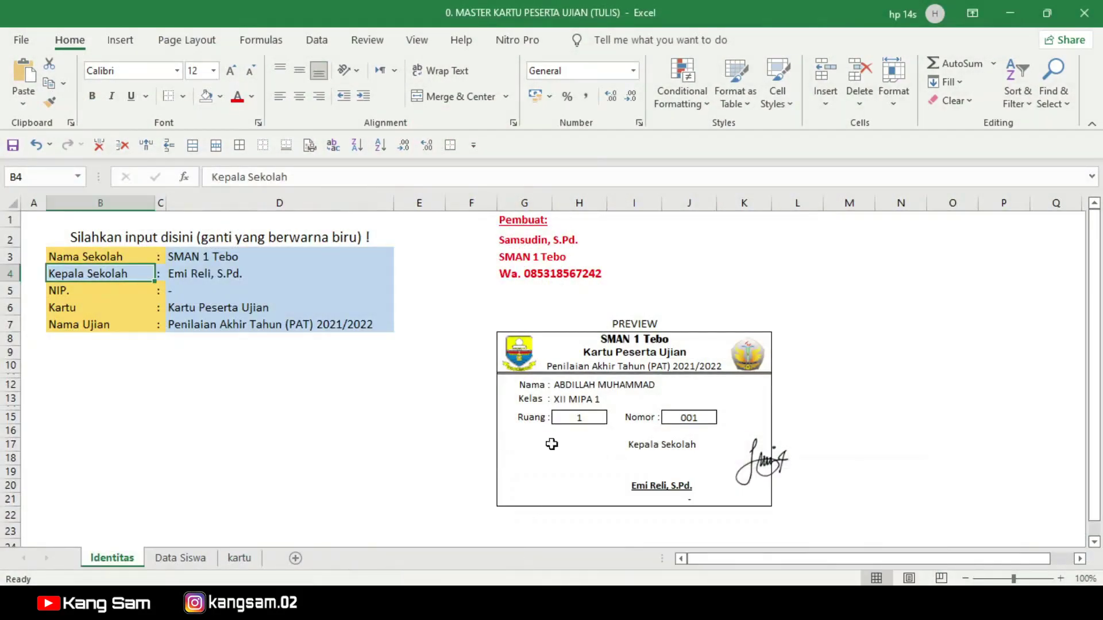
pyautogui.click(233, 563)
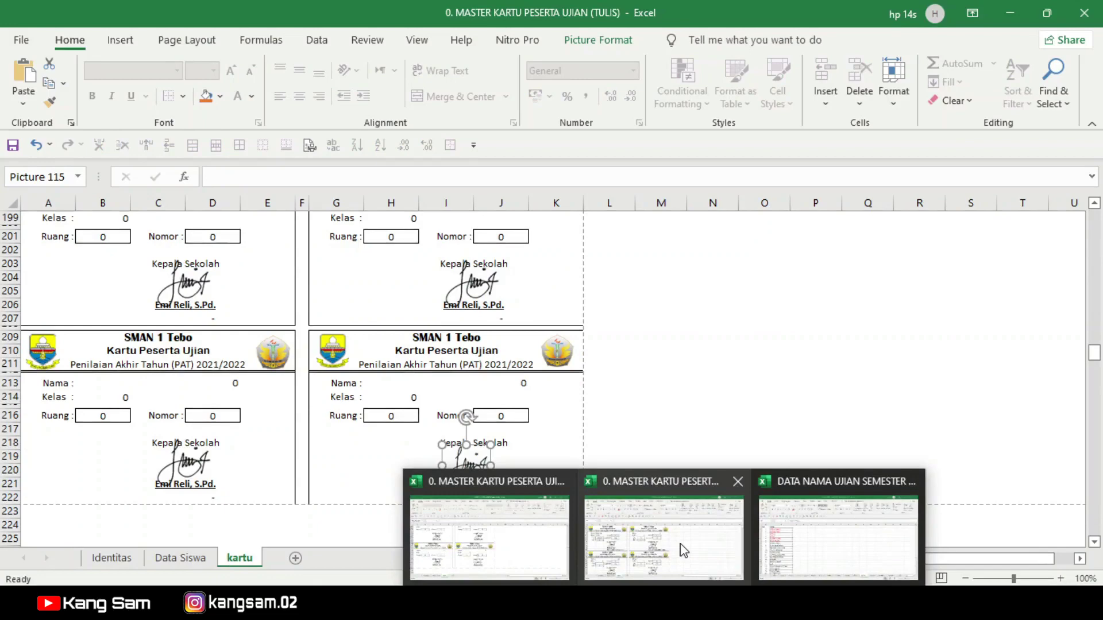
# Step: In the MASTER KARTU workbook, clear the sample student's row 3 on Data Siswa
pyautogui.click(684, 550)
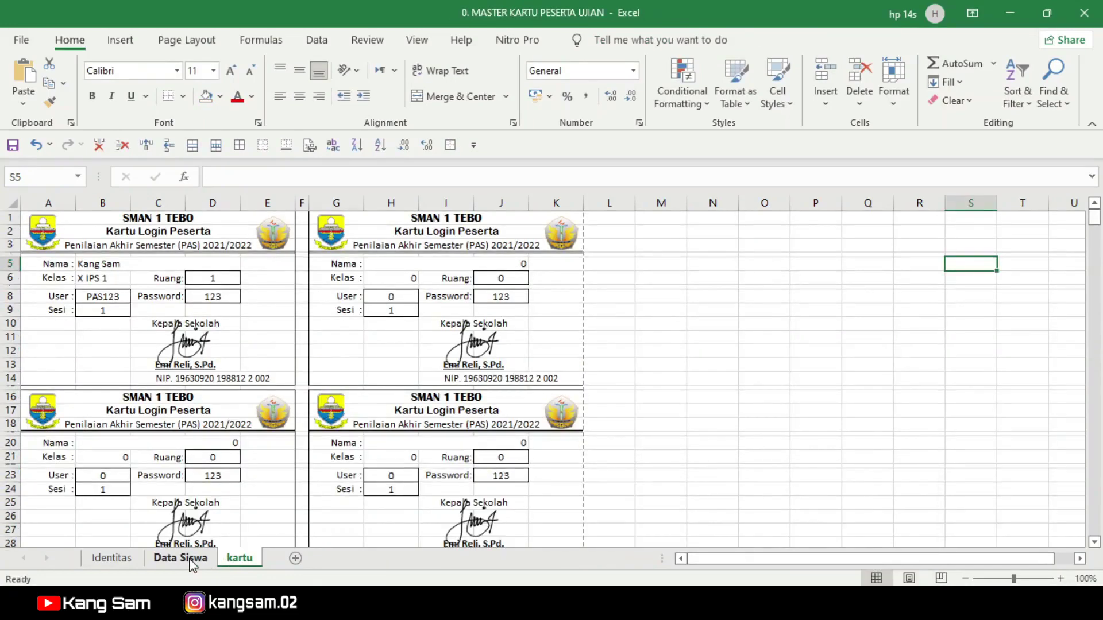
pyautogui.click(152, 564)
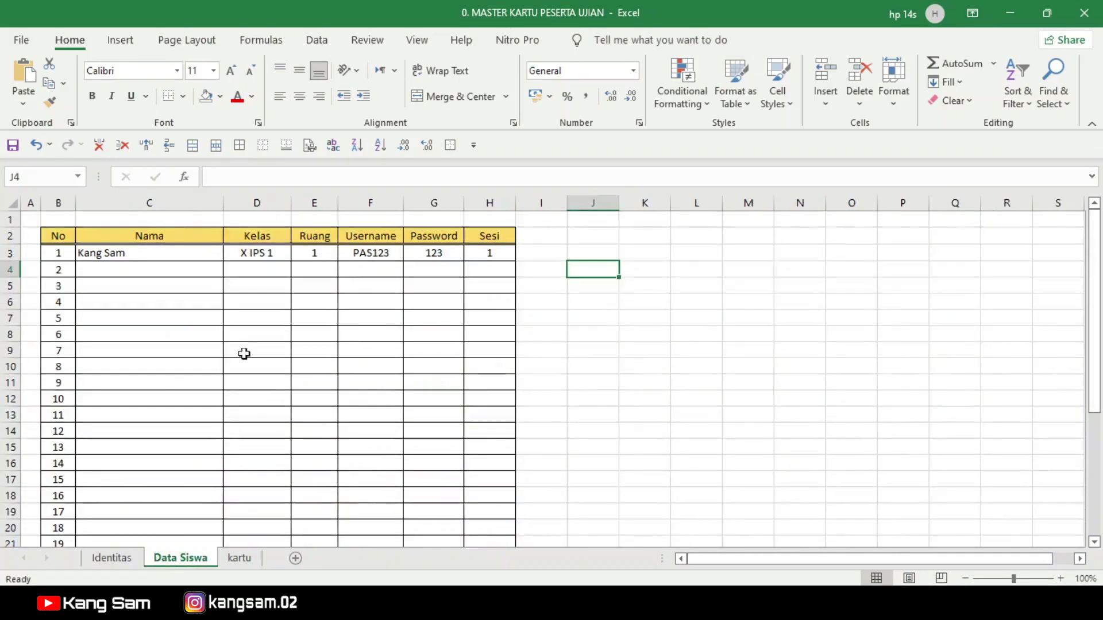
pyautogui.moveTo(146, 253); pyautogui.dragTo(475, 256)
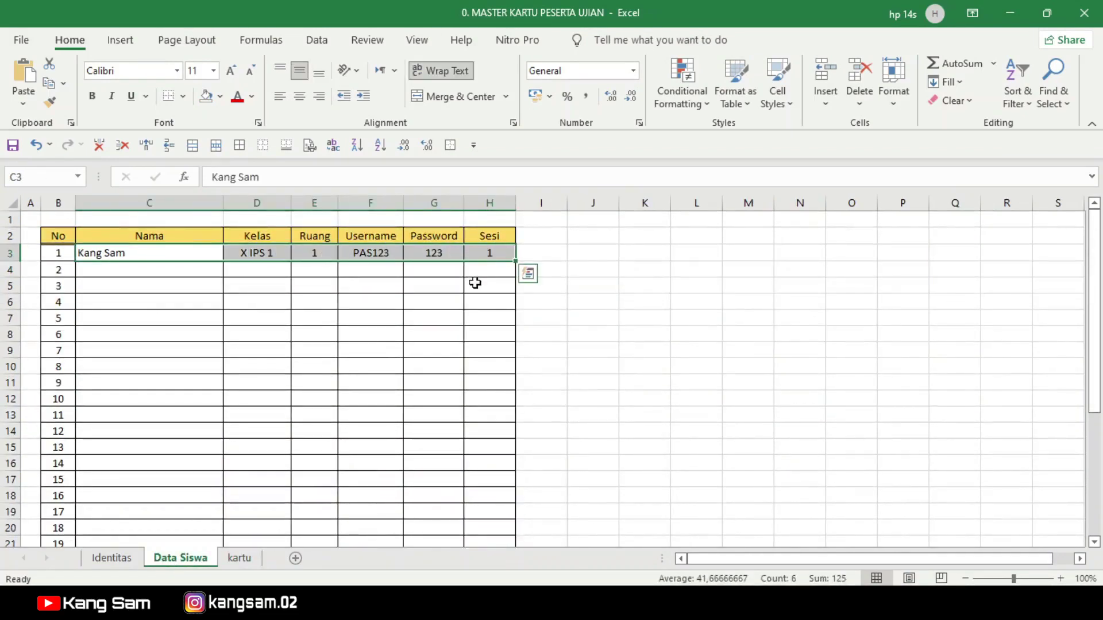
pyautogui.press('Delete')
# Step: Empty the Identitas inputs D3:D7 and the Kepala Sekolah label in B4
pyautogui.click(116, 558)
pyautogui.moveTo(233, 255); pyautogui.dragTo(241, 320)
pyautogui.press('Delete')
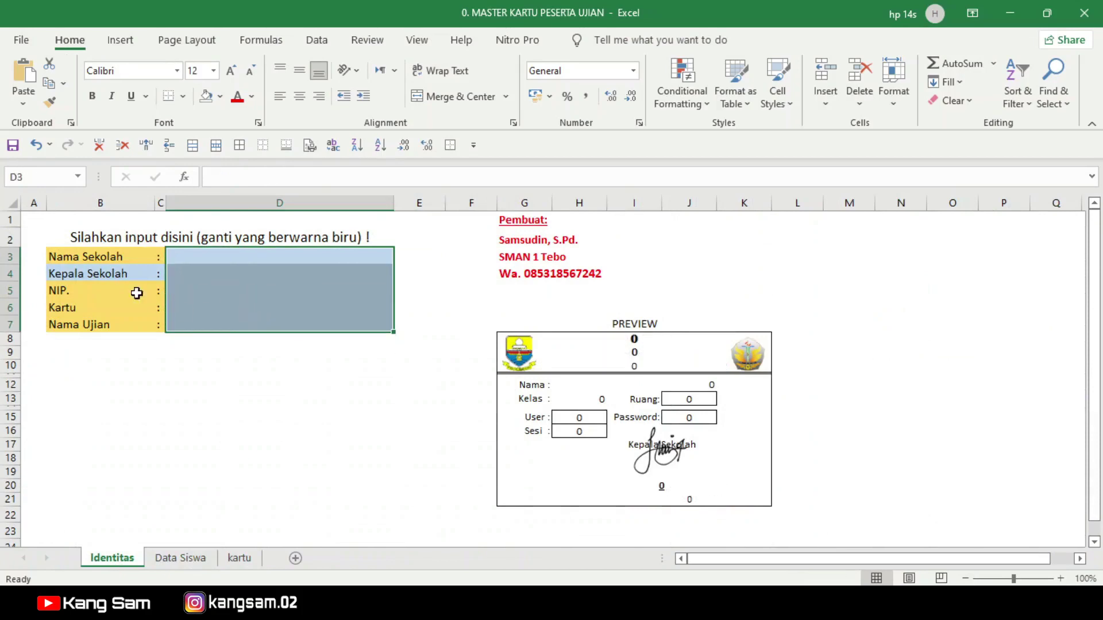
pyautogui.click(109, 274)
pyautogui.press('Delete')
pyautogui.click(256, 432)
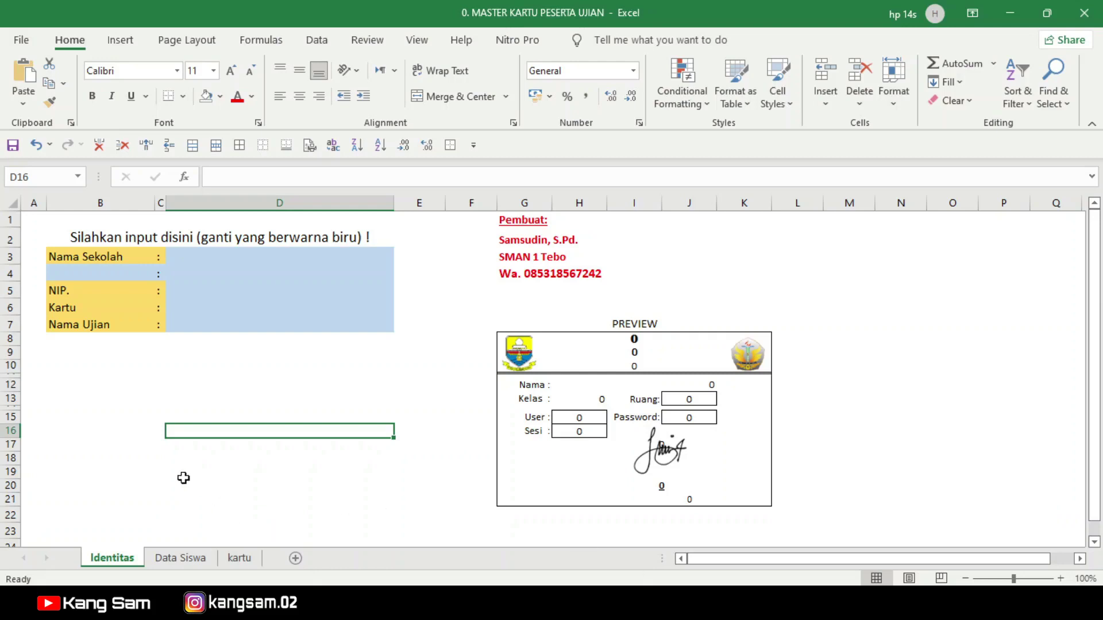
pyautogui.click(187, 257)
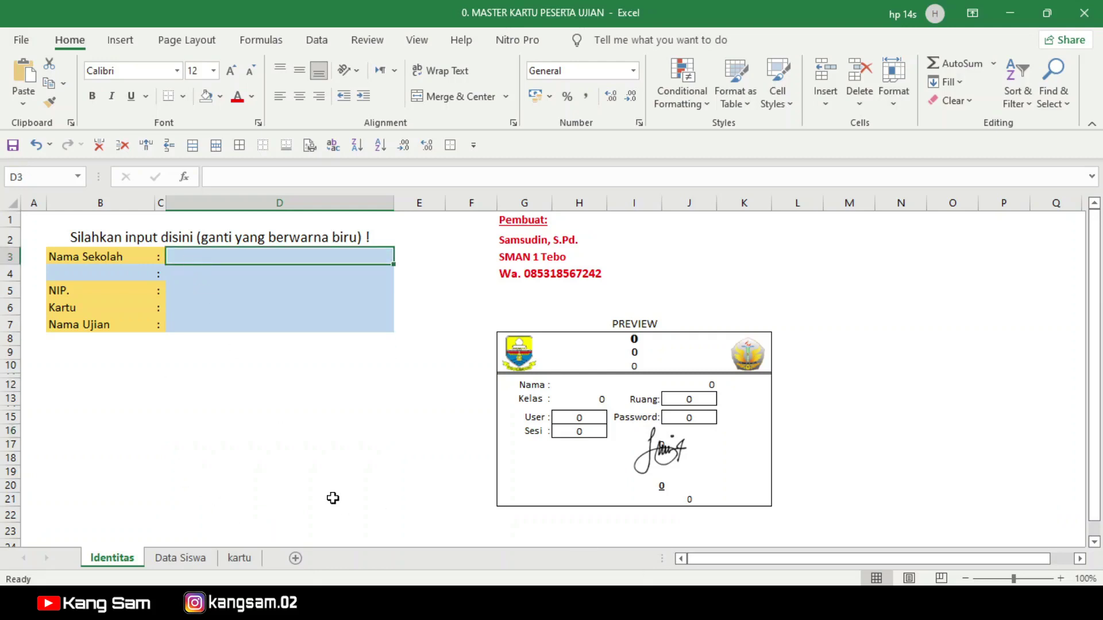
# Step: Enter SMAN 1 Tebo as the school name and Panitia Ujian as the signer label in B4
pyautogui.write('SMAN 1 Tebo')
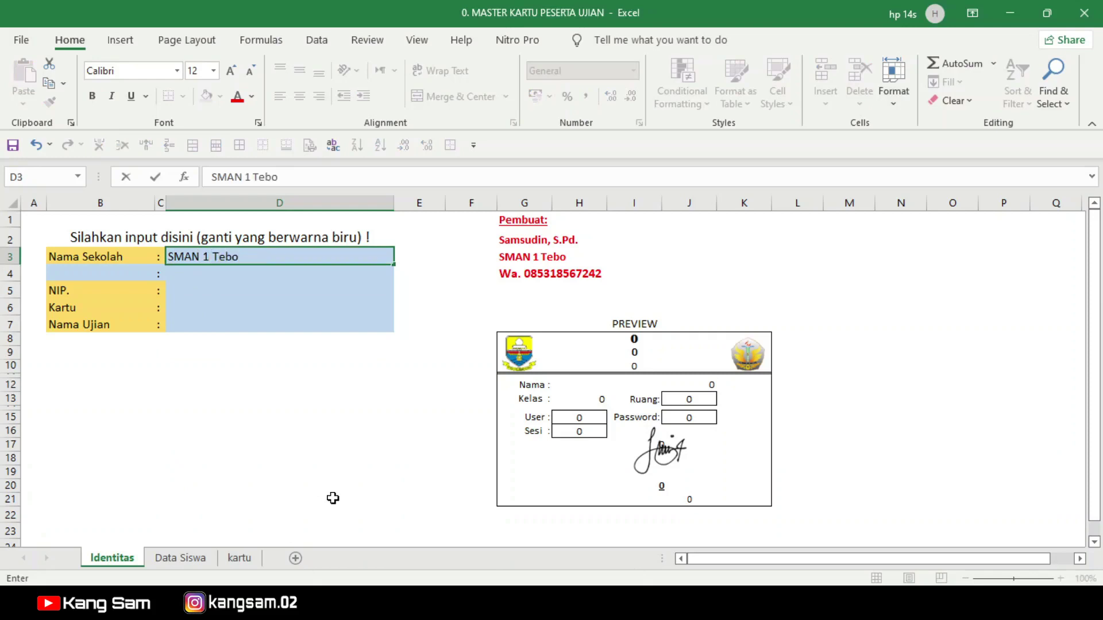
pyautogui.press('Return')
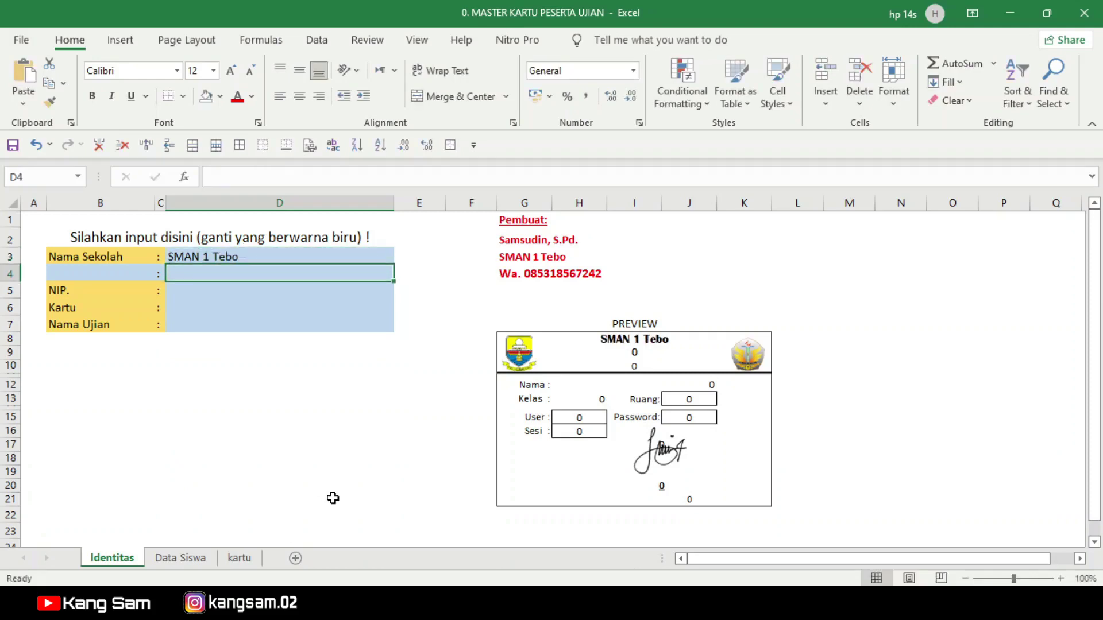
pyautogui.press('Left')
pyautogui.press('Left')
pyautogui.write('P')
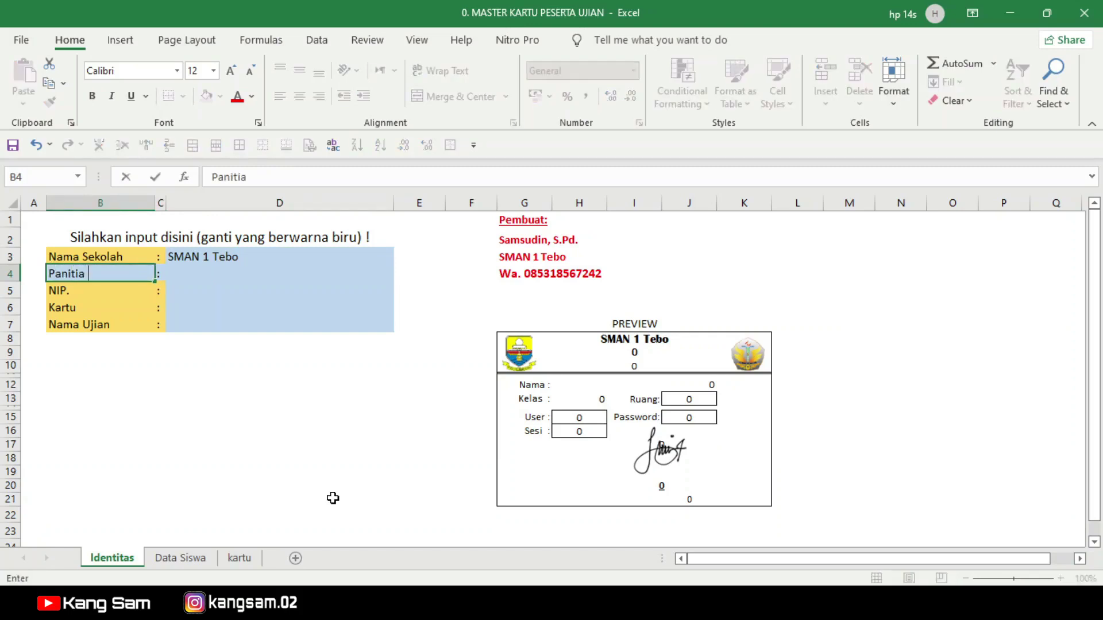
pyautogui.press('Right')
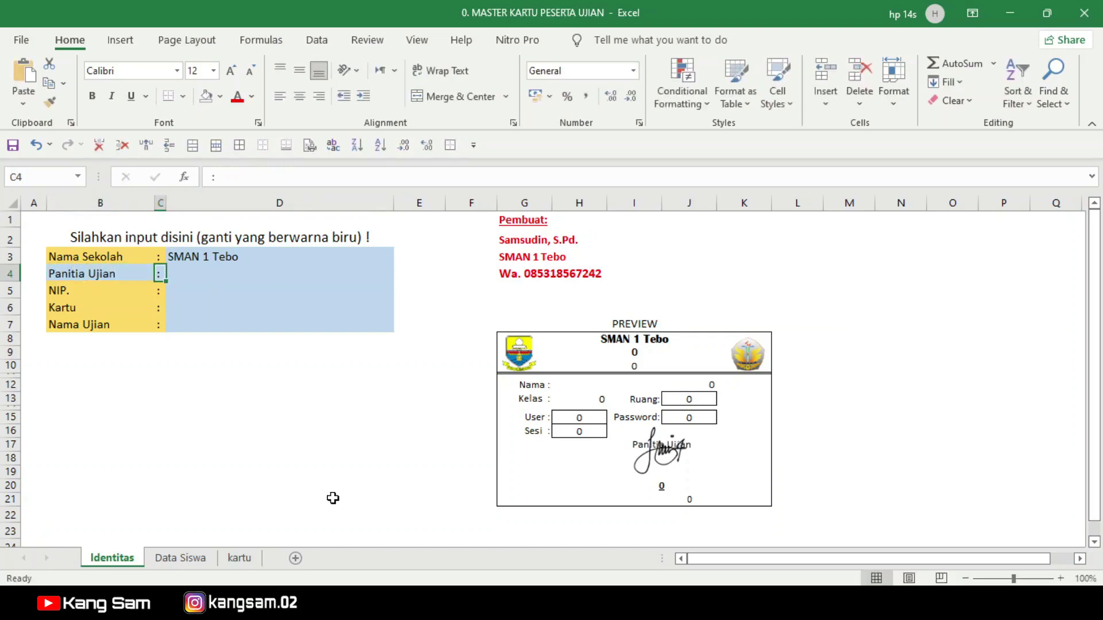
pyautogui.press('Right')
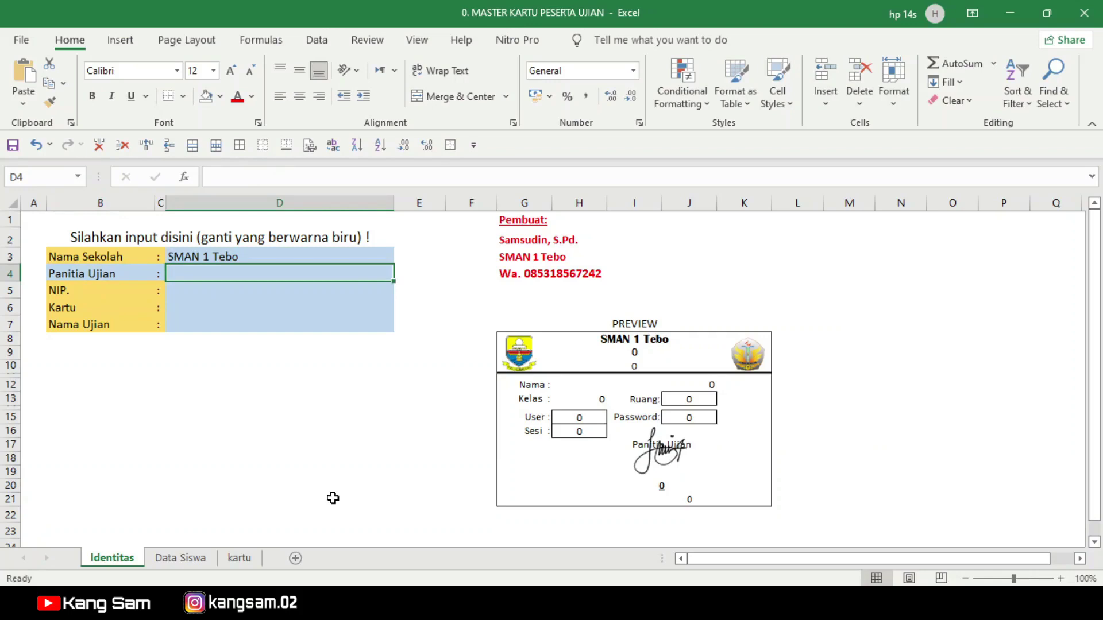
# Step: Enter the committee member's name in D4 and their NIP in D5
pyautogui.write('SMAN 1 Tebo')
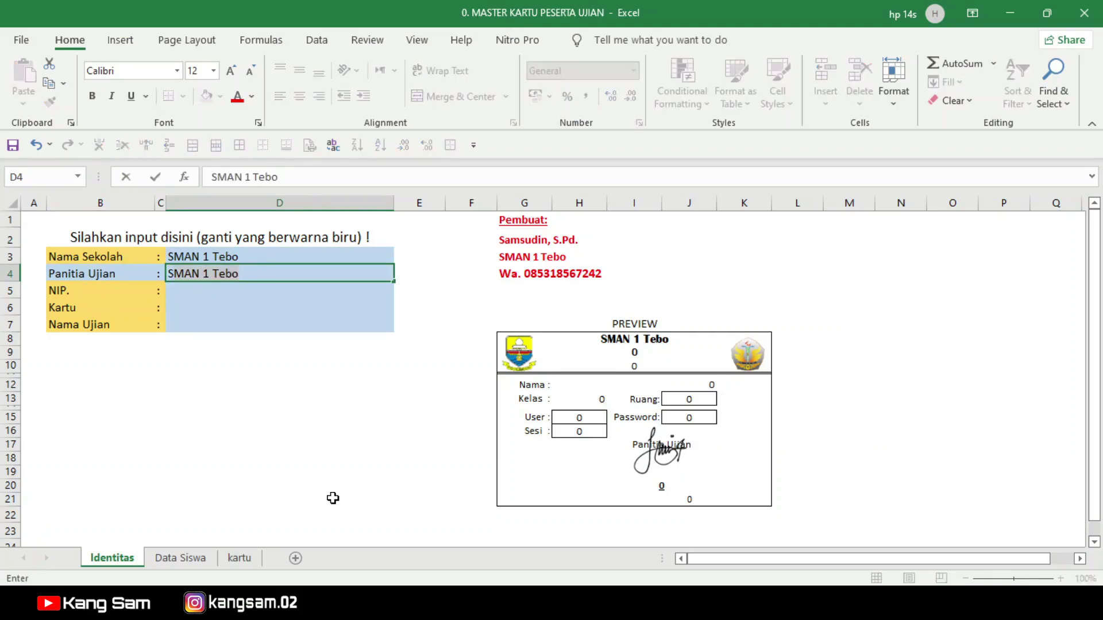
pyautogui.press('BackSpace')
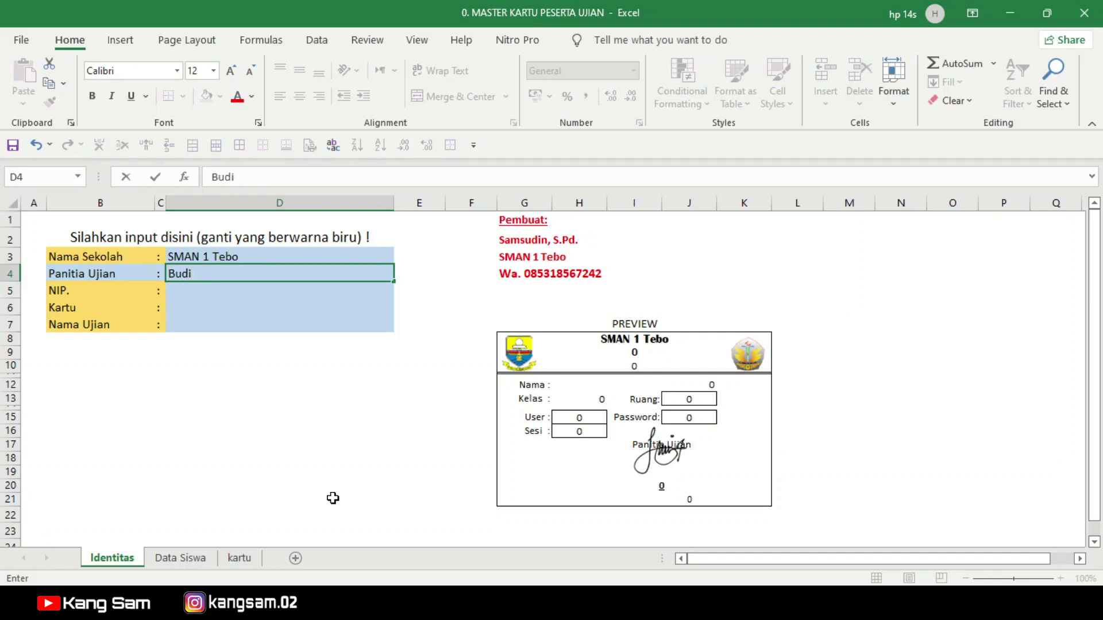
pyautogui.press('Return')
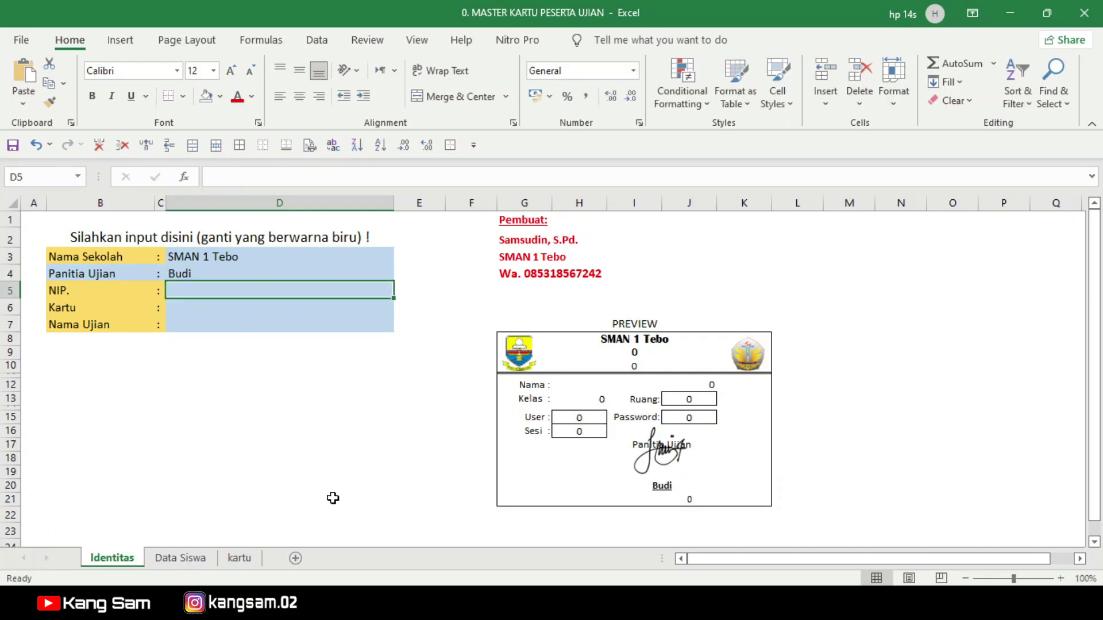
pyautogui.write('123456789')
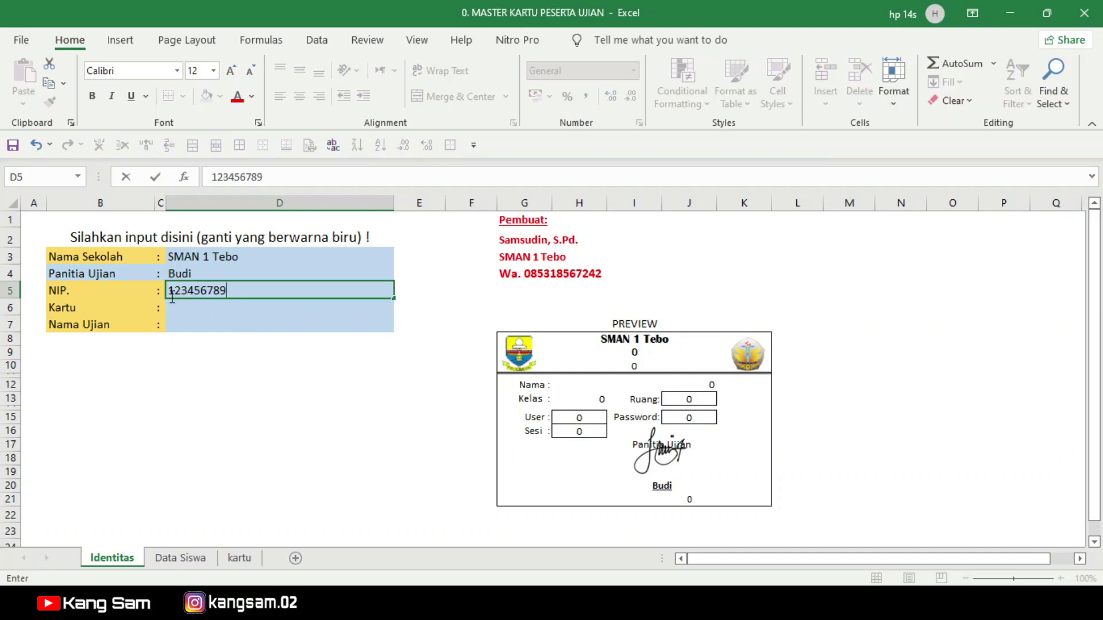
pyautogui.write('NIP.')
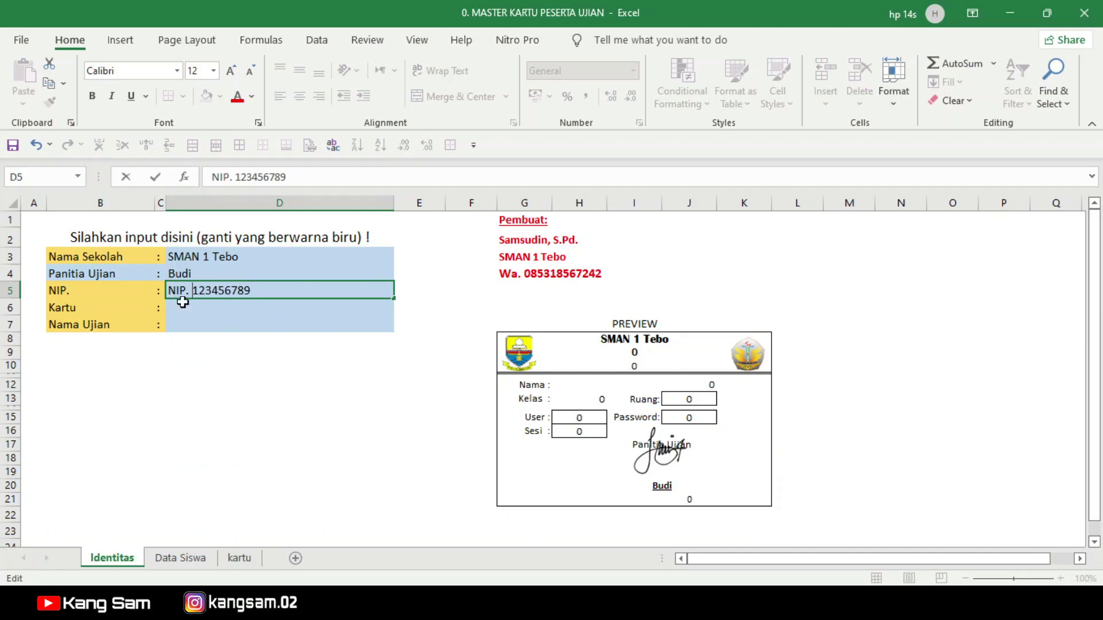
pyautogui.press('Return')
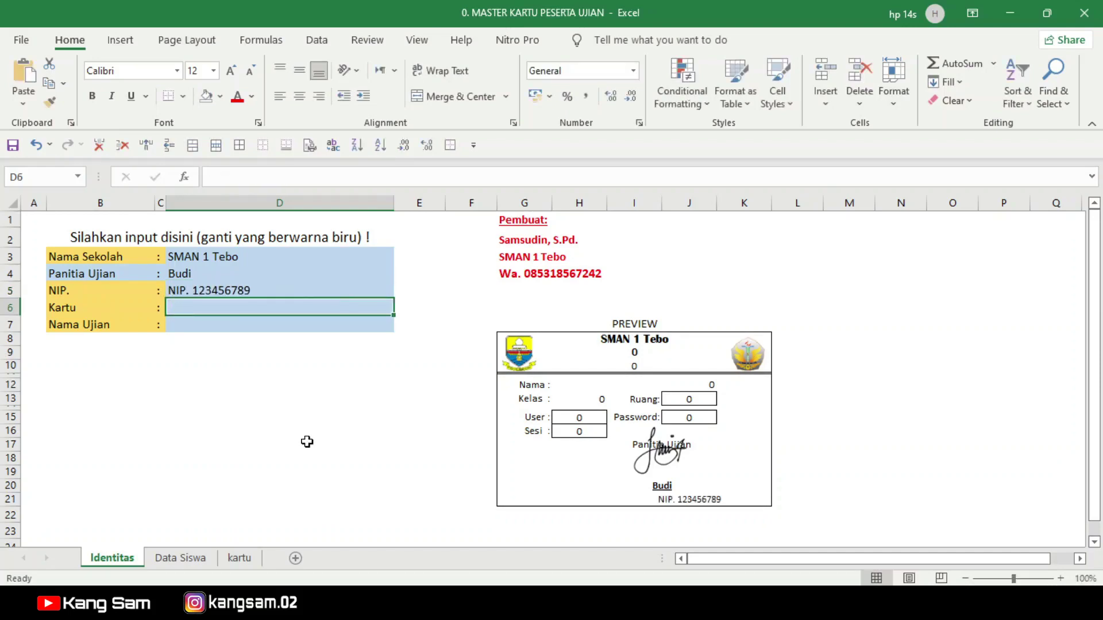
# Step: Put Kartu Login Peserta in D6 and Ujian Sekolah 2021/2022 in D7
pyautogui.write('Kartu Login Peserta')
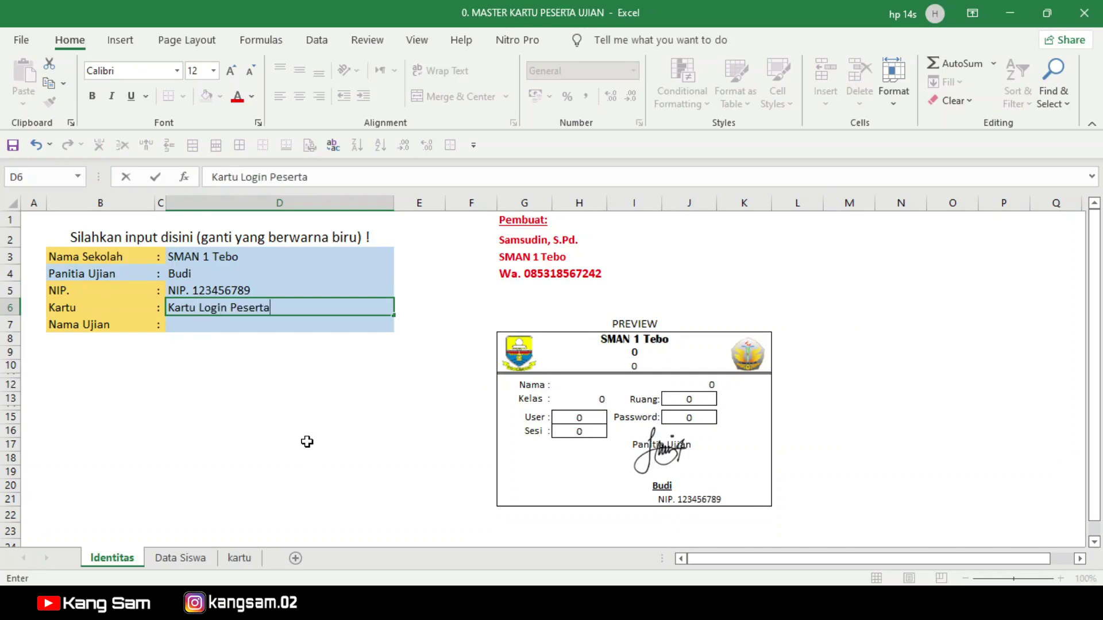
pyautogui.press('Return')
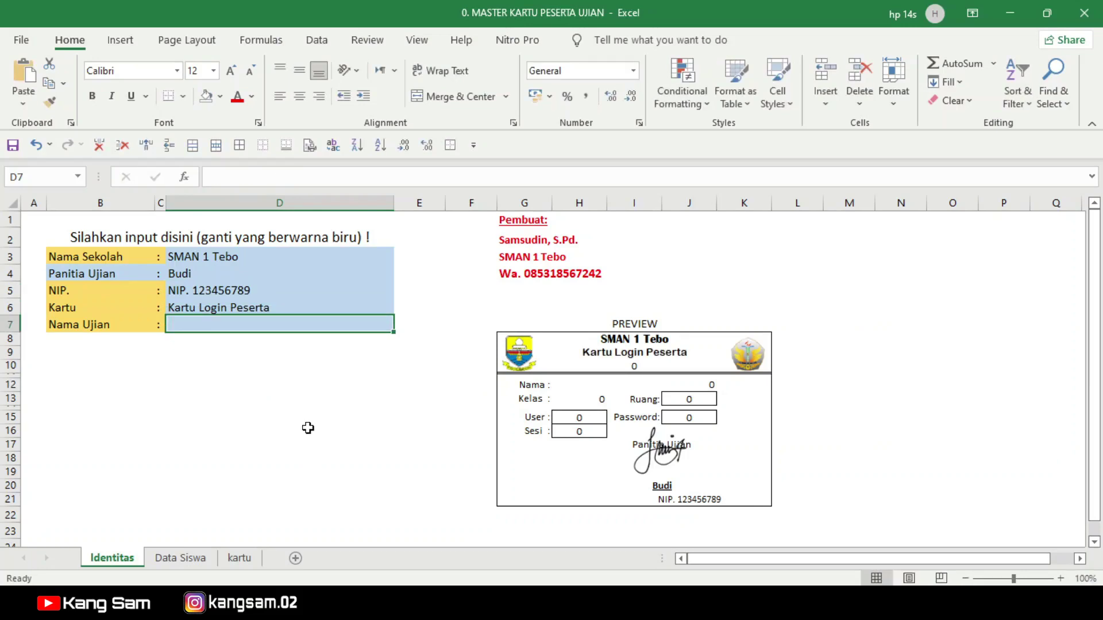
pyautogui.write('Penilaian')
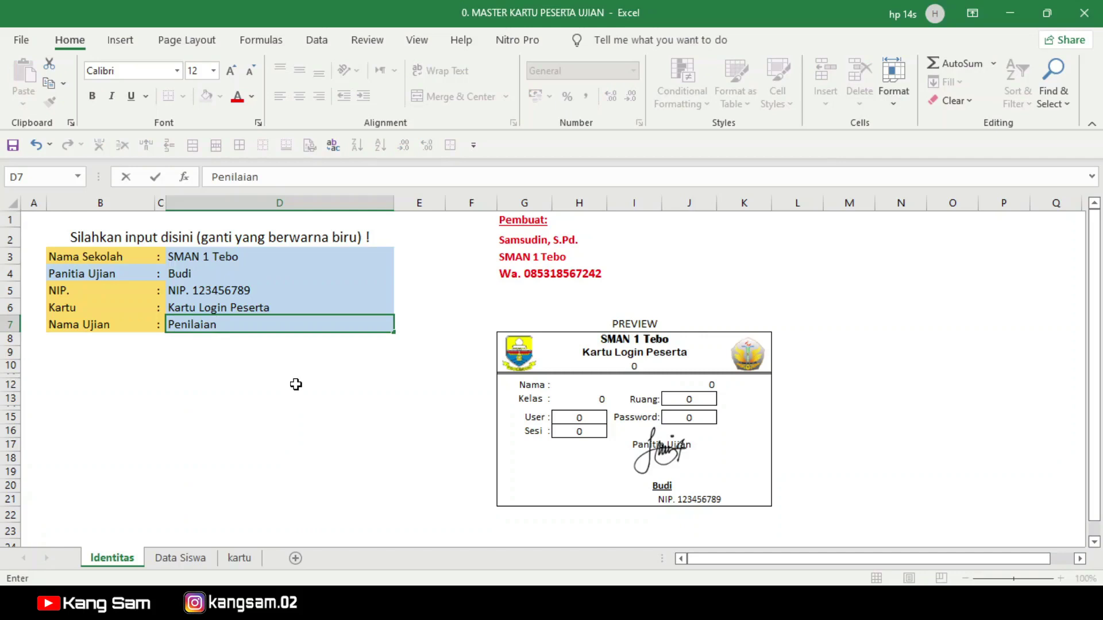
pyautogui.press('BackSpace')
pyautogui.press('BackSpace')
pyautogui.press('BackSpace')
pyautogui.press('BackSpace')
pyautogui.press('BackSpace')
pyautogui.press('BackSpace')
pyautogui.press('BackSpace')
pyautogui.press('BackSpace')
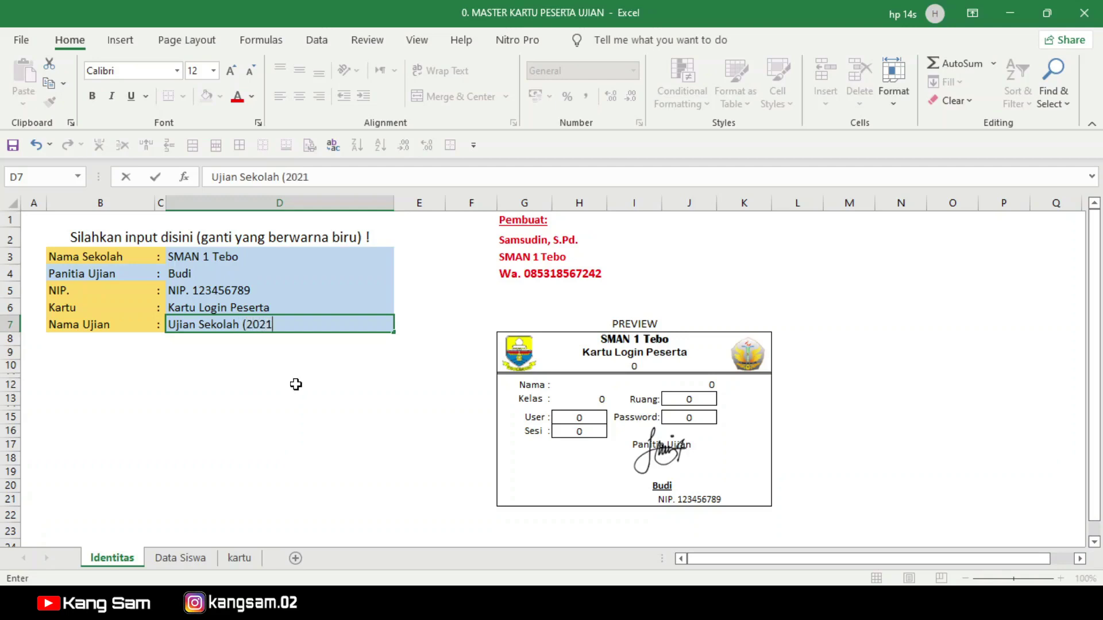
pyautogui.write('2022')
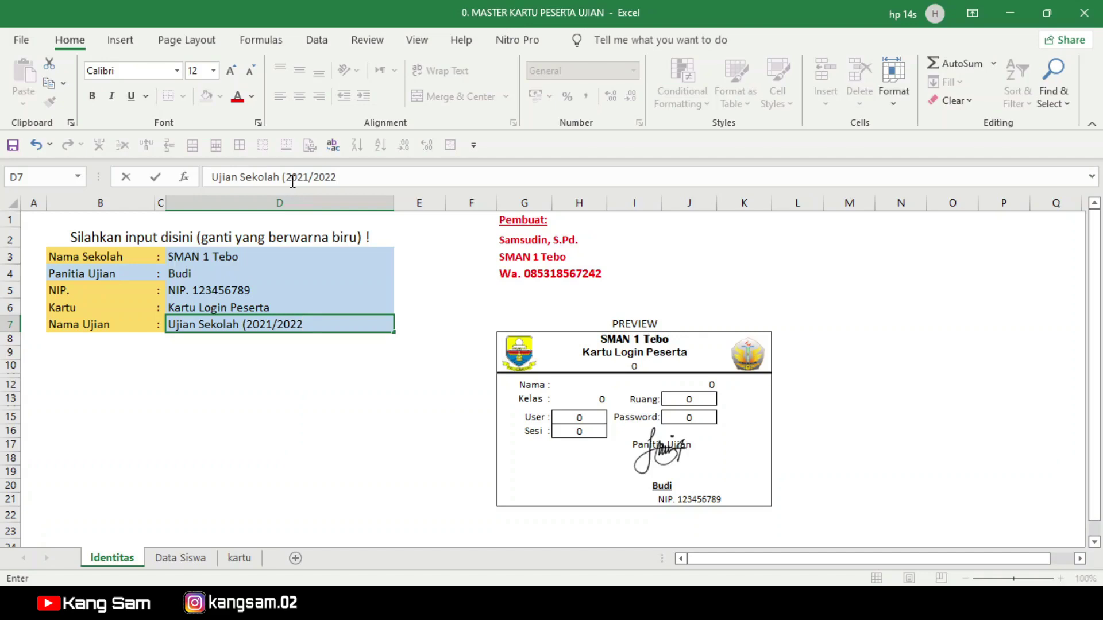
pyautogui.press('BackSpace')
pyautogui.click(290, 397)
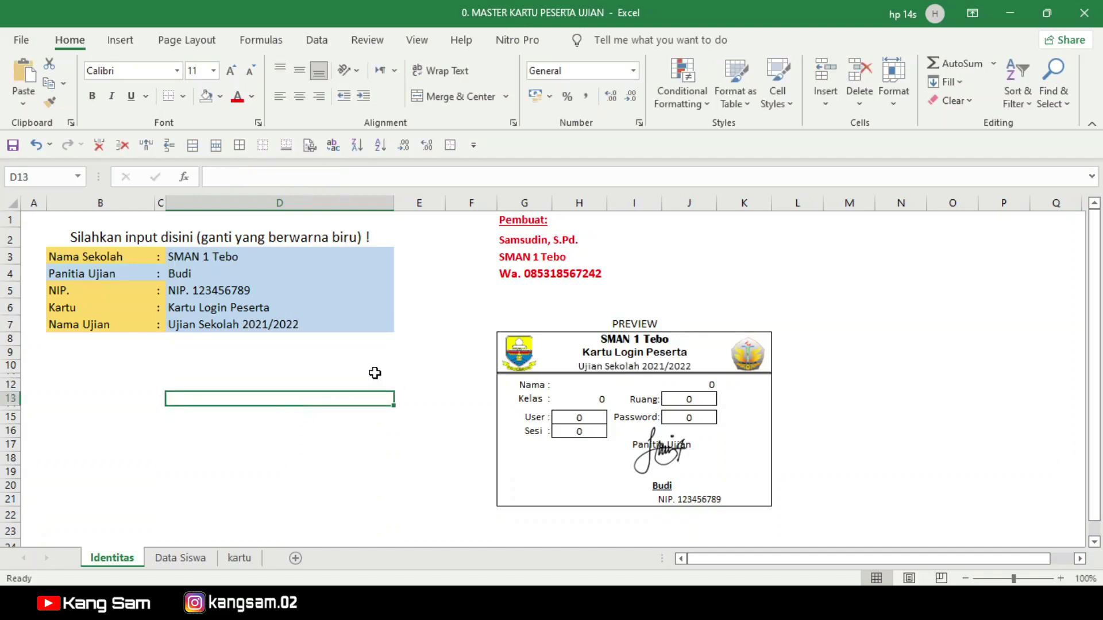
# Step: Move the signature image slightly lower on the card preview
pyautogui.click(663, 488)
pyautogui.click(683, 499)
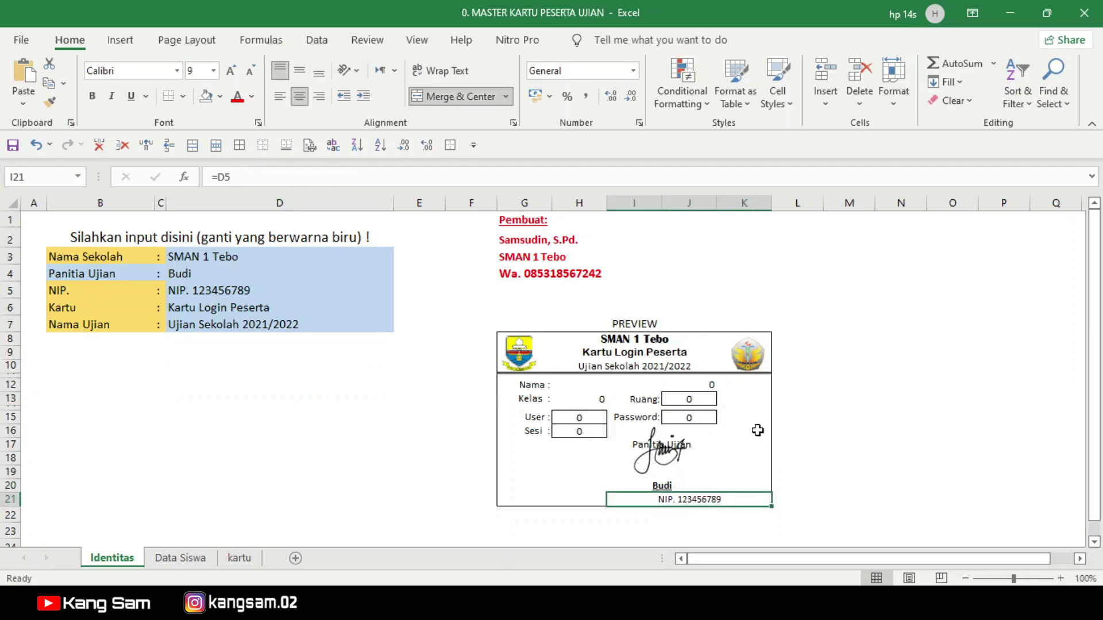
pyautogui.click(663, 462)
pyautogui.moveTo(683, 447); pyautogui.dragTo(683, 465)
pyautogui.click(796, 428)
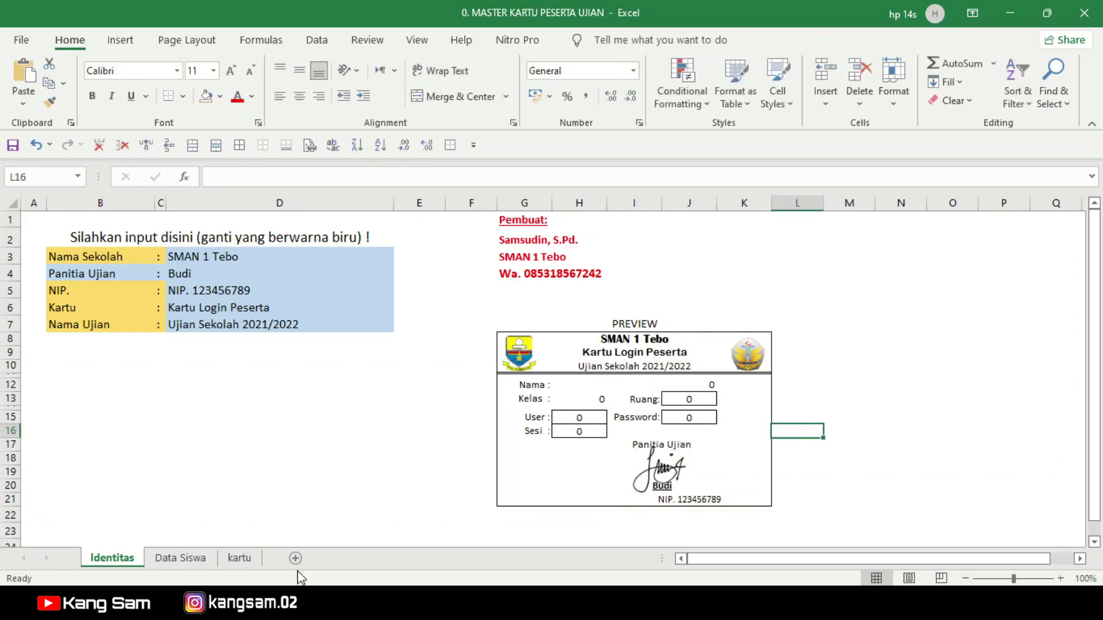
# Step: Check the kartu cards, test-clear Identitas D3:D7, then undo the deletion
pyautogui.click(238, 561)
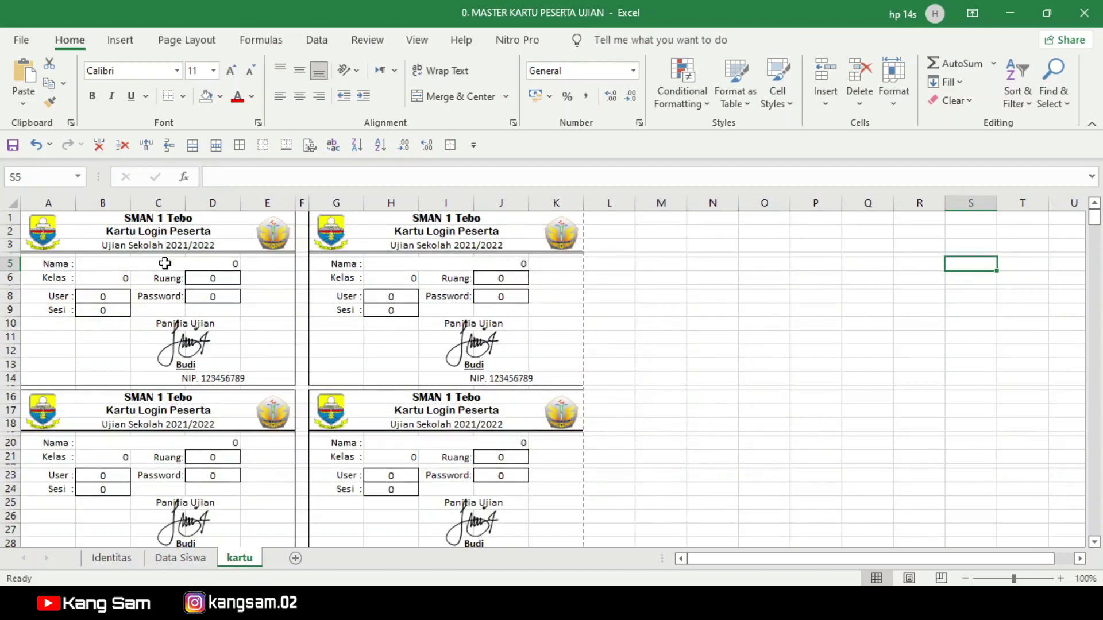
pyautogui.click(109, 558)
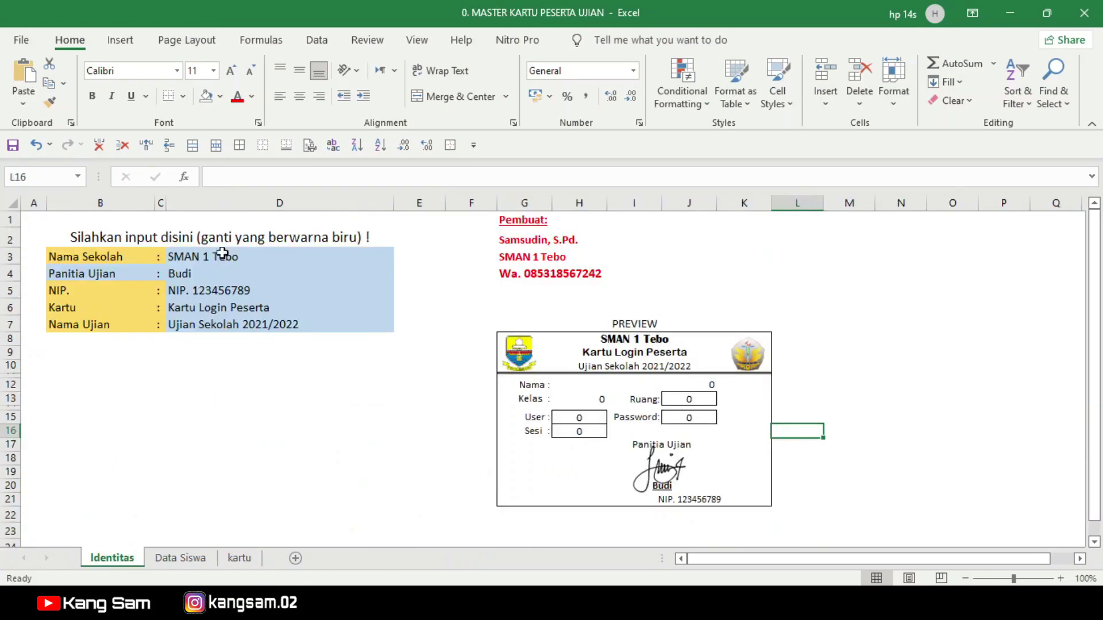
pyautogui.moveTo(208, 258); pyautogui.dragTo(221, 320)
pyautogui.press('Delete')
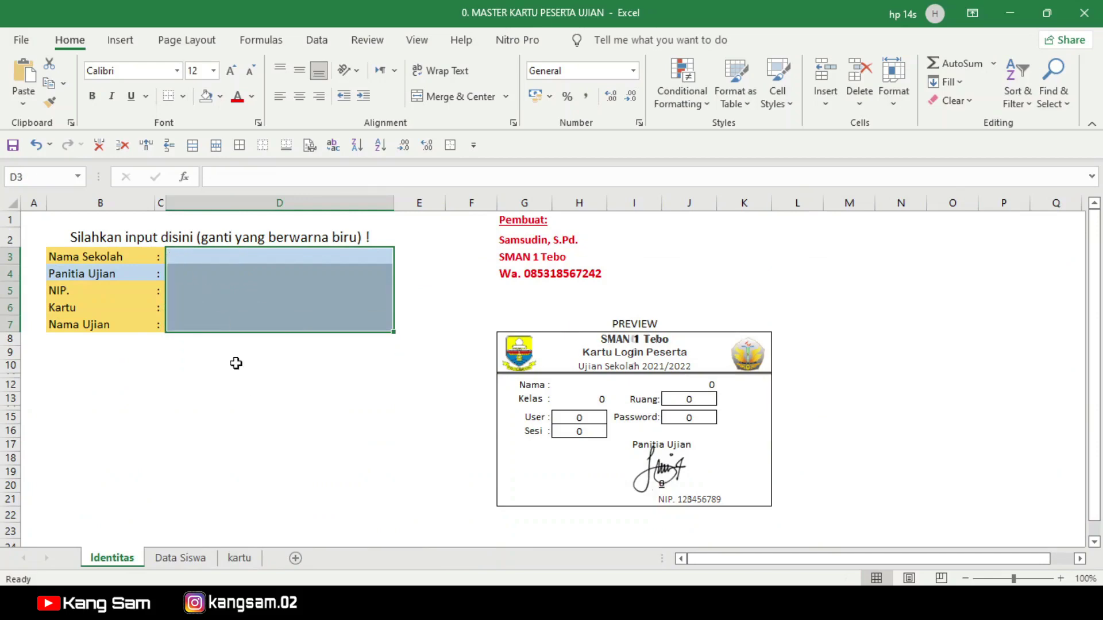
pyautogui.click(239, 559)
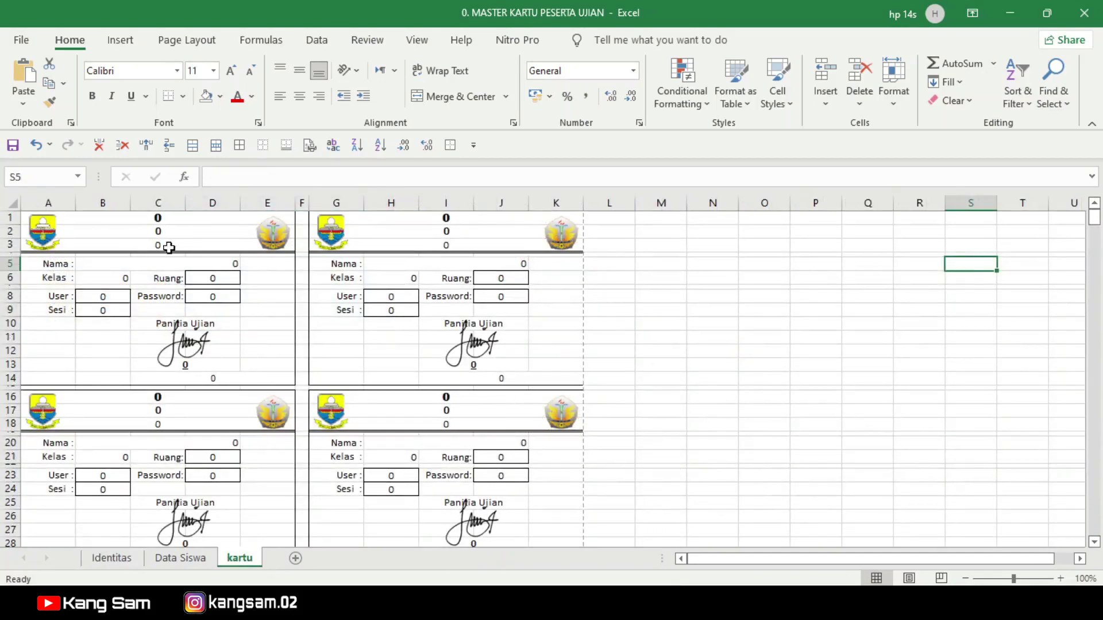
pyautogui.click(36, 145)
pyautogui.click(239, 557)
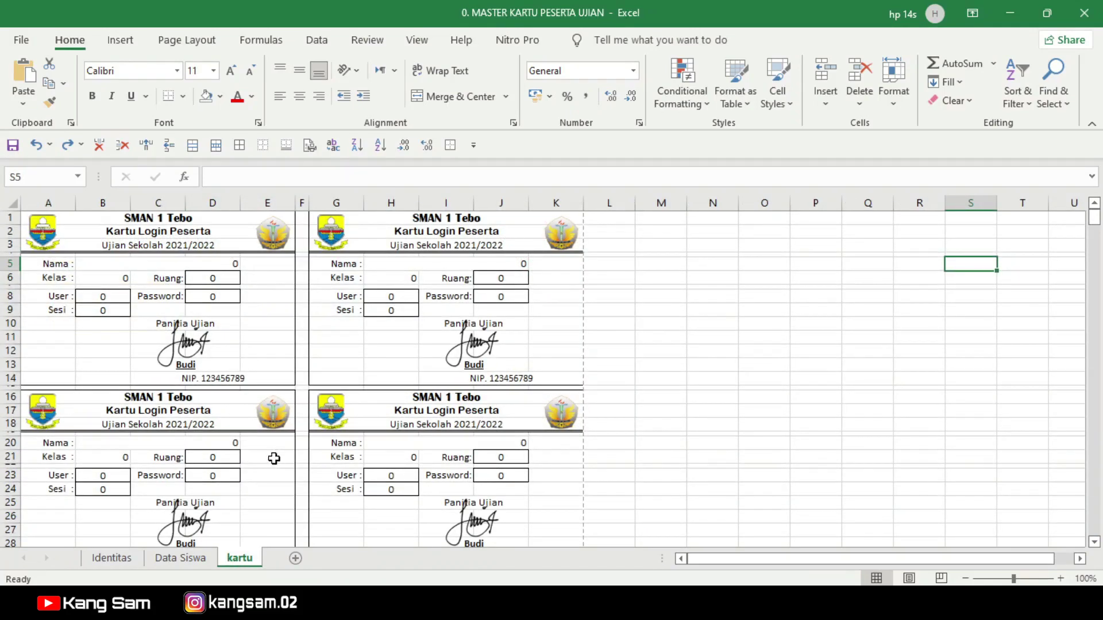
pyautogui.click(180, 558)
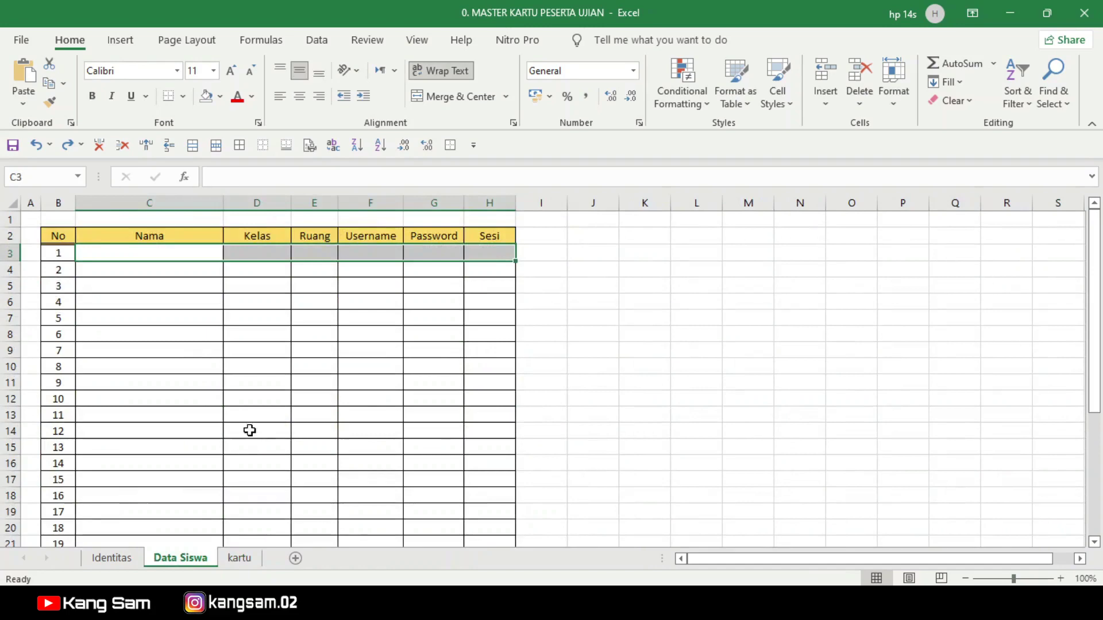
# Step: Copy the 28 names in the NAMA column of the xii iis 2 sheet in DATA NAMA UJIAN
pyautogui.moveTo(664, 606)
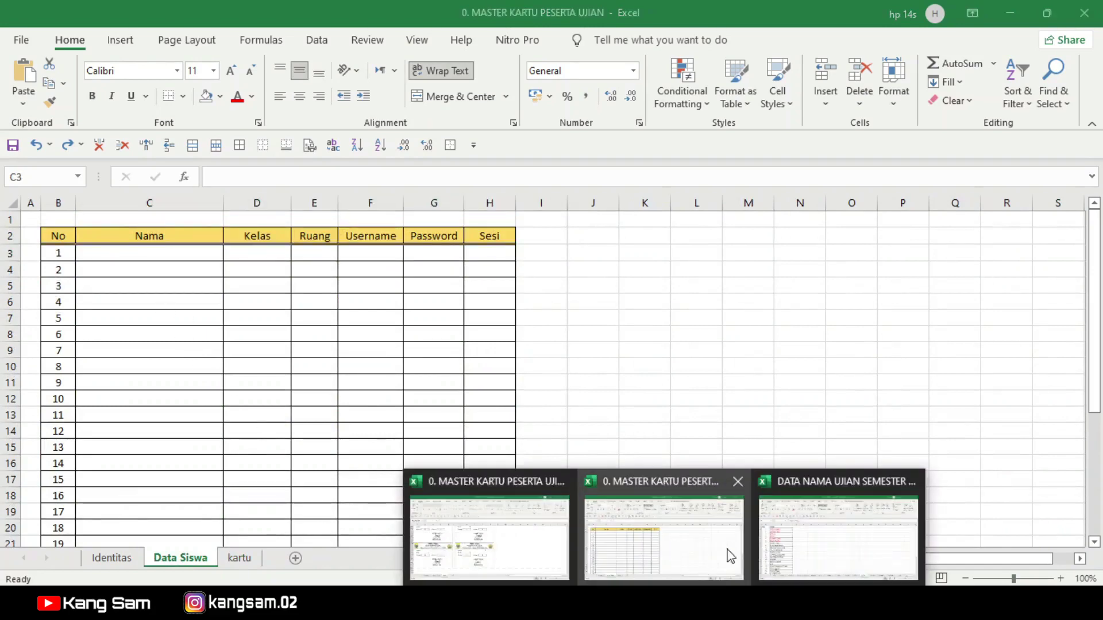
pyautogui.click(818, 535)
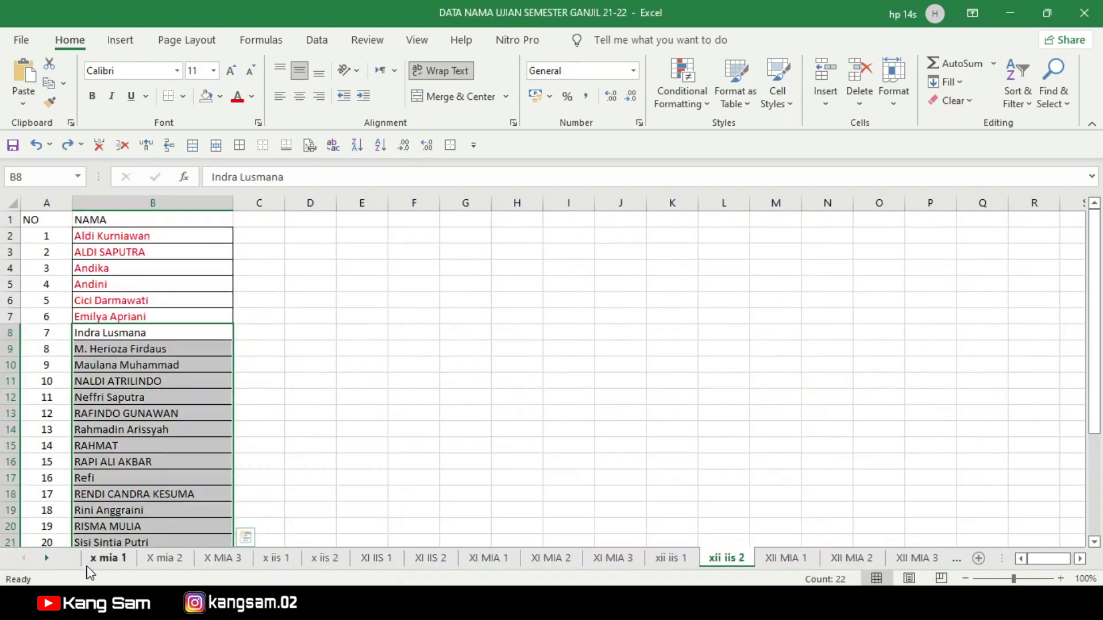
pyautogui.click(47, 558)
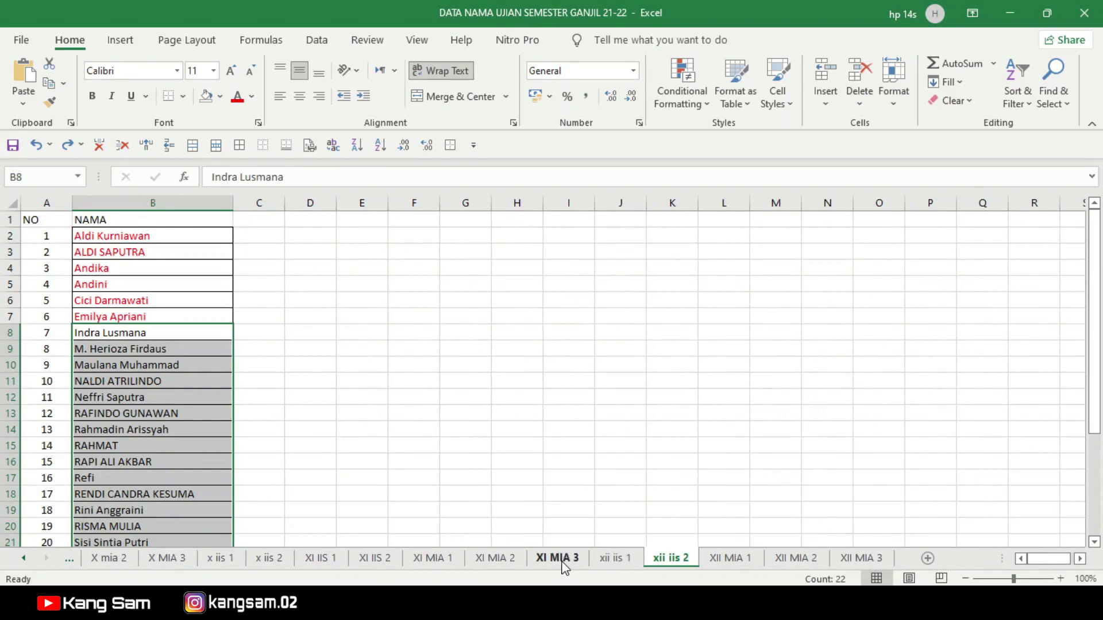
pyautogui.click(613, 564)
pyautogui.scroll(-3, 522, 418)
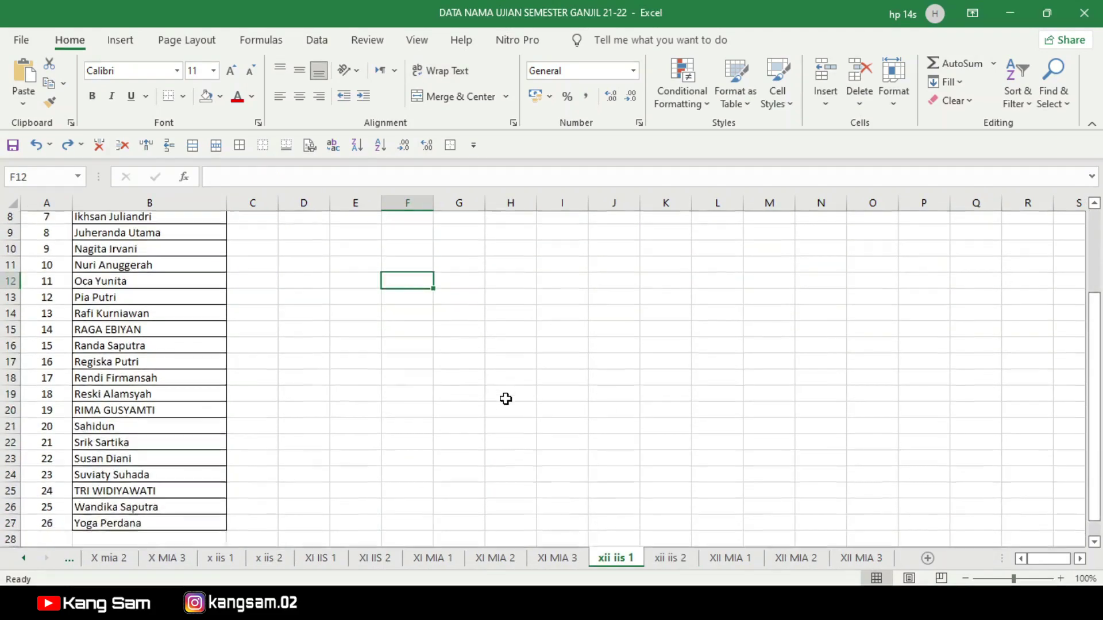
pyautogui.click(671, 557)
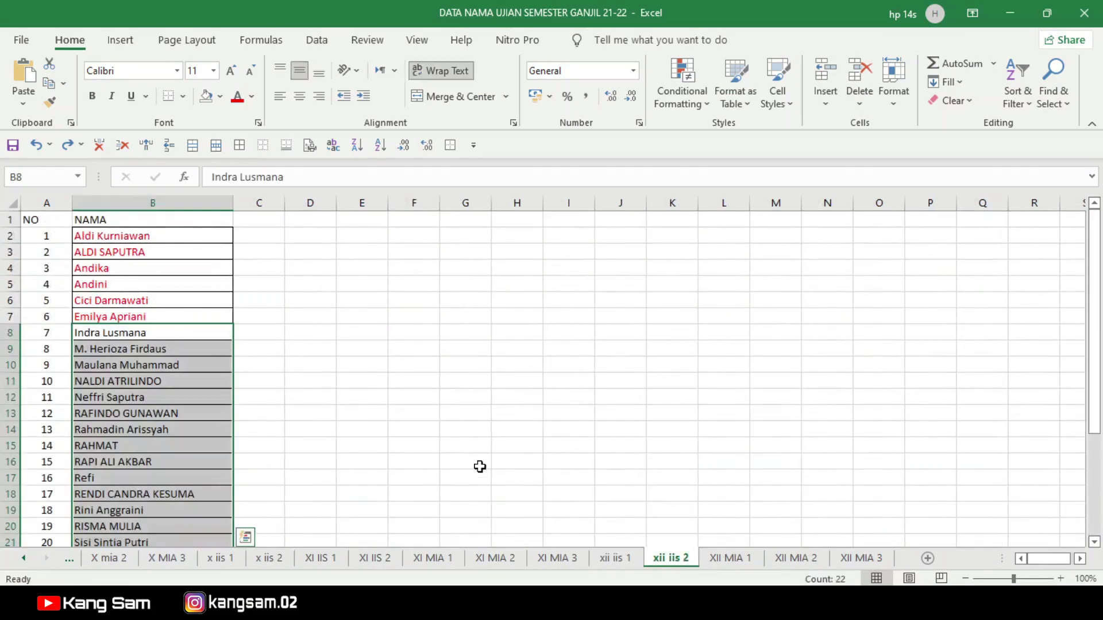
pyautogui.scroll(-3, 478, 465)
pyautogui.scroll(3, 478, 465)
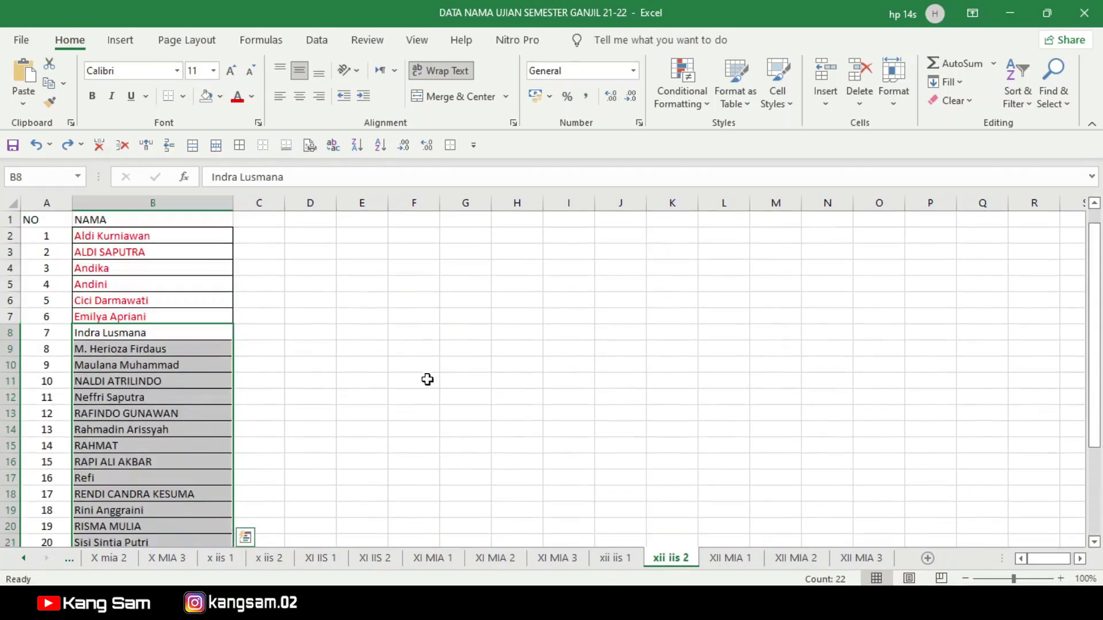
pyautogui.click(297, 313)
pyautogui.moveTo(141, 237); pyautogui.dragTo(156, 512)
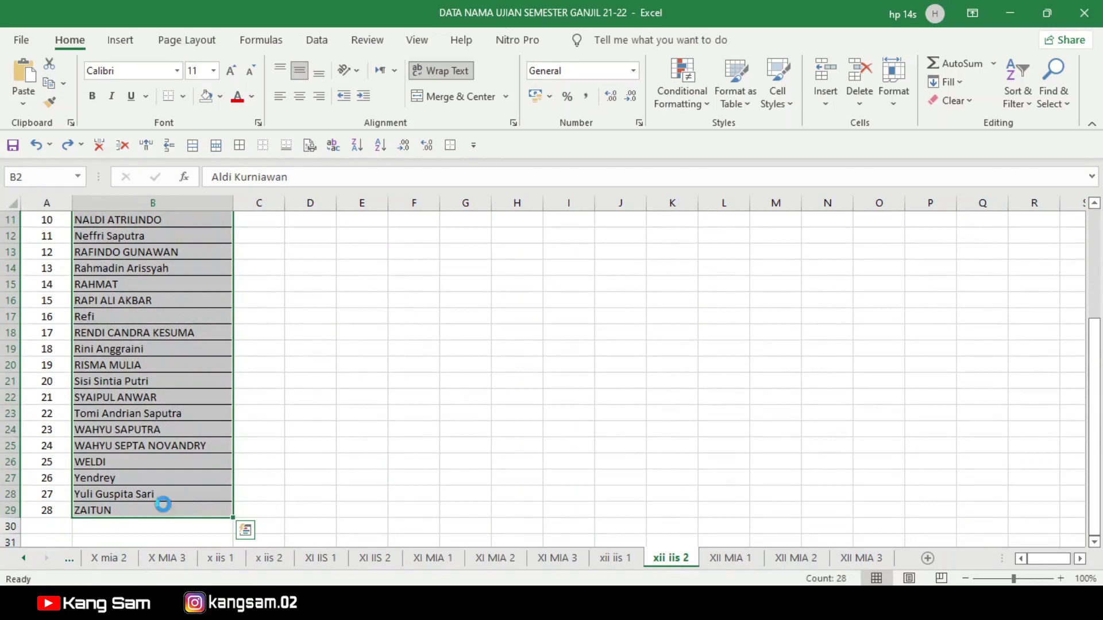
pyautogui.hotkey('ctrl', 'c')
# Step: Paste the names into the Nama column starting at C3 of MASTER KARTU's Data Siswa
pyautogui.moveTo(719, 552)
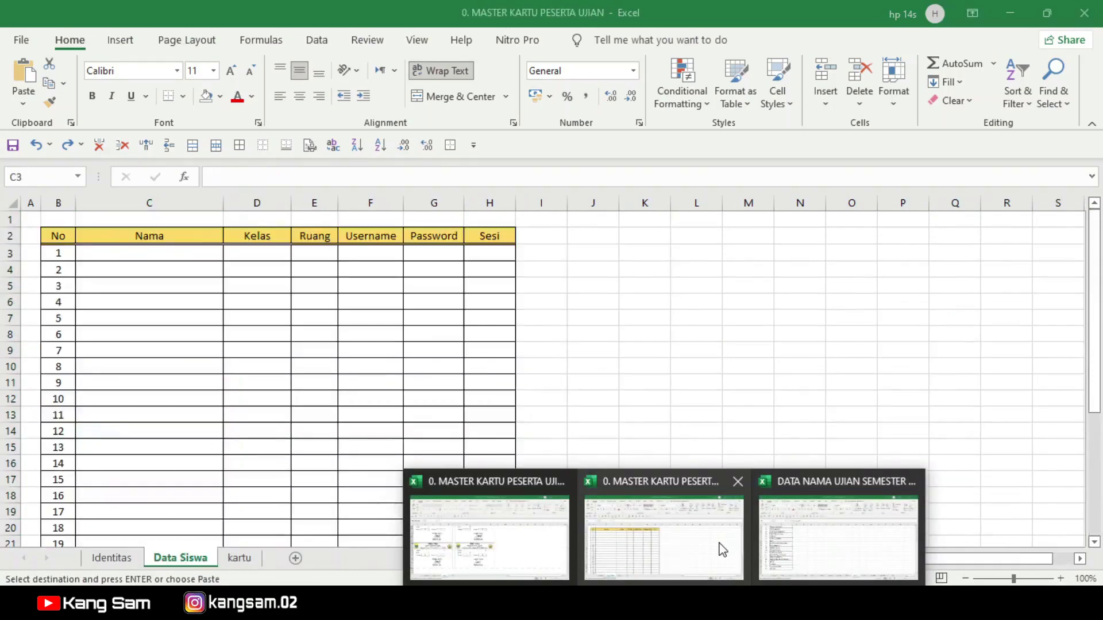
pyautogui.click(707, 549)
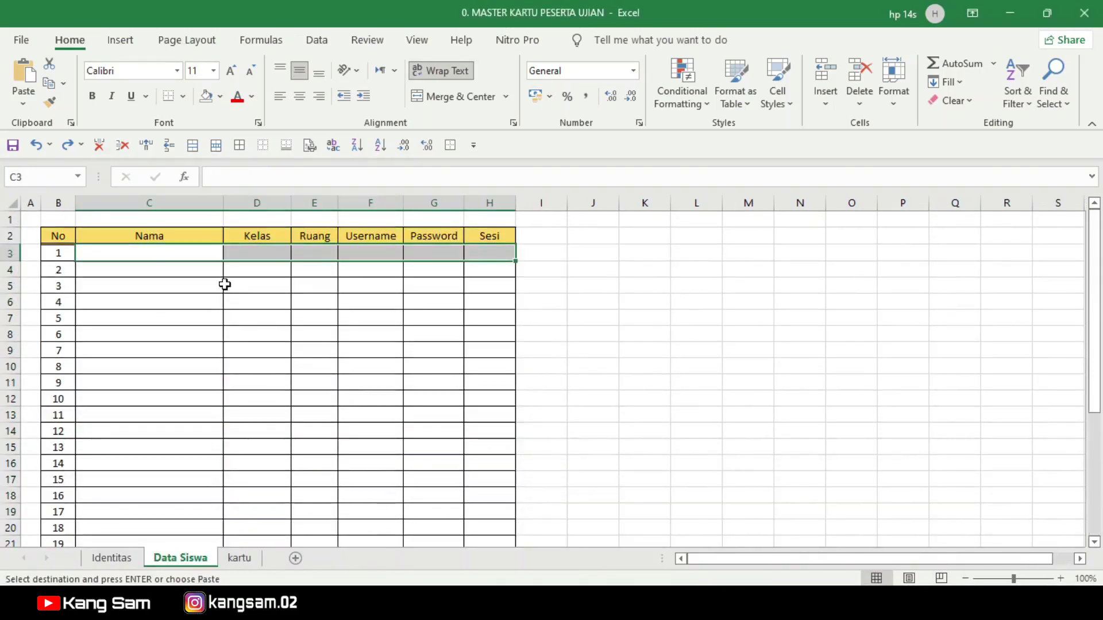
pyautogui.click(136, 250)
pyautogui.hotkey('ctrl', 'v')
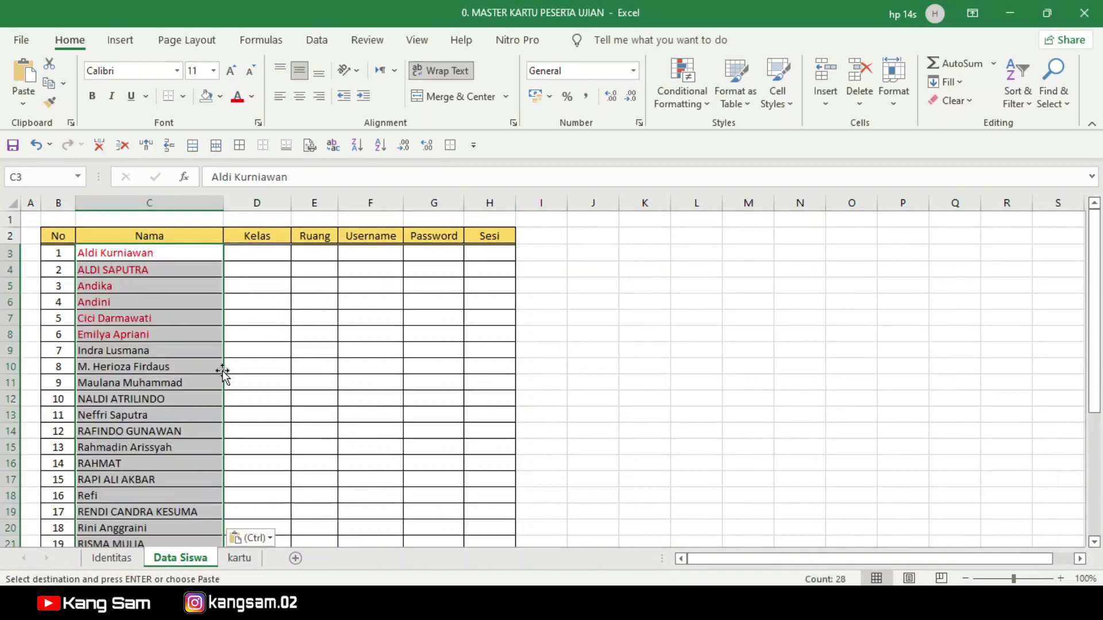
pyautogui.scroll(-5, 222, 370)
pyautogui.scroll(5, 221, 371)
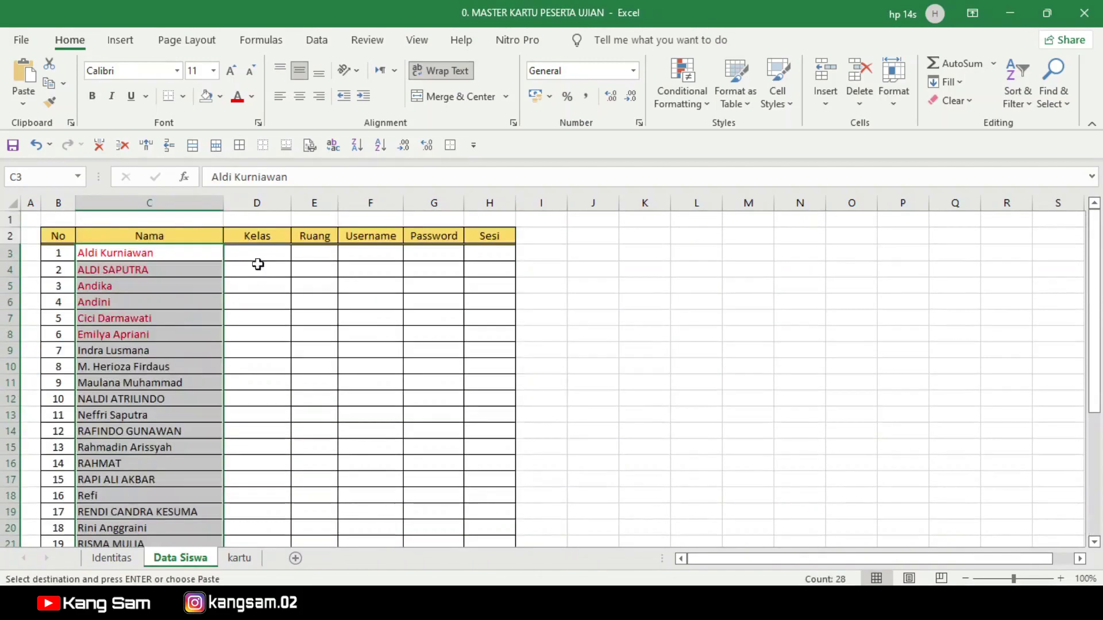
# Step: Set Kelas to XII IPS 1 in D3 and paste it down through D30
pyautogui.click(259, 251)
pyautogui.write('XII')
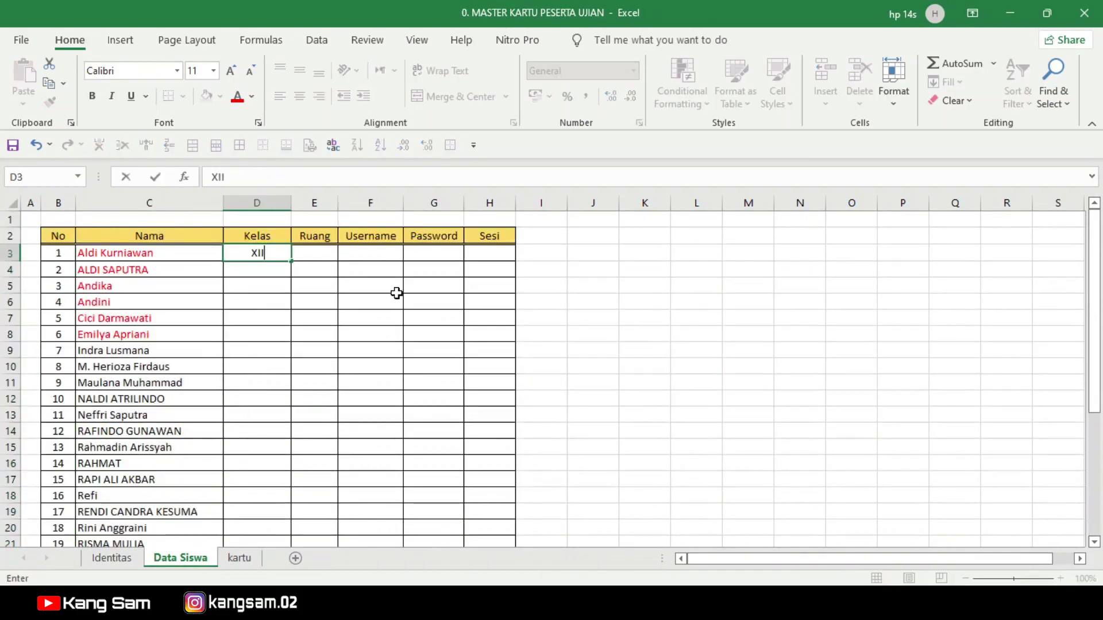
pyautogui.write(' IPS 1')
pyautogui.press('Return')
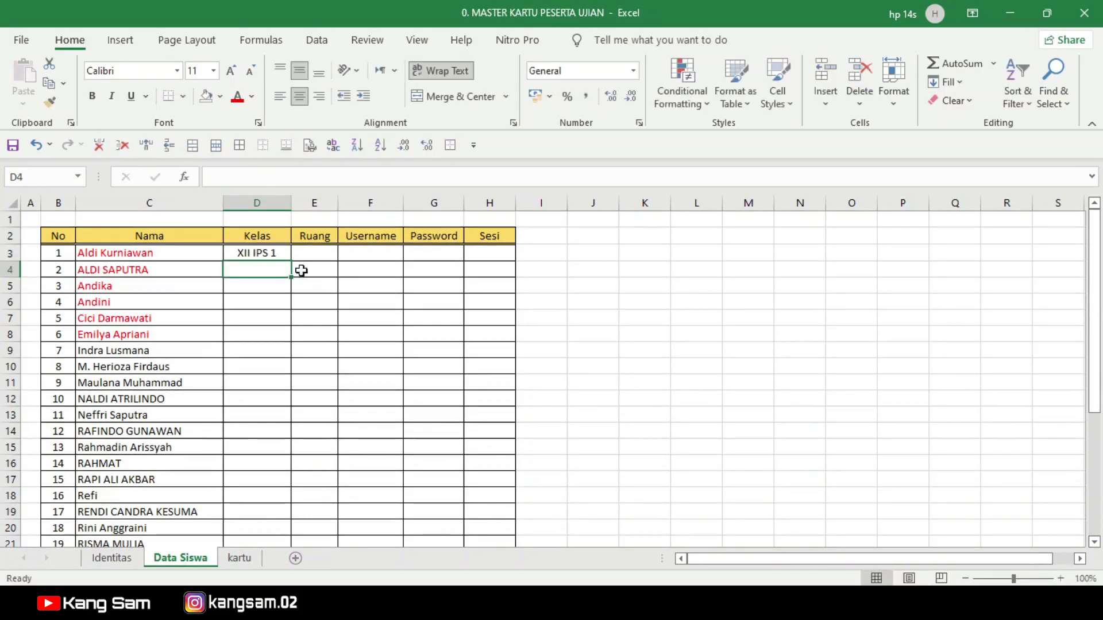
pyautogui.click(254, 250)
pyautogui.hotkey('ctrl', 'c')
pyautogui.click(260, 270)
pyautogui.moveTo(260, 270); pyautogui.dragTo(271, 498)
pyautogui.hotkey('ctrl', 'v')
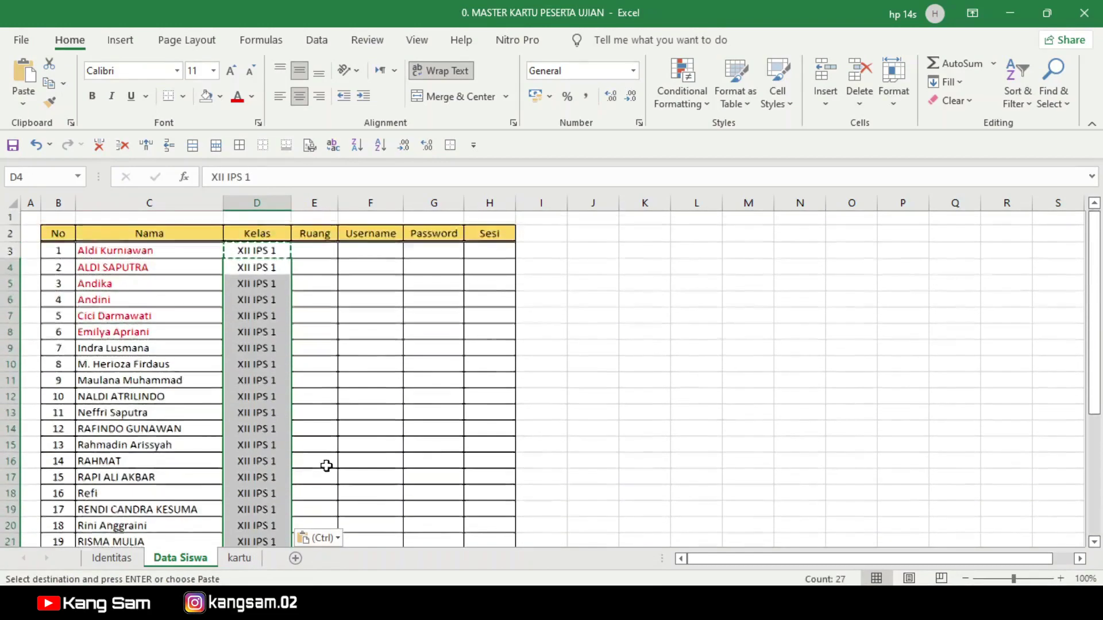
# Step: Set Ruang to 1 in E3 and fill it down to row 30
pyautogui.click(308, 251)
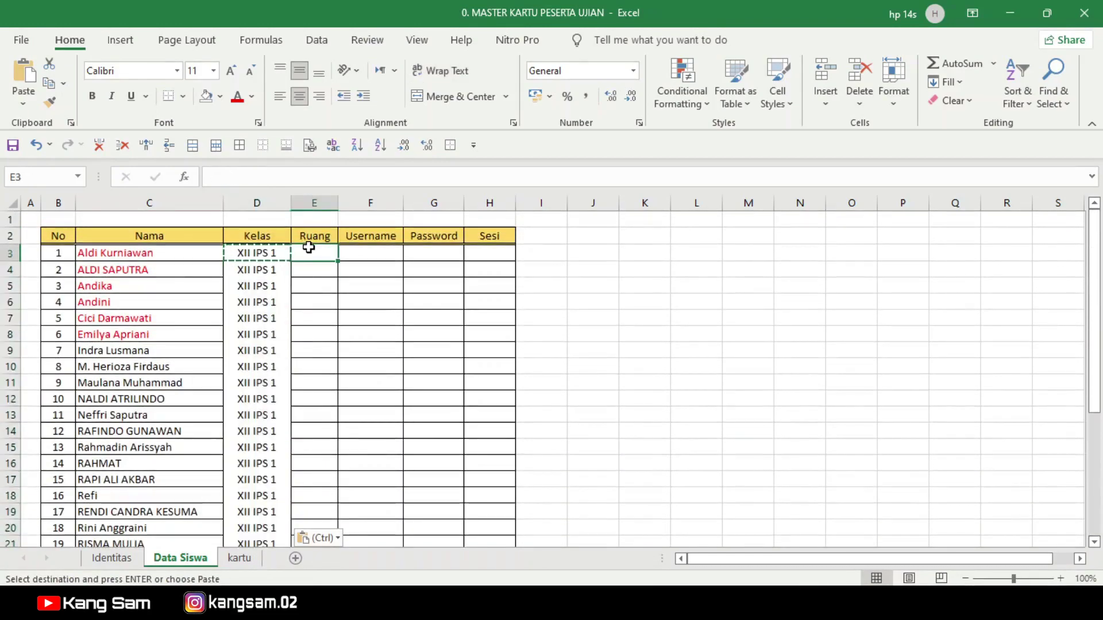
pyautogui.write('1')
pyautogui.click(377, 336)
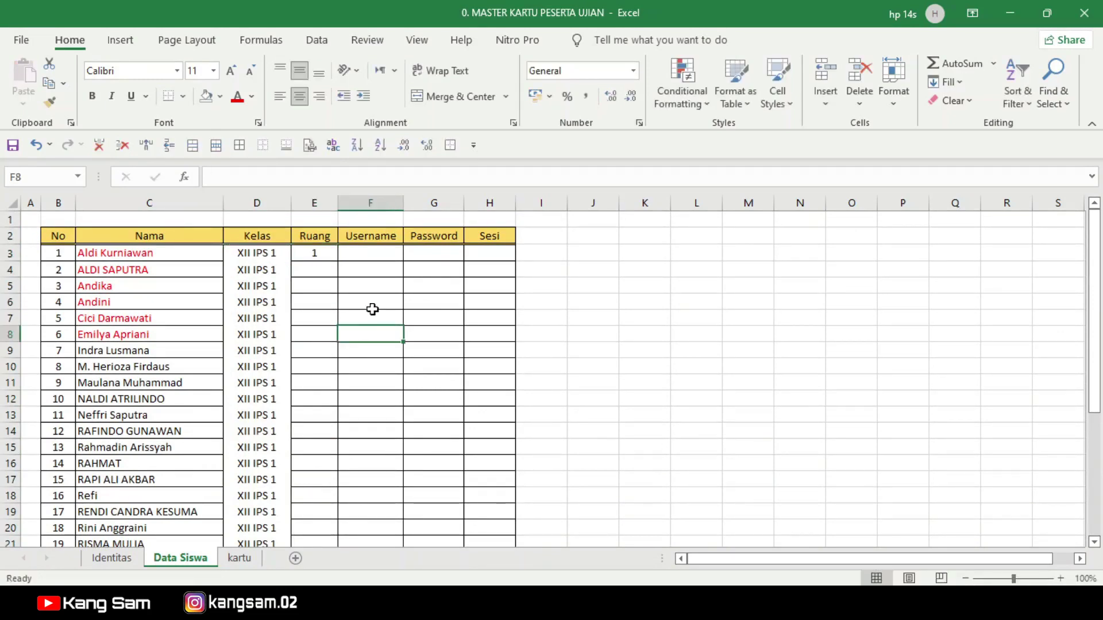
pyautogui.click(315, 253)
pyautogui.moveTo(338, 261); pyautogui.dragTo(340, 477)
pyautogui.scroll(1, 389, 394)
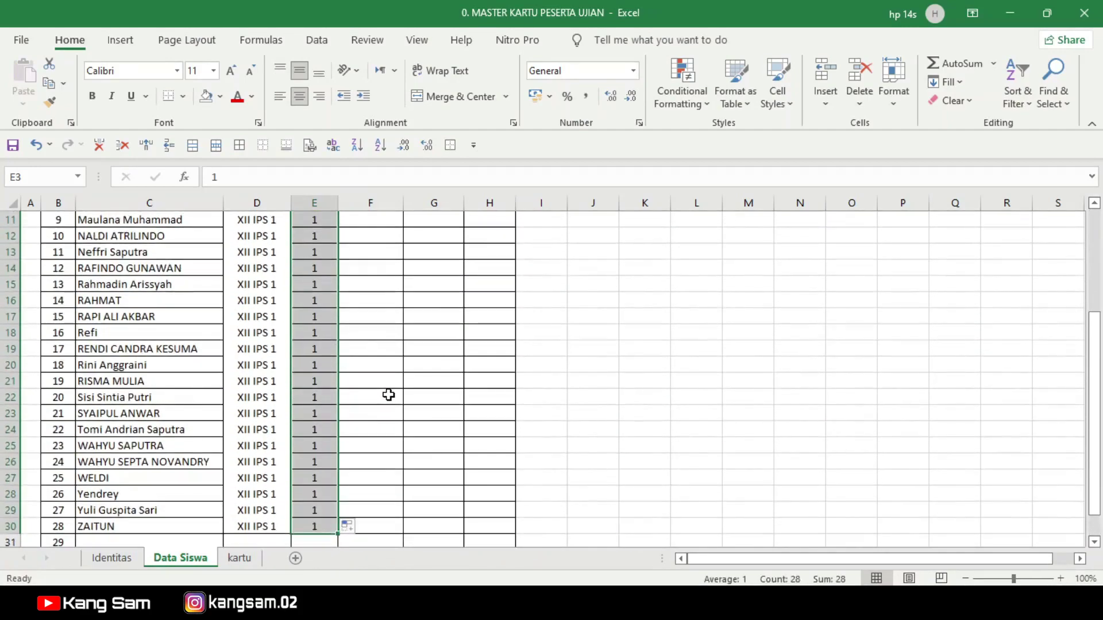
pyautogui.scroll(3, 389, 394)
pyautogui.click(357, 253)
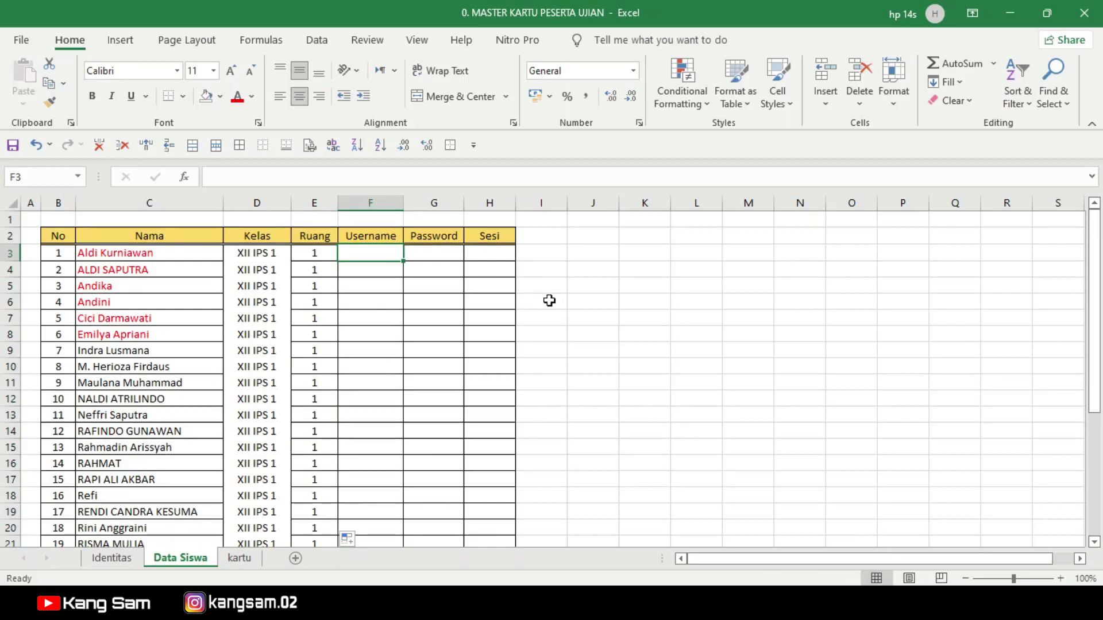
# Step: Enter username US123 in F3 and paste it down F4:F30 for all 28 students
pyautogui.write('US')
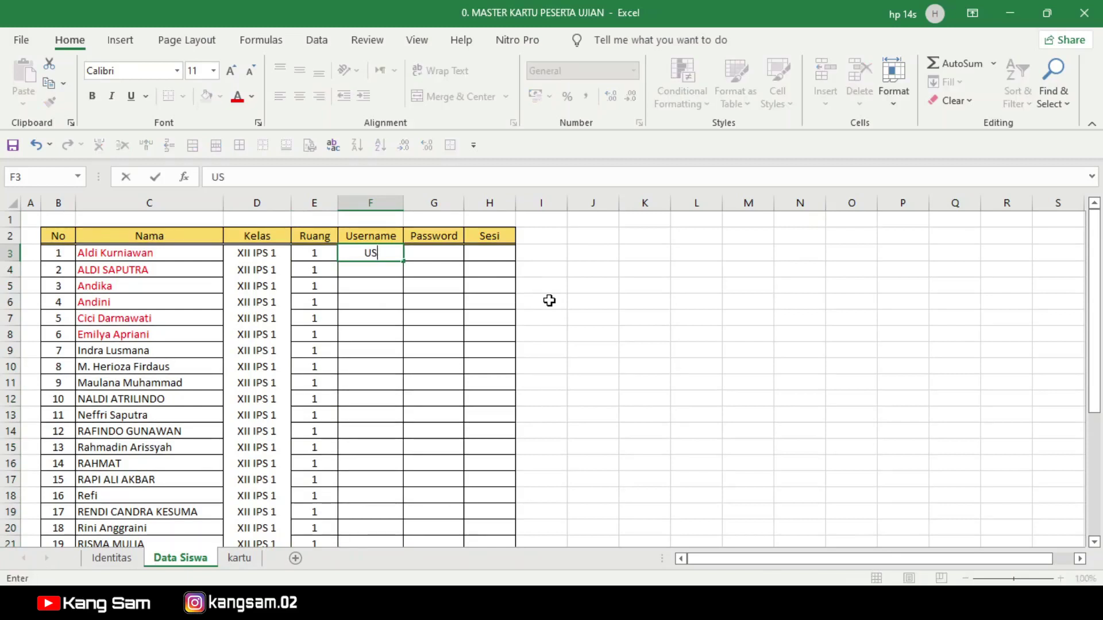
pyautogui.write('123')
pyautogui.hotkey('ctrl', 'Return')
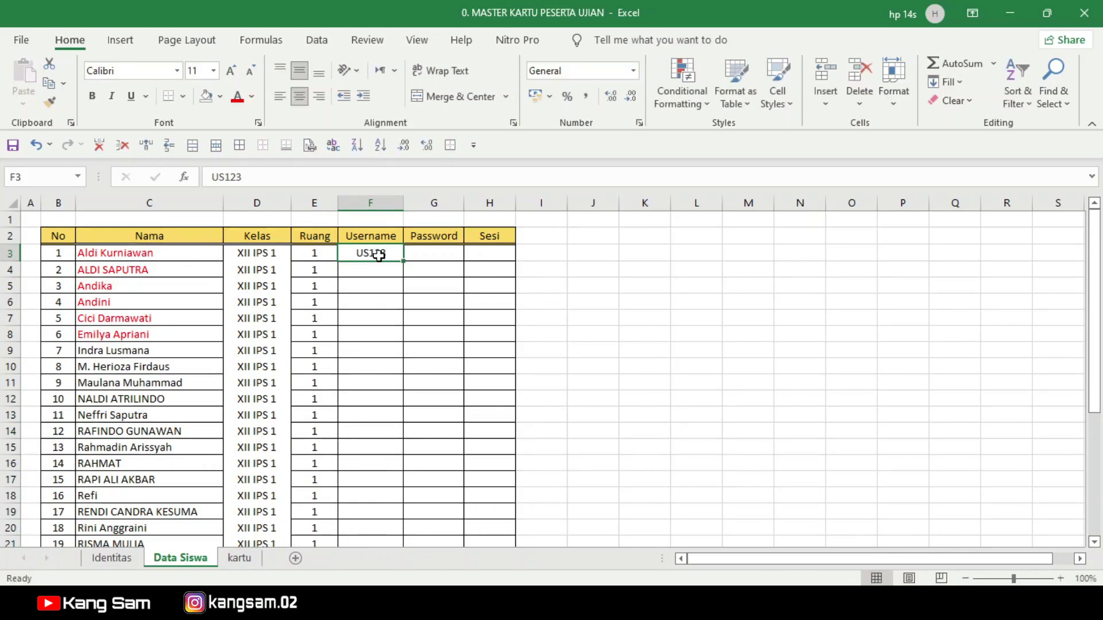
pyautogui.moveTo(405, 264); pyautogui.dragTo(394, 478)
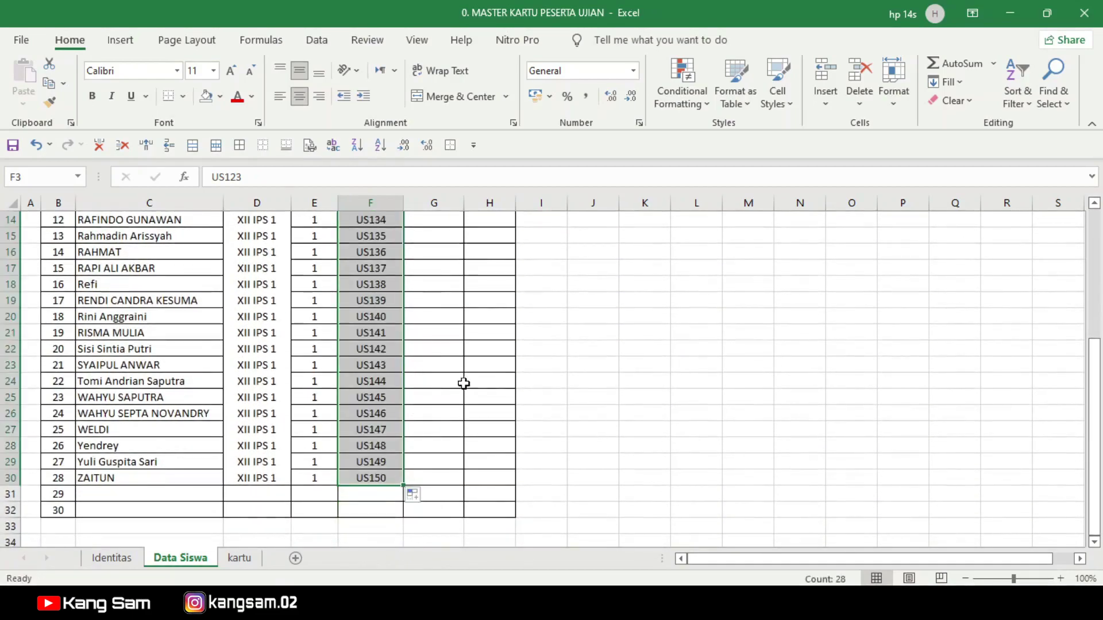
pyautogui.scroll(5, 458, 384)
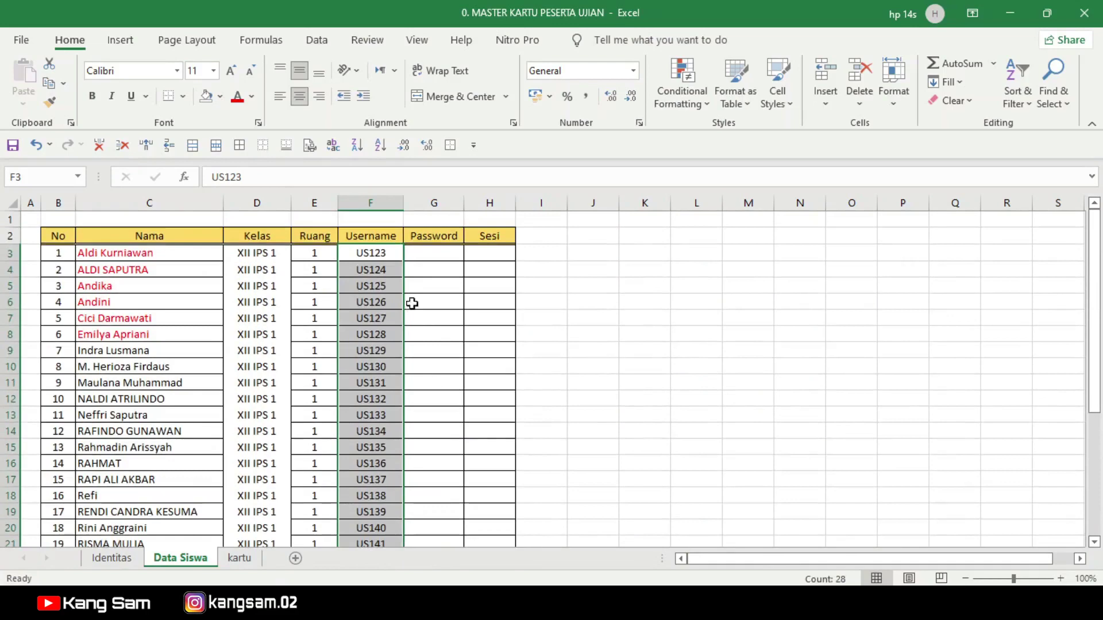
pyautogui.scroll(-3, 370, 292)
pyautogui.scroll(-3, 374, 295)
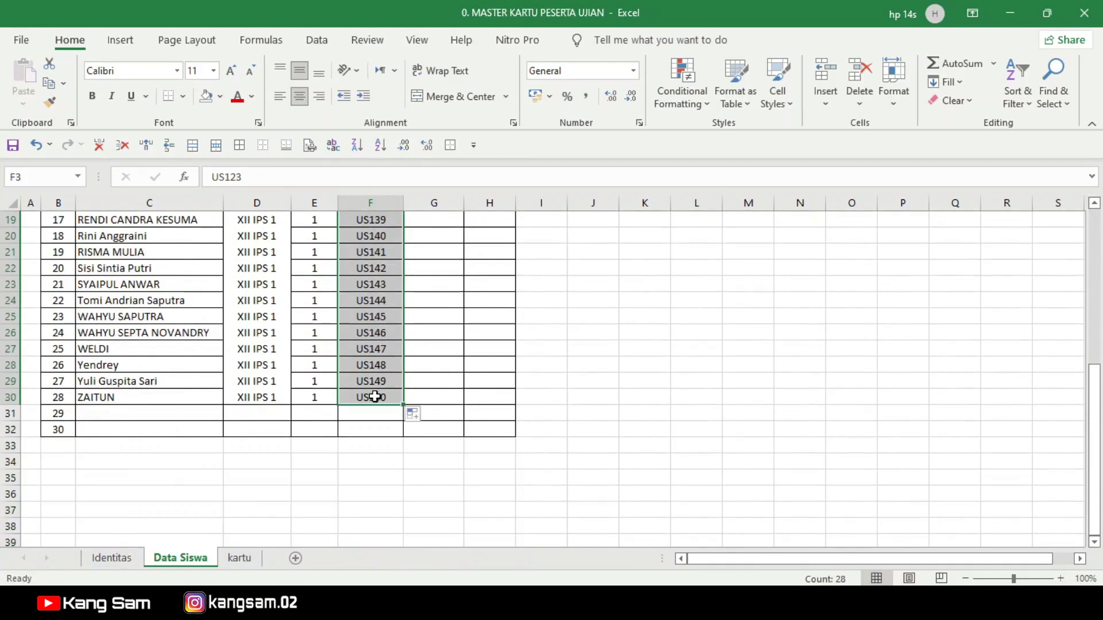
pyautogui.scroll(6, 373, 397)
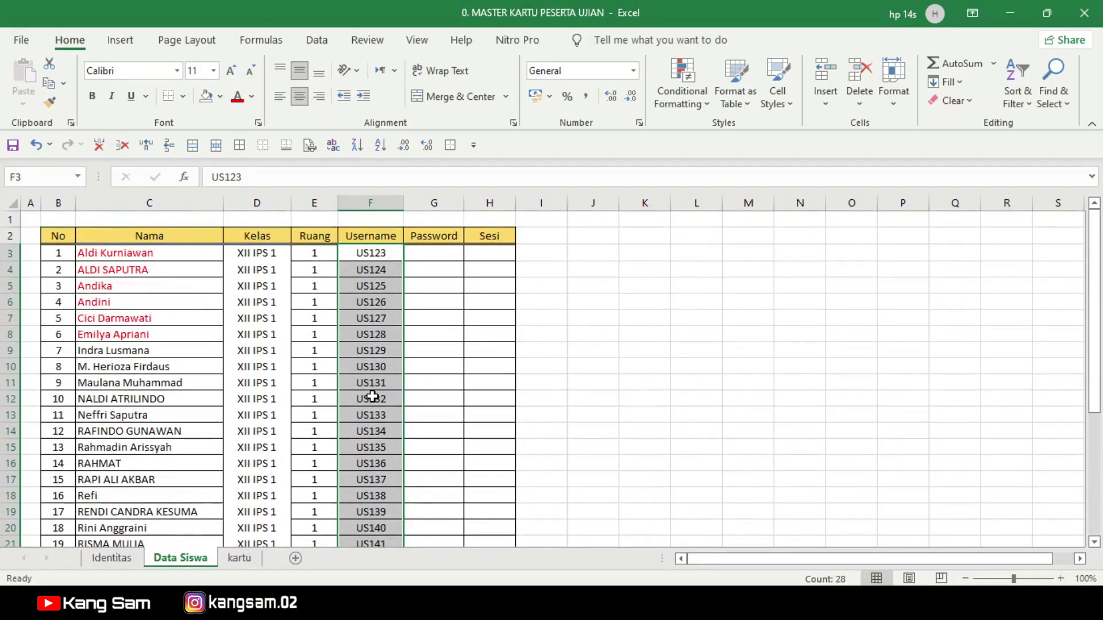
pyautogui.click(375, 252)
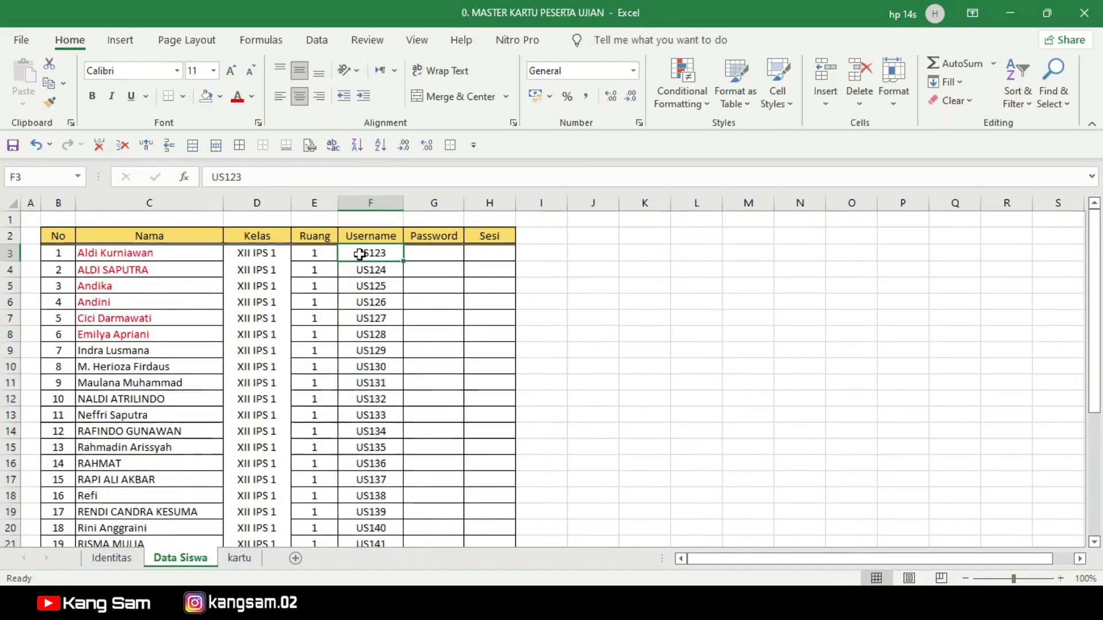
pyautogui.hotkey('ctrl', 'c')
pyautogui.click(379, 270)
pyautogui.moveTo(380, 270); pyautogui.dragTo(372, 494)
pyautogui.hotkey('ctrl', 'v')
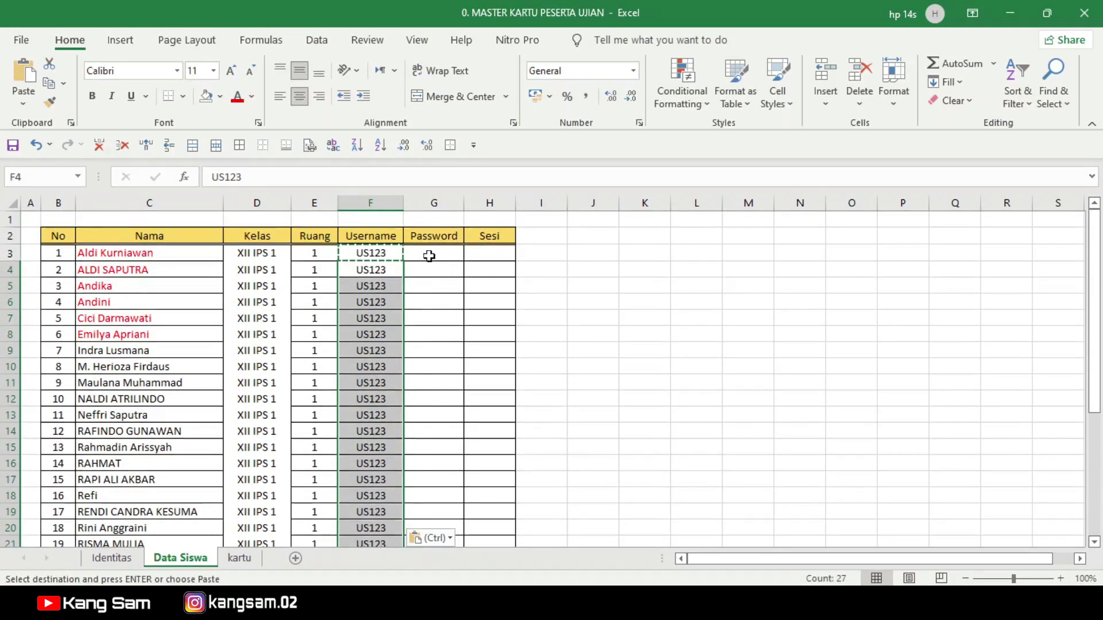
pyautogui.click(431, 257)
pyautogui.write('1')
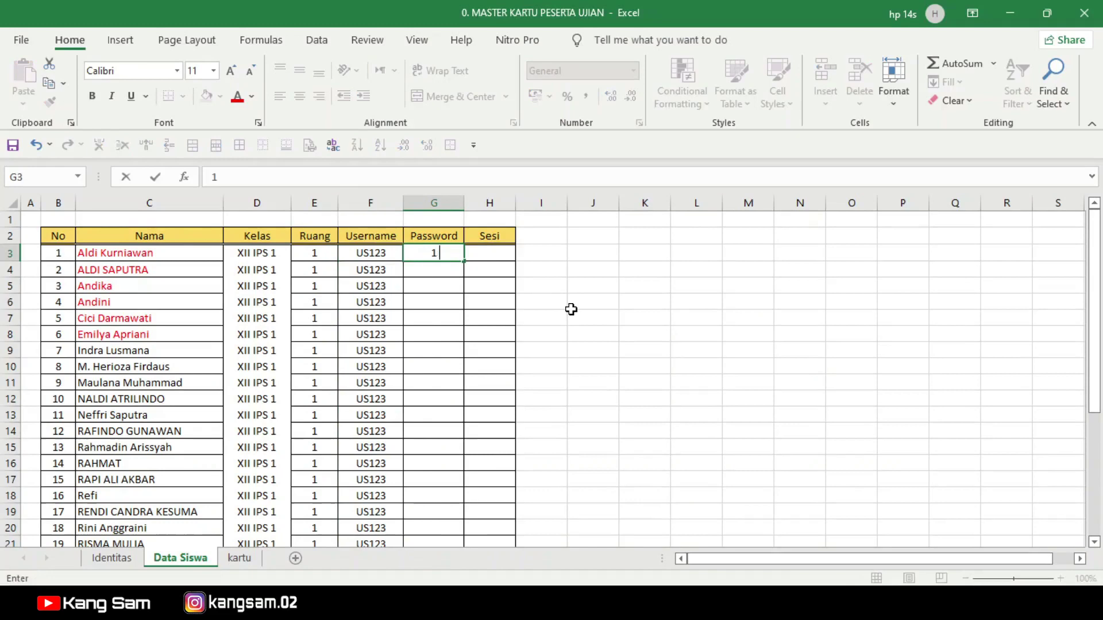
pyautogui.write('2345')
pyautogui.click(536, 296)
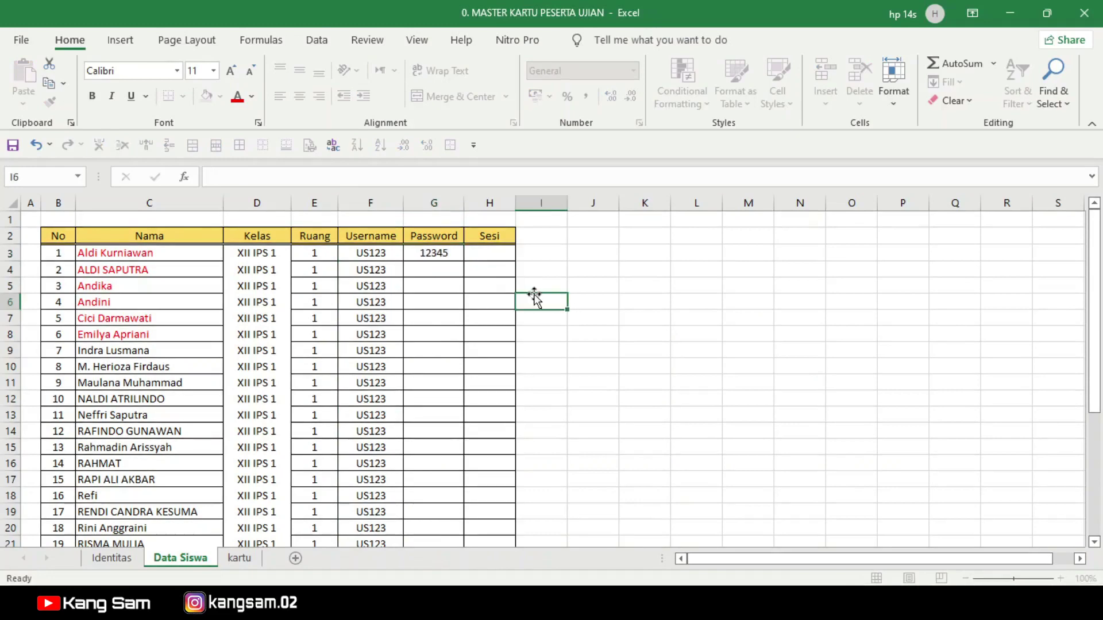
pyautogui.click(436, 251)
pyautogui.moveTo(466, 264); pyautogui.dragTo(460, 490)
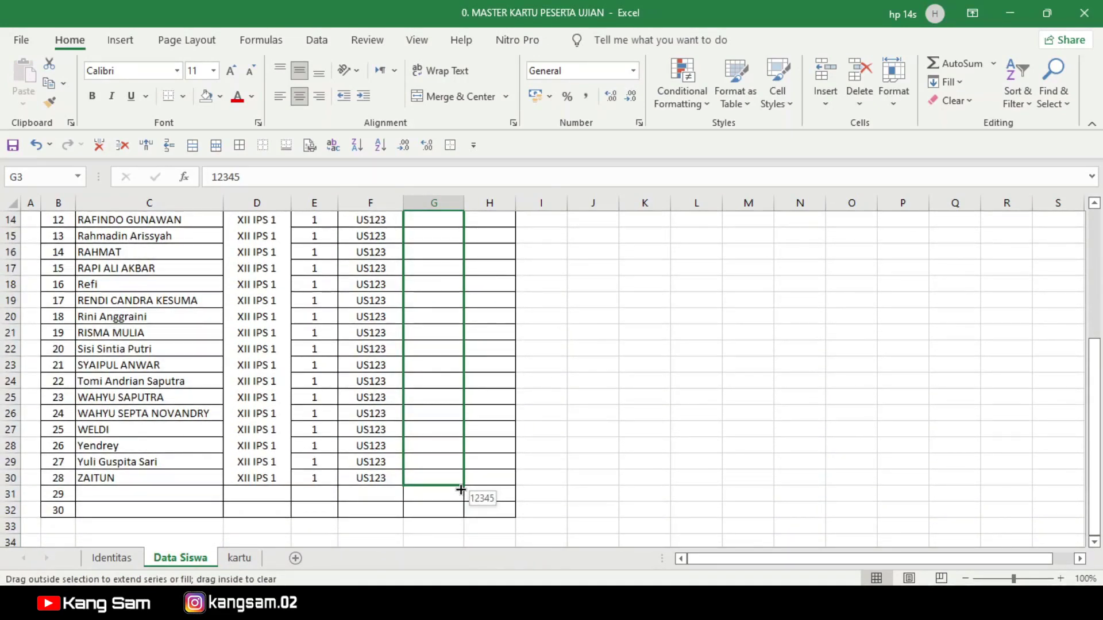
pyautogui.moveTo(461, 490); pyautogui.dragTo(460, 490)
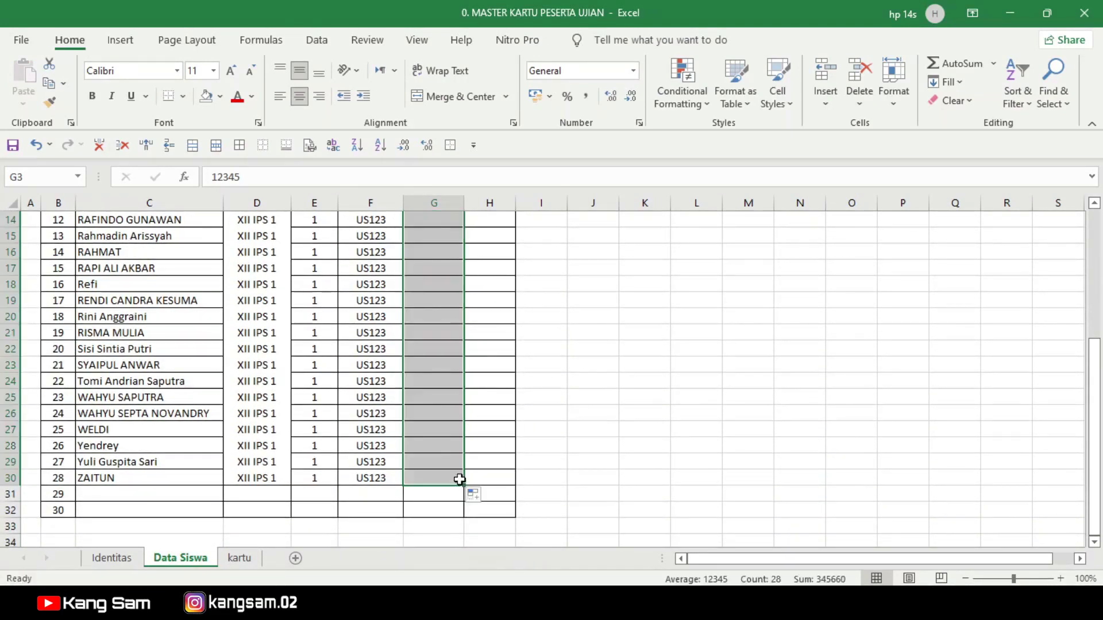
pyautogui.scroll(3, 466, 334)
pyautogui.scroll(2, 467, 313)
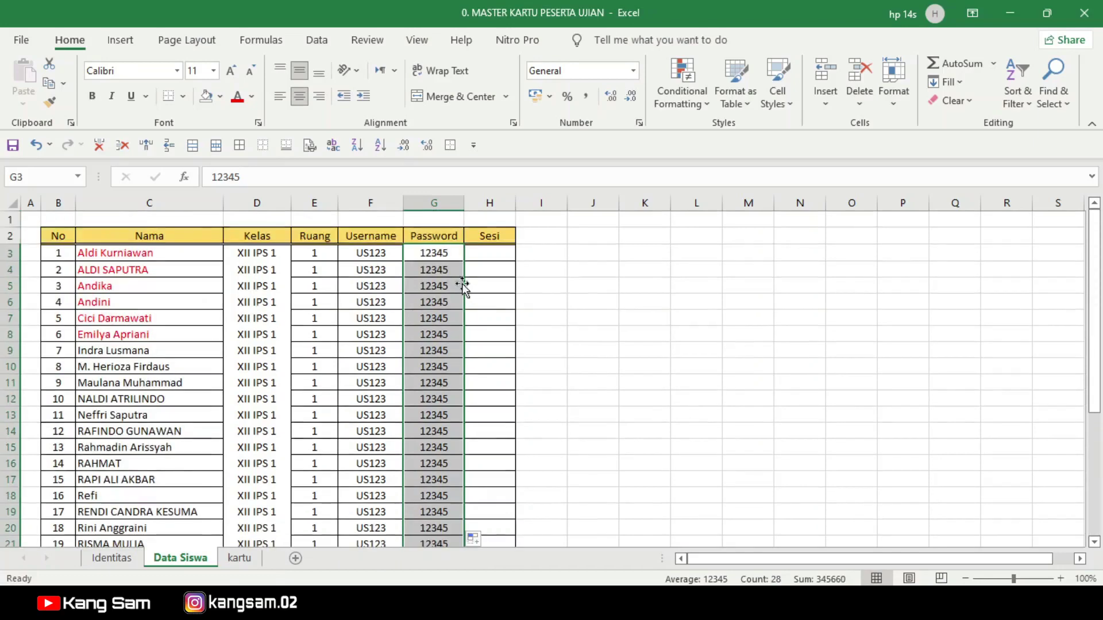
pyautogui.click(591, 283)
pyautogui.scroll(-2, 543, 331)
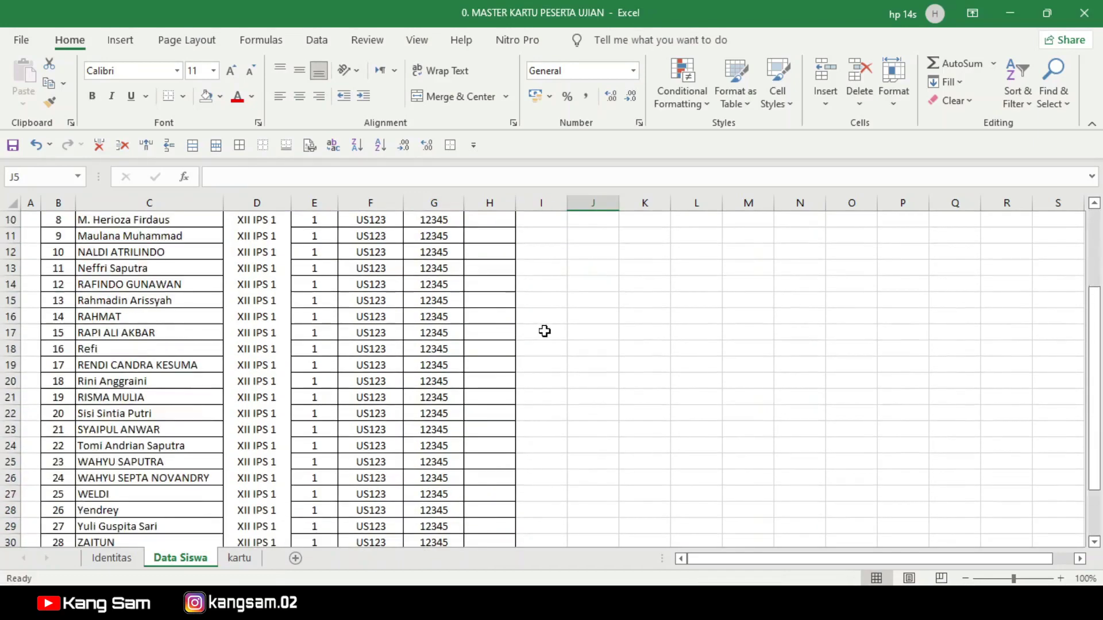
pyautogui.scroll(-2, 540, 339)
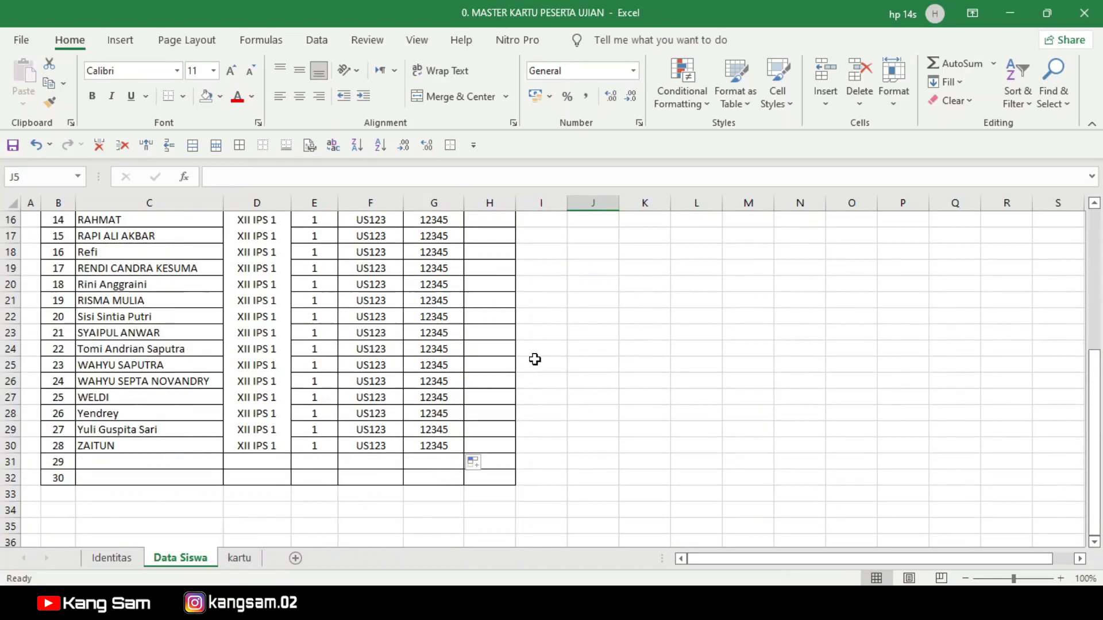
pyautogui.scroll(5, 535, 360)
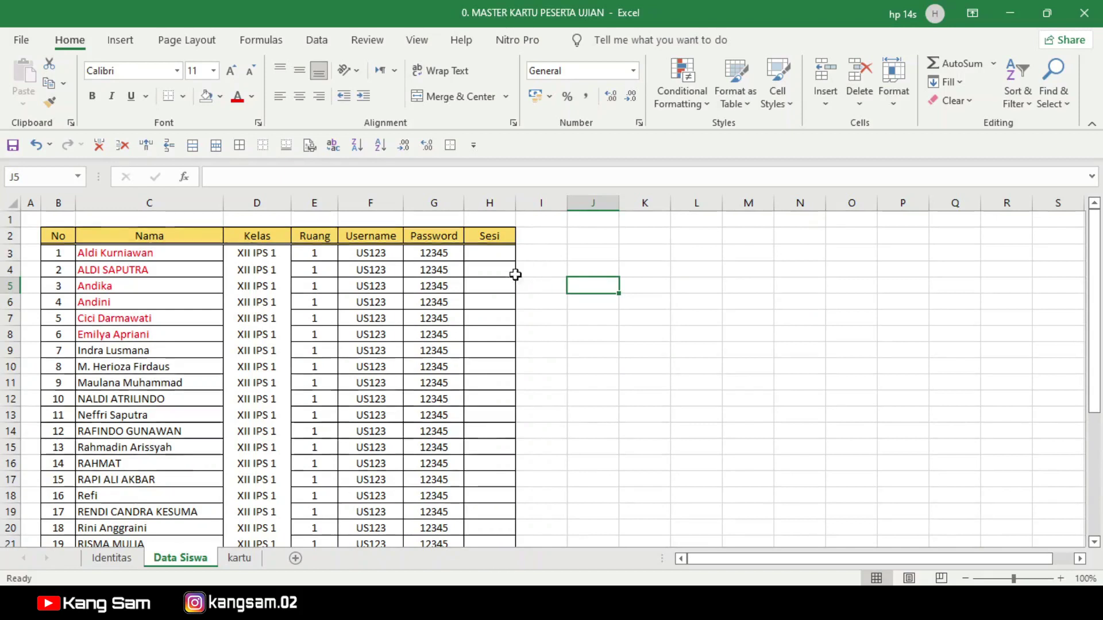
# Step: Give students 1–14 session 1 by filling H3 down to H16
pyautogui.click(490, 255)
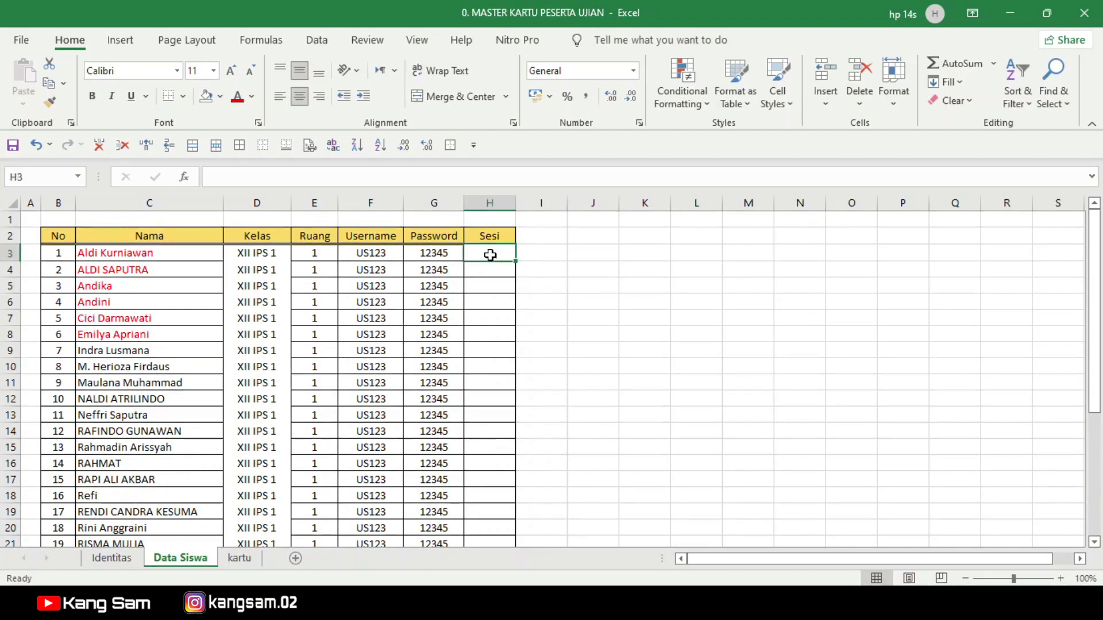
pyautogui.write('1')
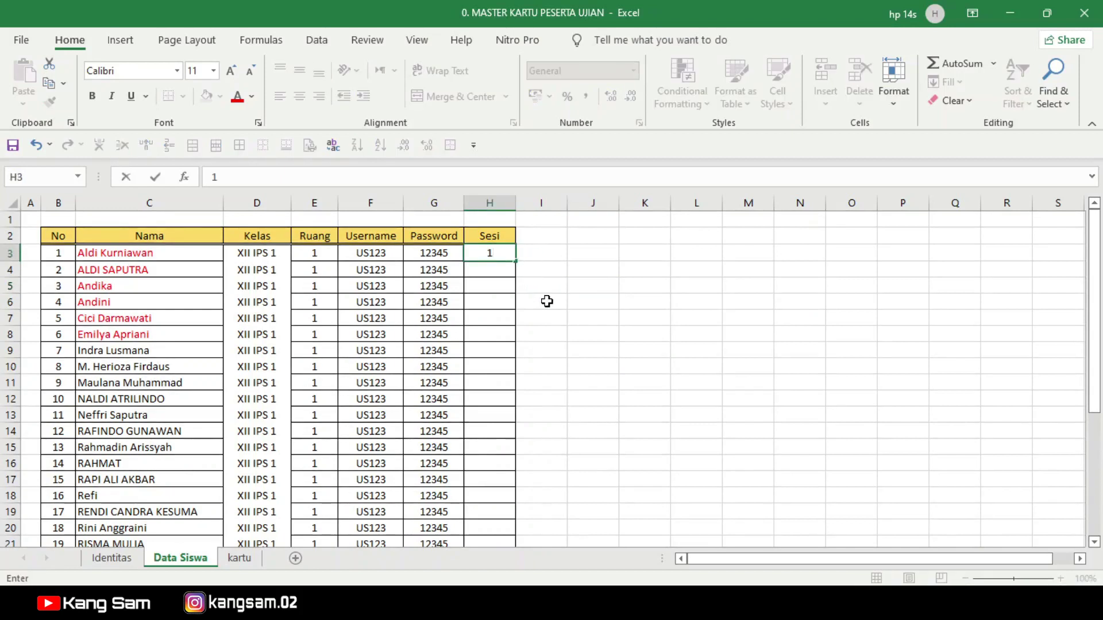
pyautogui.press('Return')
pyautogui.click(498, 254)
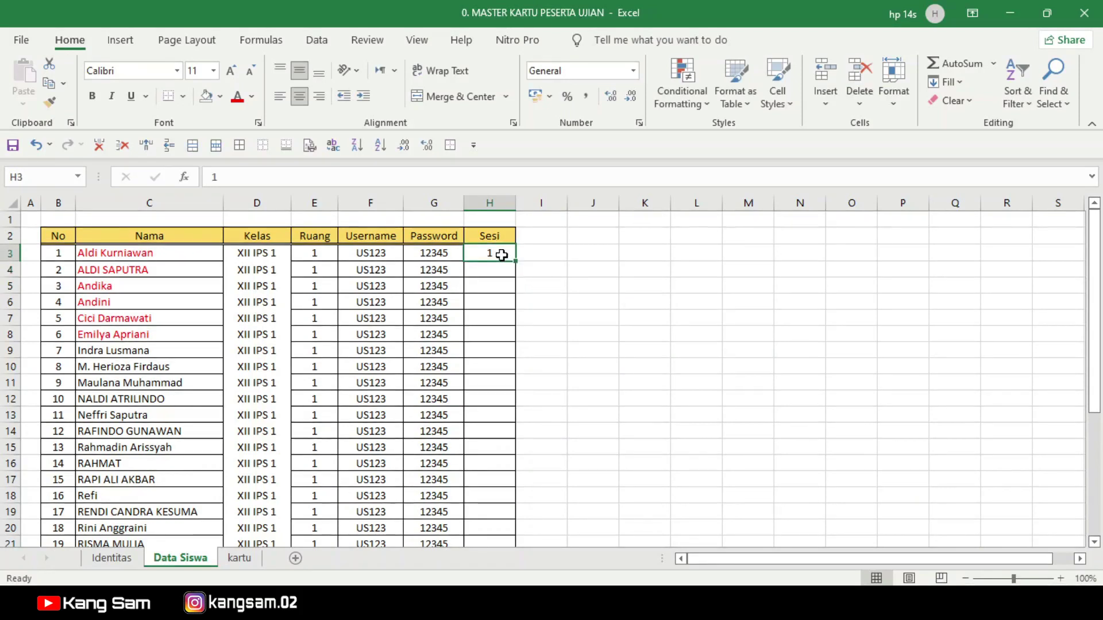
pyautogui.moveTo(517, 262); pyautogui.dragTo(513, 527)
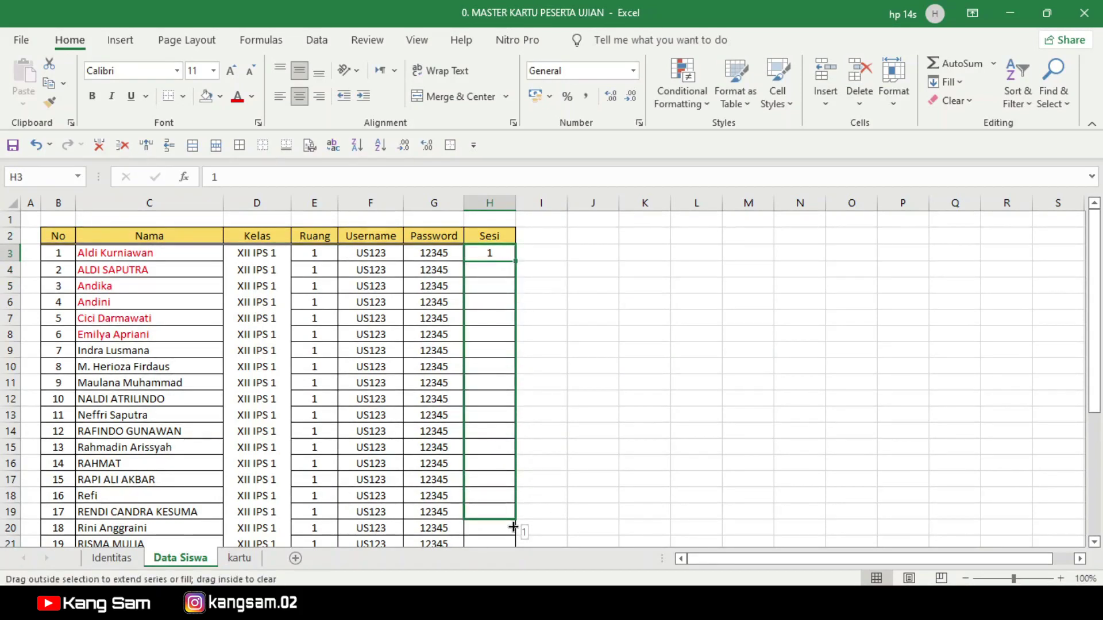
pyautogui.moveTo(511, 524); pyautogui.dragTo(519, 468)
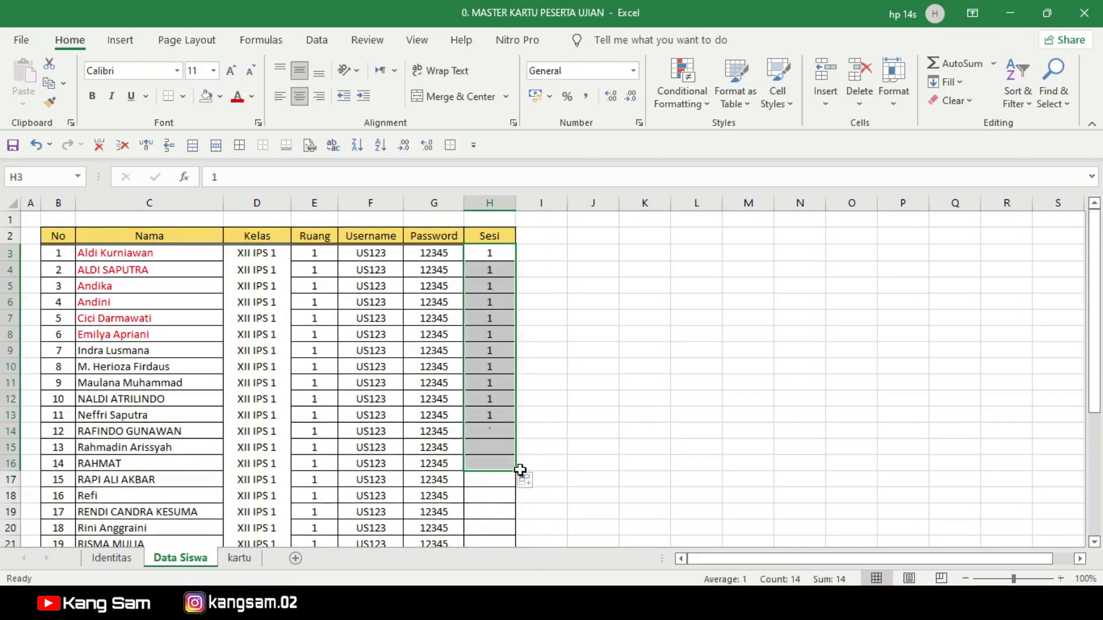
pyautogui.scroll(-2, 517, 454)
# Step: Give students 15–28 session 2 by filling H17 down to H30
pyautogui.click(487, 379)
pyautogui.write('2')
pyautogui.click(530, 395)
pyautogui.click(502, 381)
pyautogui.moveTo(517, 389); pyautogui.dragTo(516, 487)
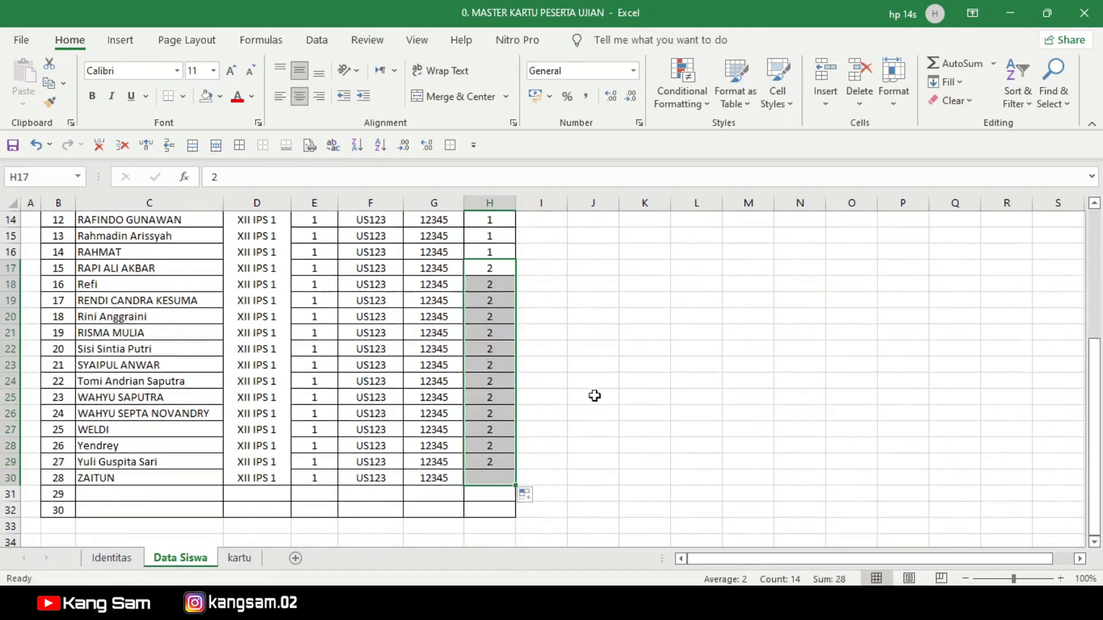
pyautogui.scroll(3, 575, 391)
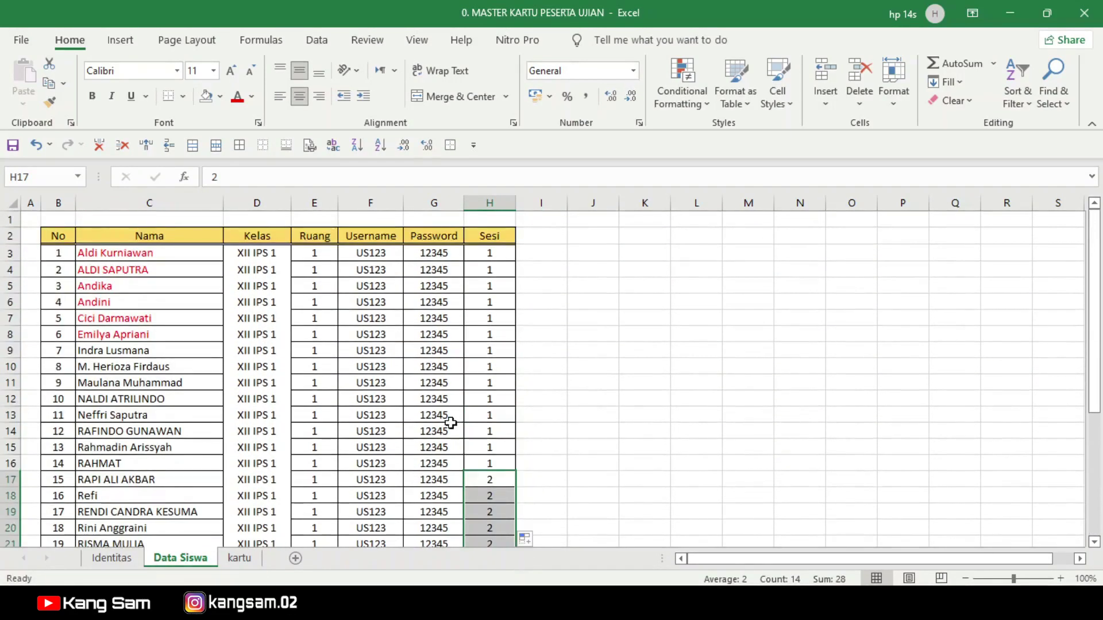
pyautogui.click(243, 560)
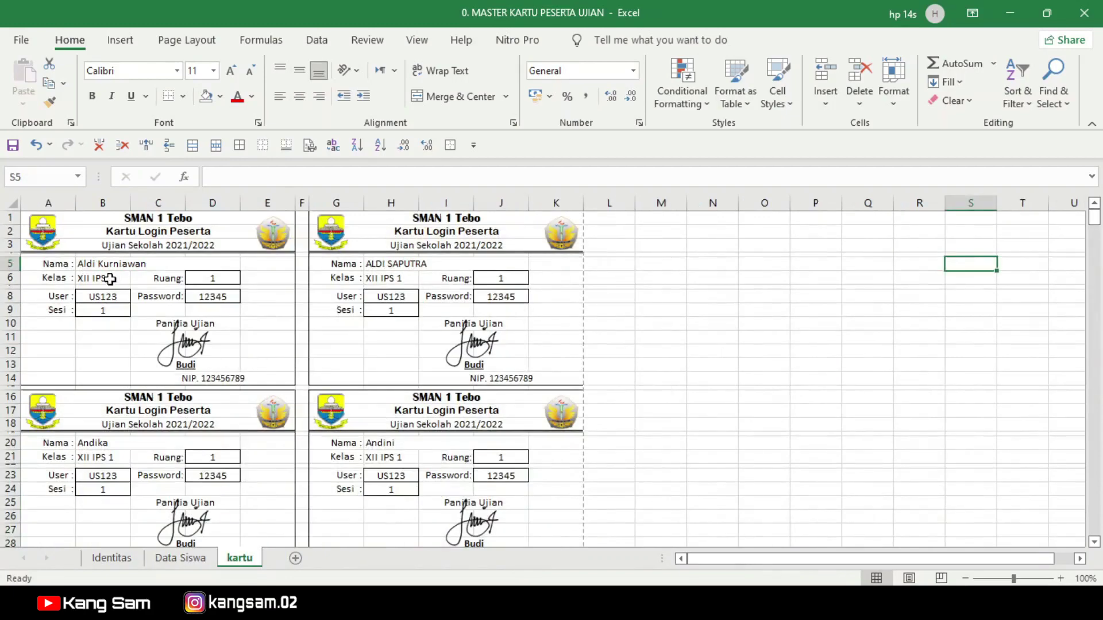
# Step: Inspect a card's Kelas, Ruang, username, password and Sesi references on the kartu sheet
pyautogui.scroll(-12, 204, 409)
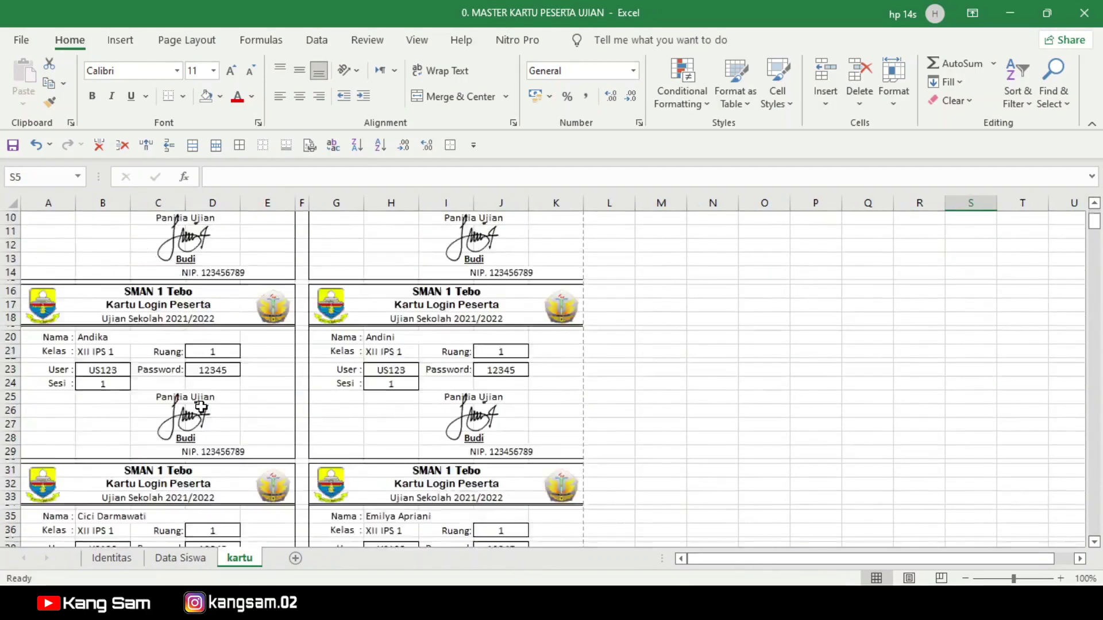
pyautogui.scroll(-15, 204, 409)
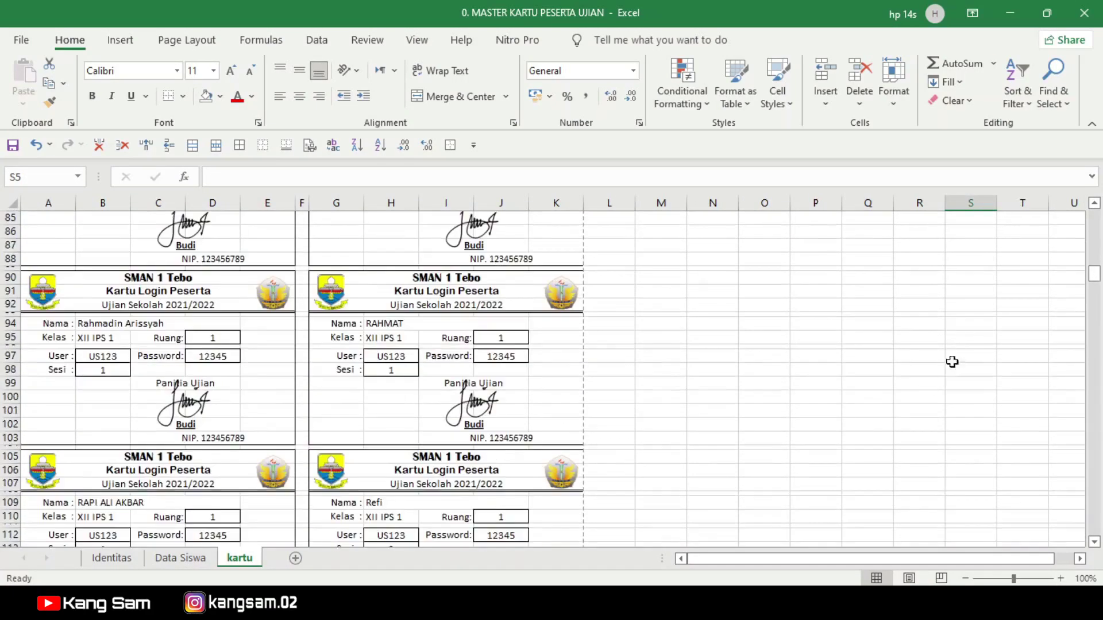
pyautogui.moveTo(1094, 275); pyautogui.dragTo(1094, 344)
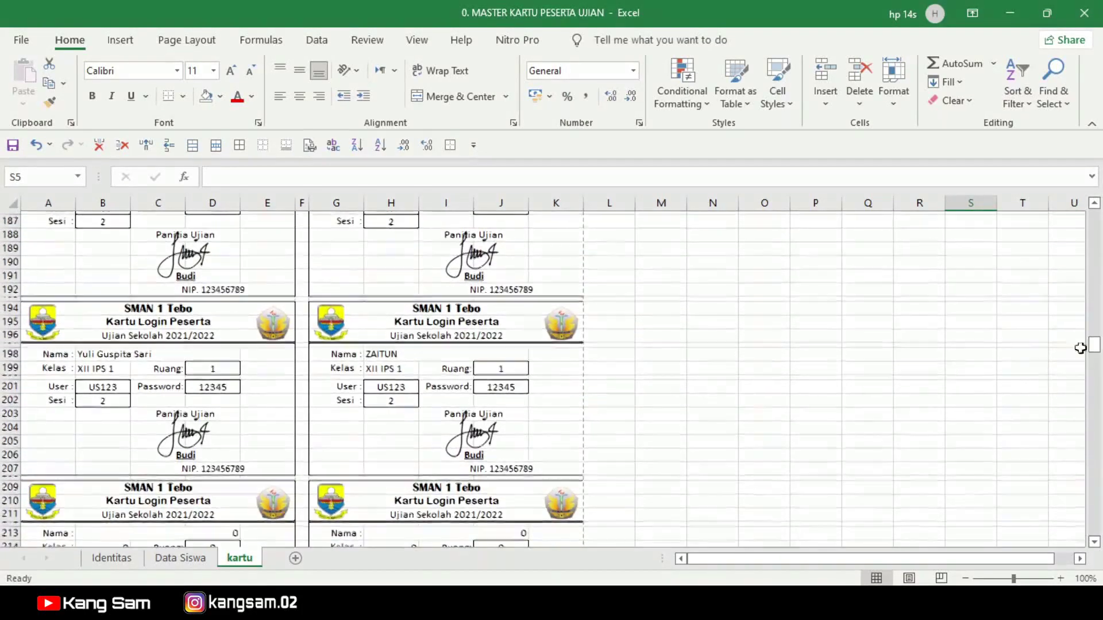
pyautogui.click(180, 558)
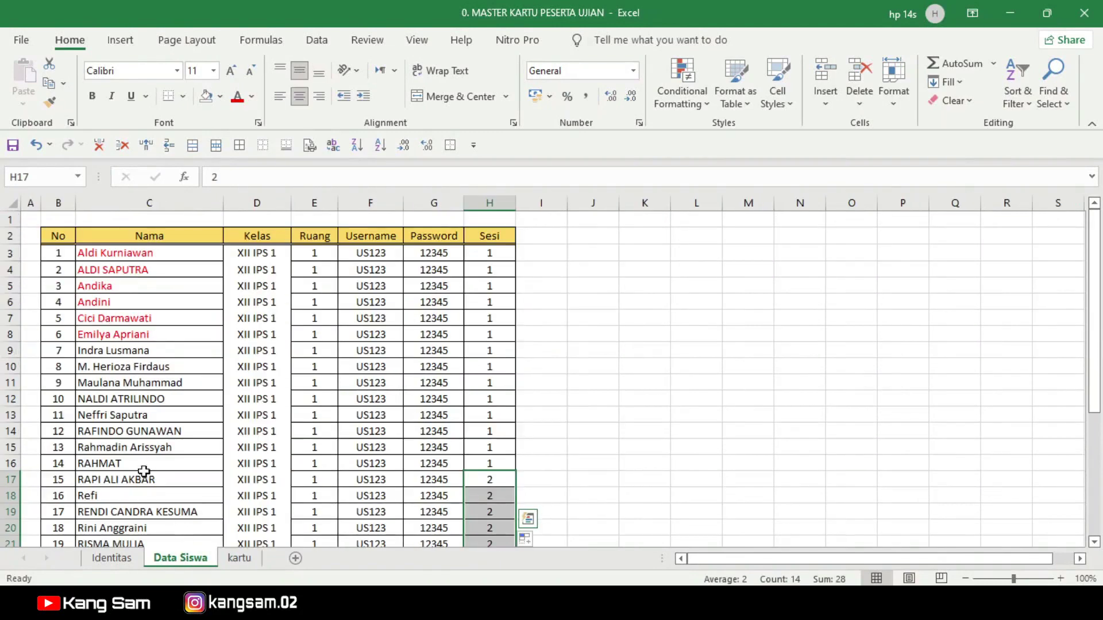
pyautogui.scroll(-5, 122, 460)
pyautogui.click(239, 558)
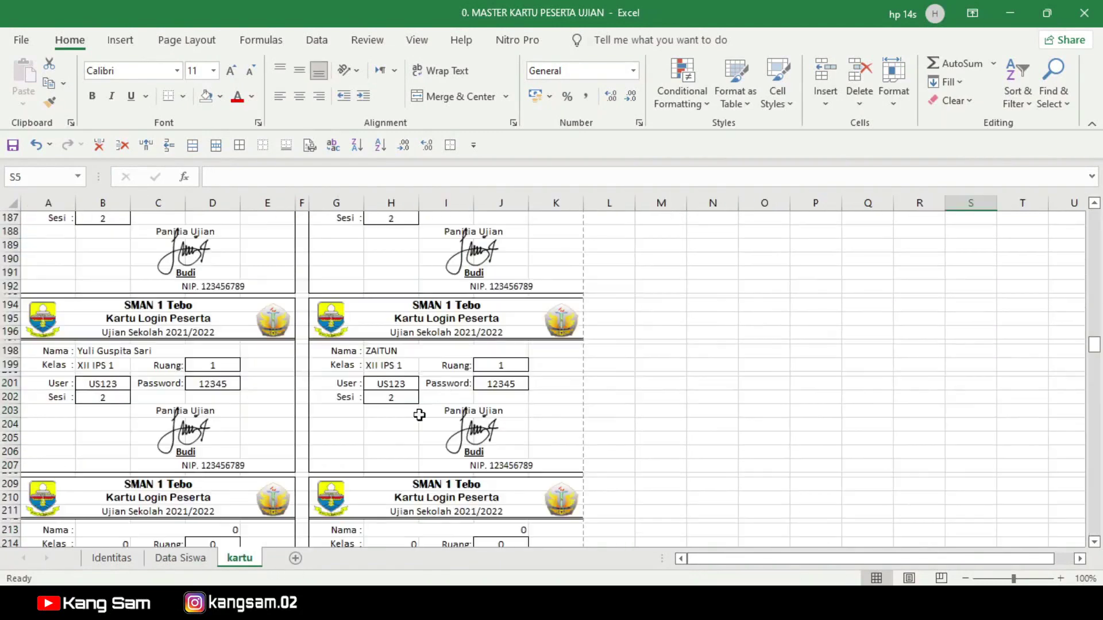
pyautogui.click(374, 365)
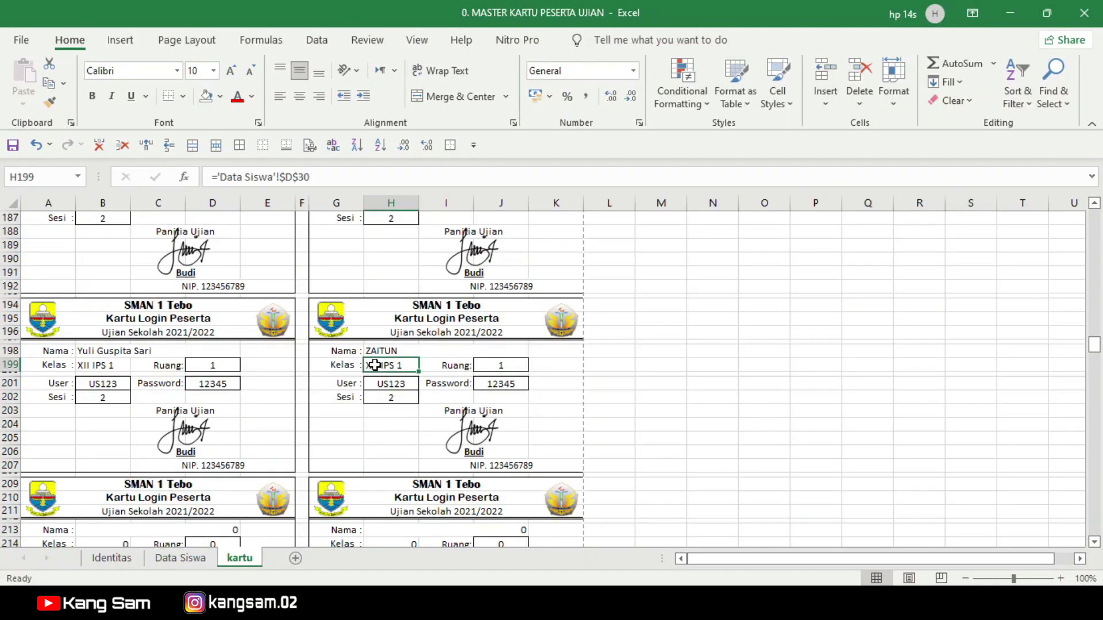
pyautogui.click(494, 367)
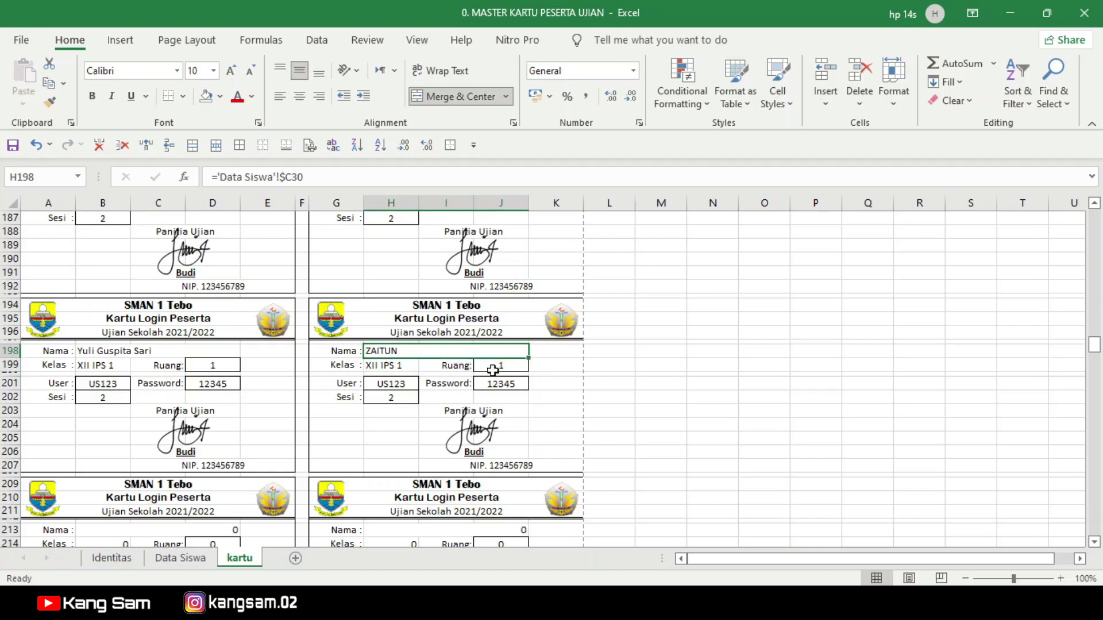
pyautogui.click(402, 387)
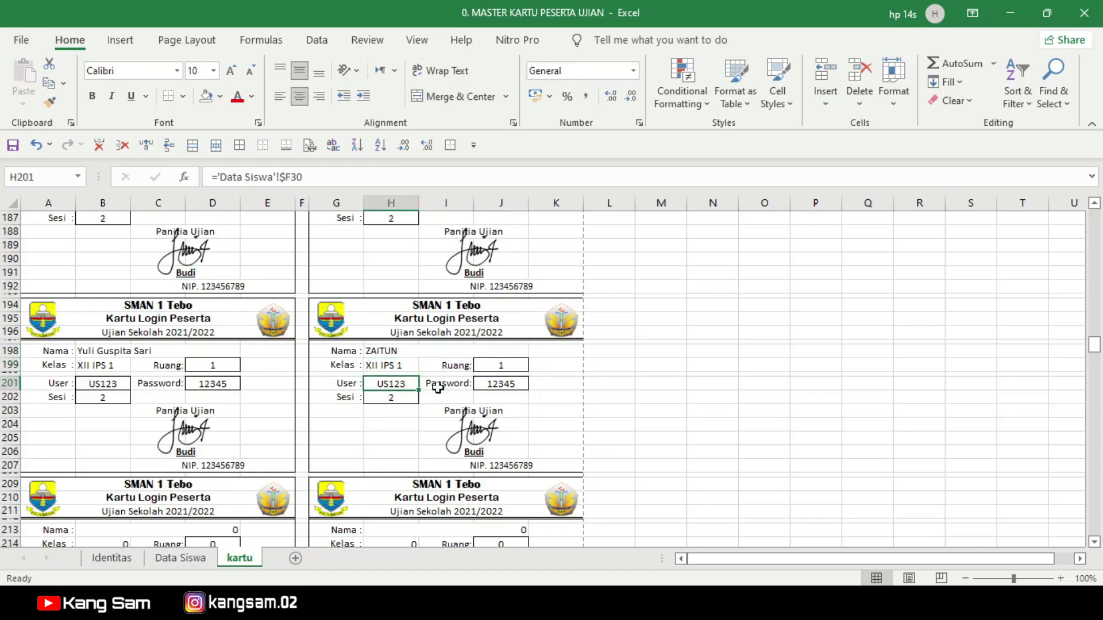
pyautogui.click(484, 386)
pyautogui.click(393, 402)
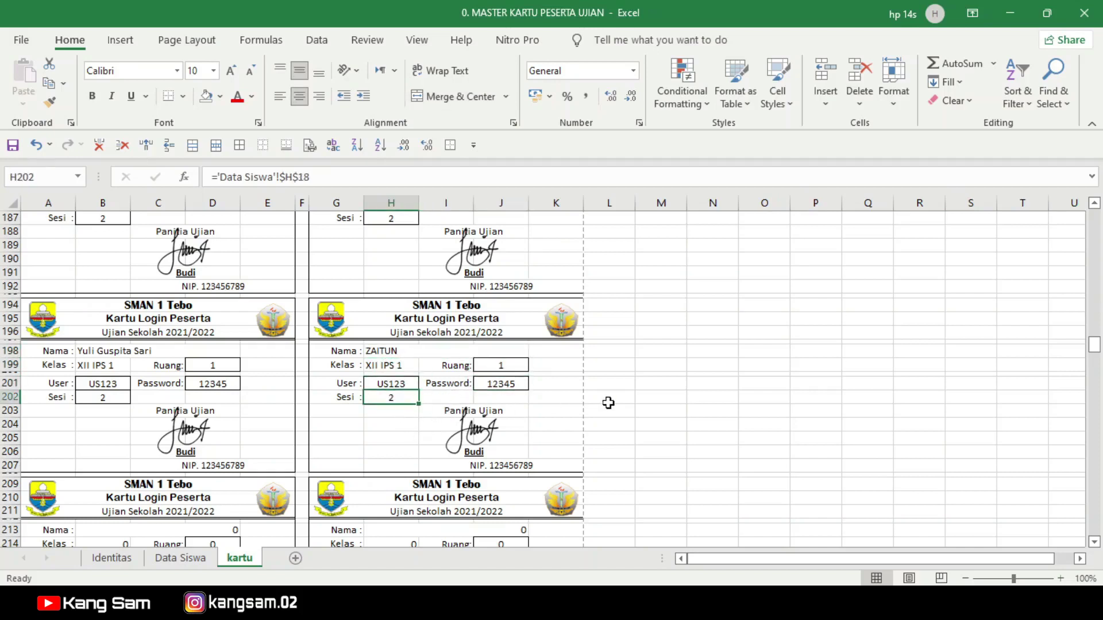
pyautogui.click(647, 392)
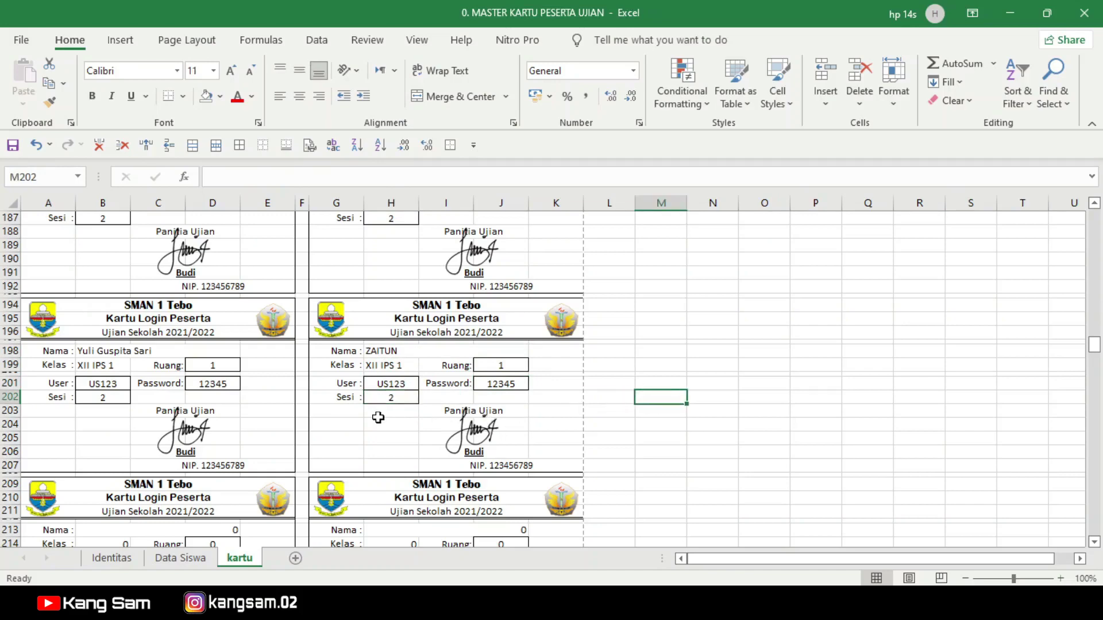
# Step: Inspect the two school logos and the signature image on the top card
pyautogui.scroll(8, 376, 415)
pyautogui.scroll(4, 380, 417)
pyautogui.moveTo(1094, 327); pyautogui.dragTo(1097, 202)
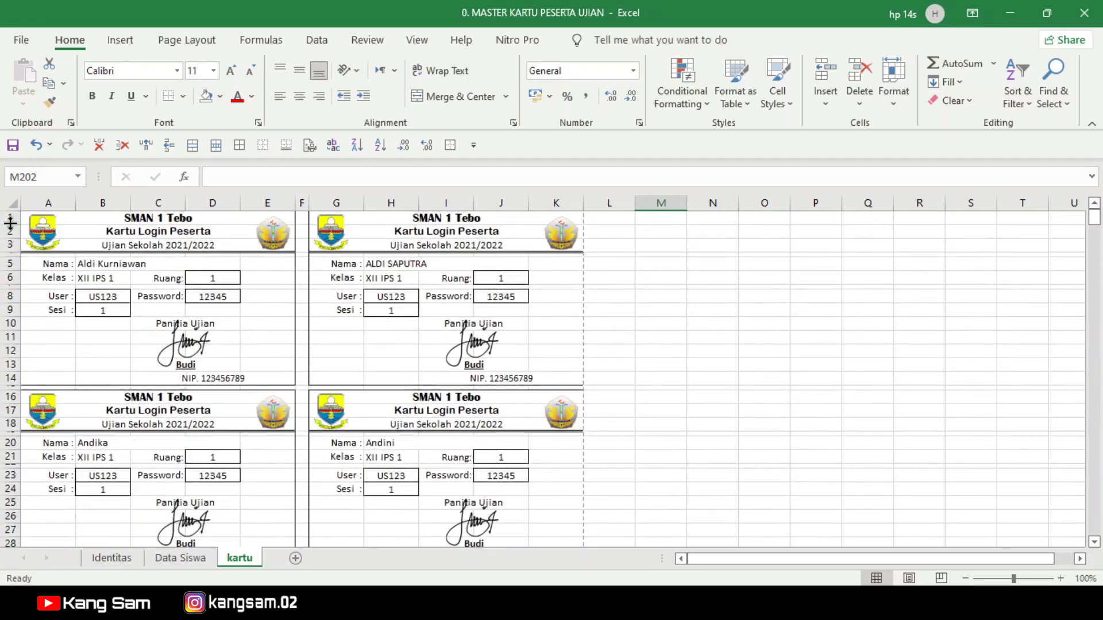
pyautogui.click(44, 234)
pyautogui.click(273, 234)
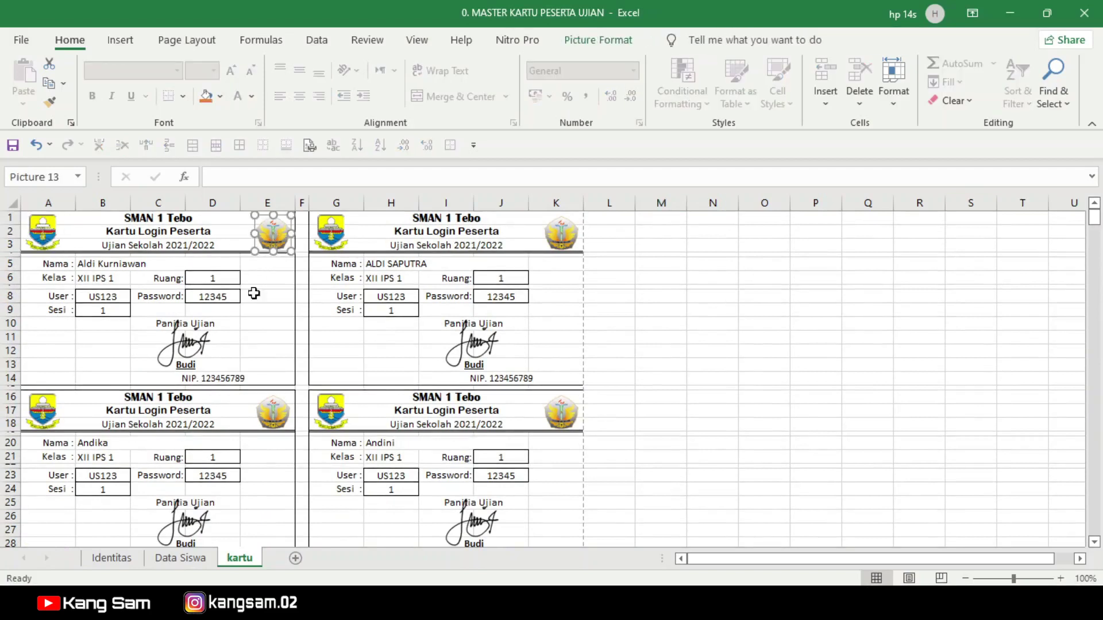
pyautogui.click(183, 347)
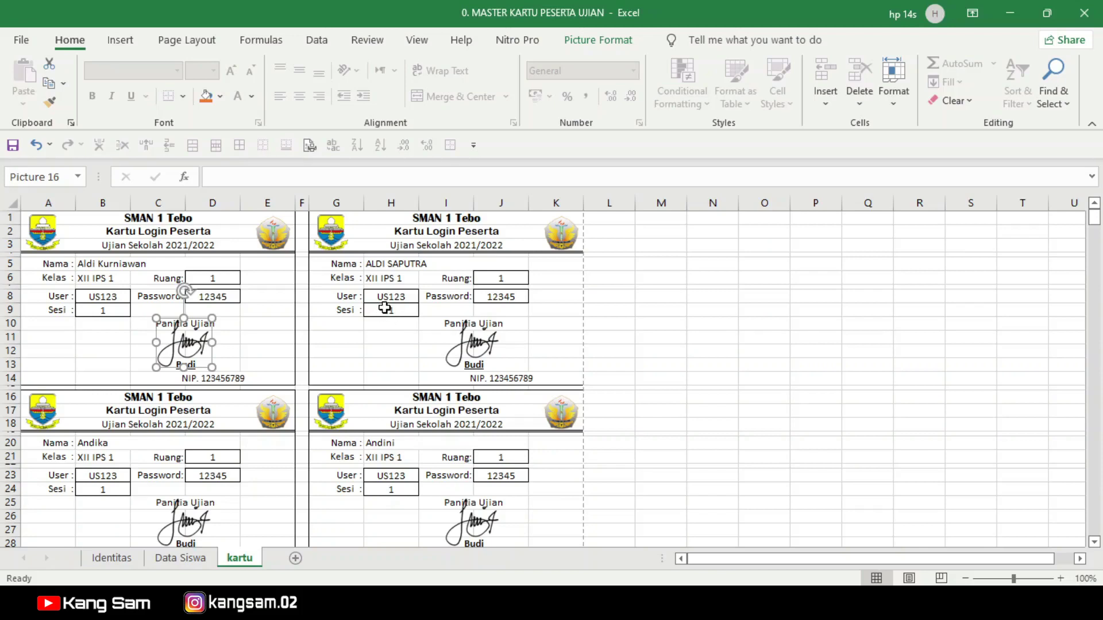
pyautogui.click(110, 558)
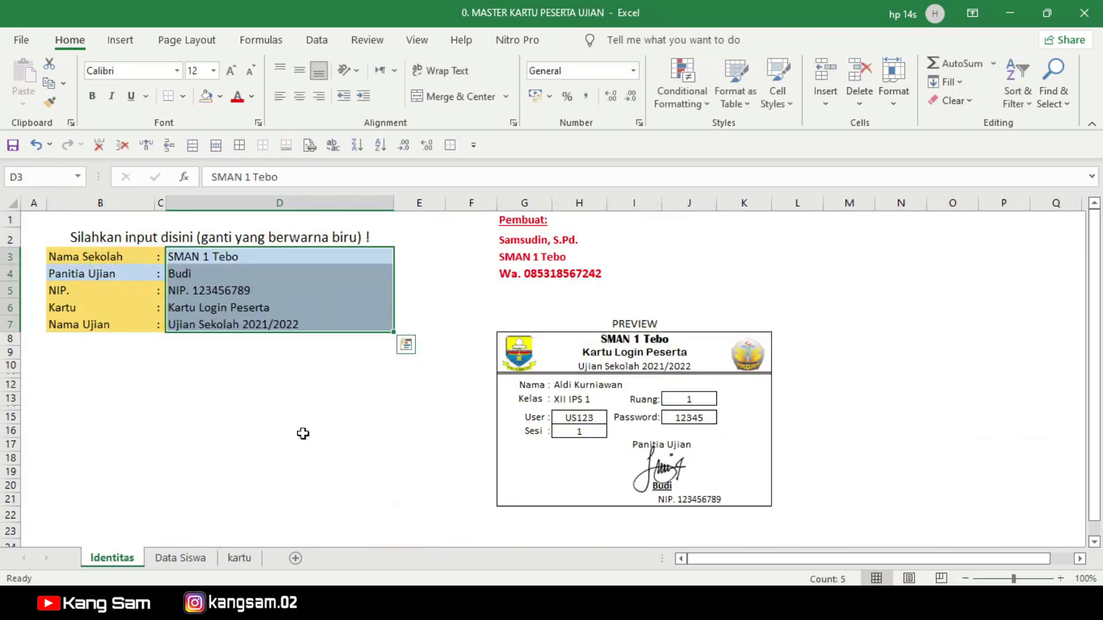
# Step: Review the Data Siswa and Identitas sheets, then switch to the PRANGKAT UJIAN folder window
pyautogui.click(183, 556)
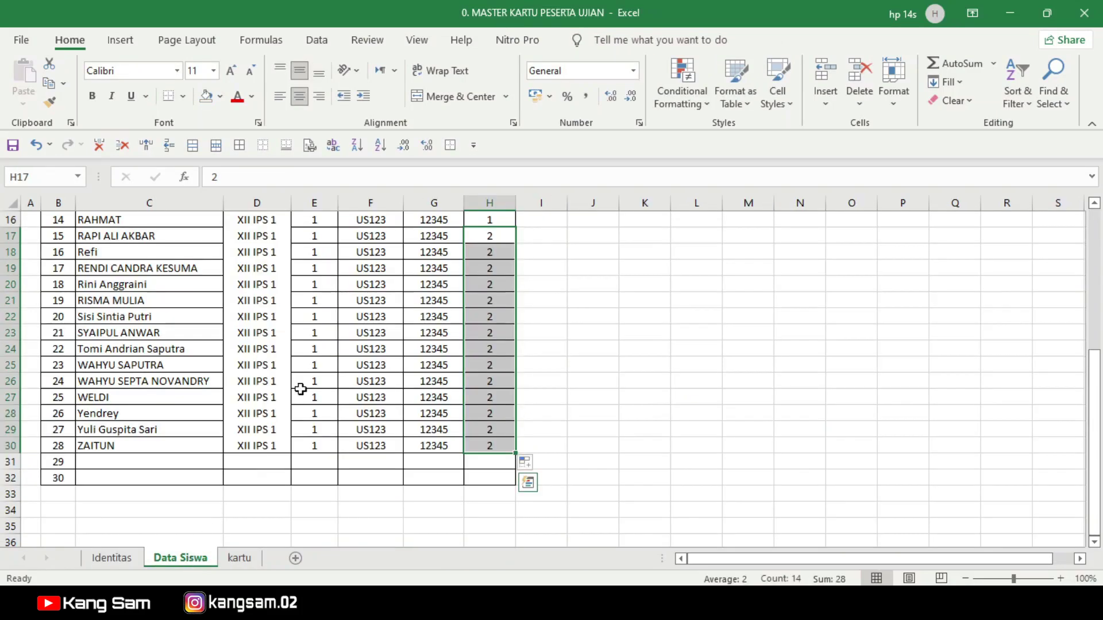
pyautogui.scroll(4, 332, 438)
pyautogui.scroll(1, 332, 438)
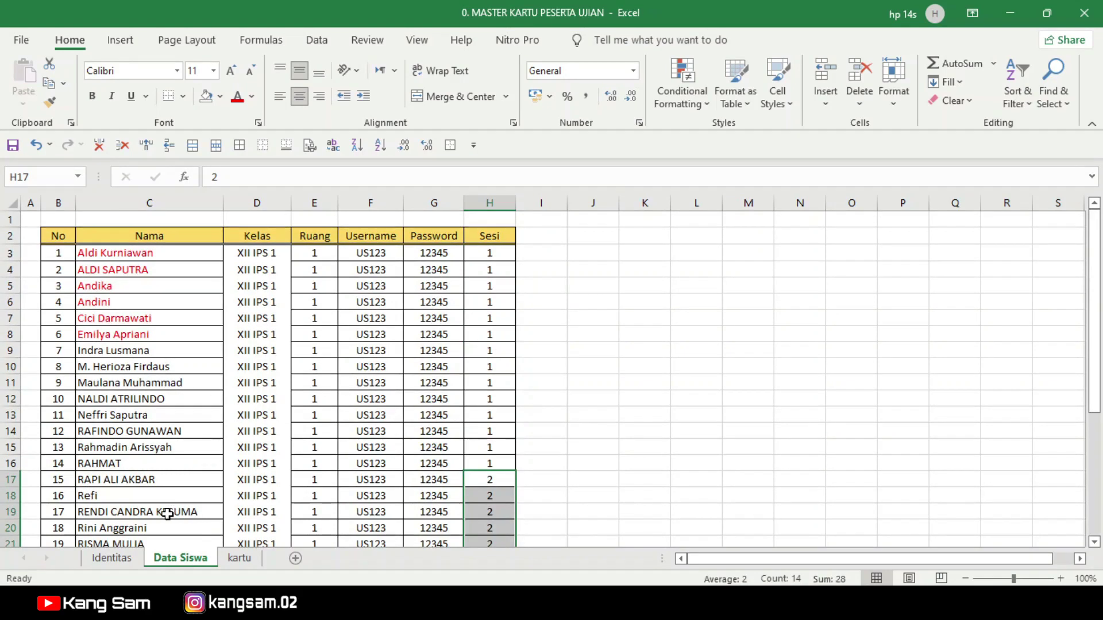
pyautogui.click(651, 384)
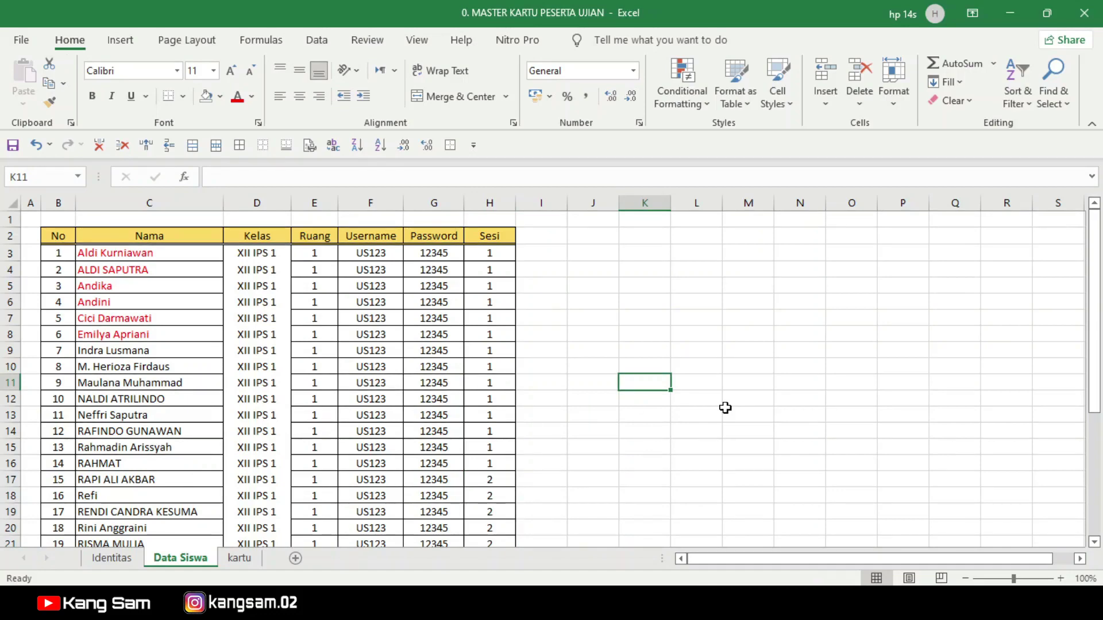
pyautogui.click(114, 560)
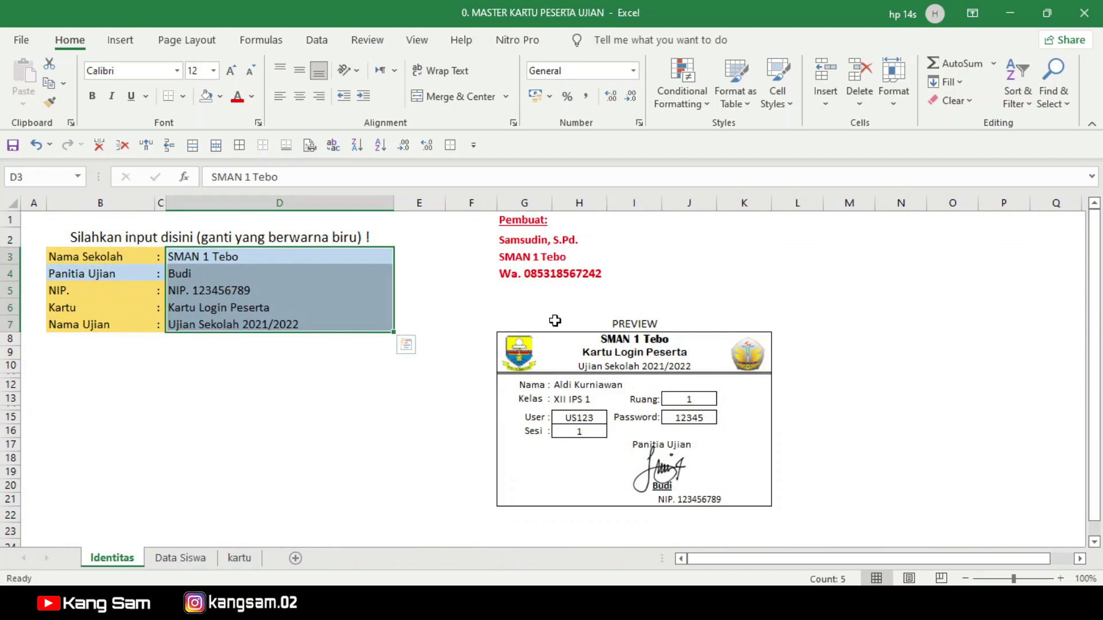
pyautogui.scroll(-4, 555, 320)
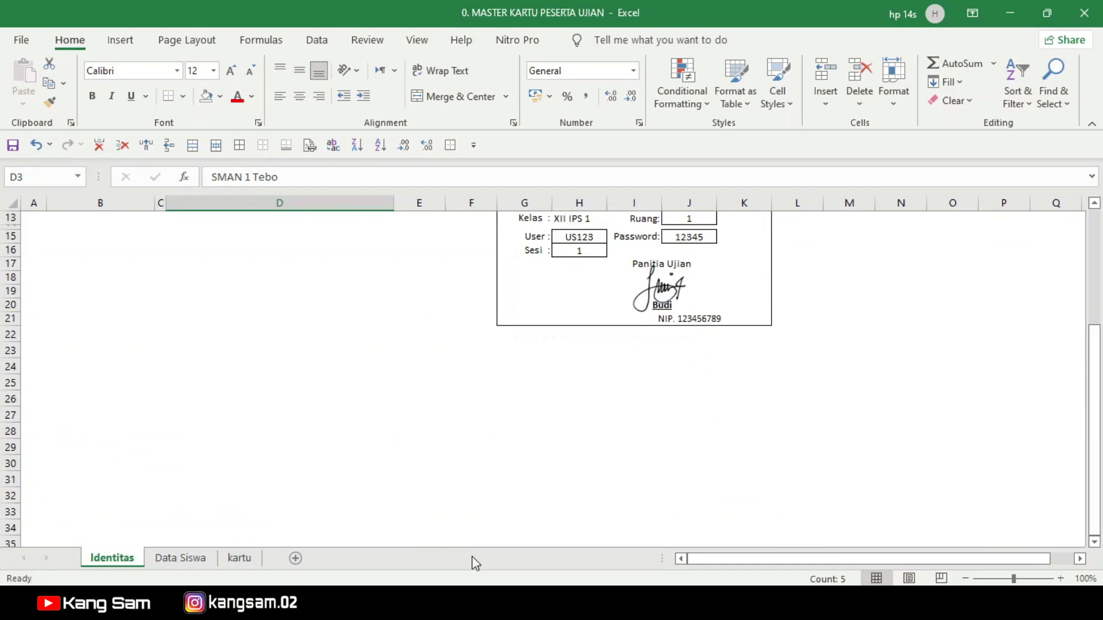
pyautogui.moveTo(364, 608)
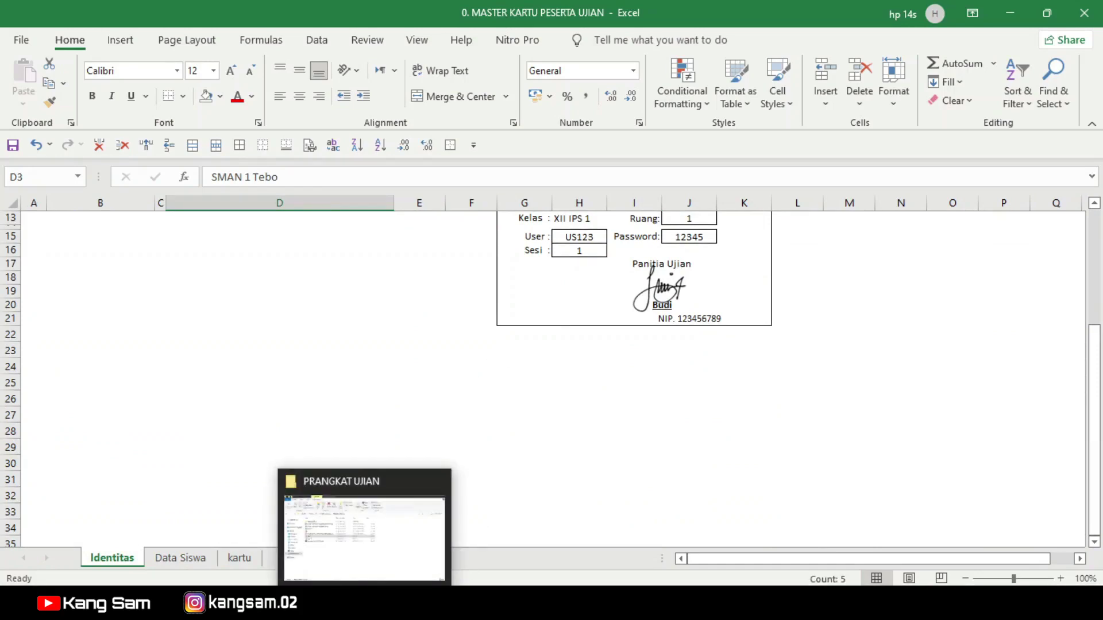
pyautogui.click(364, 608)
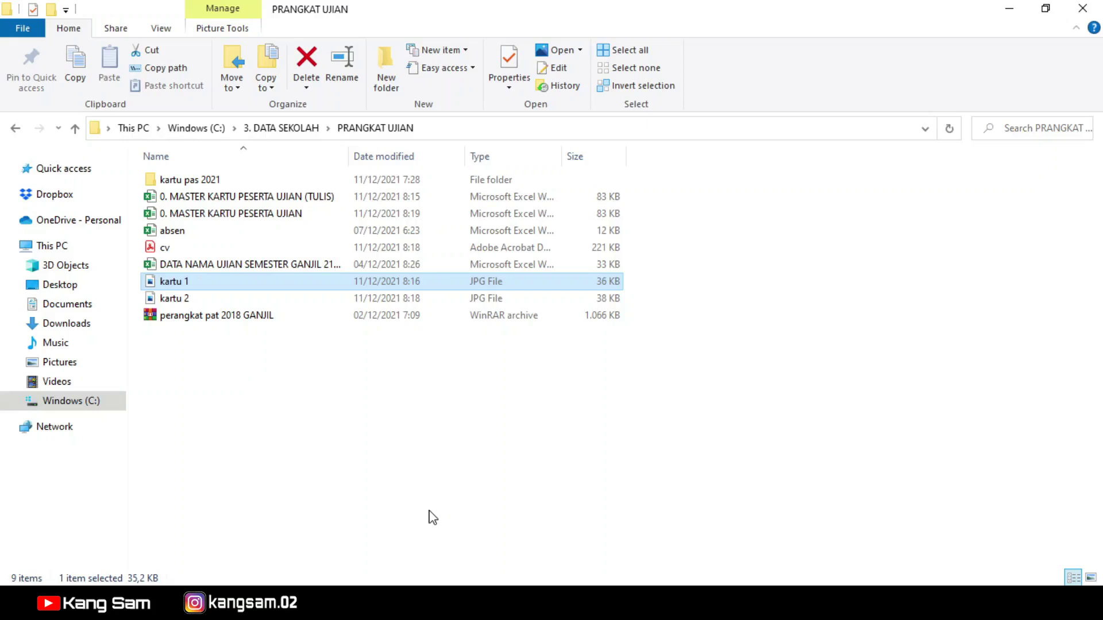
# Step: Widen the Name column and open '0. MASTER KARTU UJIAN 50 SISWA' from the kartu pas 2021 folder
pyautogui.moveTo(348, 155); pyautogui.dragTo(406, 182)
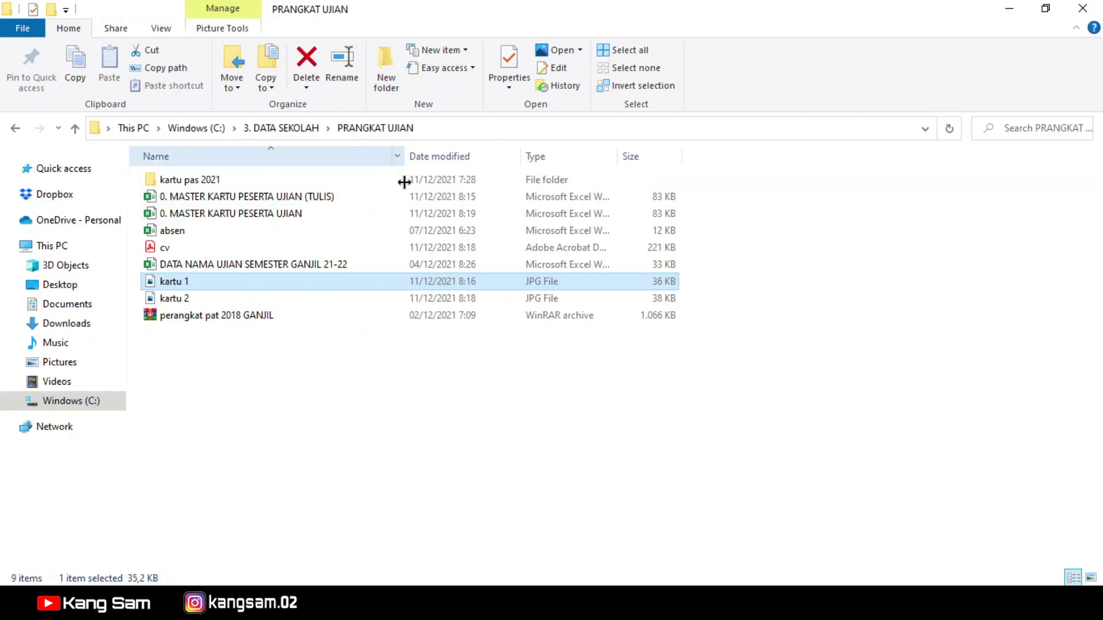
pyautogui.doubleClick(194, 180)
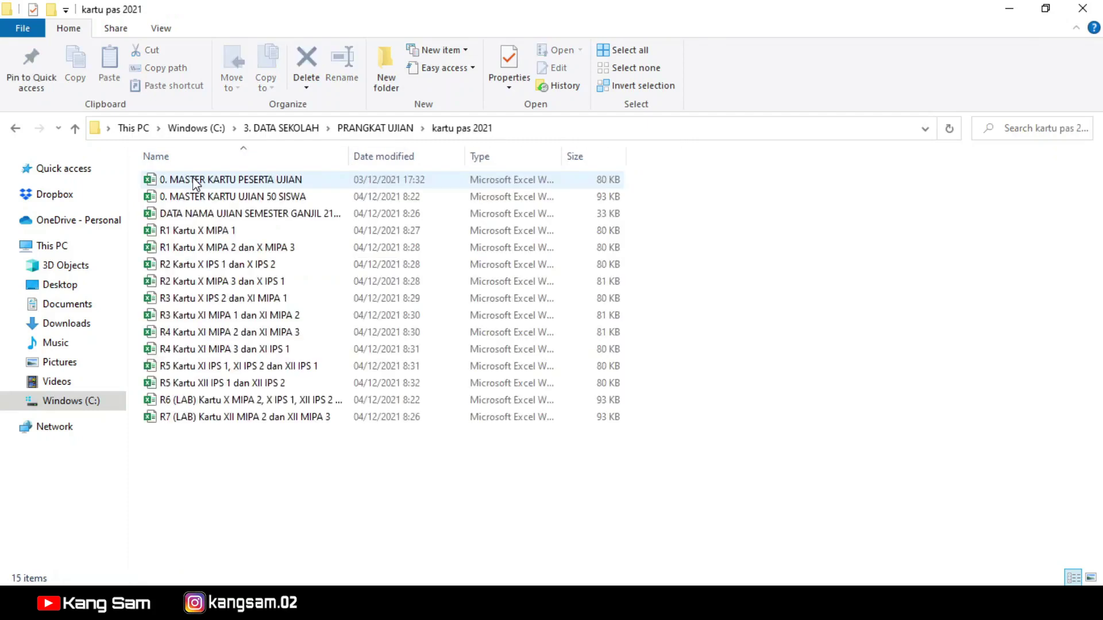
pyautogui.click(217, 195)
pyautogui.rightClick(217, 196)
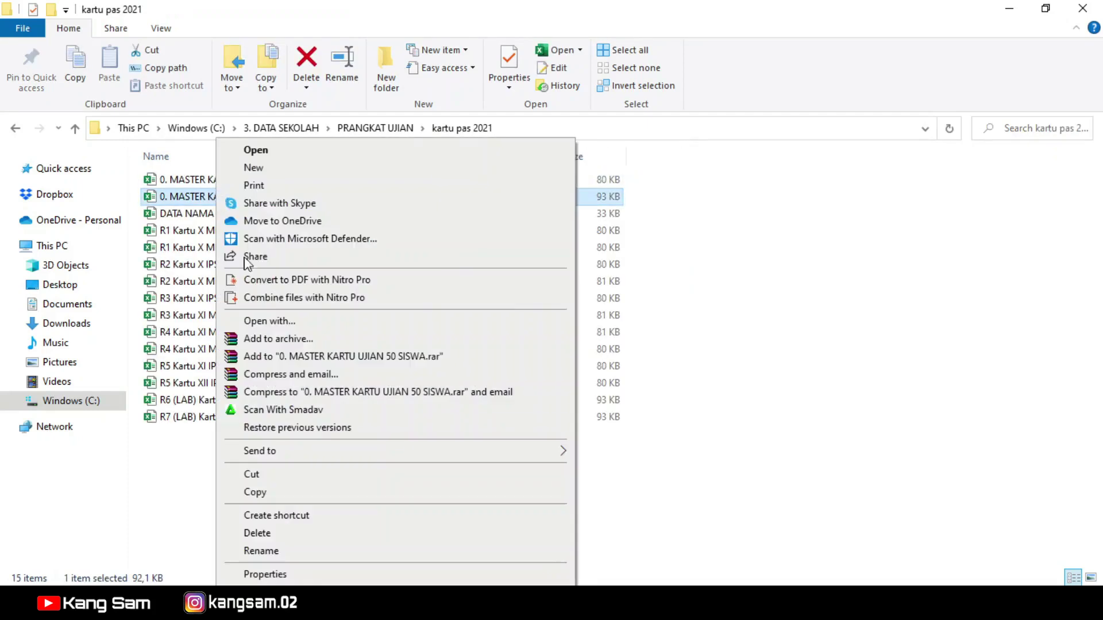
pyautogui.click(172, 465)
pyautogui.click(247, 194)
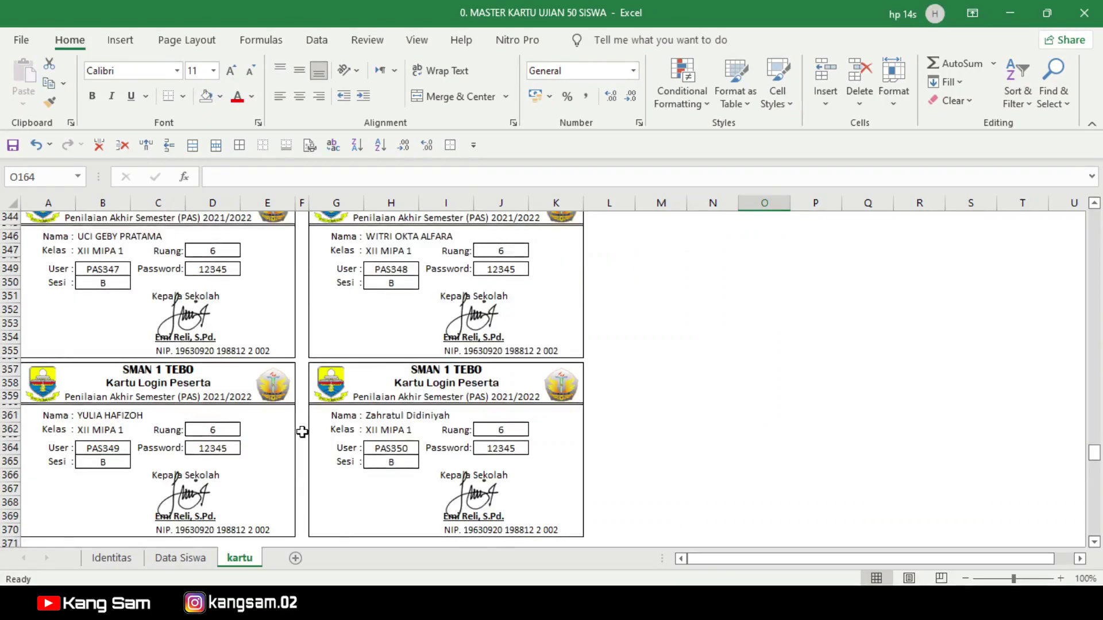
# Step: Scroll through the kartu login cards and the 50-student Data Siswa list, checking cells K51 and K12
pyautogui.scroll(3, 301, 432)
pyautogui.moveTo(1096, 446); pyautogui.dragTo(1058, 448)
pyautogui.scroll(-4, 1101, 327)
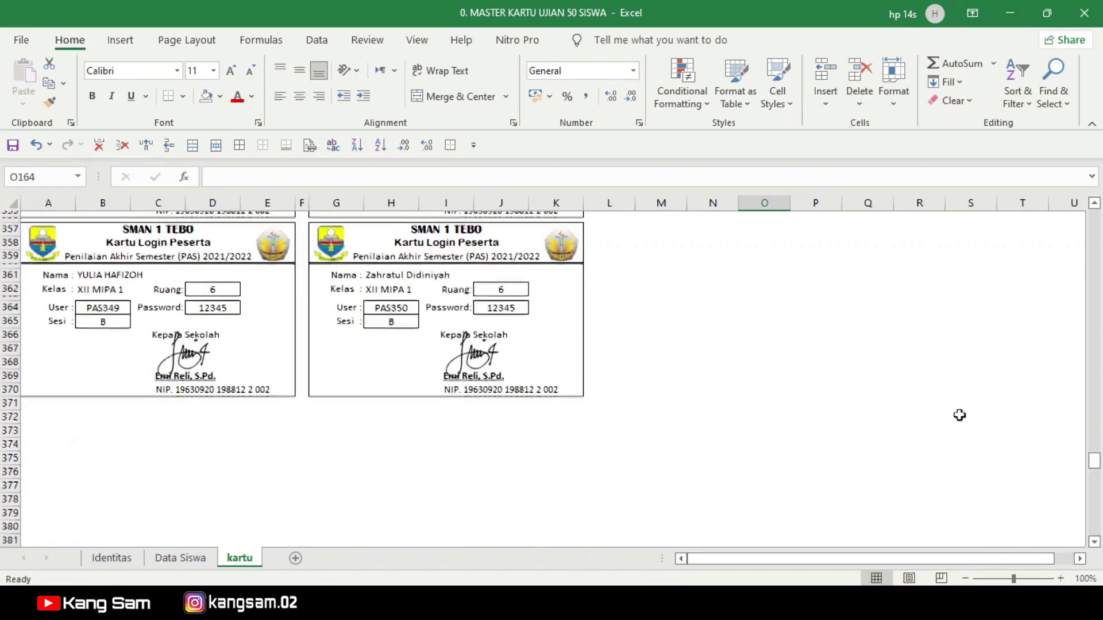
pyautogui.click(180, 558)
pyautogui.scroll(-14, 173, 477)
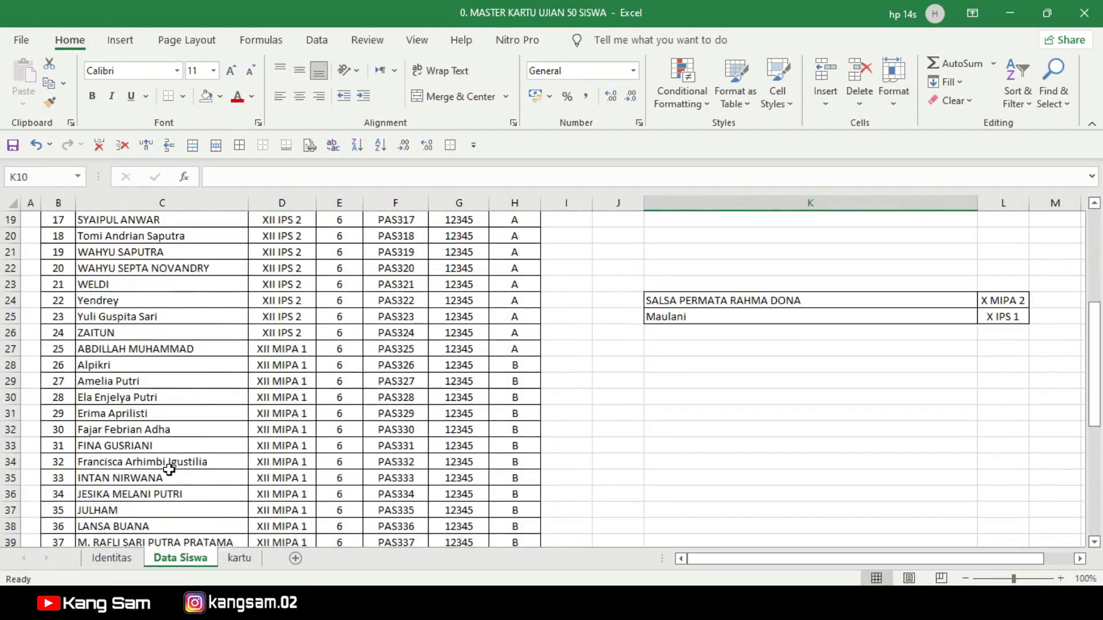
pyautogui.click(704, 348)
pyautogui.scroll(9, 363, 513)
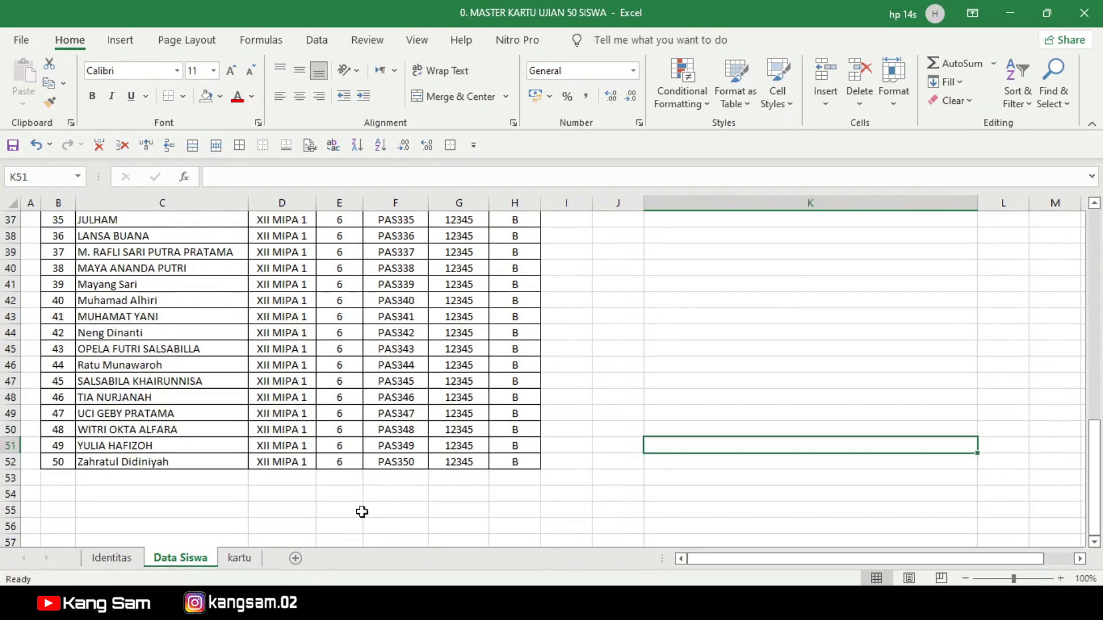
pyautogui.scroll(3, 363, 513)
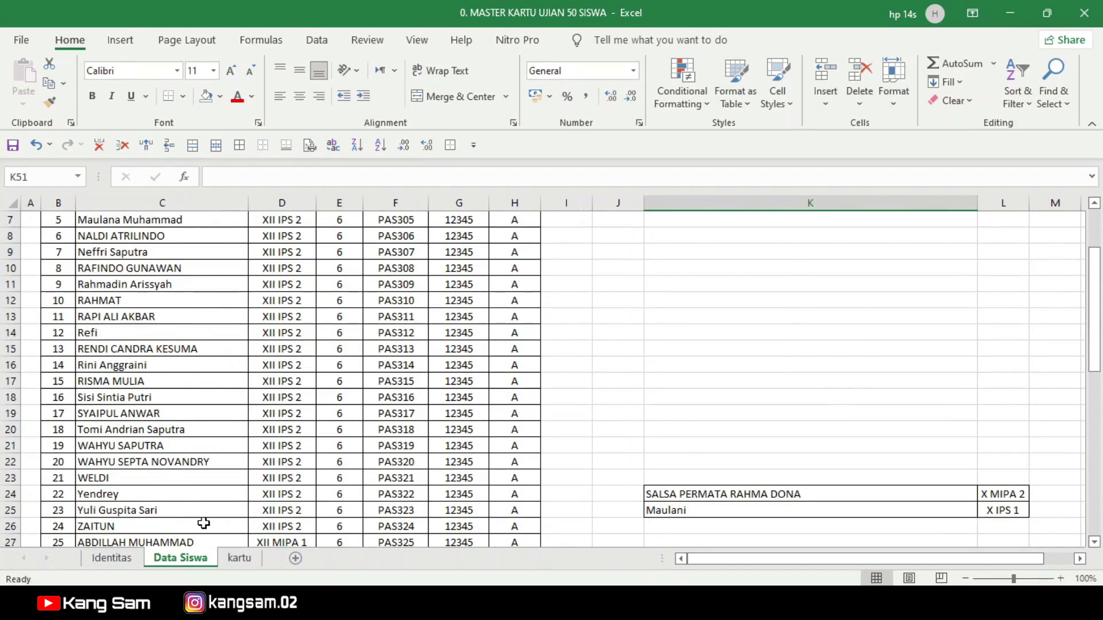
pyautogui.click(816, 300)
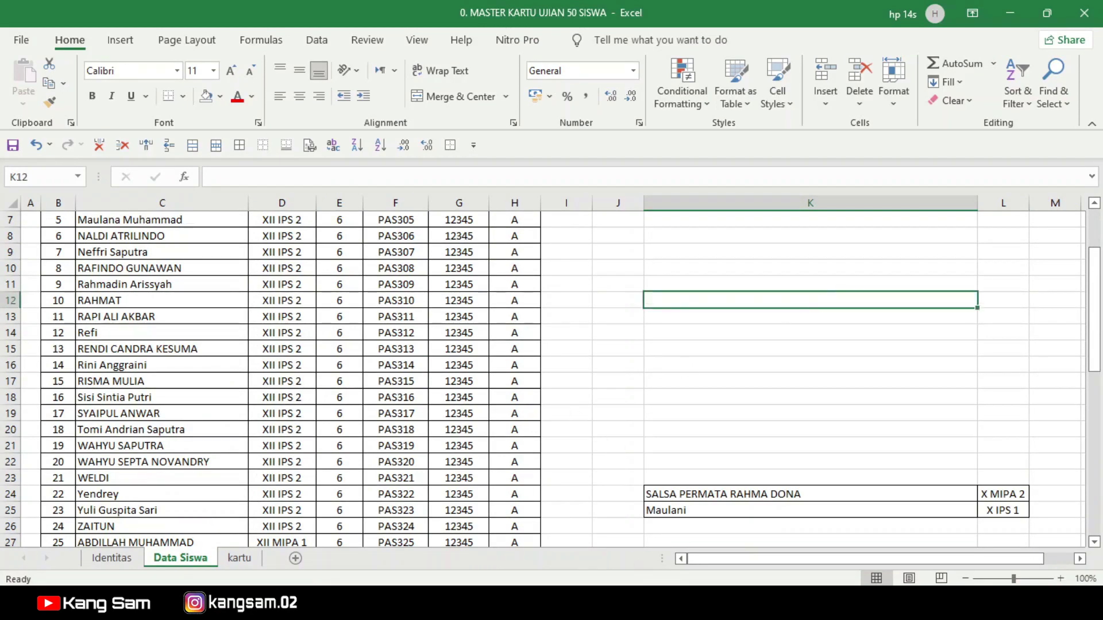
# Step: Switch through the open workbooks to the 0. MASTER KARTU PESERTA UJIAN (TULIS) card sheet
pyautogui.moveTo(587, 550)
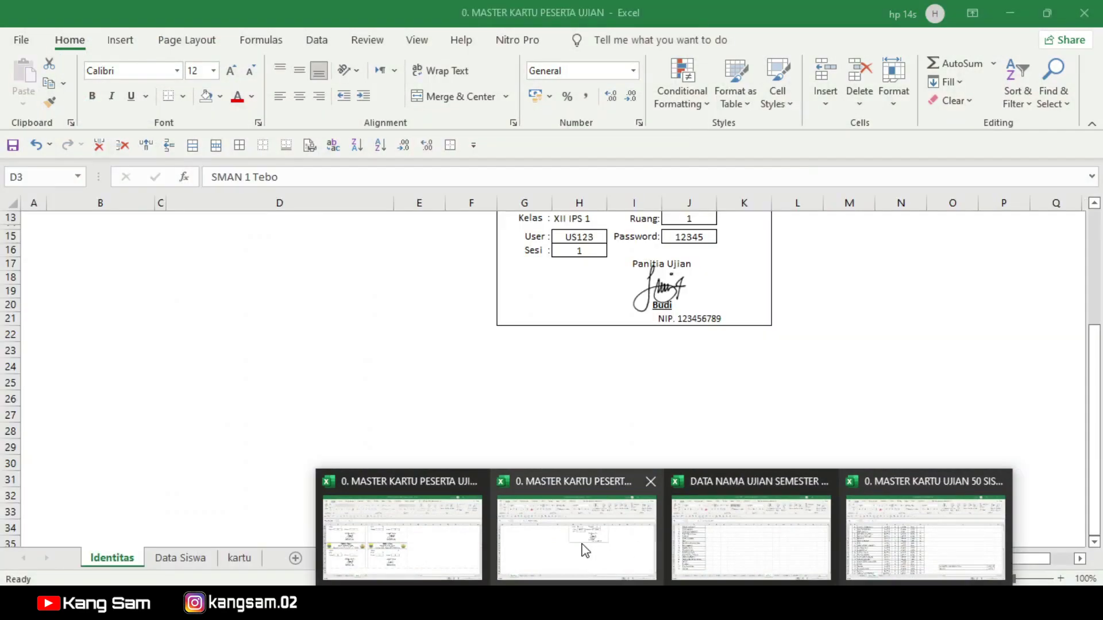
pyautogui.click(731, 537)
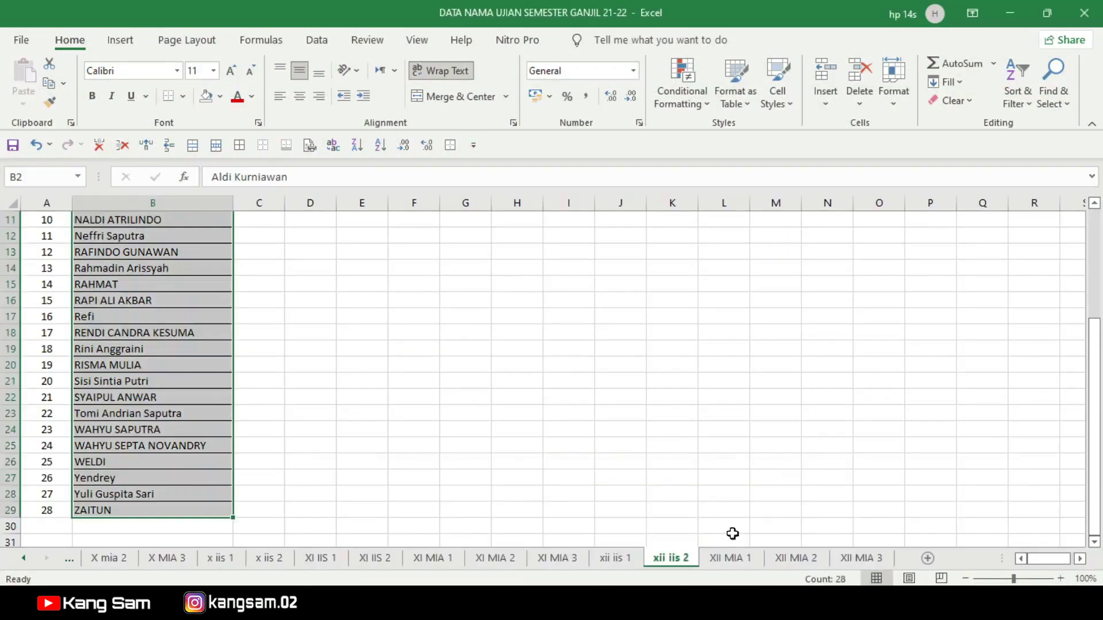
pyautogui.click(664, 604)
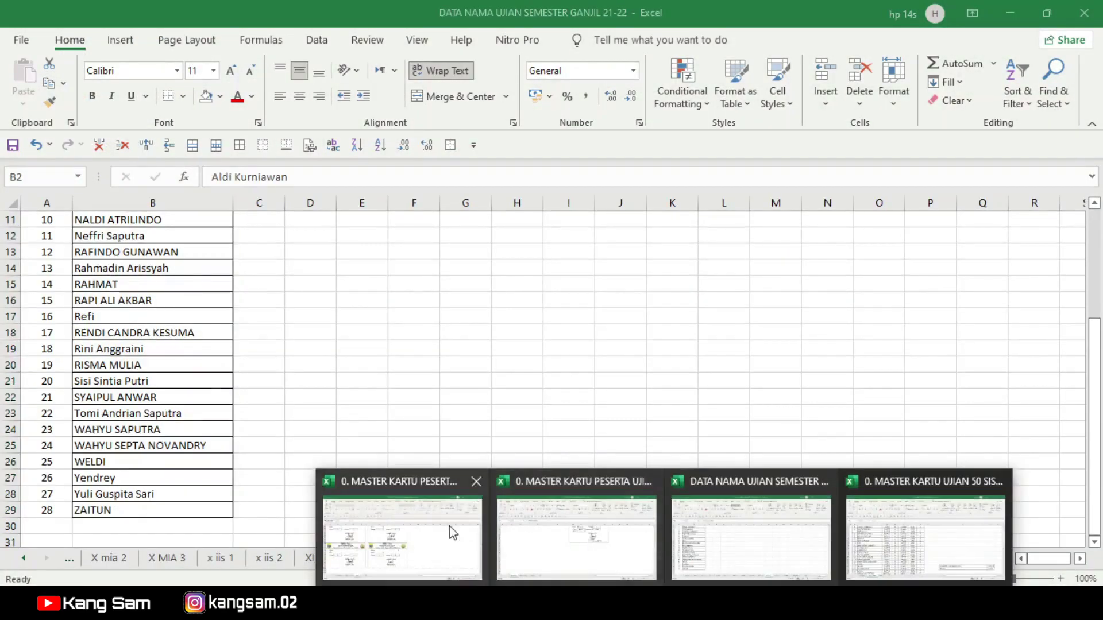
pyautogui.click(466, 534)
pyautogui.moveTo(1094, 360); pyautogui.dragTo(1094, 219)
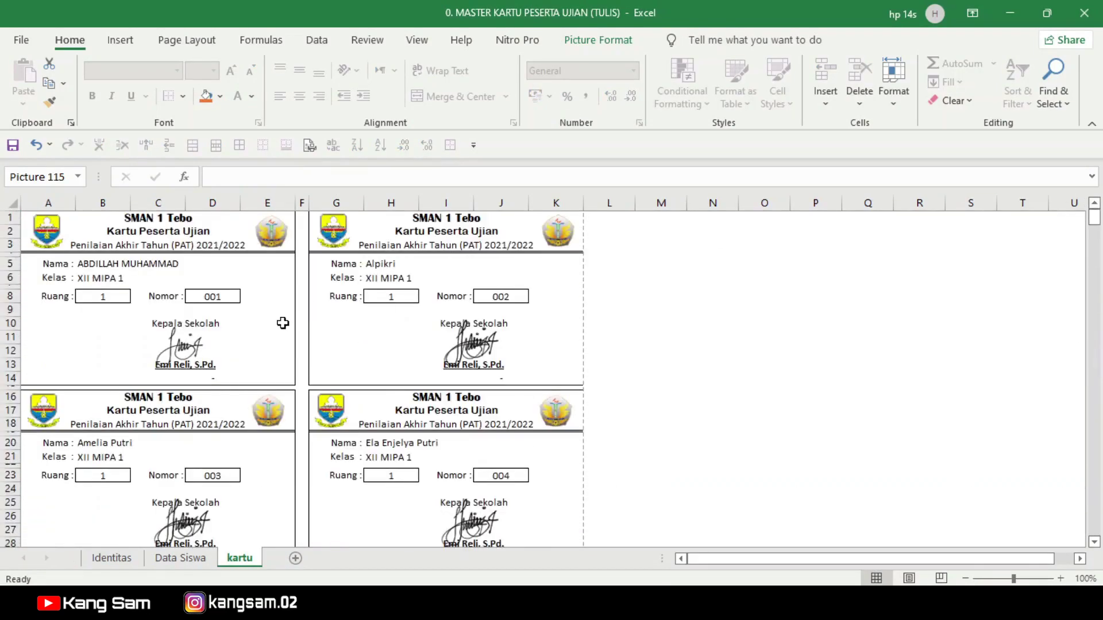
pyautogui.click(709, 325)
# Step: Save the written-exam cards as PDF type under the file name 'XII MIPA 1' in PRANGKAT UJIAN
pyautogui.click(23, 40)
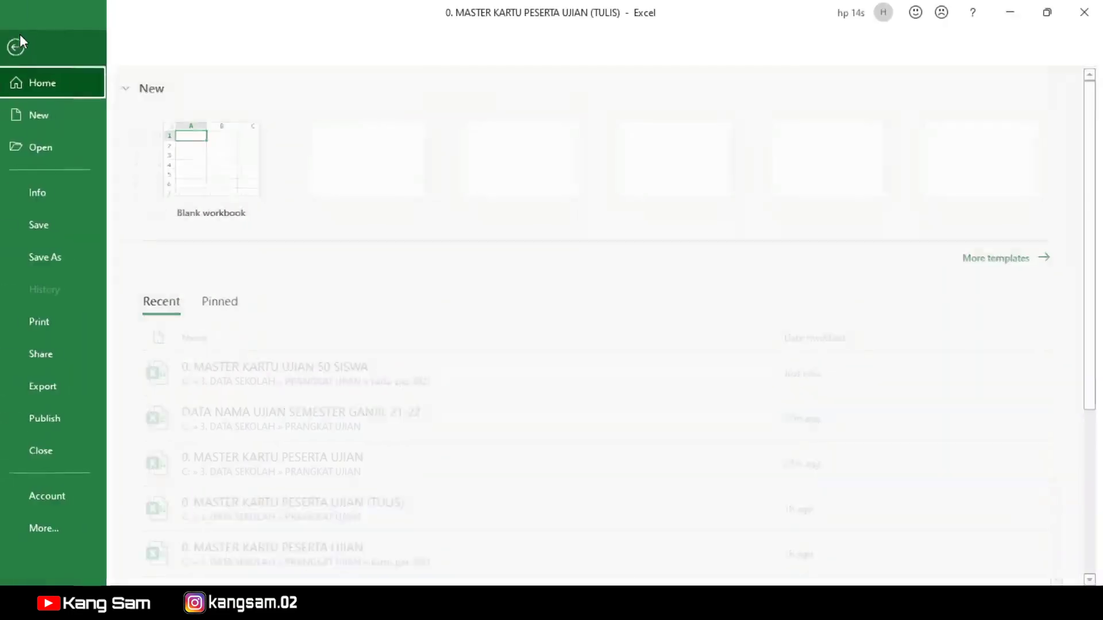
pyautogui.click(57, 257)
pyautogui.click(225, 326)
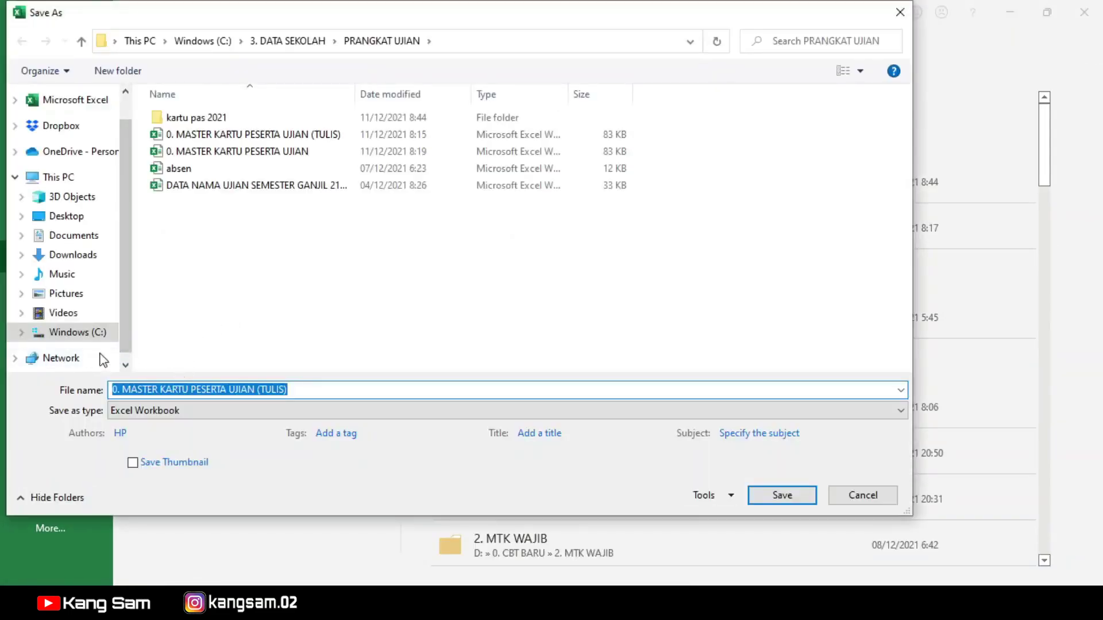
pyautogui.click(141, 410)
pyautogui.click(132, 357)
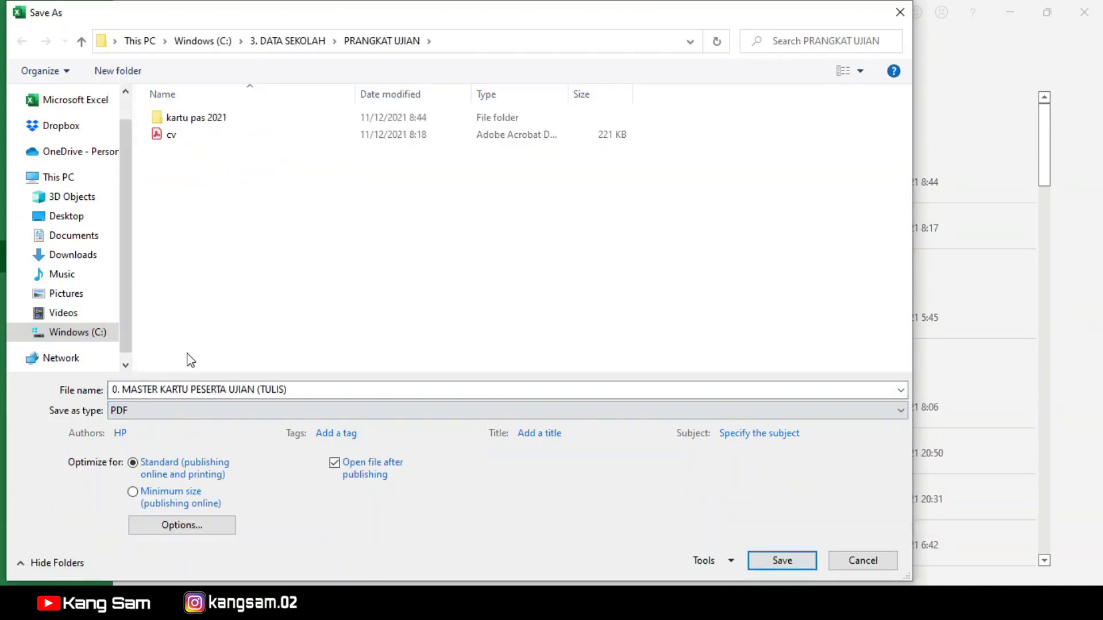
pyautogui.click(299, 389)
pyautogui.write('XII MIPA 1')
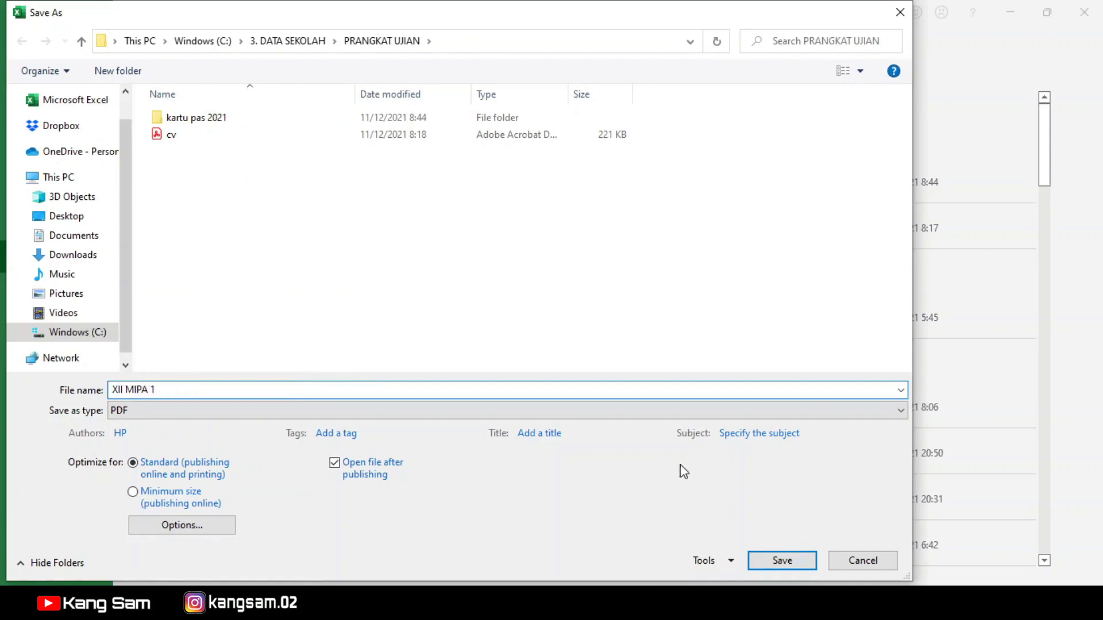
pyautogui.click(782, 561)
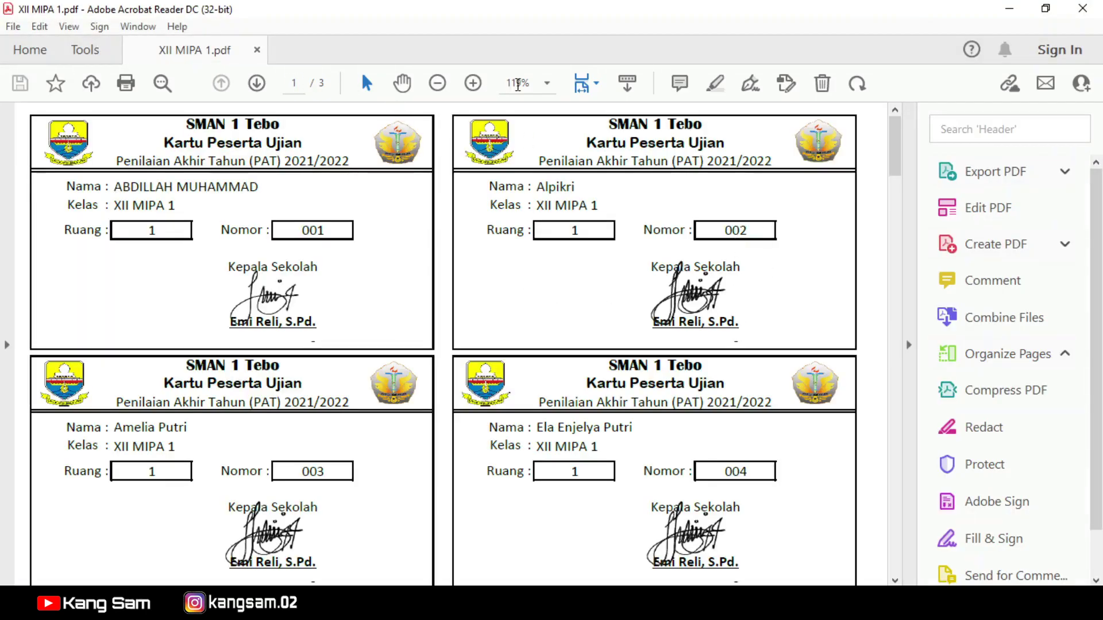
# Step: View XII MIPA 1.pdf at 100% with the tools pane hidden, scroll the cards, then close Acrobat
pyautogui.click(548, 84)
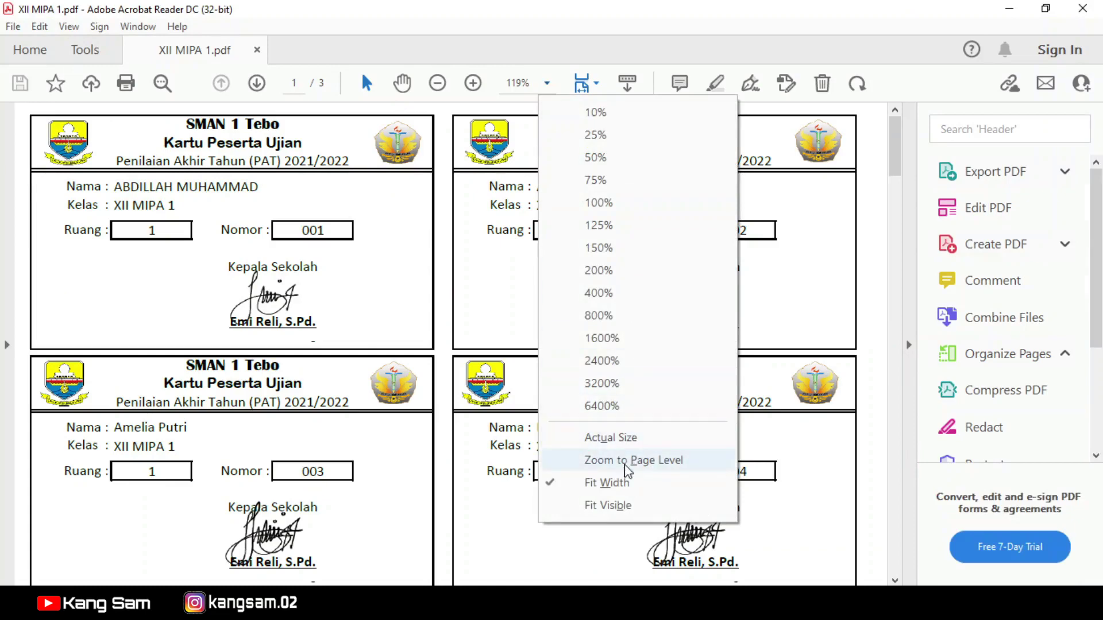
pyautogui.click(623, 203)
pyautogui.click(908, 345)
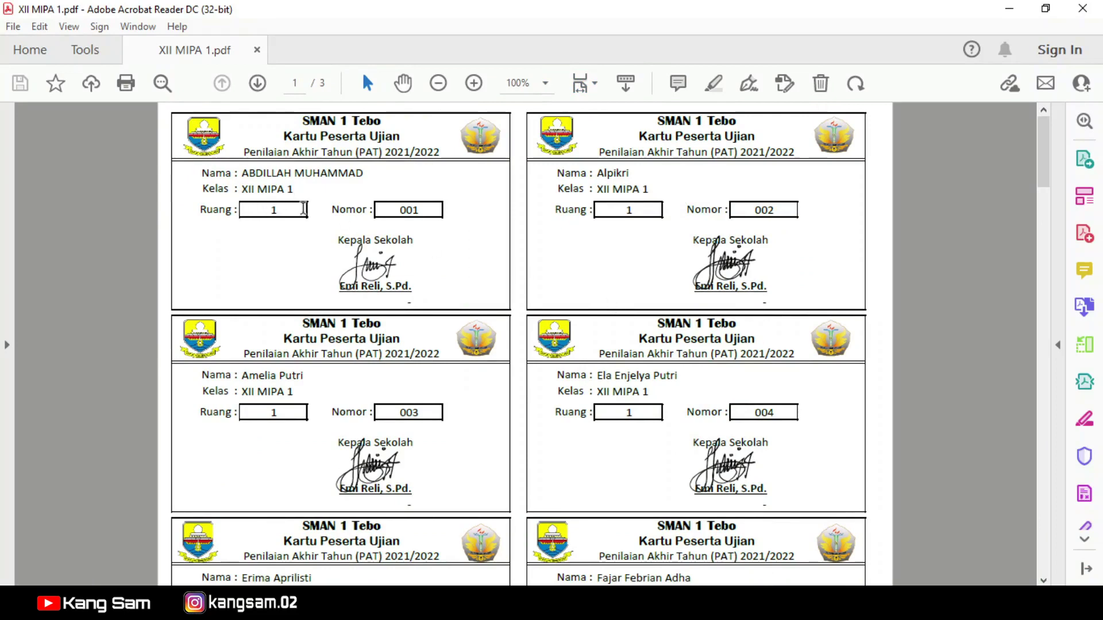
pyautogui.scroll(-5, 761, 398)
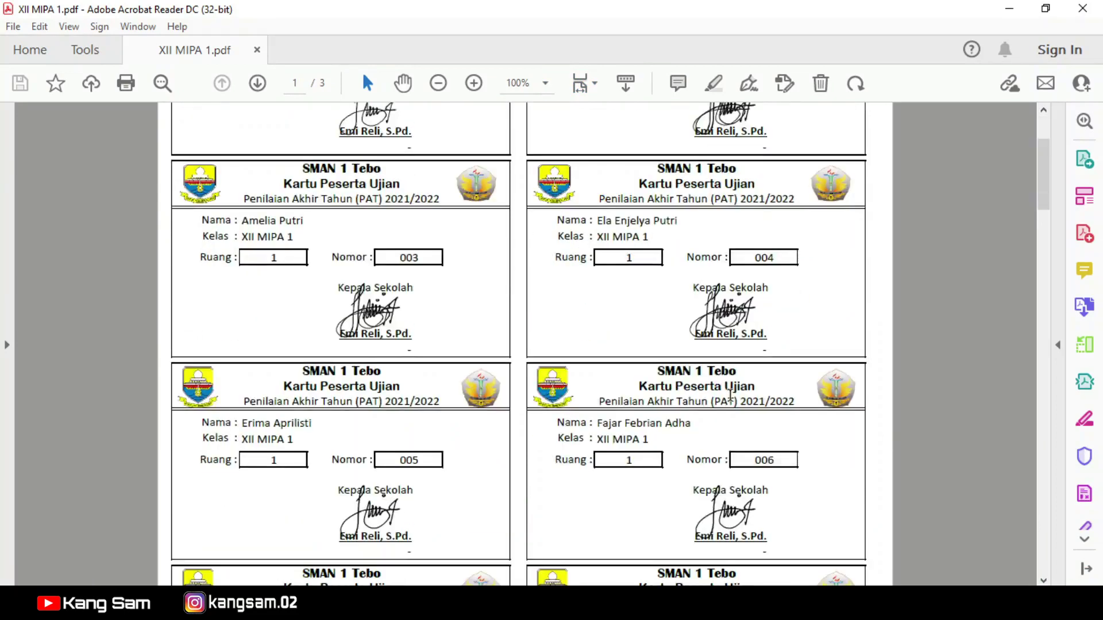
pyautogui.moveTo(1043, 221); pyautogui.dragTo(992, 84)
pyautogui.click(1082, 8)
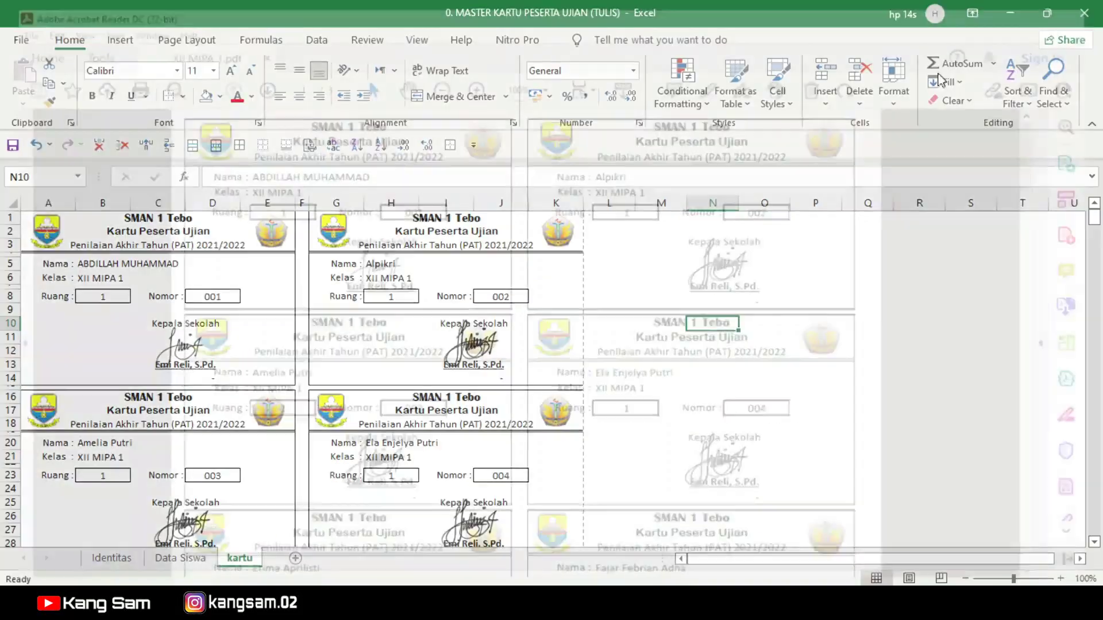
pyautogui.click(635, 351)
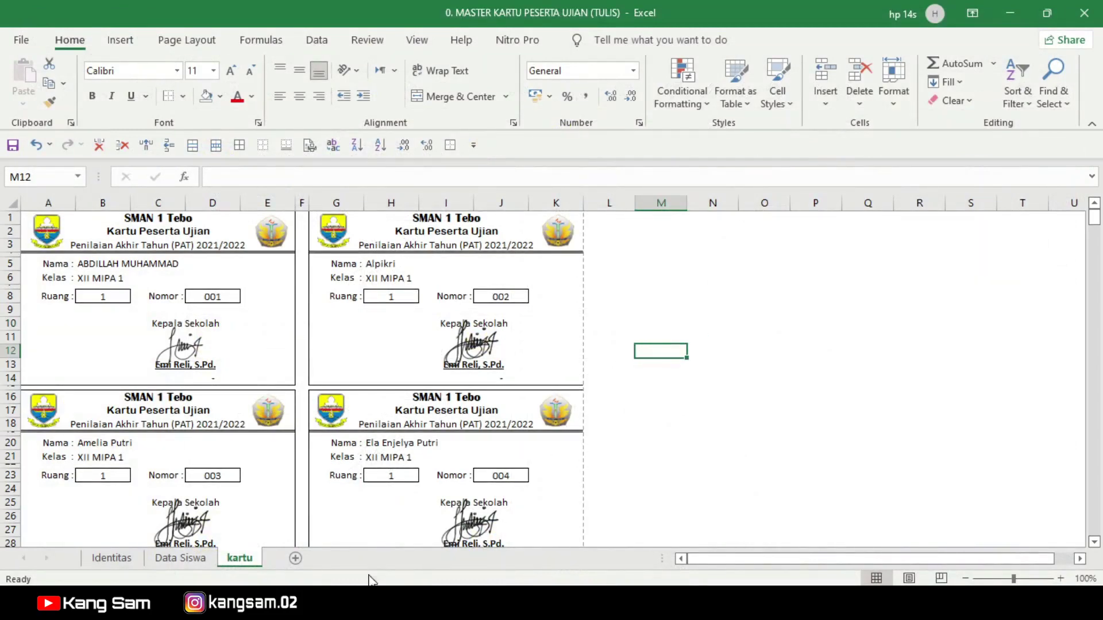
pyautogui.click(372, 603)
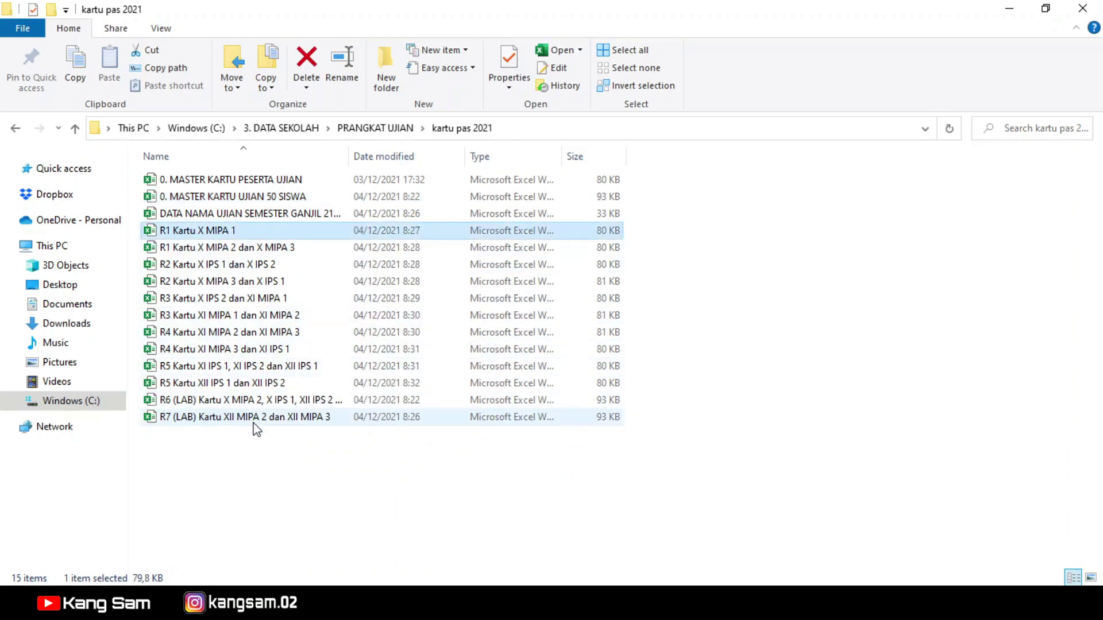
pyautogui.click(664, 609)
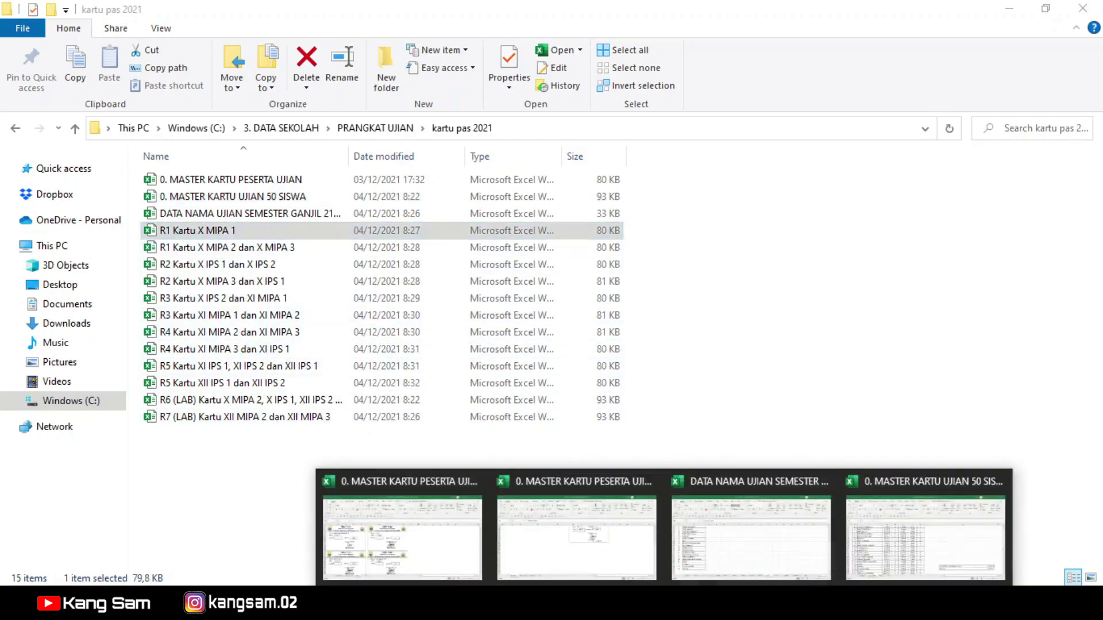
pyautogui.click(902, 411)
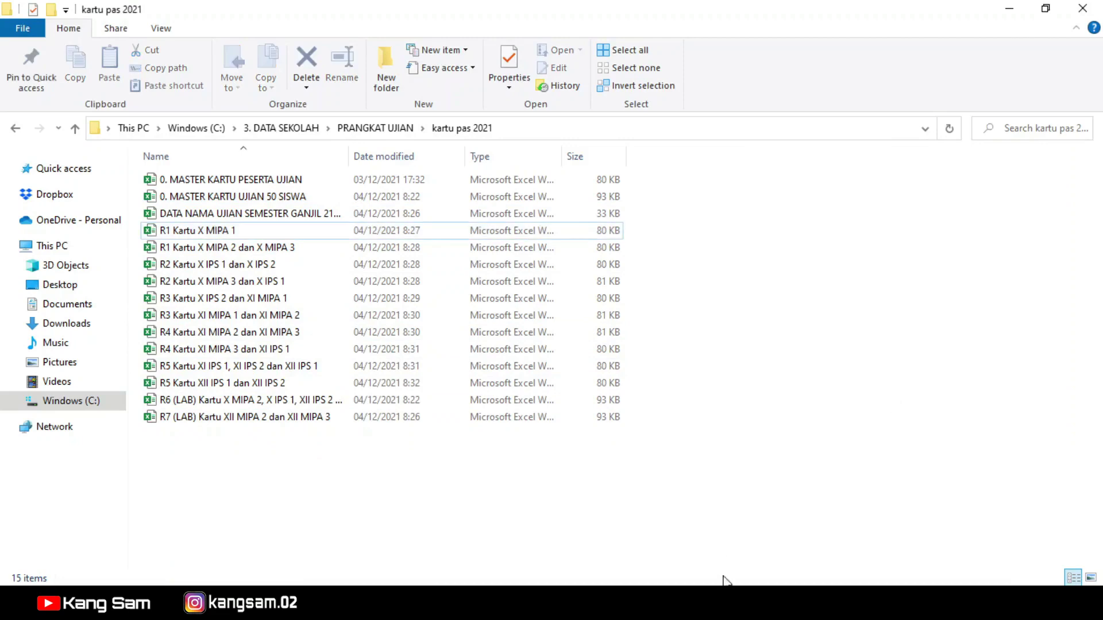
pyautogui.click(664, 609)
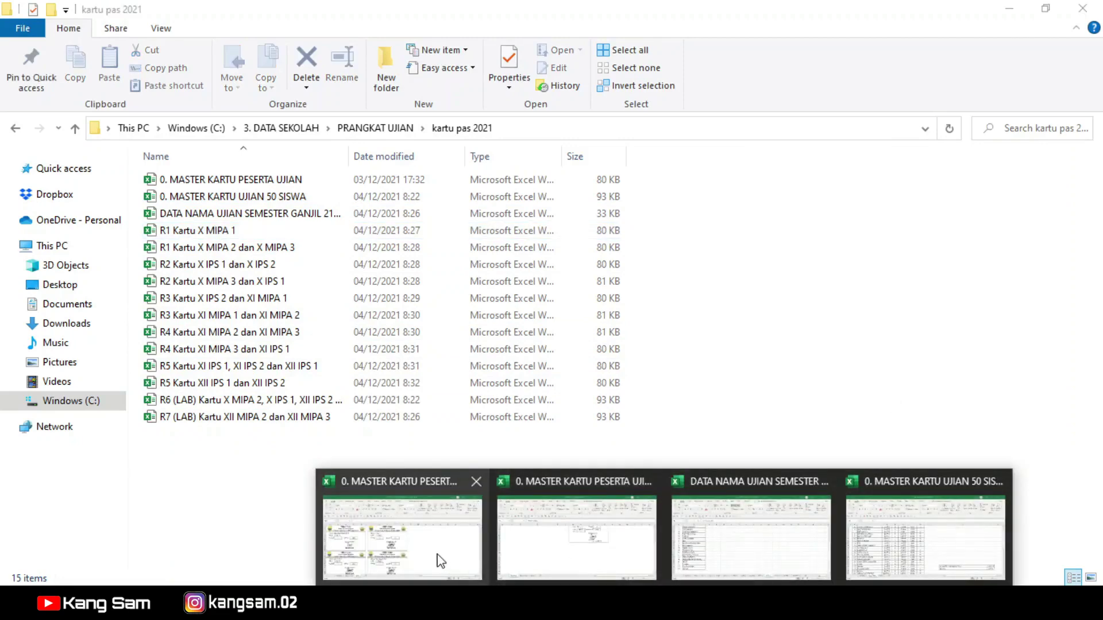
pyautogui.click(443, 562)
pyautogui.click(805, 362)
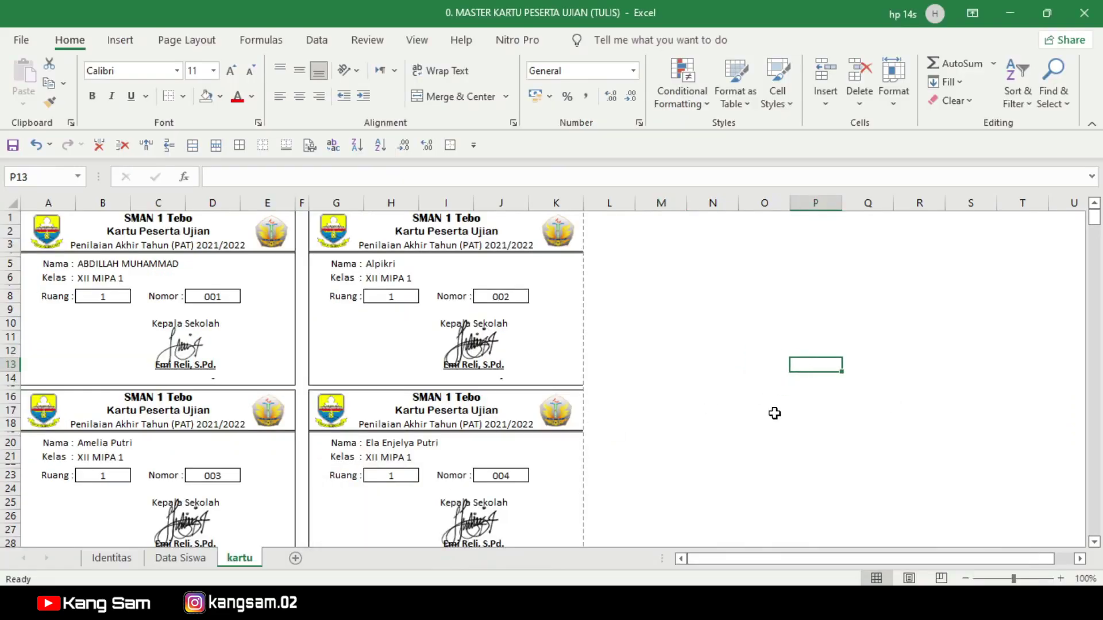
pyautogui.scroll(-2, 770, 414)
pyautogui.scroll(2, 760, 415)
pyautogui.click(97, 265)
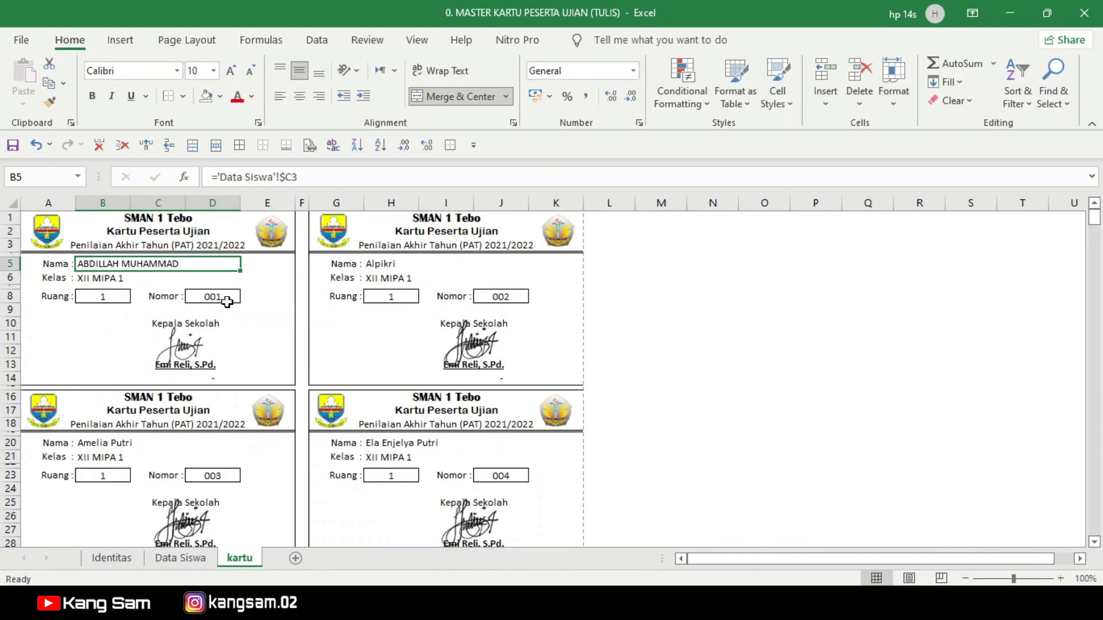
pyautogui.click(89, 278)
pyautogui.click(101, 297)
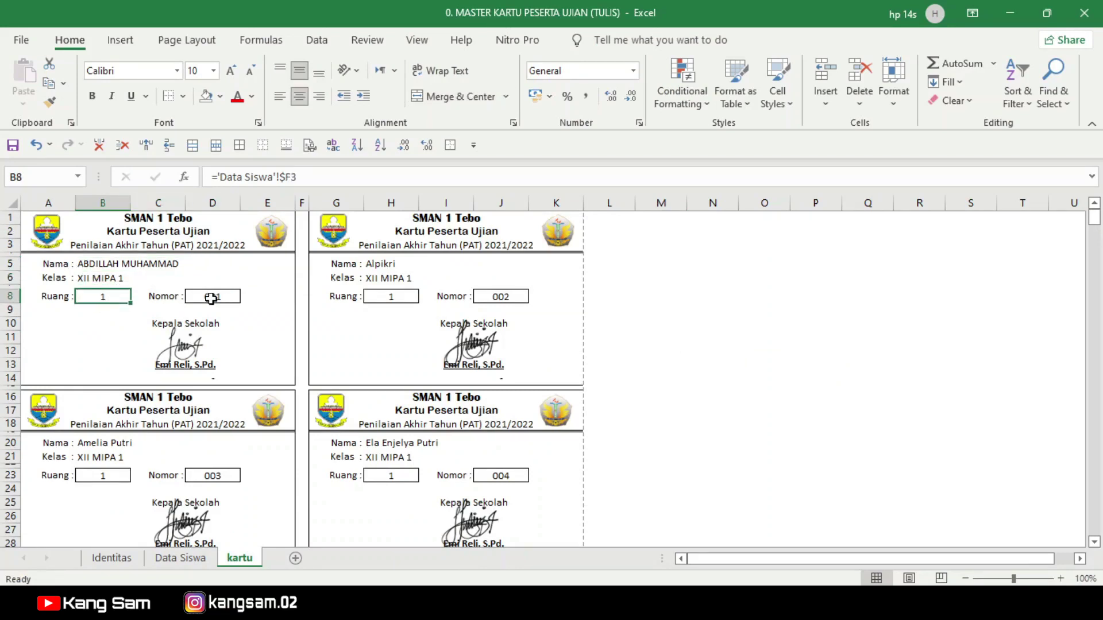
pyautogui.click(212, 298)
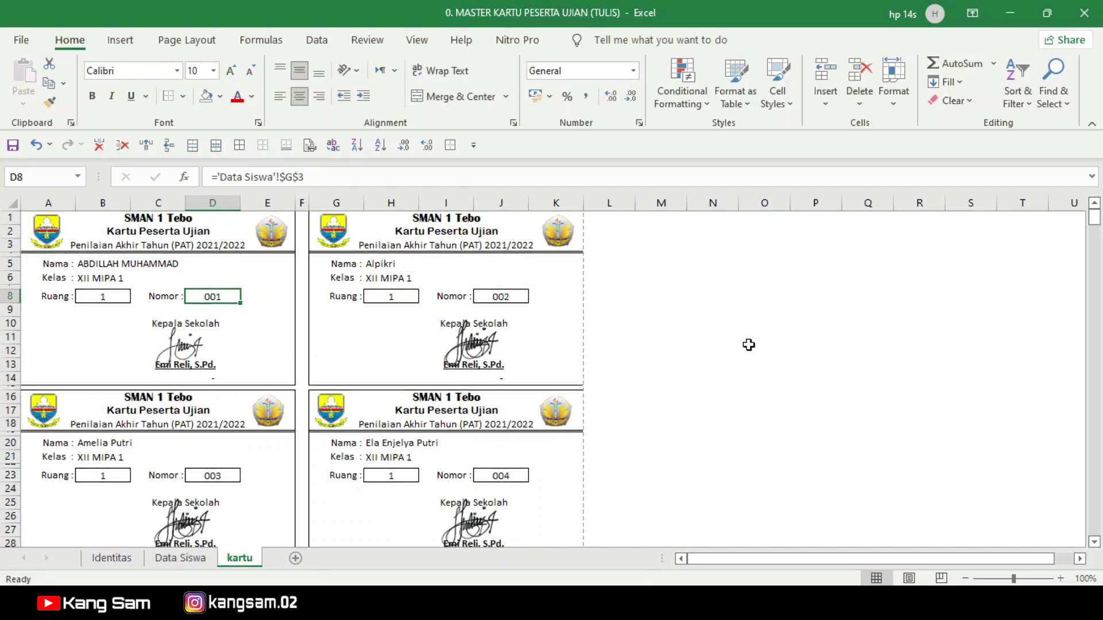
pyautogui.click(115, 558)
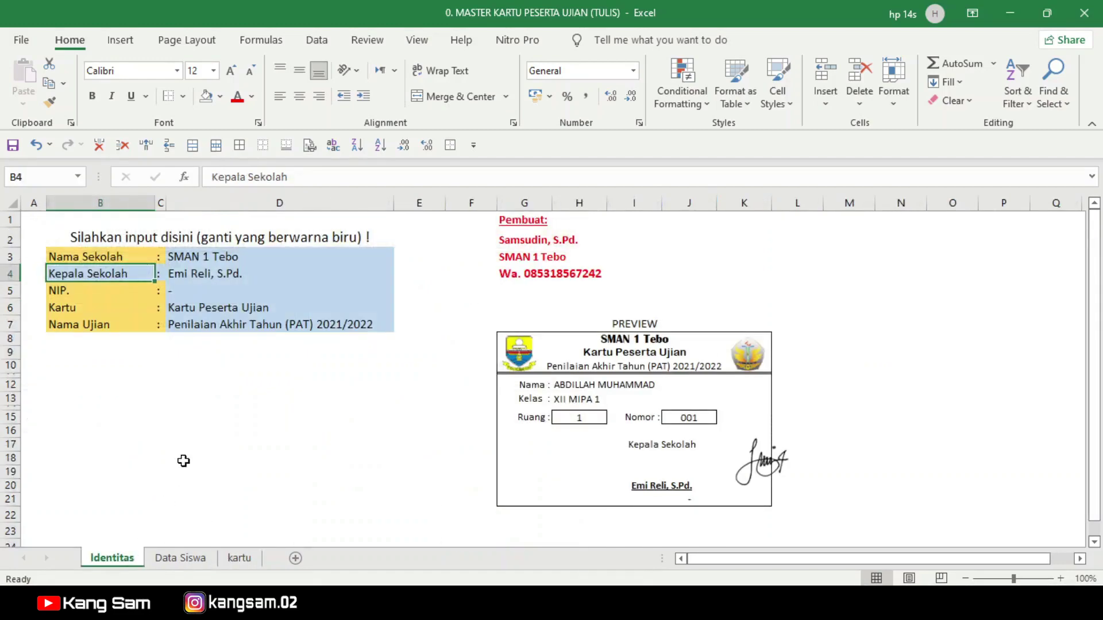
pyautogui.click(182, 558)
pyautogui.click(115, 558)
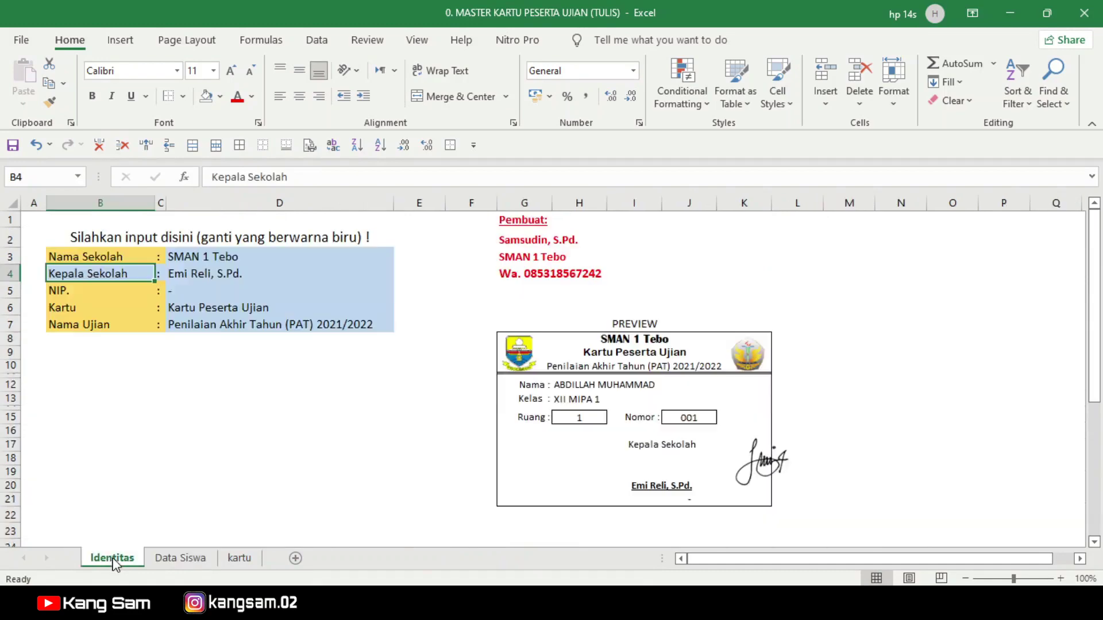
pyautogui.click(181, 558)
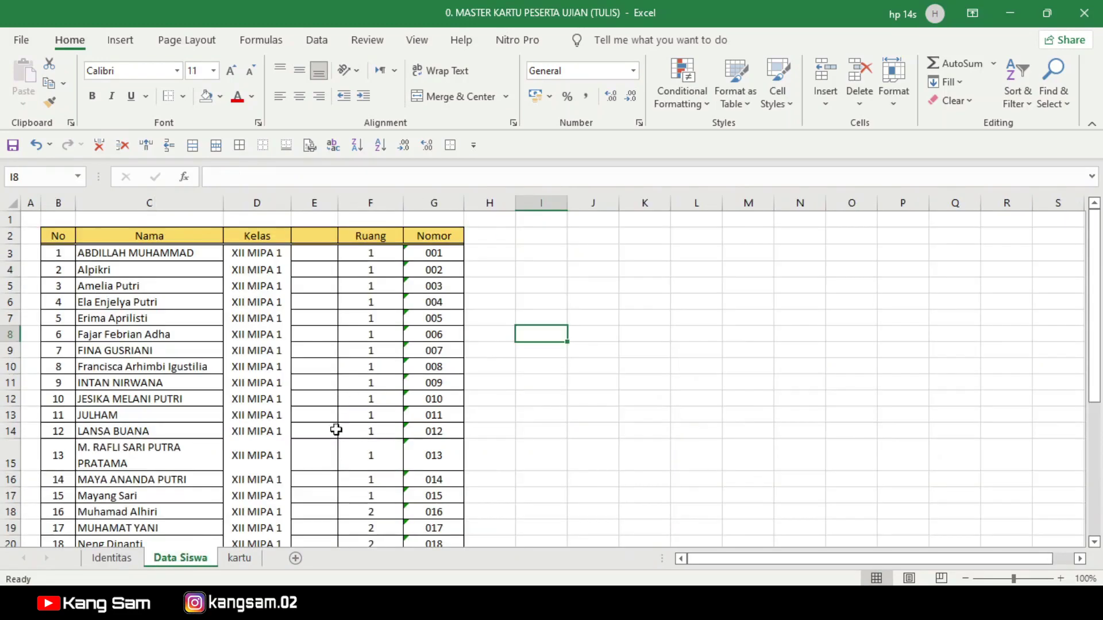
pyautogui.click(239, 558)
pyautogui.scroll(-12, 305, 278)
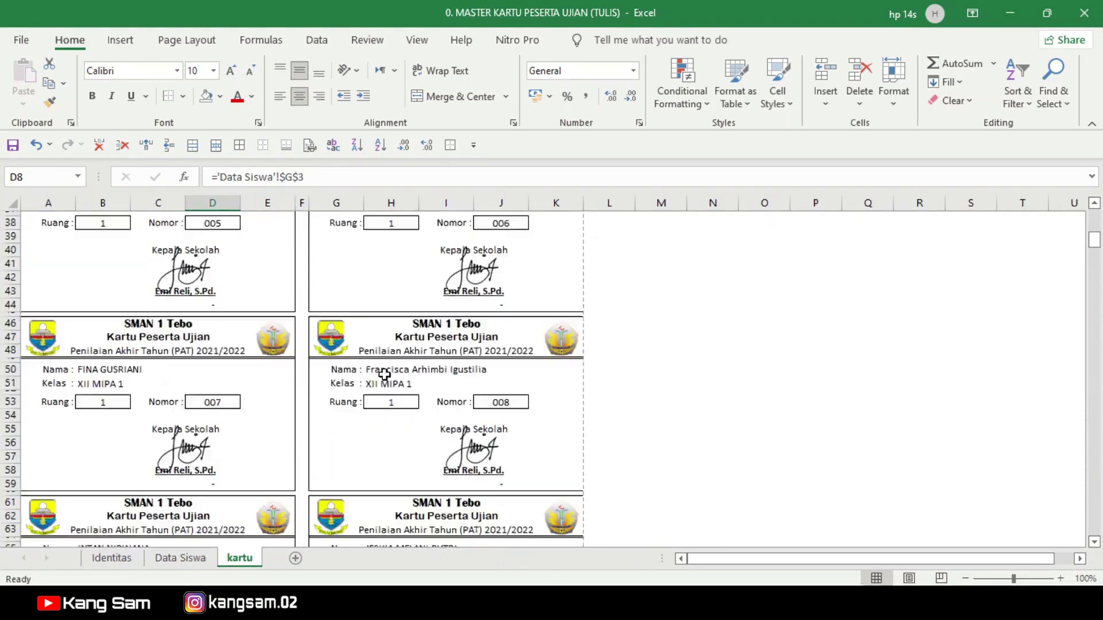
pyautogui.scroll(-15, 385, 374)
pyautogui.scroll(4, 432, 351)
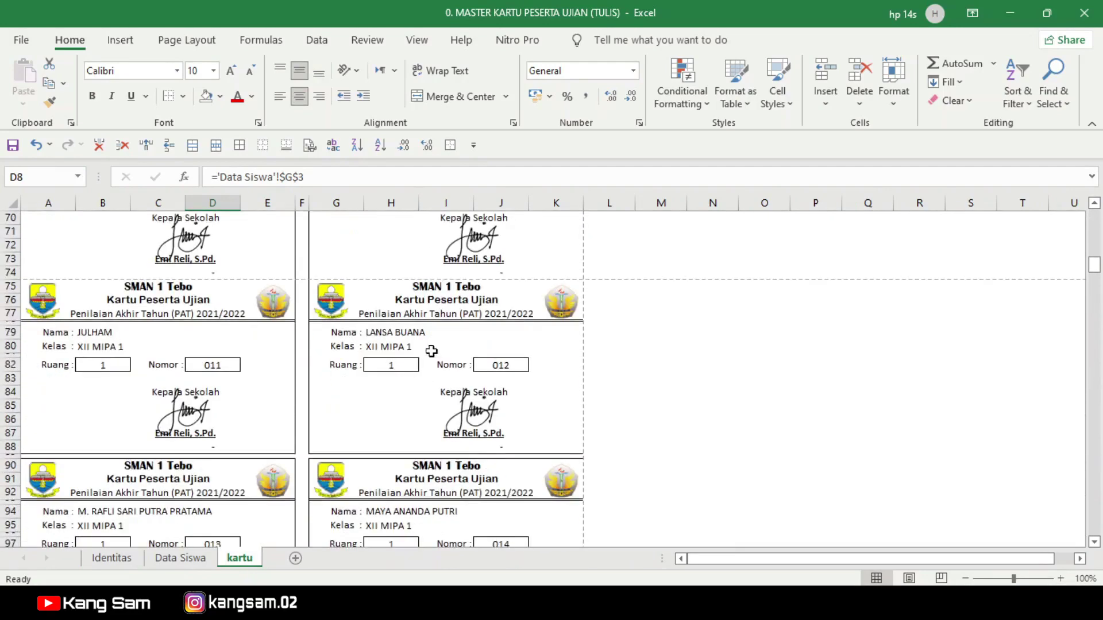
pyautogui.scroll(4, 453, 320)
pyautogui.scroll(19, 454, 322)
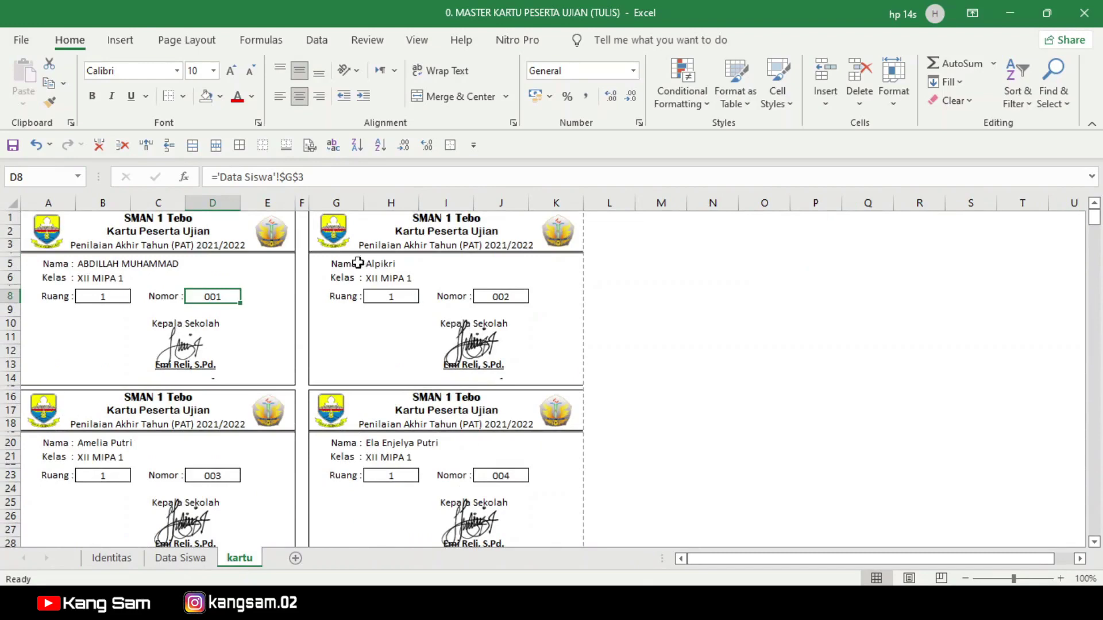
pyautogui.click(310, 146)
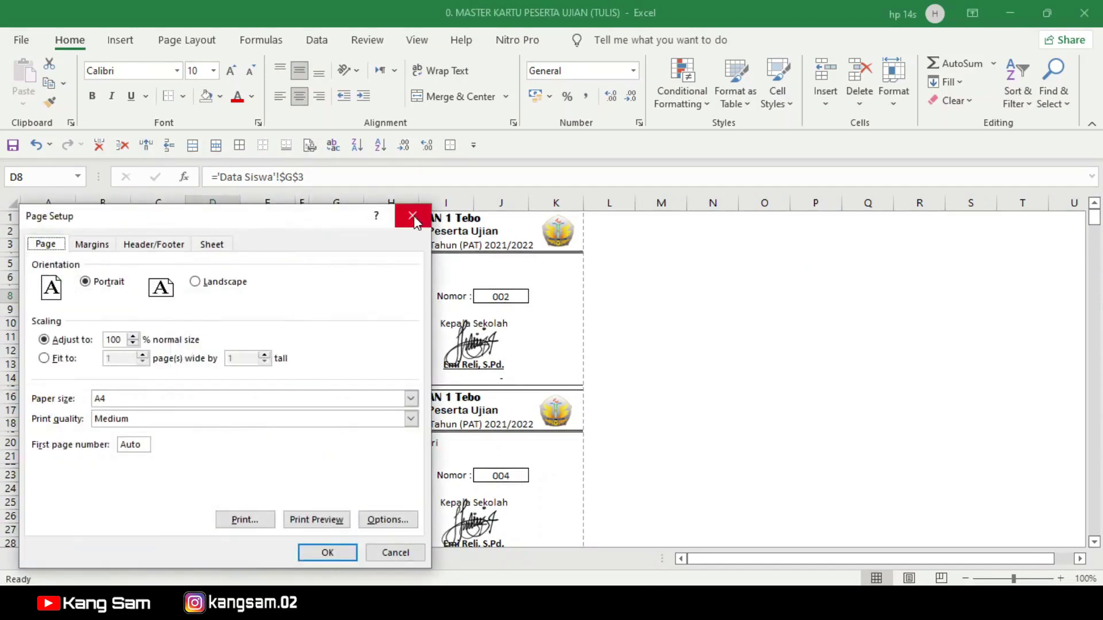
pyautogui.click(413, 217)
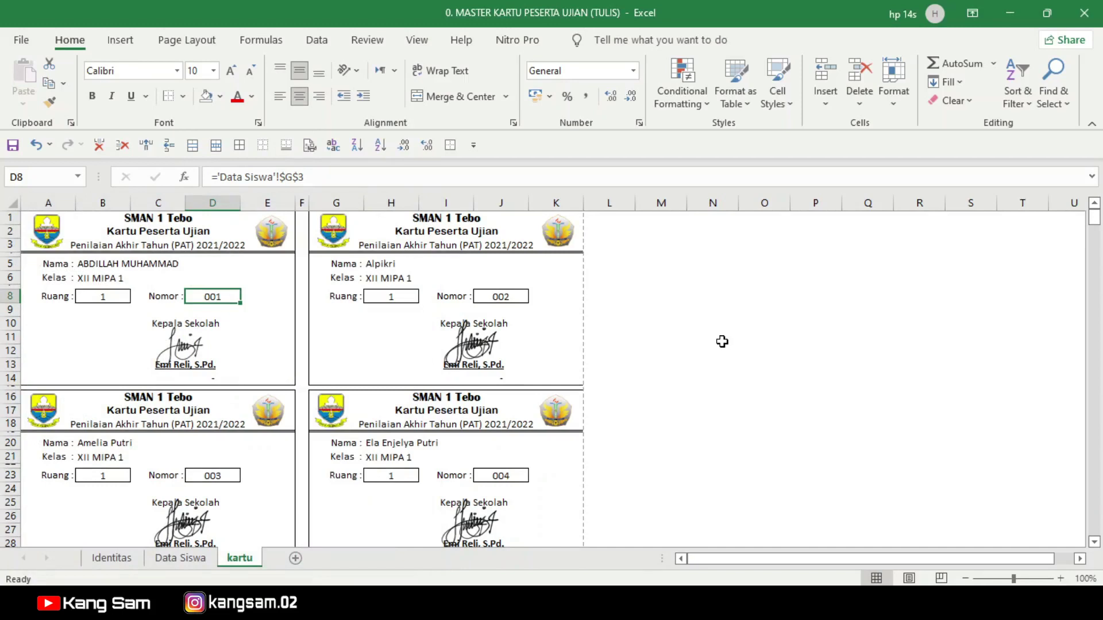